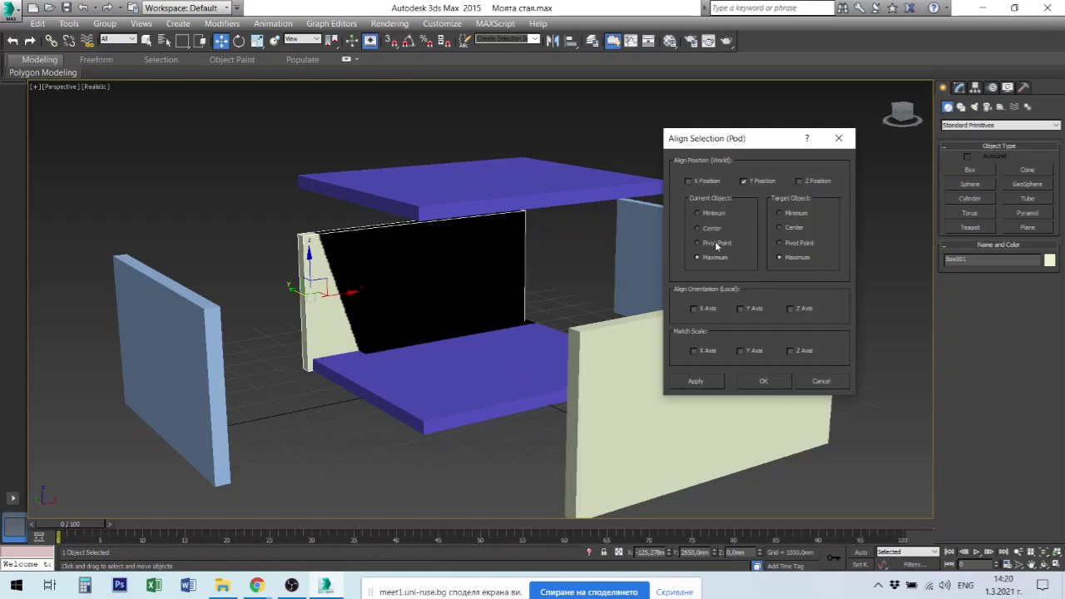
# Step: Apply the back wall's Y-position alignment to the floor (Pod) with maximum to maximum, leaving X out of this alignment
pyautogui.click(688, 181)
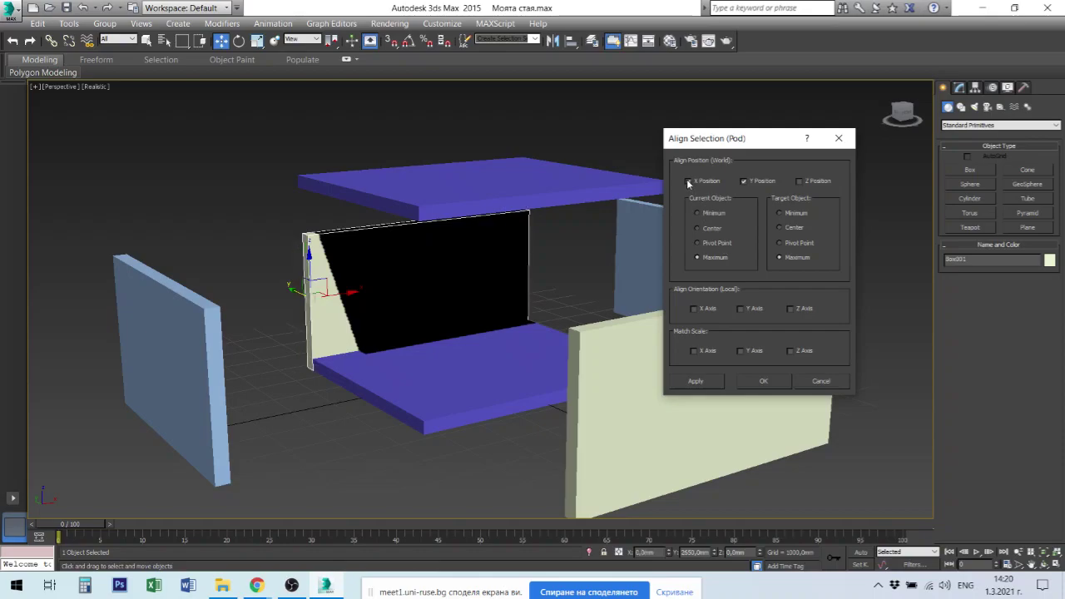
pyautogui.click(689, 182)
pyautogui.click(688, 182)
pyautogui.click(688, 181)
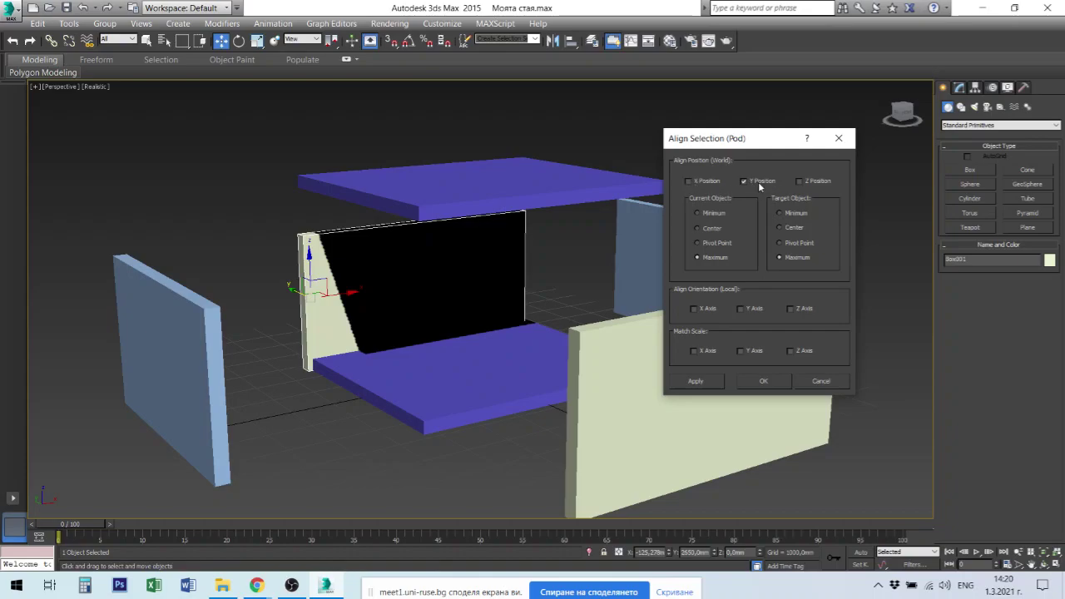
pyautogui.click(691, 381)
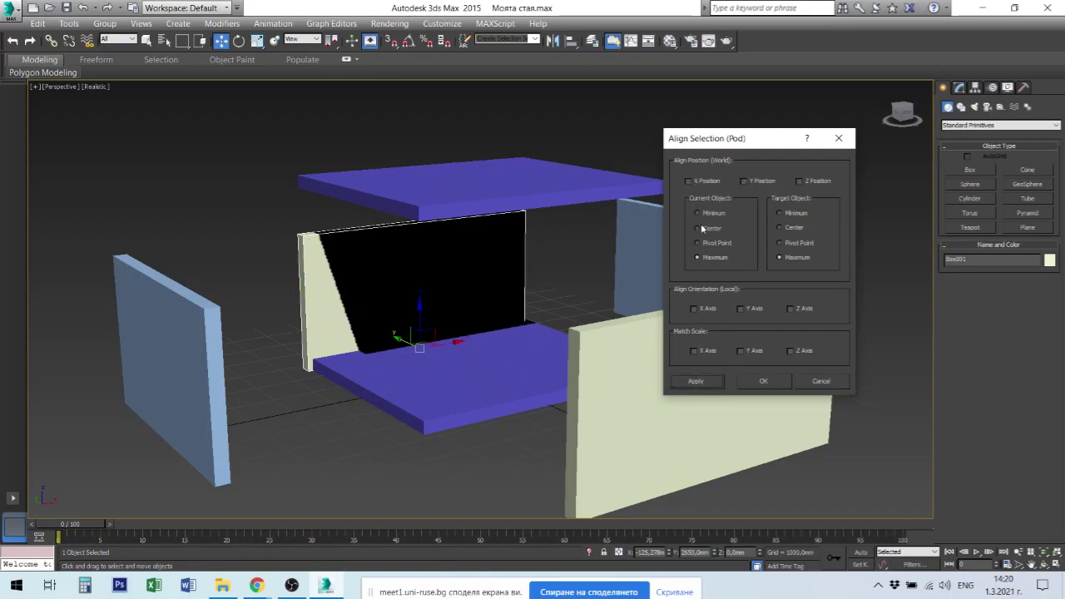
# Step: Compare reference-point combinations for the back wall's X position, then apply the X alignment to the floor with minimum to minimum
pyautogui.click(699, 183)
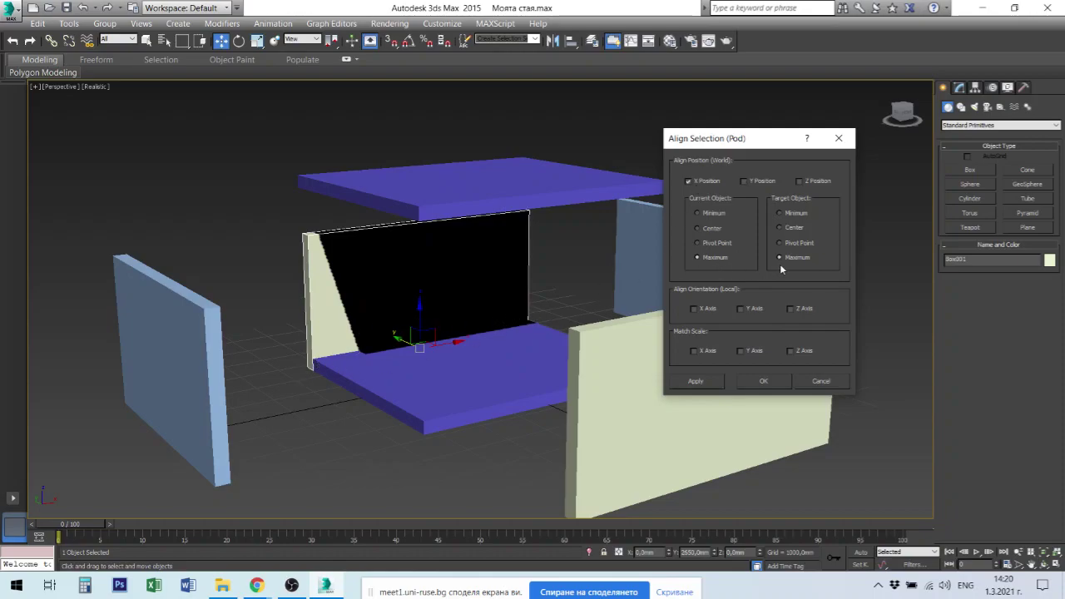
pyautogui.click(709, 241)
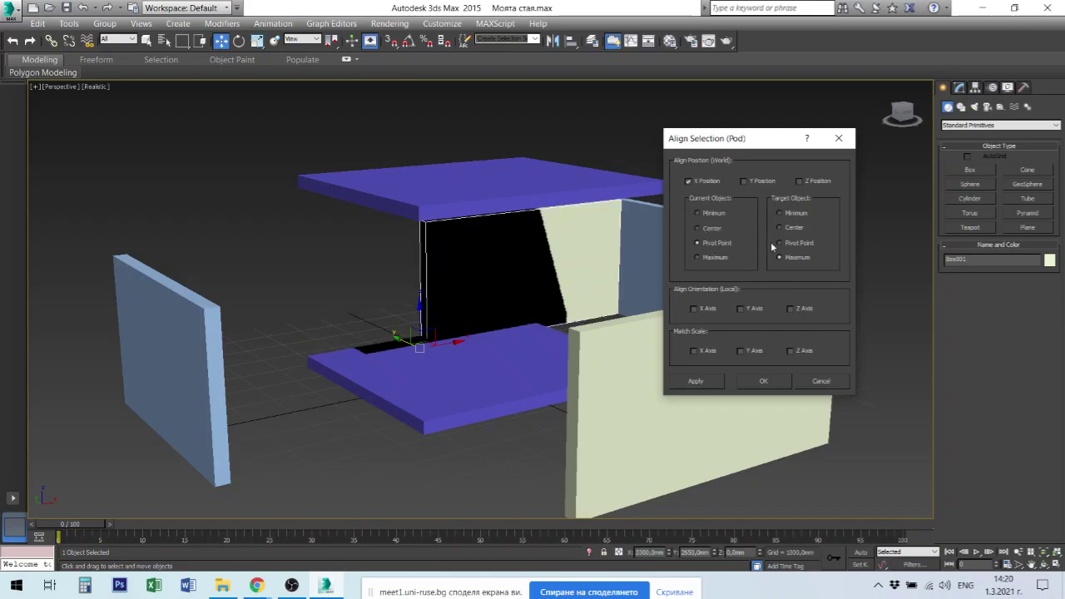
pyautogui.click(799, 243)
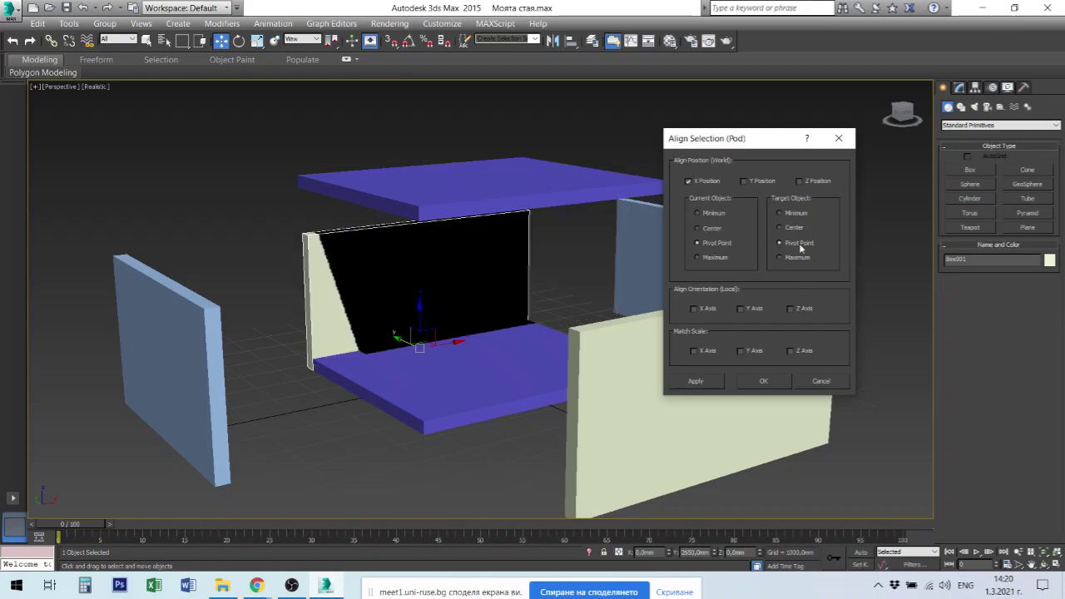
pyautogui.click(710, 230)
pyautogui.click(791, 214)
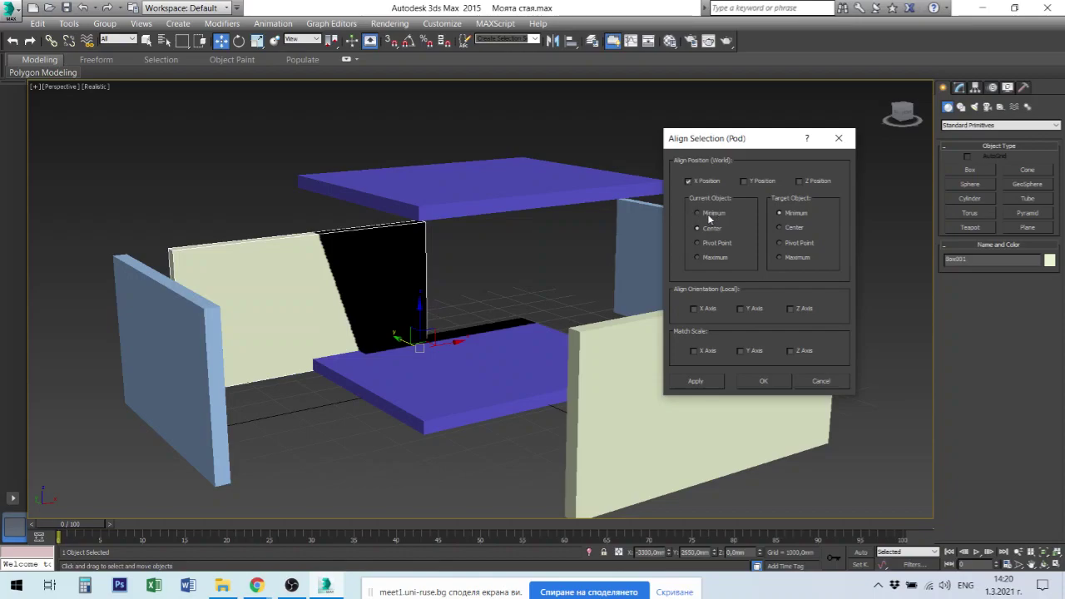
pyautogui.click(699, 213)
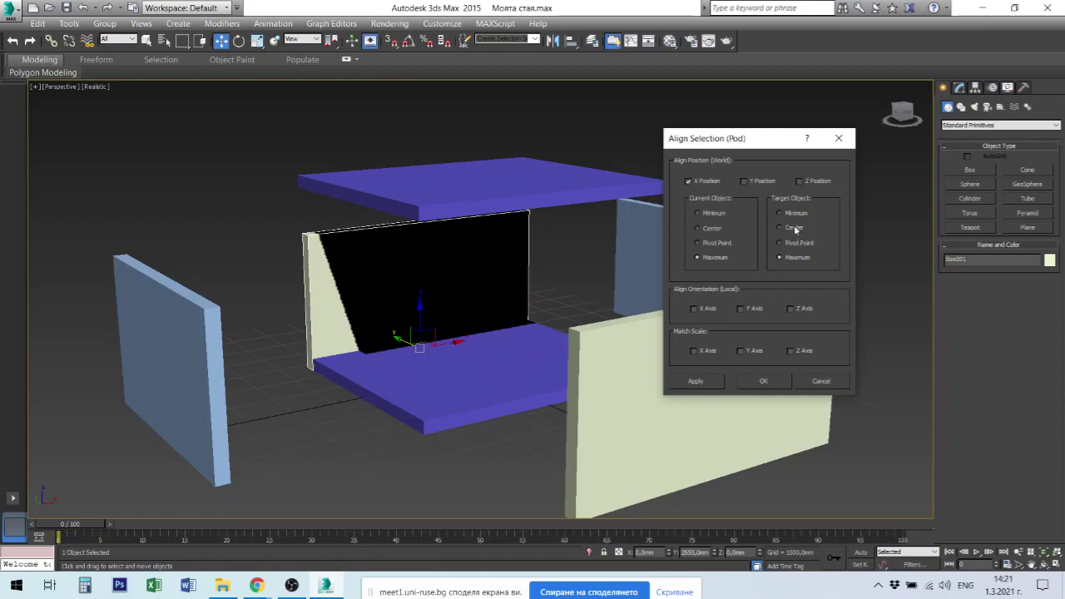
pyautogui.click(797, 213)
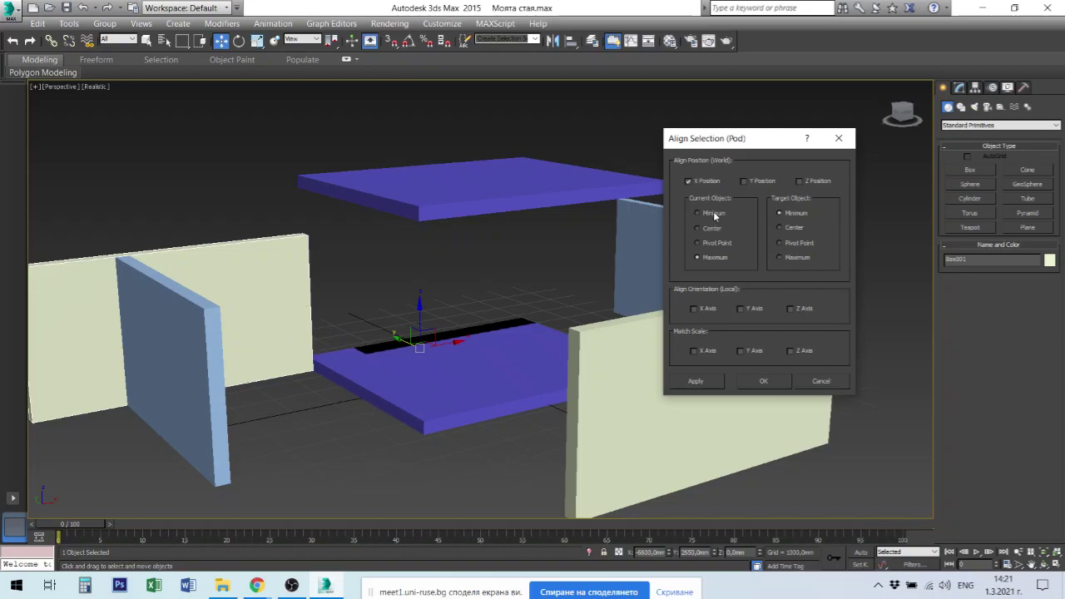
pyautogui.click(704, 381)
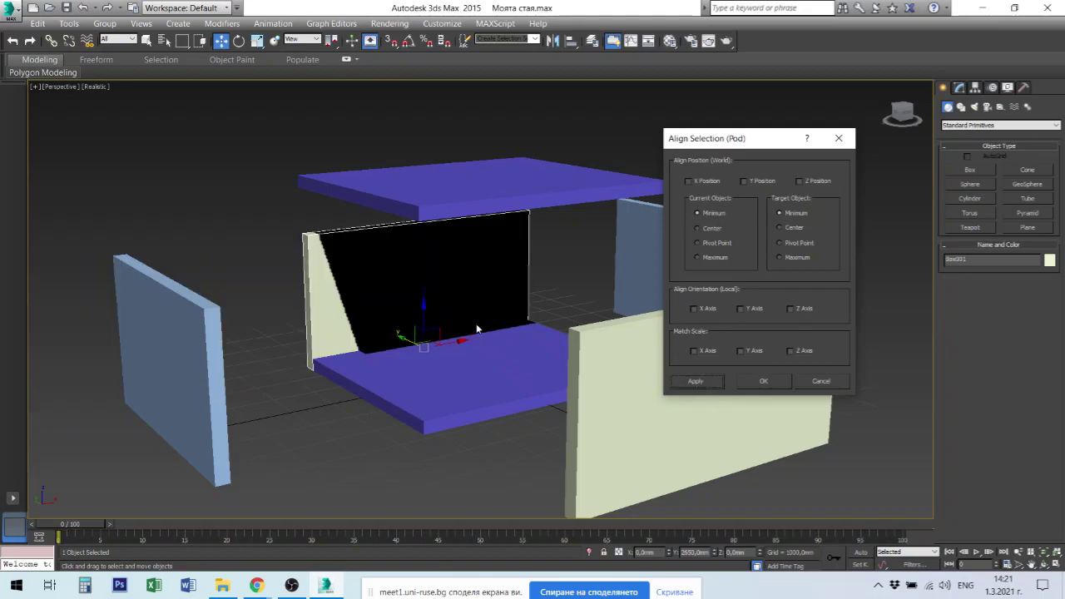
# Step: Align the back wall's Z position to the floor, minimum to minimum, and finish the alignment
pyautogui.click(810, 183)
pyautogui.click(696, 381)
pyautogui.click(763, 381)
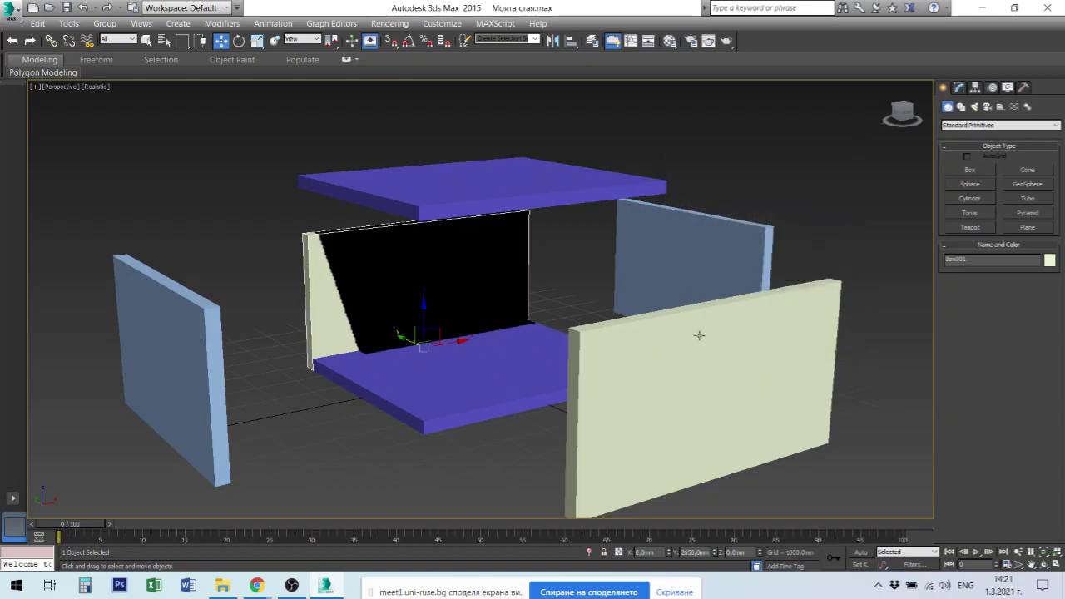
# Step: Move the cream front wall farther away from the floor slab to expose the blue side wall behind it
pyautogui.click(671, 244)
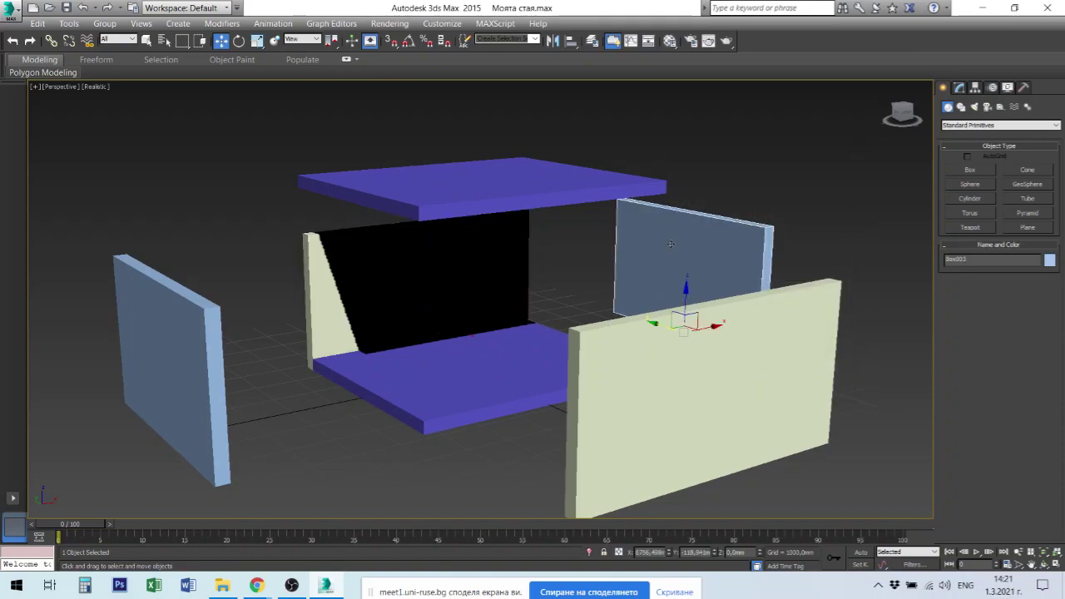
pyautogui.click(736, 377)
pyautogui.moveTo(683, 461); pyautogui.dragTo(803, 496)
# Step: Align the blue side wall on the positive X side to the floor (Pod) in X and Y position, maximum to maximum
pyautogui.click(697, 289)
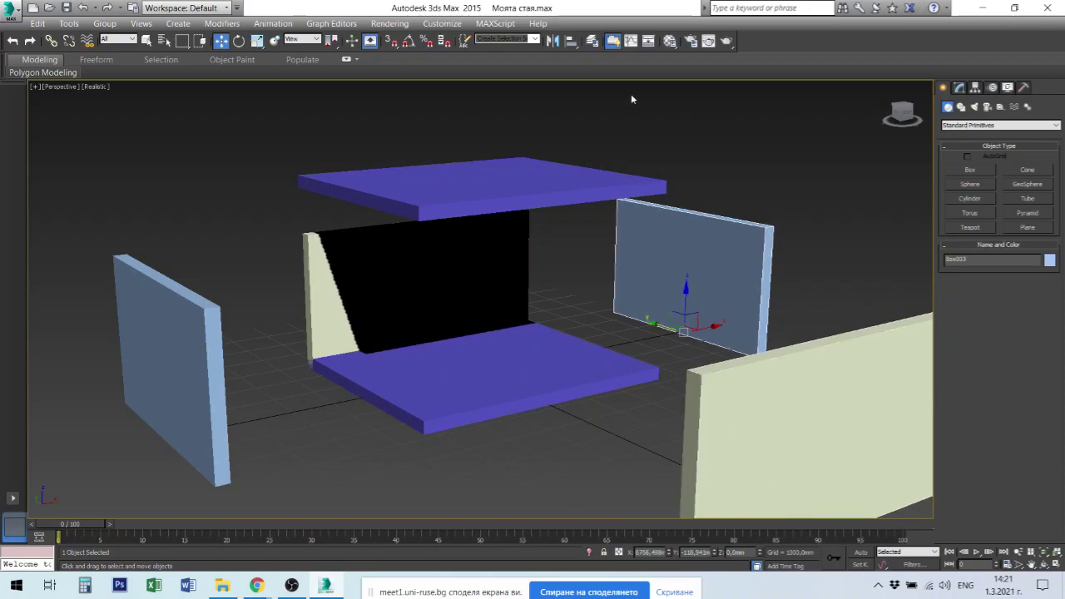
pyautogui.click(571, 41)
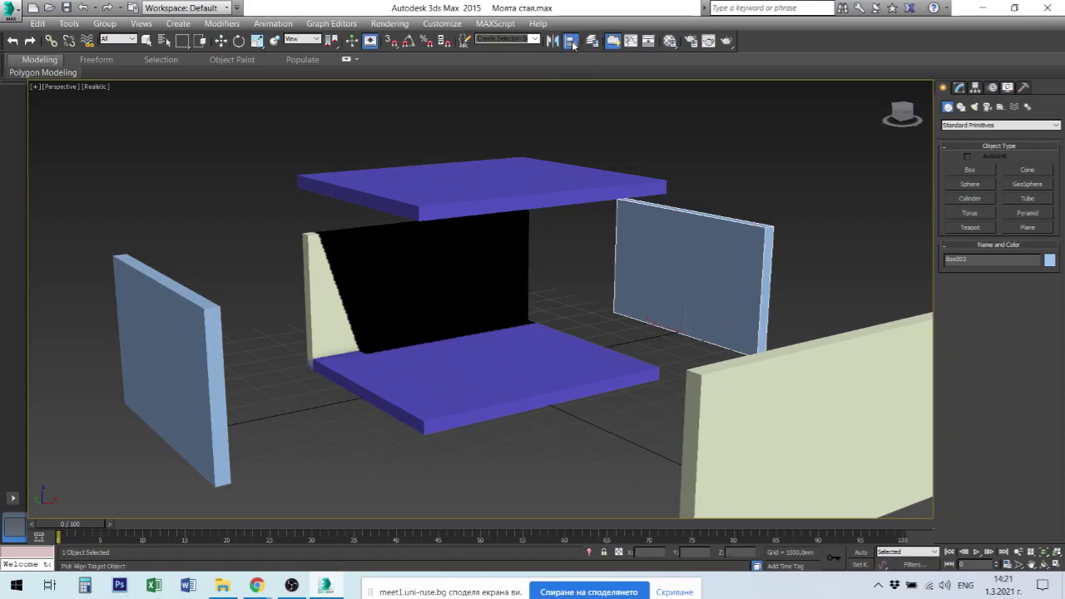
pyautogui.click(521, 366)
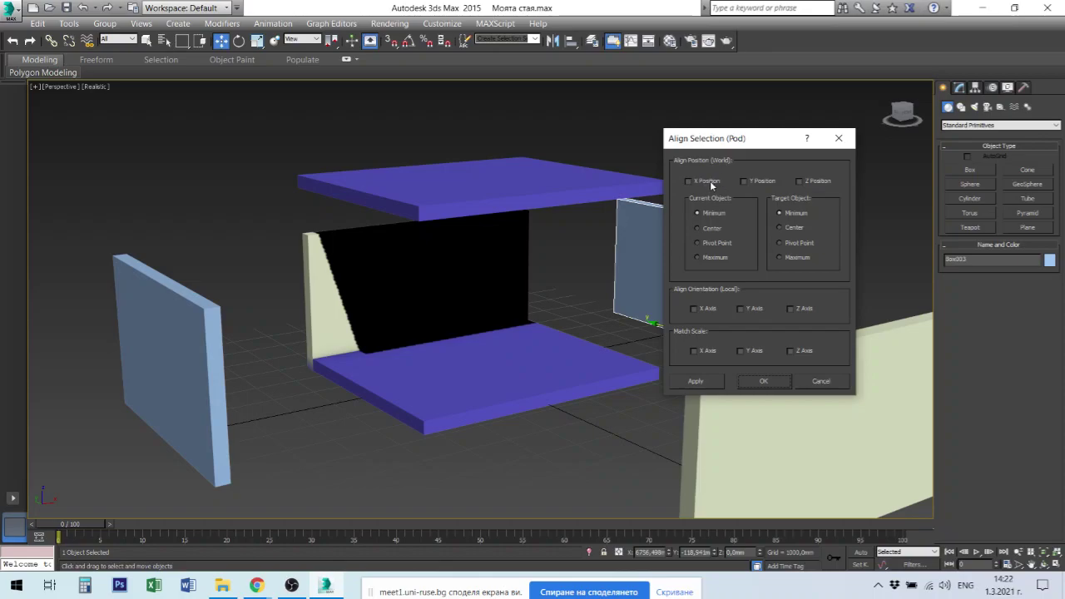
pyautogui.moveTo(746, 145); pyautogui.dragTo(819, 145)
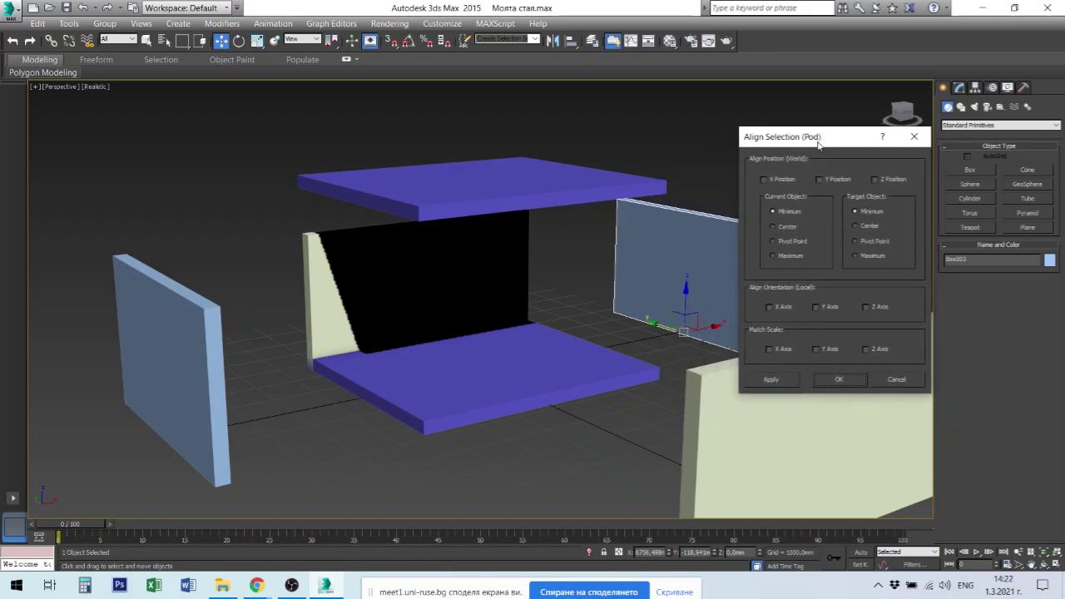
pyautogui.click(764, 179)
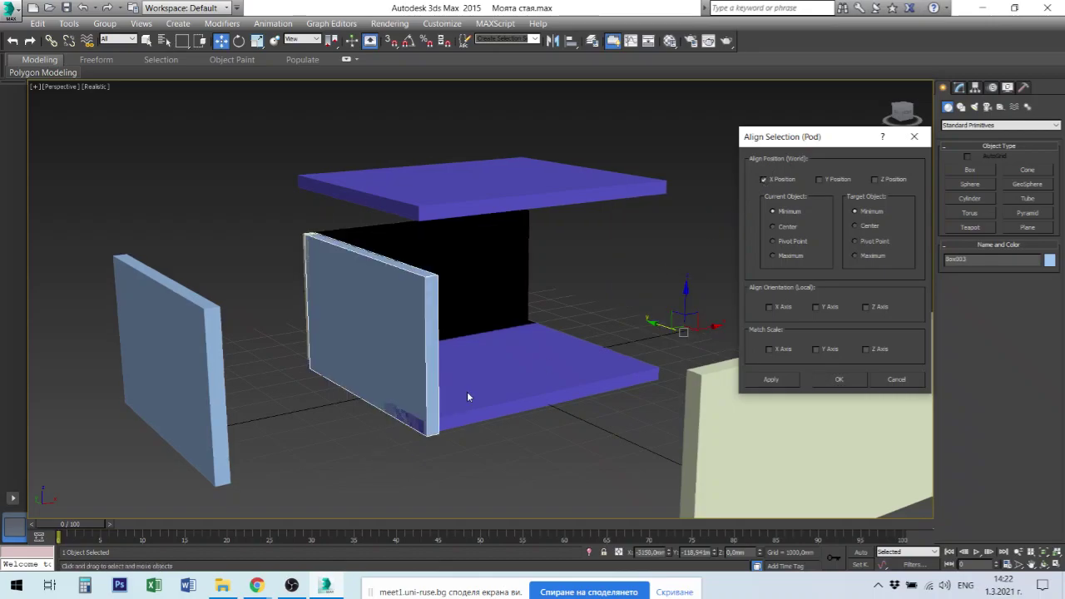
pyautogui.click(783, 256)
pyautogui.click(855, 256)
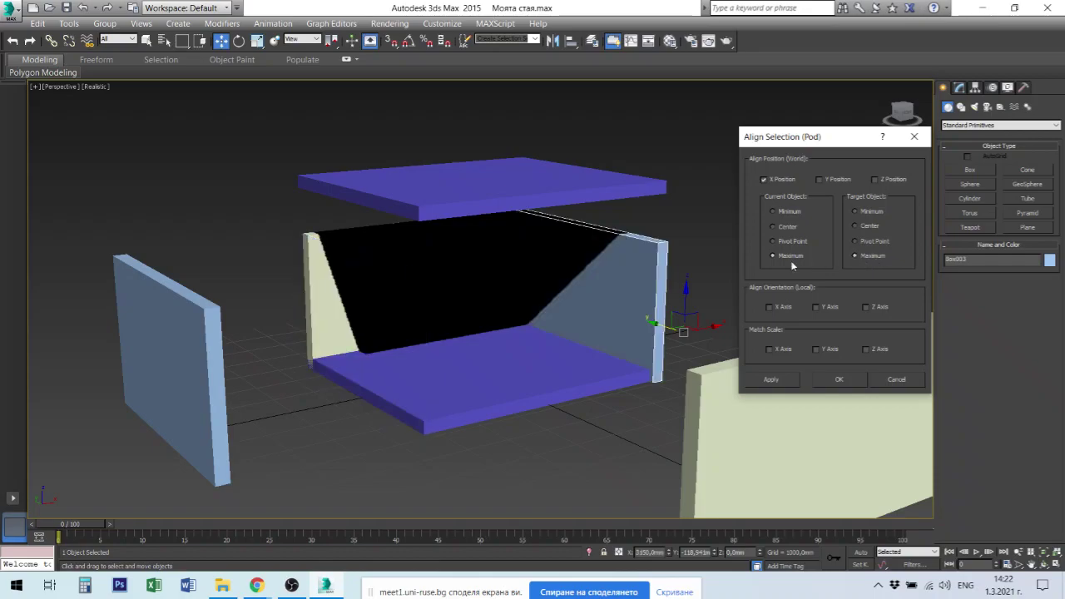
pyautogui.click(774, 211)
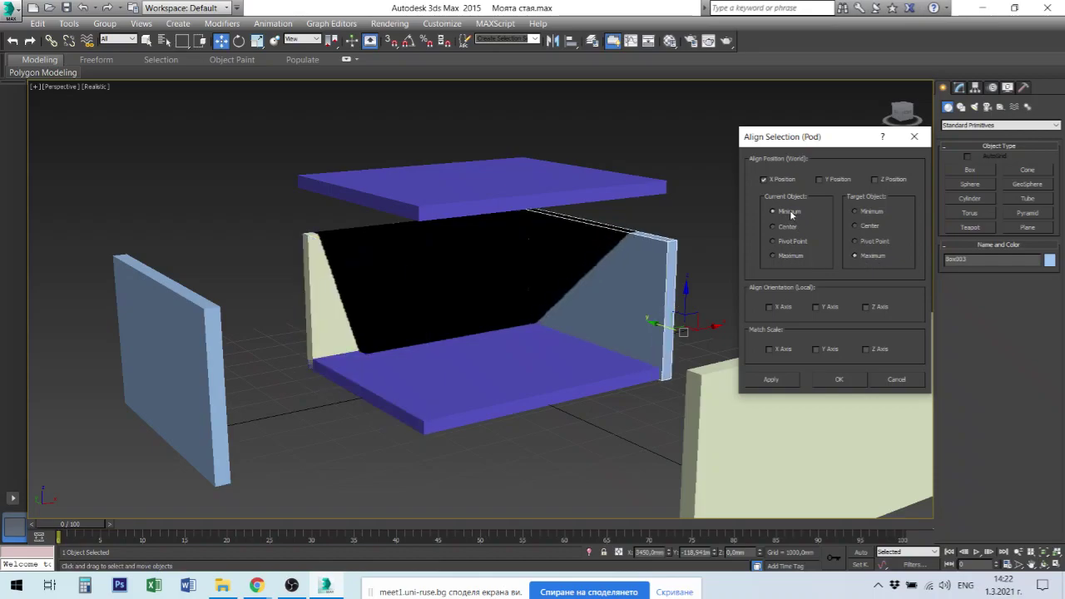
pyautogui.click(788, 257)
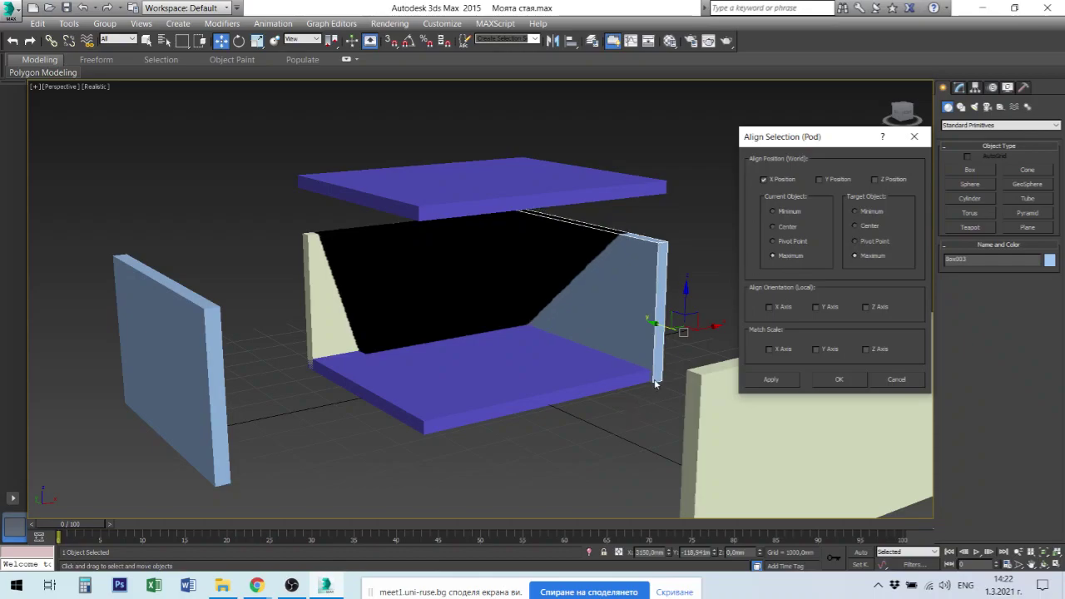
pyautogui.click(772, 380)
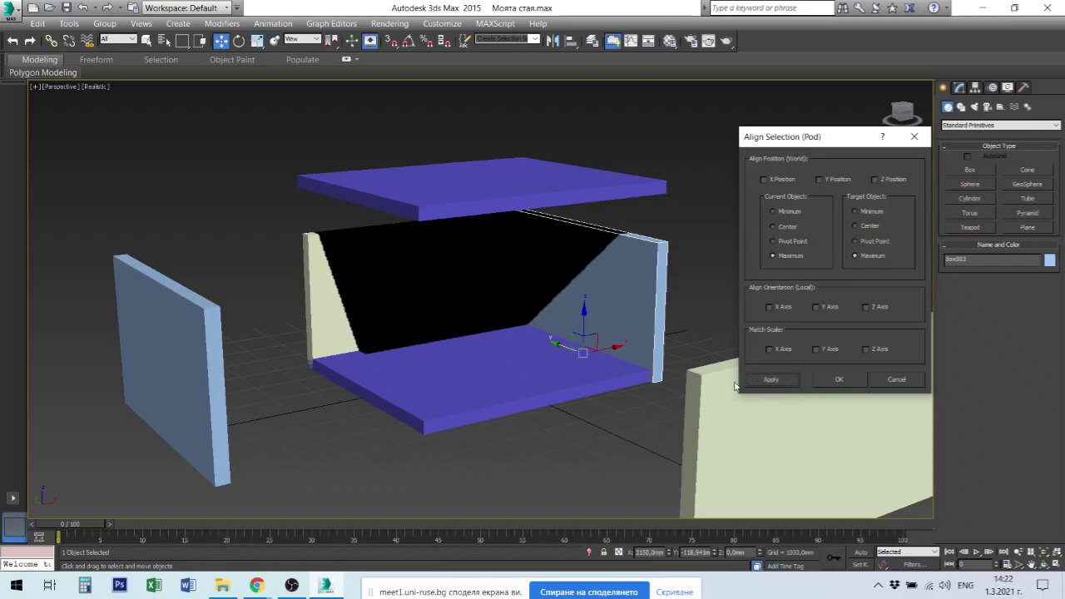
pyautogui.click(844, 180)
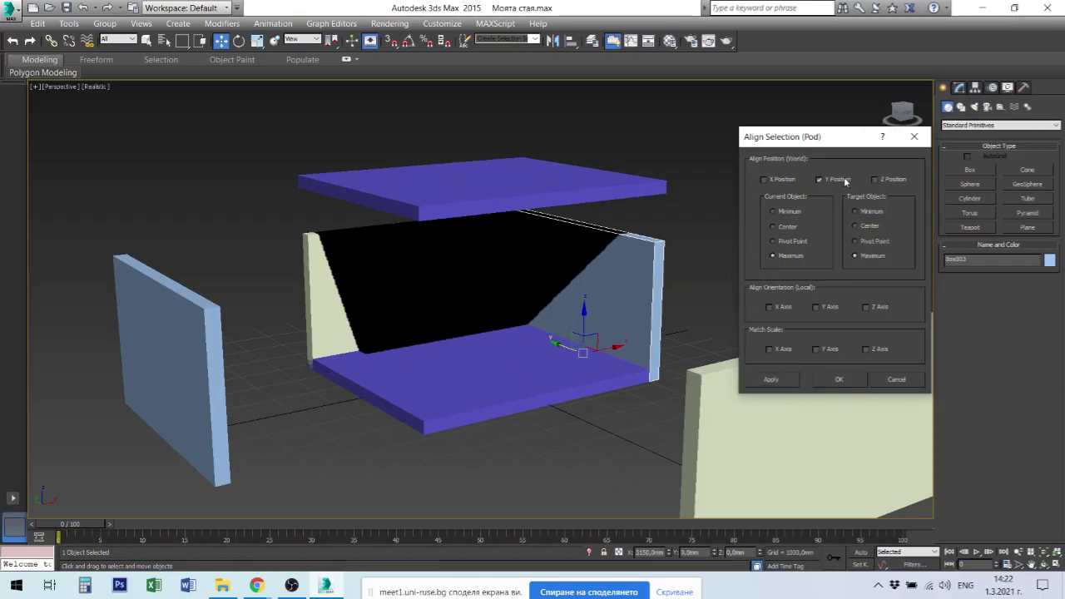
pyautogui.click(839, 380)
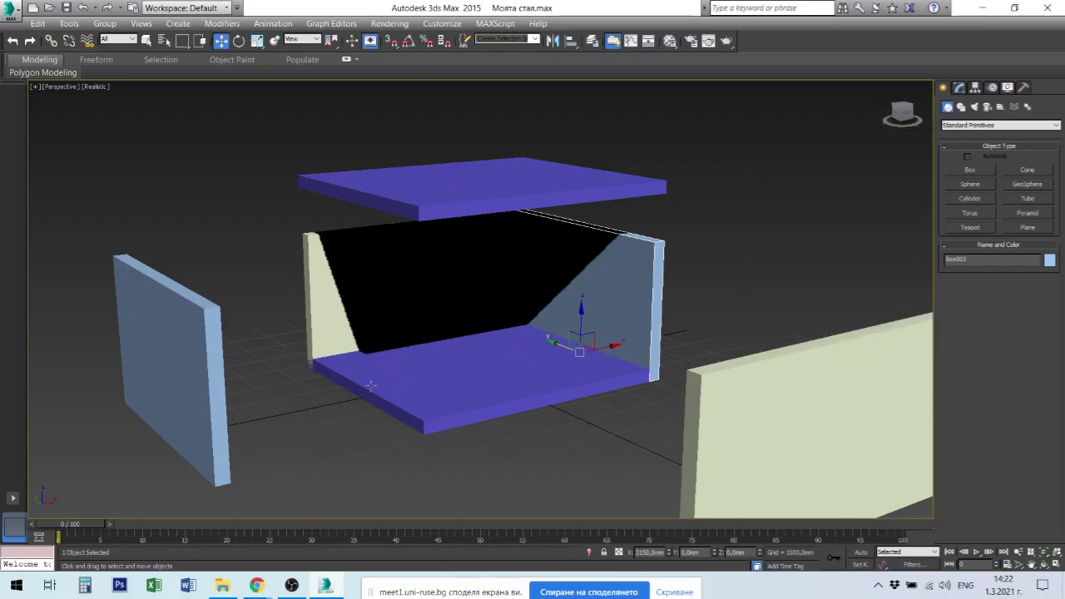
# Step: Align the blue side wall on the negative X side to the floor (Pod) in Y position, maximum to maximum
pyautogui.click(175, 359)
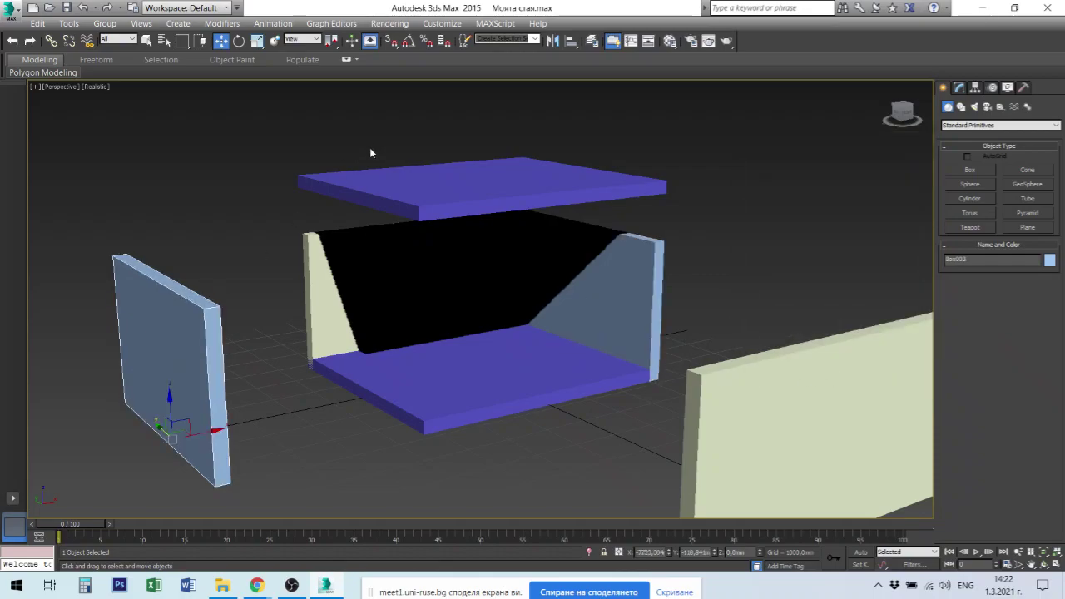
pyautogui.click(571, 41)
pyautogui.click(431, 391)
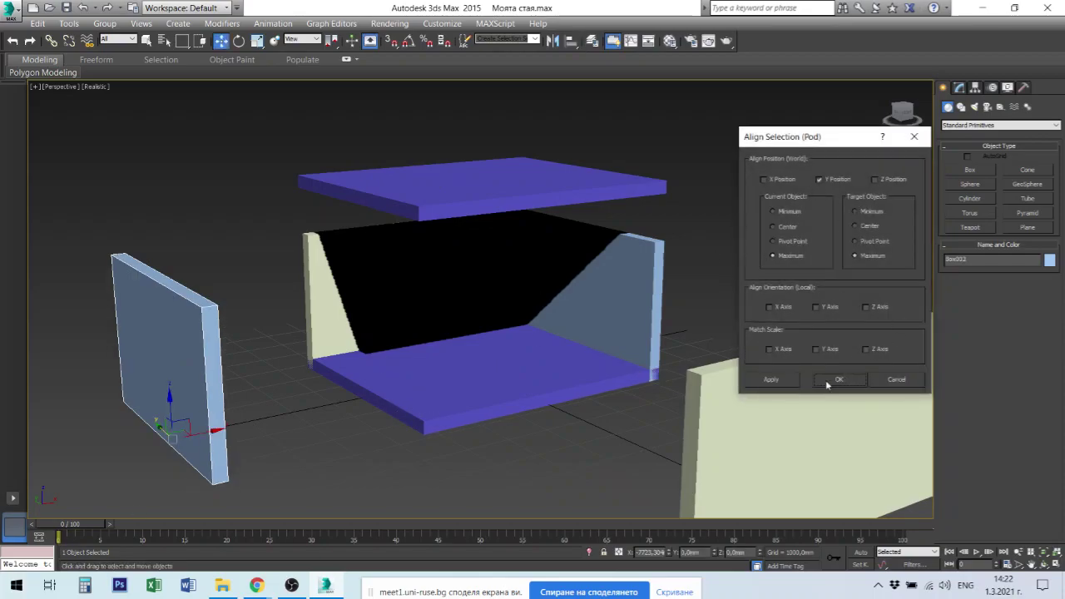
pyautogui.click(782, 380)
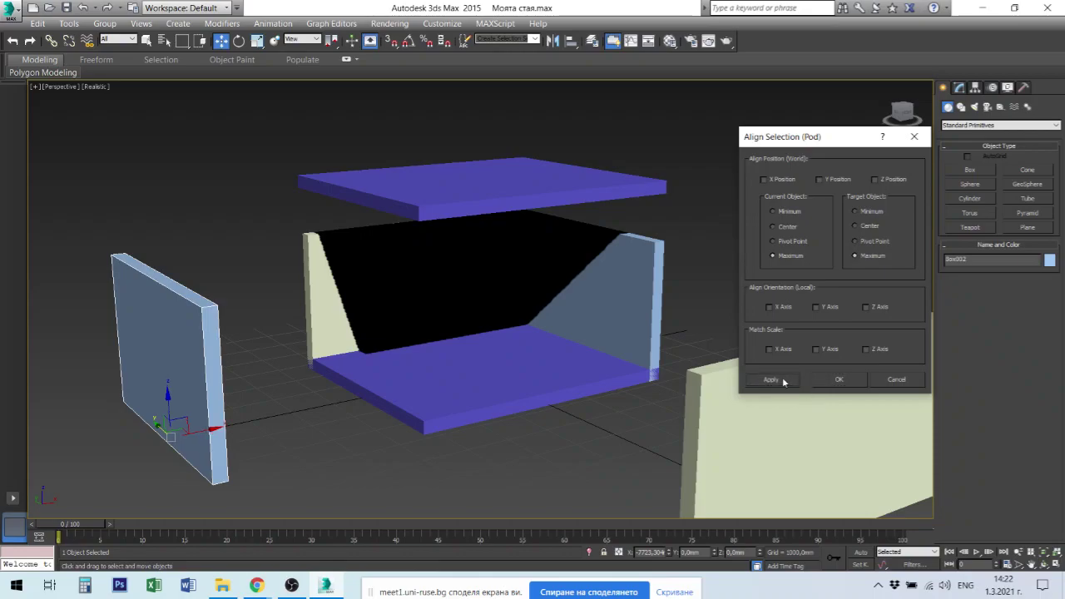
# Step: Align the same side wall's X position to the floor, minimum to minimum, and finish the alignment
pyautogui.click(764, 180)
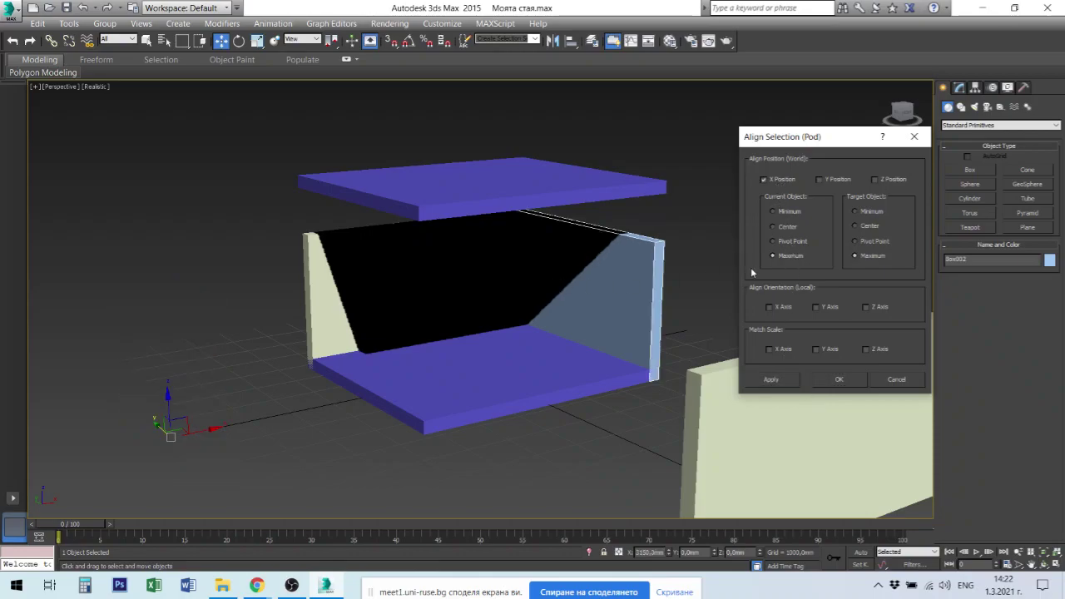
pyautogui.click(879, 213)
pyautogui.click(799, 213)
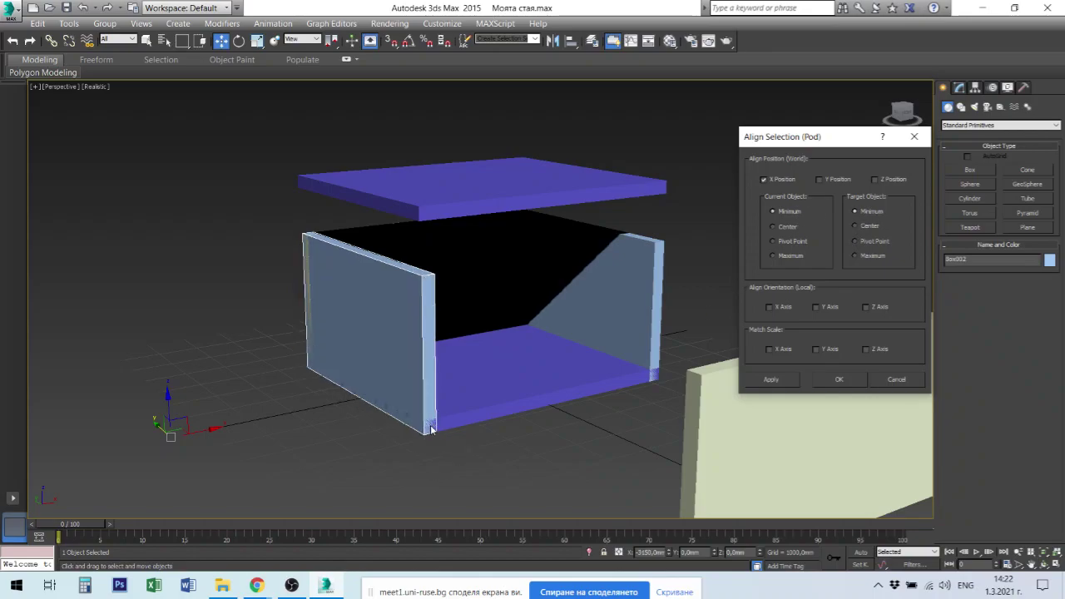
pyautogui.click(774, 380)
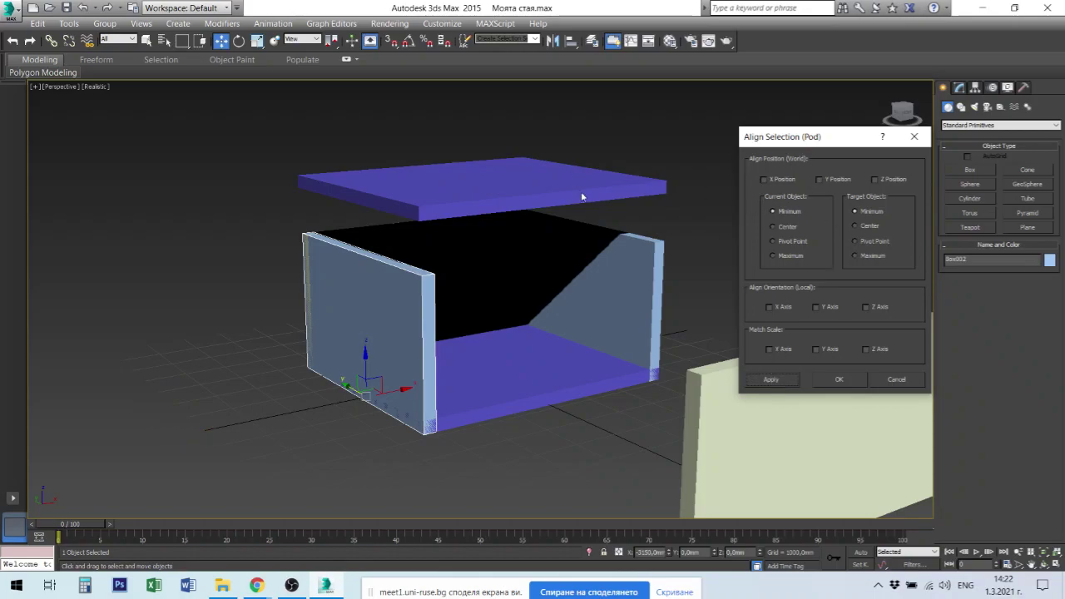
pyautogui.click(841, 380)
# Step: Align the cream front wall (Box004) to the floor (Pod) in Y position, minimum to minimum
pyautogui.click(843, 379)
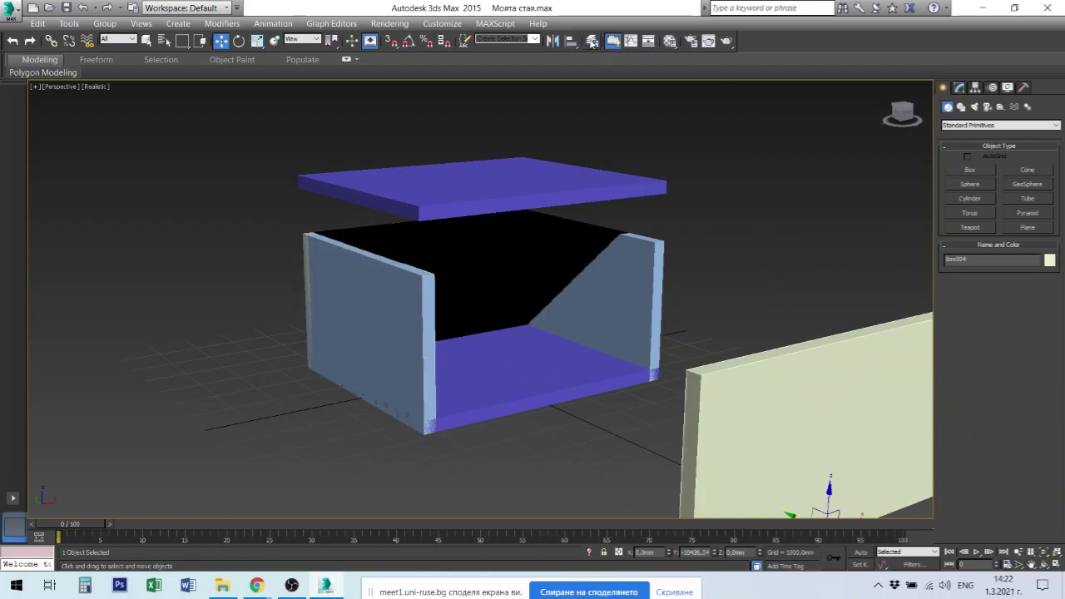
pyautogui.click(572, 43)
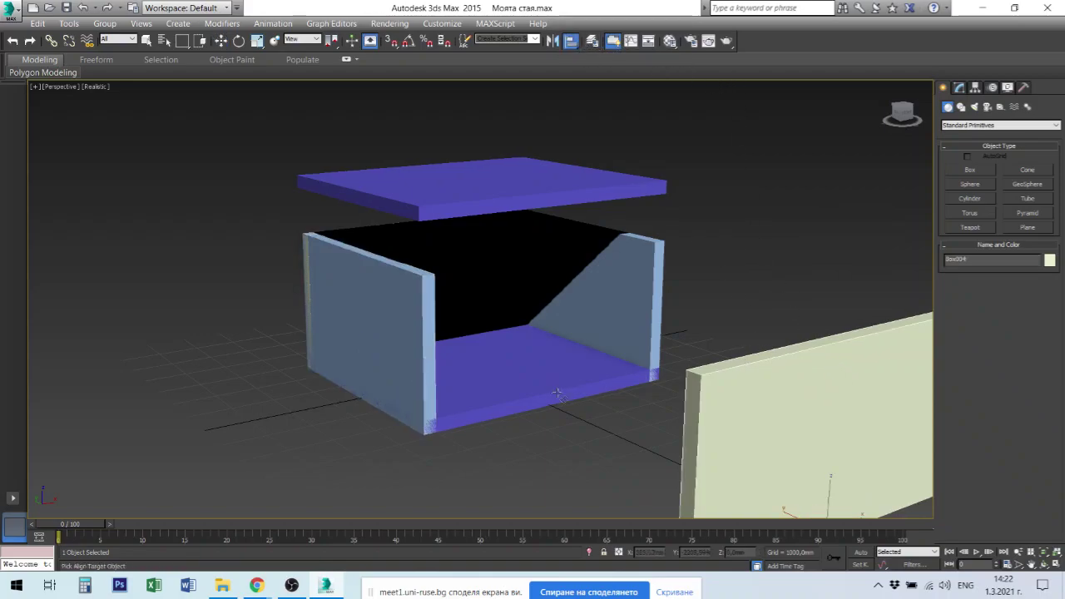
pyautogui.click(554, 383)
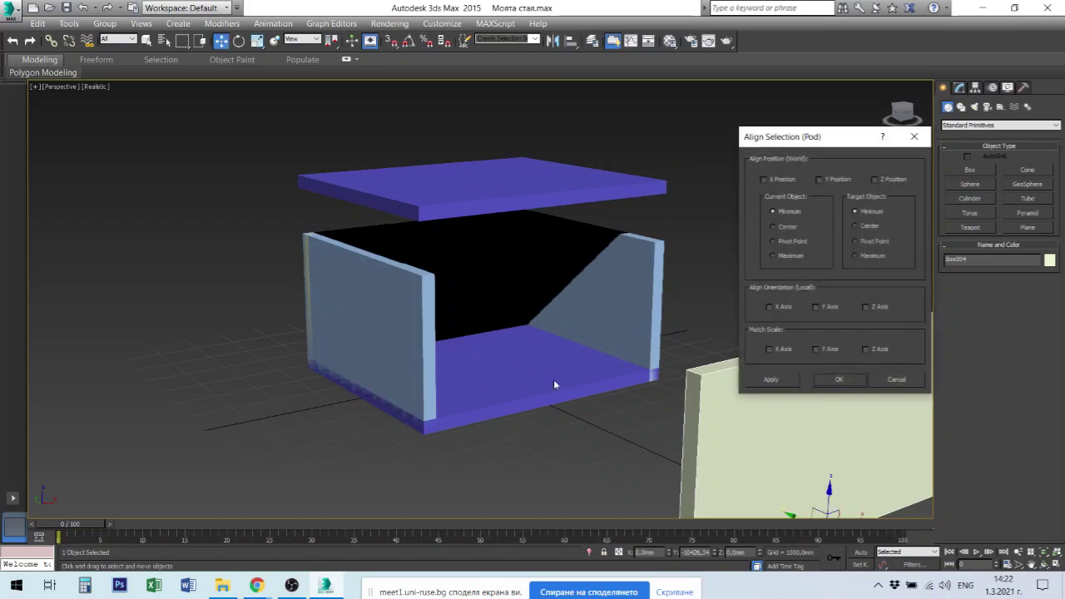
pyautogui.click(821, 180)
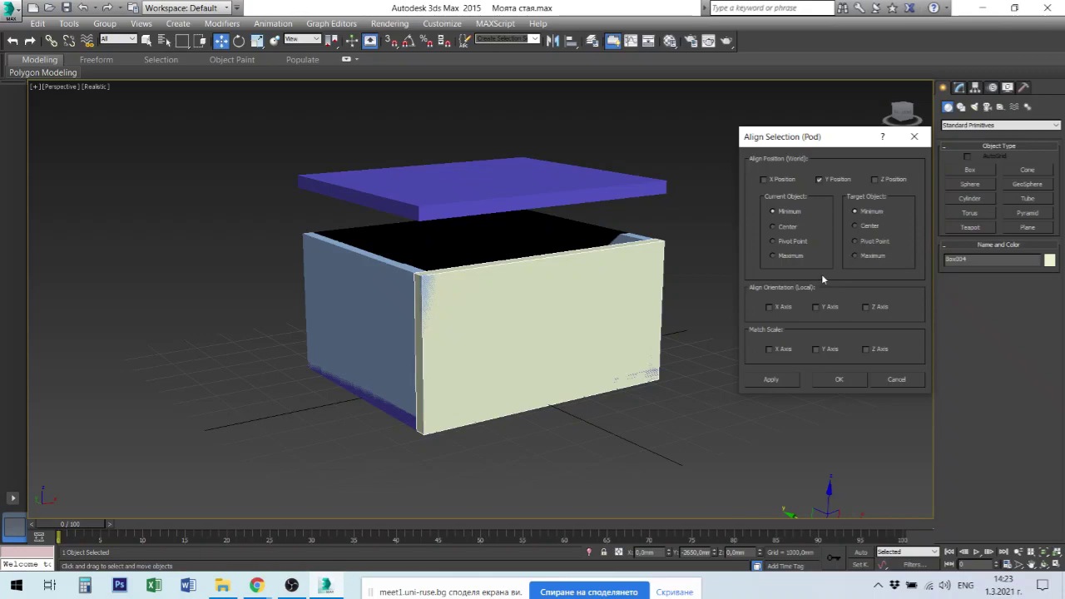
pyautogui.click(873, 256)
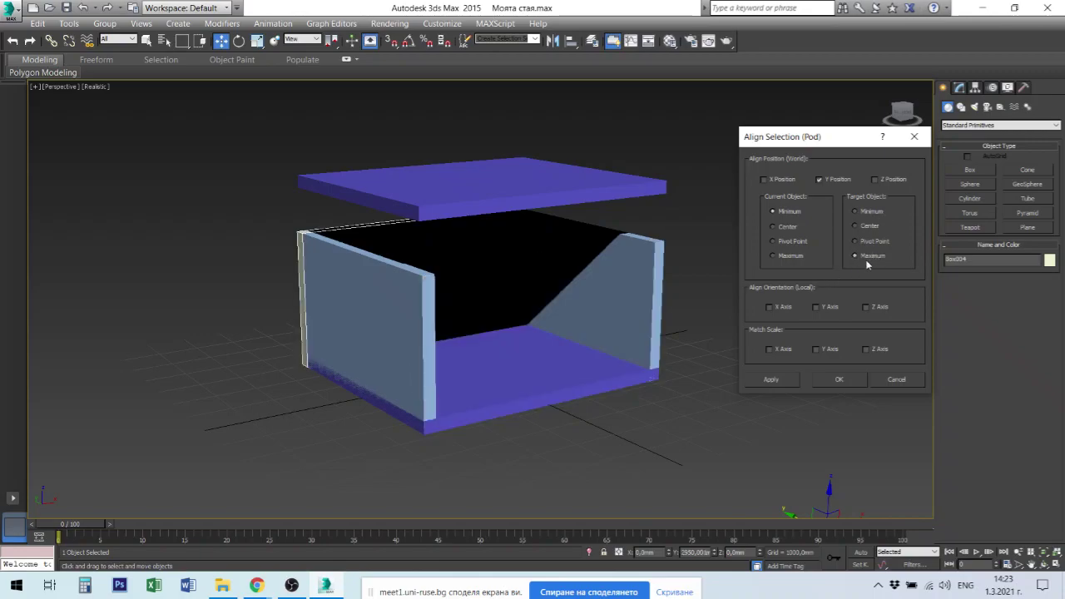
pyautogui.click(789, 256)
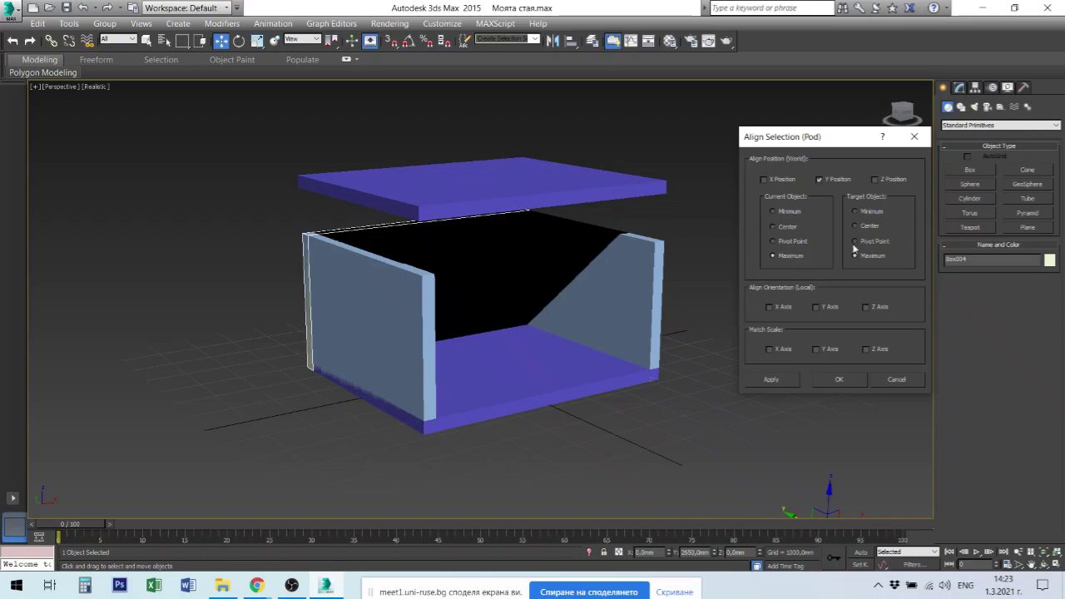
pyautogui.click(871, 213)
pyautogui.click(797, 213)
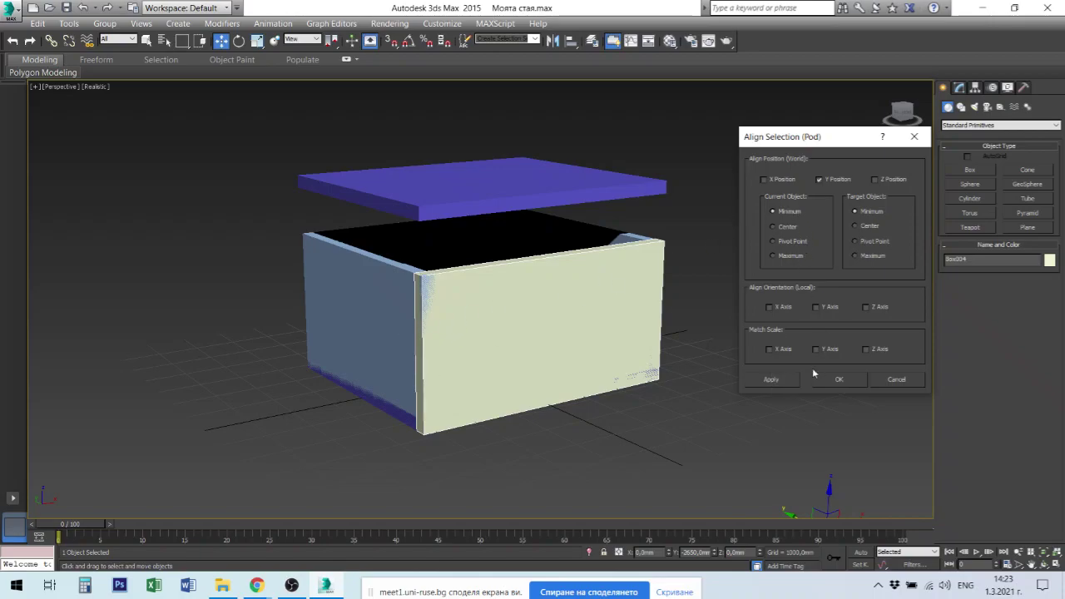
pyautogui.click(771, 380)
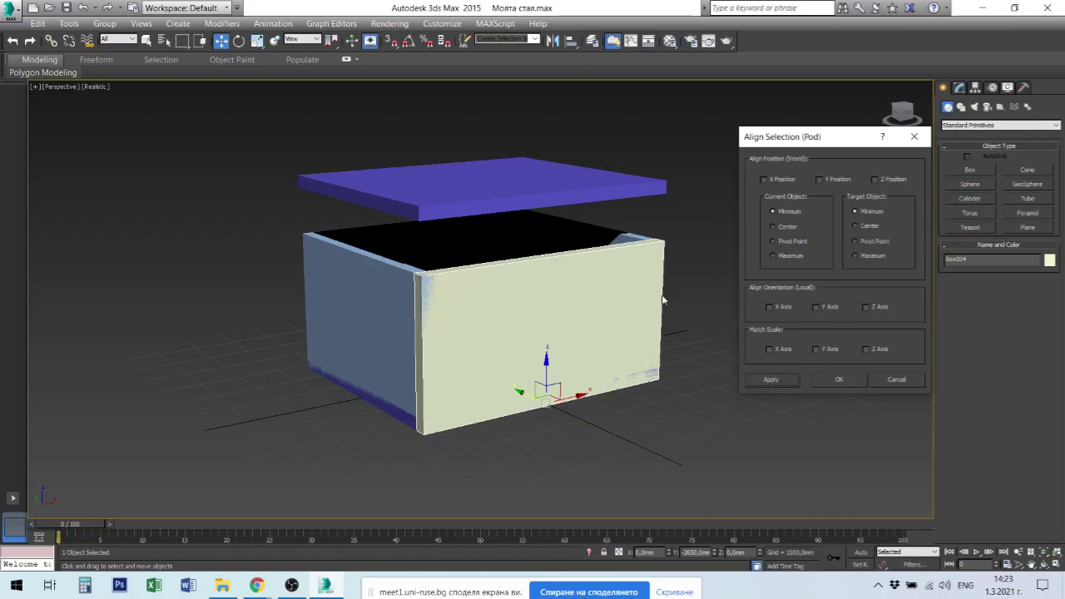
# Step: Align the cream front wall's X position to the floor, center to center, and finish the alignment
pyautogui.click(764, 179)
pyautogui.click(787, 226)
pyautogui.click(874, 227)
pyautogui.click(841, 379)
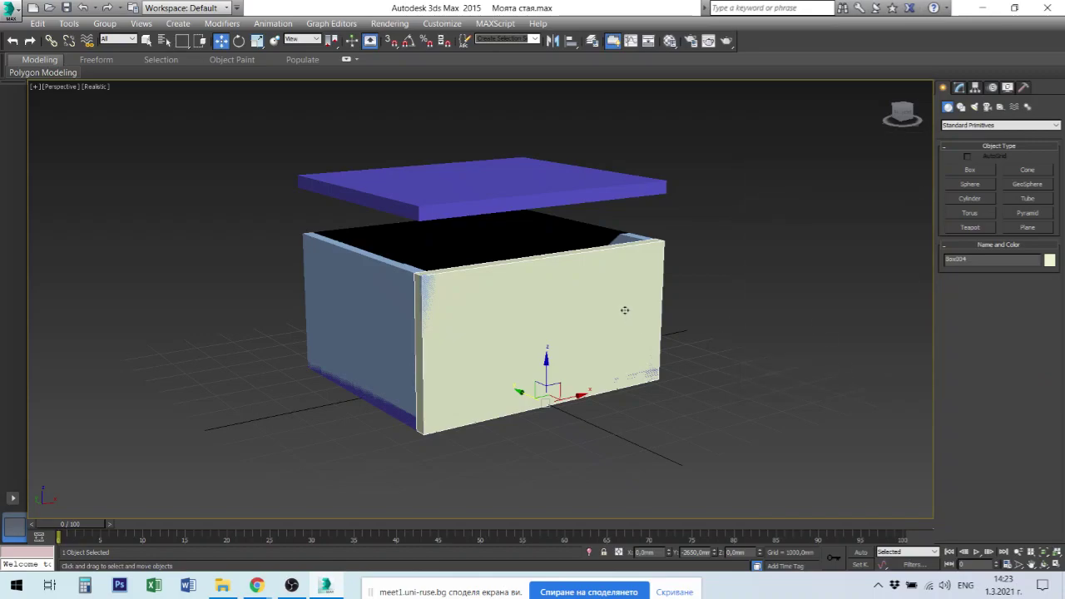
# Step: Align the ceiling (Tavan) to the cream front wall in X and Z position, maximum to maximum
pyautogui.click(589, 207)
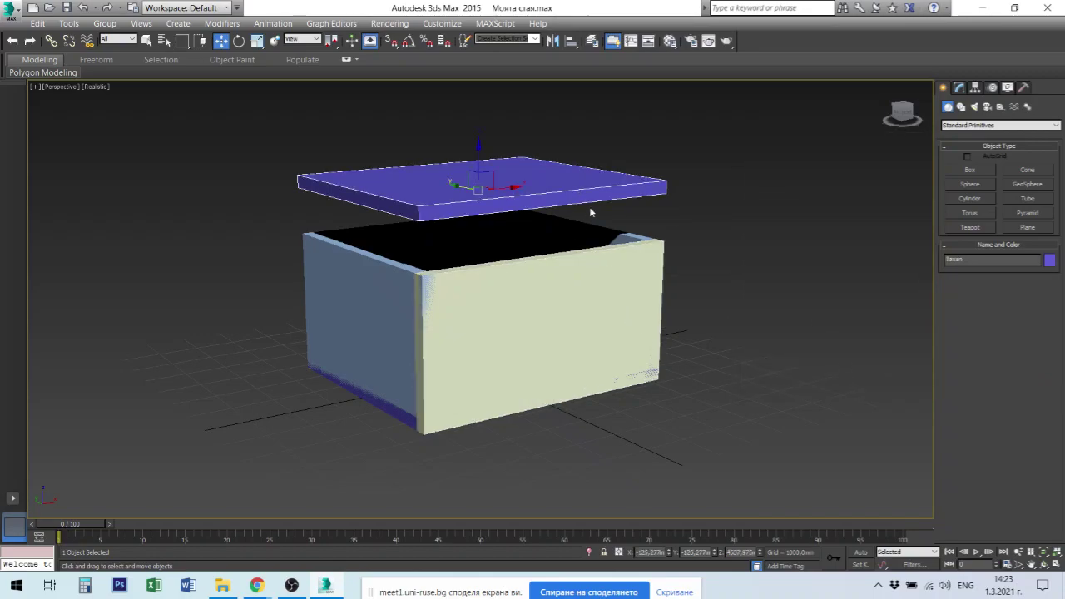
pyautogui.click(571, 40)
pyautogui.click(555, 279)
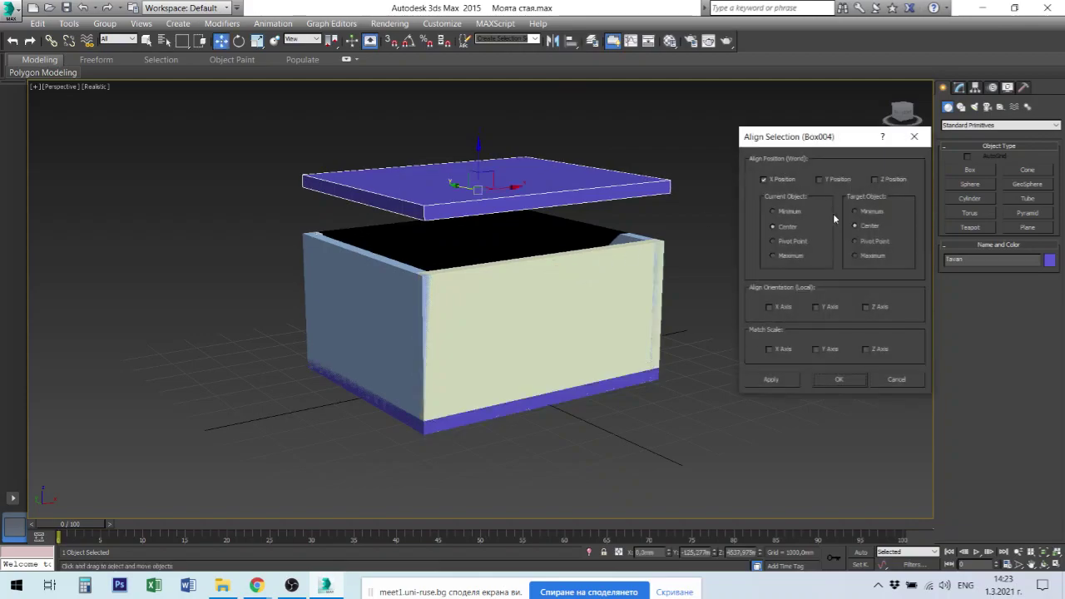
pyautogui.click(787, 258)
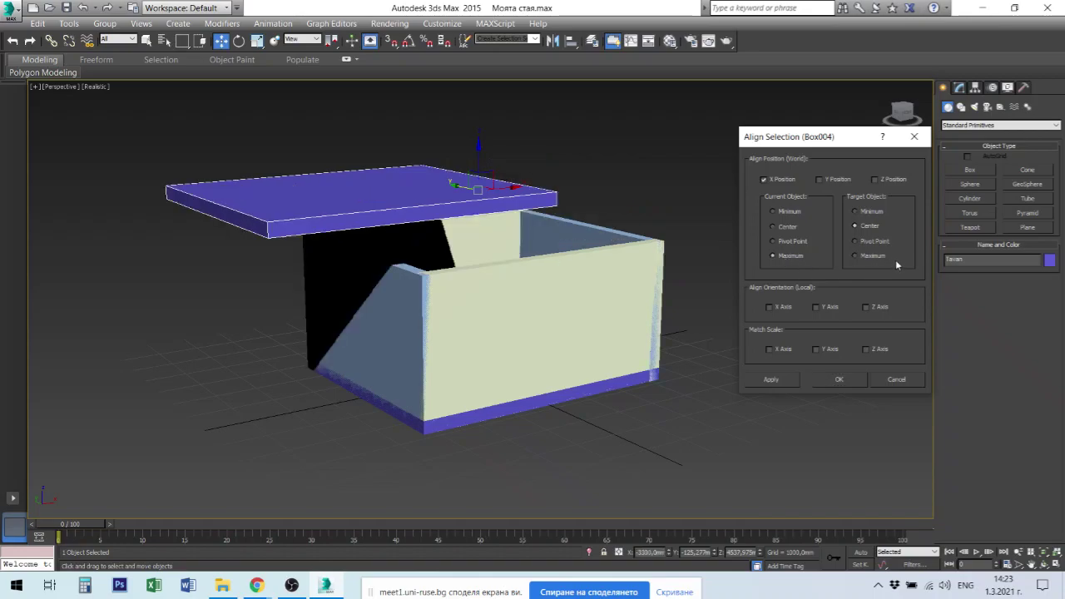
pyautogui.click(873, 258)
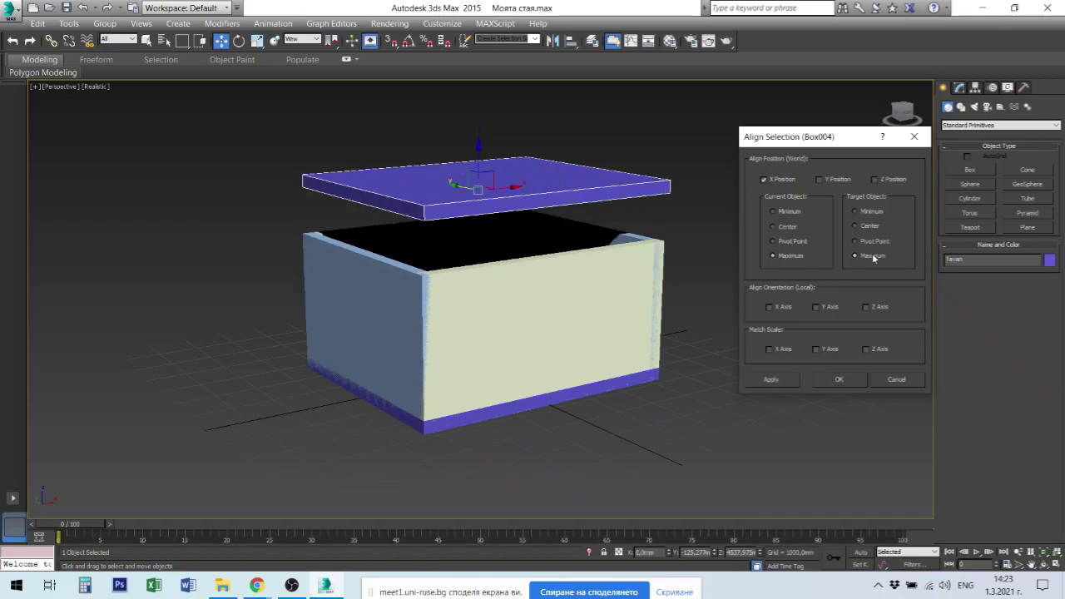
pyautogui.click(880, 180)
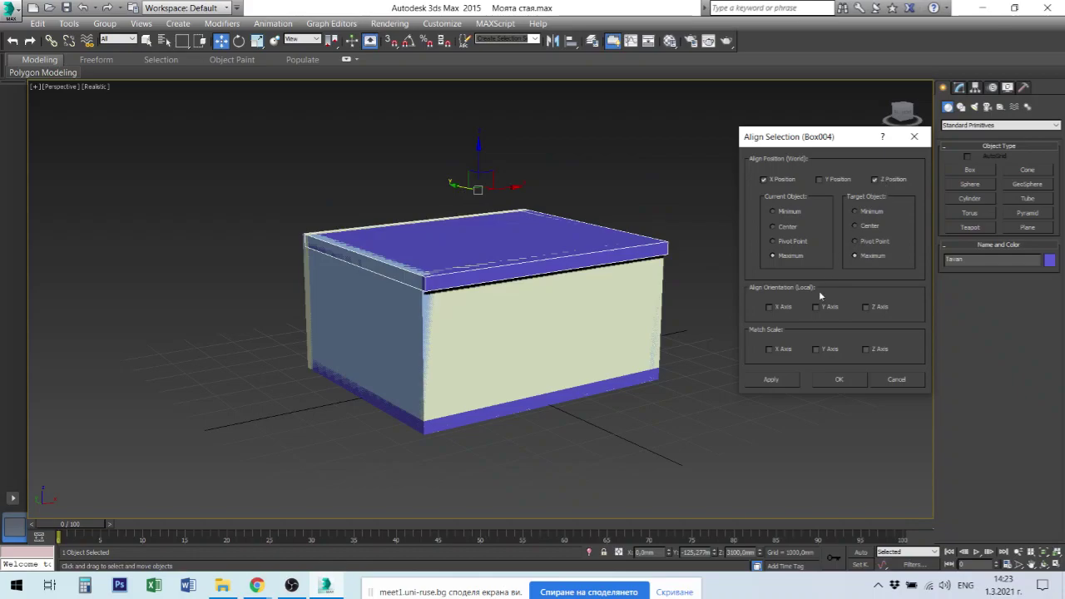
pyautogui.click(771, 379)
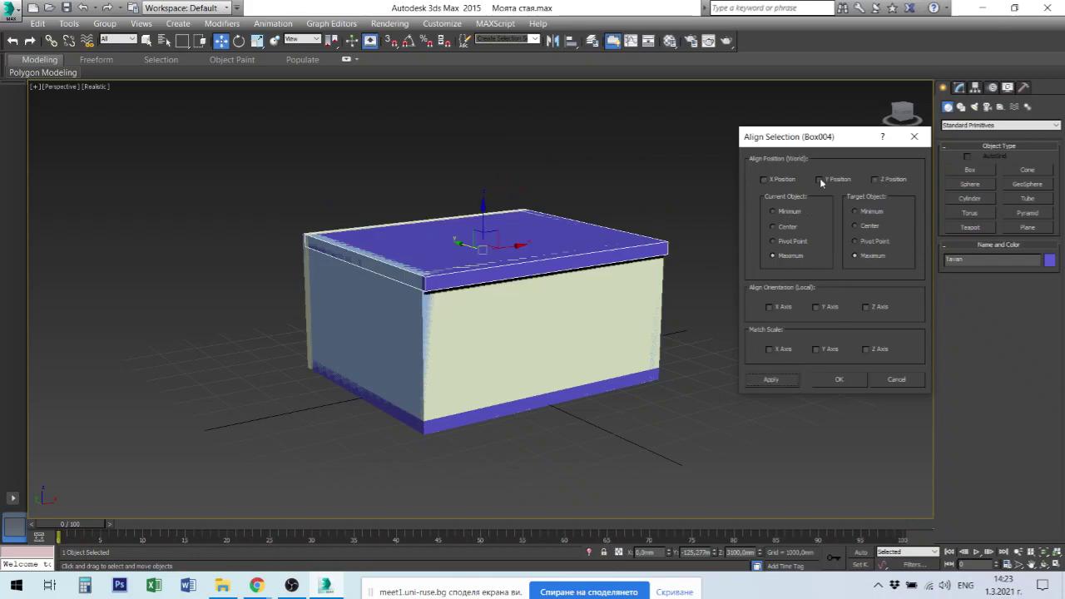
# Step: Align the ceiling's Y position to the front wall, minimum to minimum, then finish the alignment and clear the selection
pyautogui.click(819, 178)
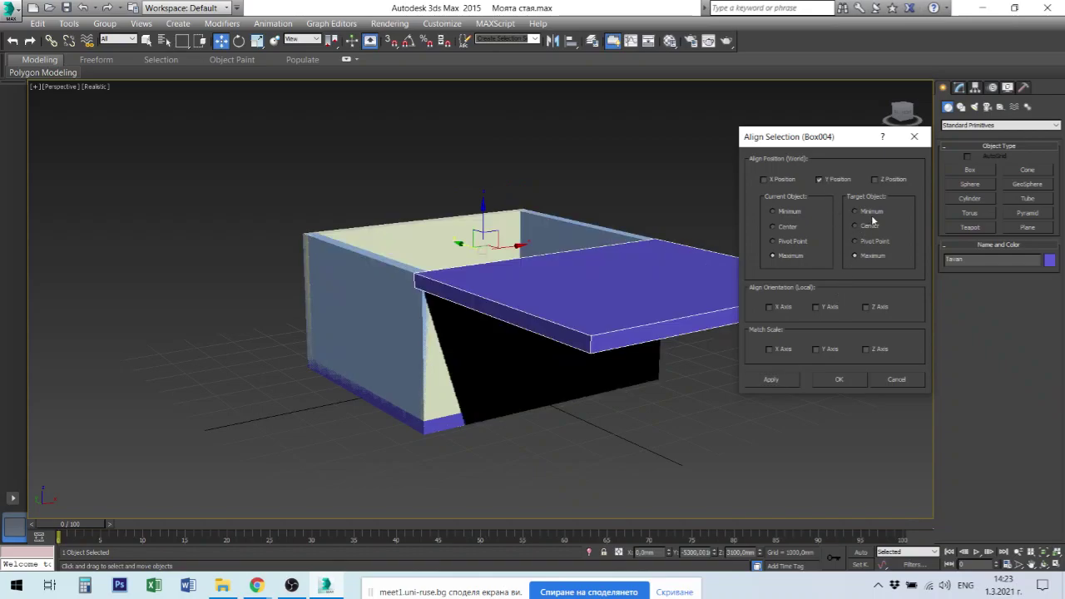
pyautogui.click(872, 213)
pyautogui.click(792, 213)
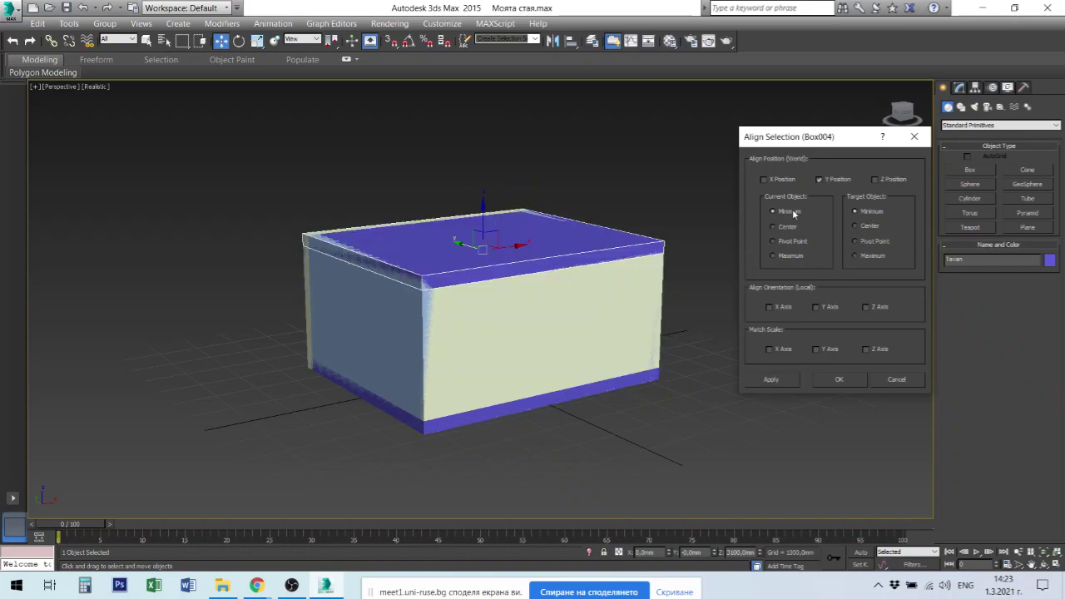
pyautogui.click(837, 379)
pyautogui.click(743, 402)
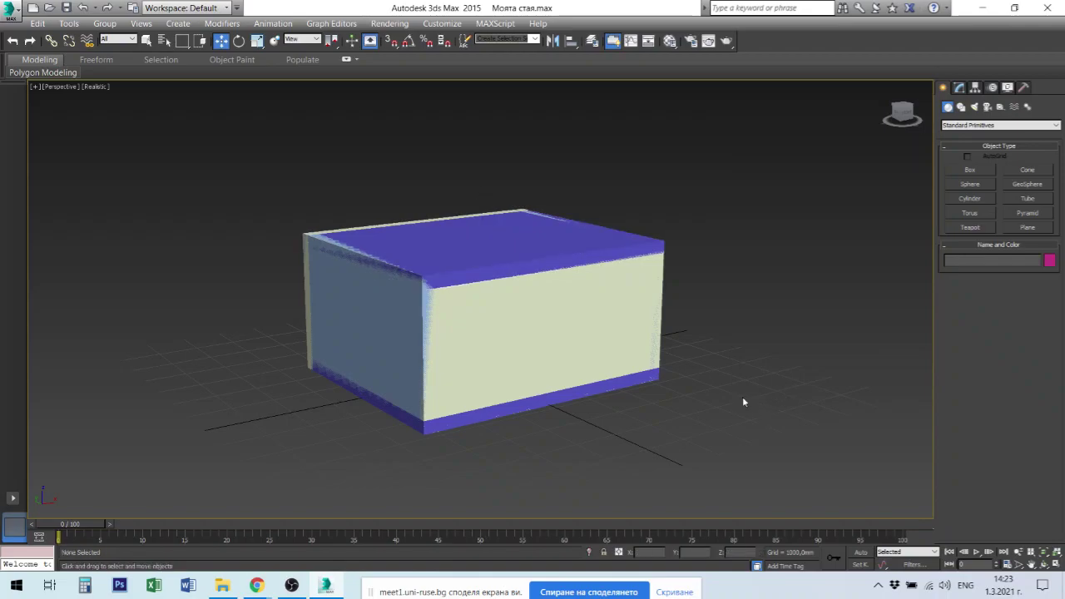
# Step: Rename the cream front wall (Box004) as Stena_g_02
pyautogui.click(520, 321)
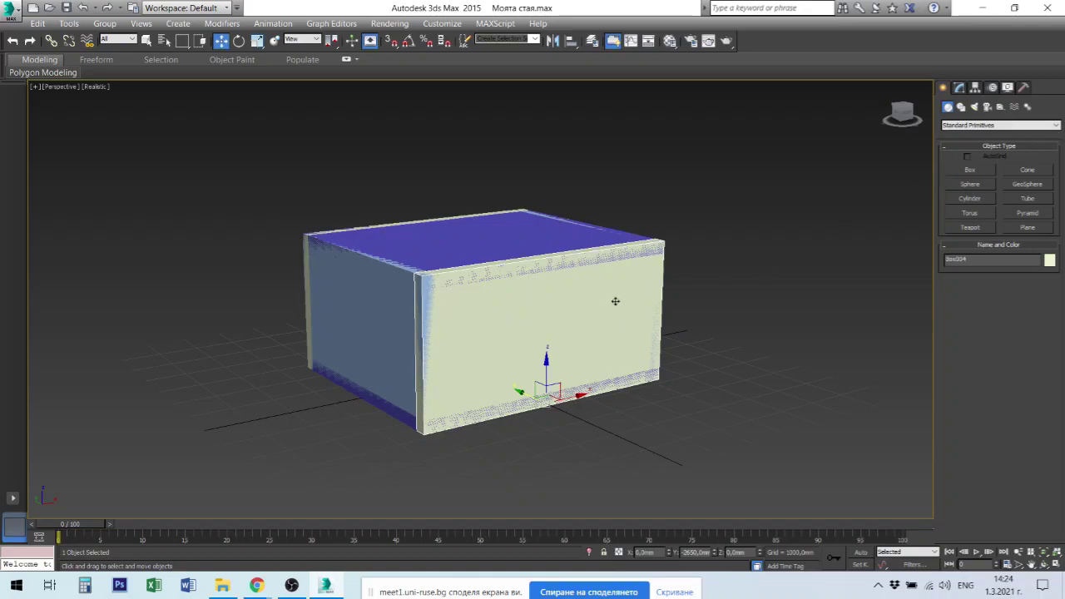
pyautogui.moveTo(999, 260); pyautogui.dragTo(921, 260)
pyautogui.write('Stena_g')
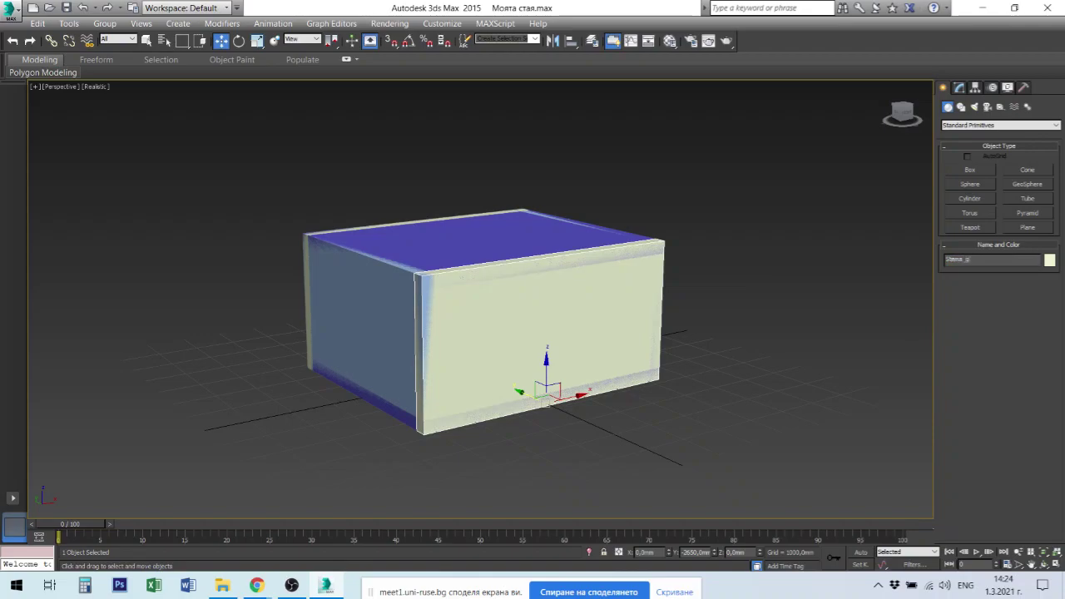
pyautogui.write('_02')
pyautogui.moveTo(999, 262); pyautogui.dragTo(946, 262)
# Step: Rename the opposite cream wall (Box001) as Stena_g_01
pyautogui.moveTo(496, 456)
pyautogui.keyDown('alt'); pyautogui.mouseDown(button='middle')
pyautogui.moveTo(591, 456)
pyautogui.moveTo(339, 385)
pyautogui.mouseUp(button='middle'); pyautogui.keyUp('alt')
pyautogui.click(339, 385)
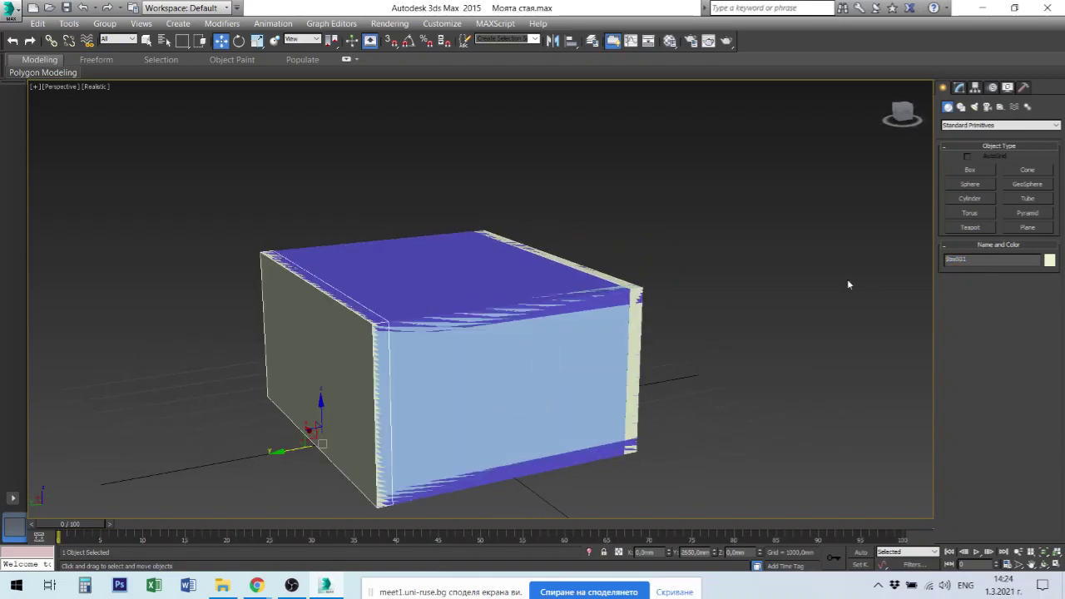
pyautogui.write('Stena_g_01')
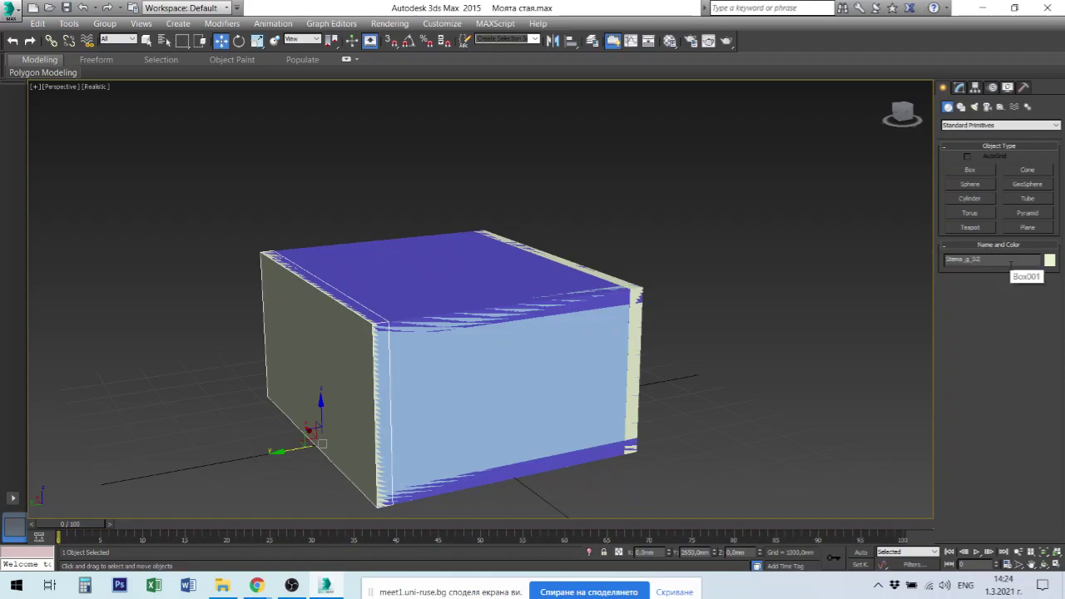
pyautogui.press('Return')
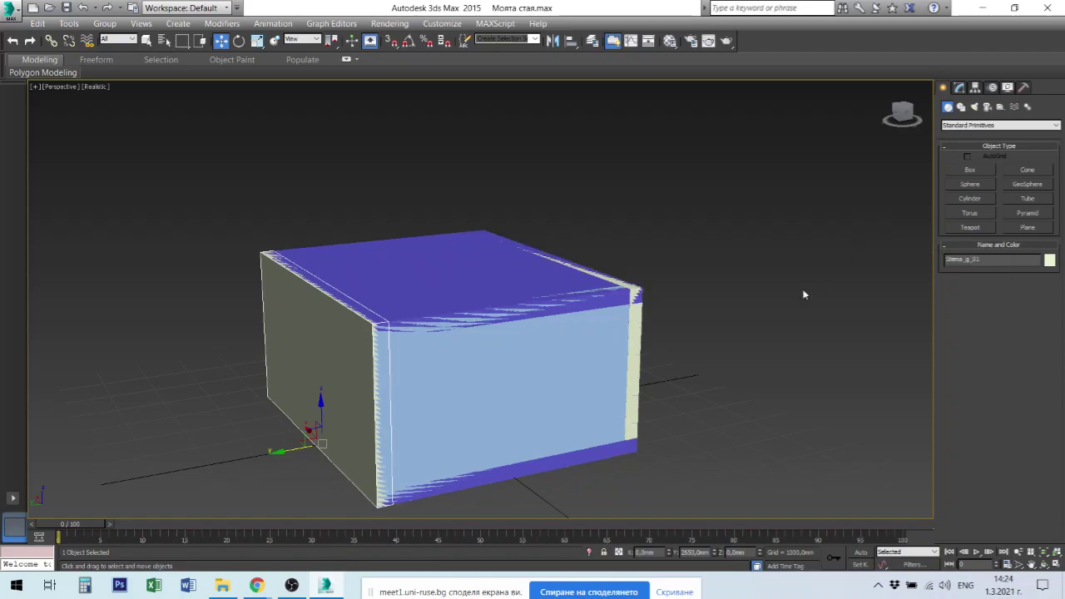
# Step: Rename the blue side wall on the negative X side as Stena_m_01
pyautogui.click(494, 369)
pyautogui.click(989, 259)
pyautogui.write('Stena_g_02')
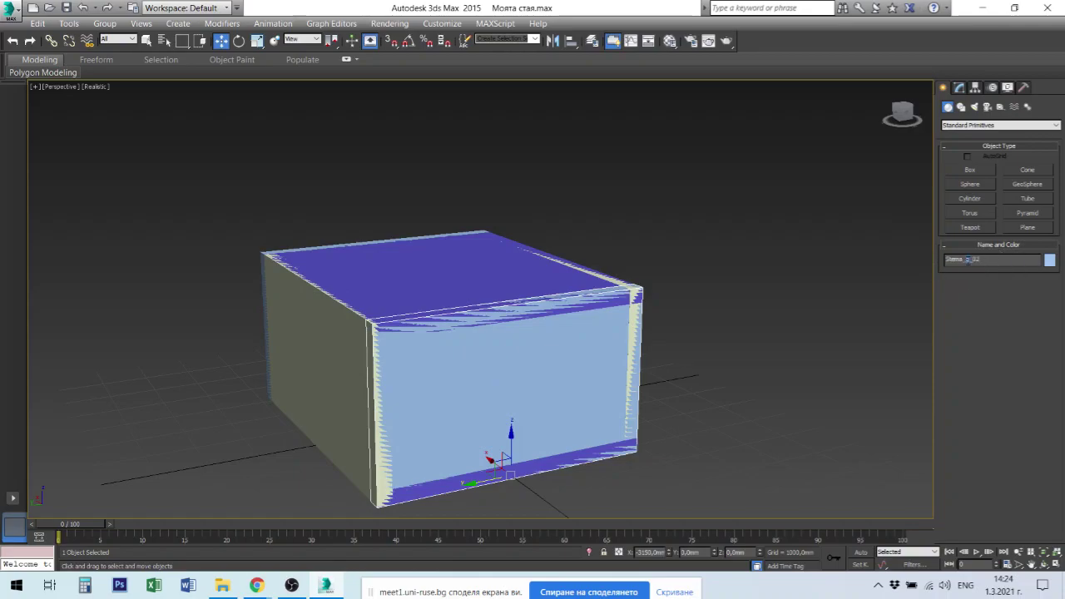
pyautogui.write('m')
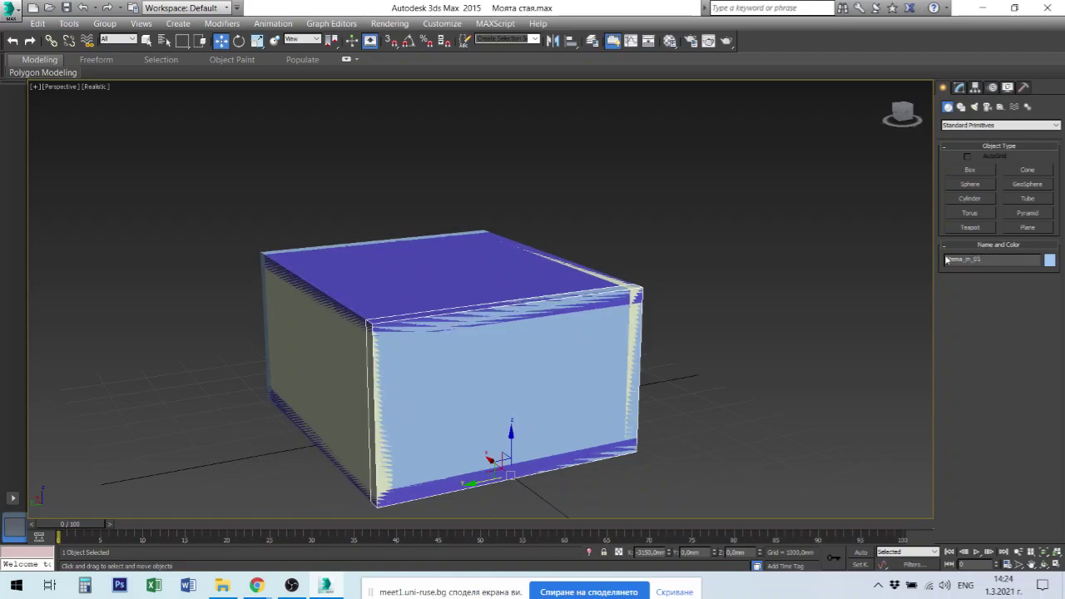
# Step: Copy the name Stena_m_01 to the opposite blue side wall (Box003) and change its ending number
pyautogui.moveTo(978, 261); pyautogui.dragTo(946, 260)
pyautogui.hotkey('ctrl', 'c')
pyautogui.click(853, 383)
pyautogui.keyDown('alt'); pyautogui.moveTo(278, 332); pyautogui.dragTo(404, 332, button='middle'); pyautogui.keyUp('alt')
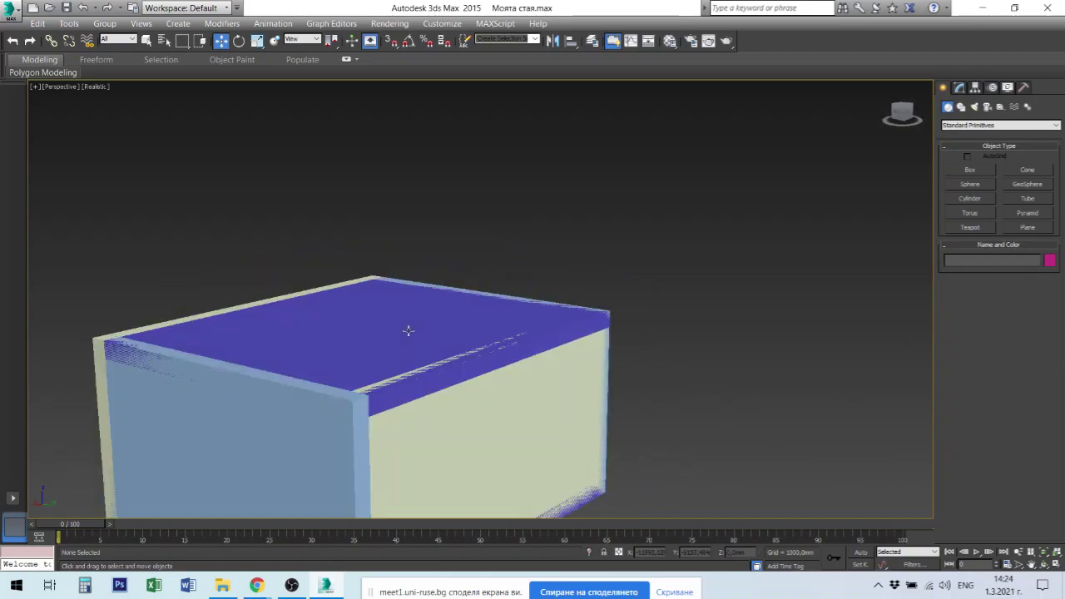
pyautogui.click(240, 438)
pyautogui.moveTo(983, 260); pyautogui.dragTo(921, 260)
pyautogui.hotkey('ctrl', 'v')
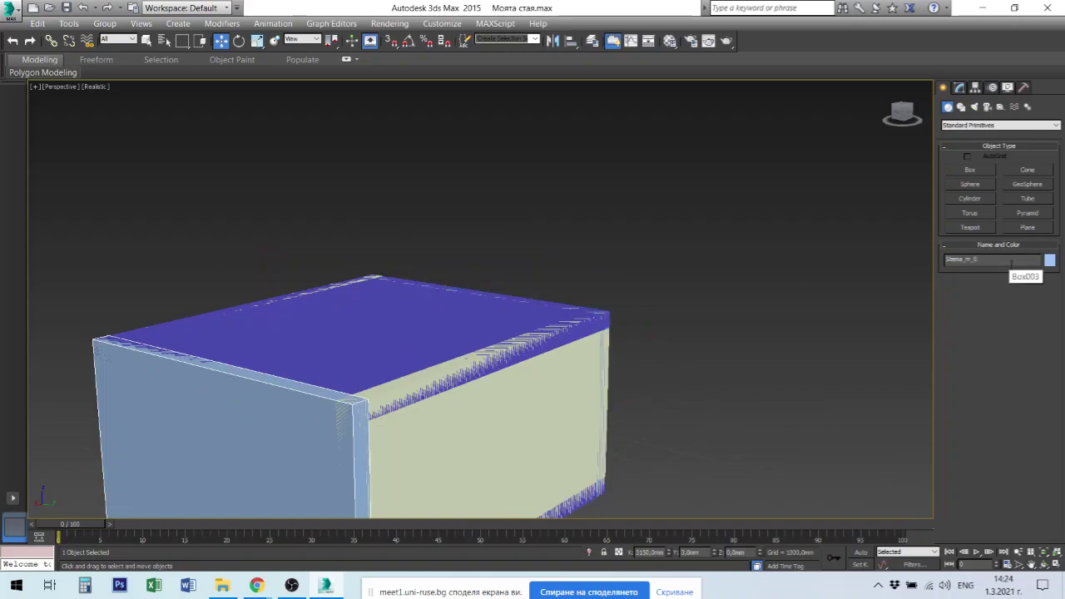
pyautogui.click(634, 341)
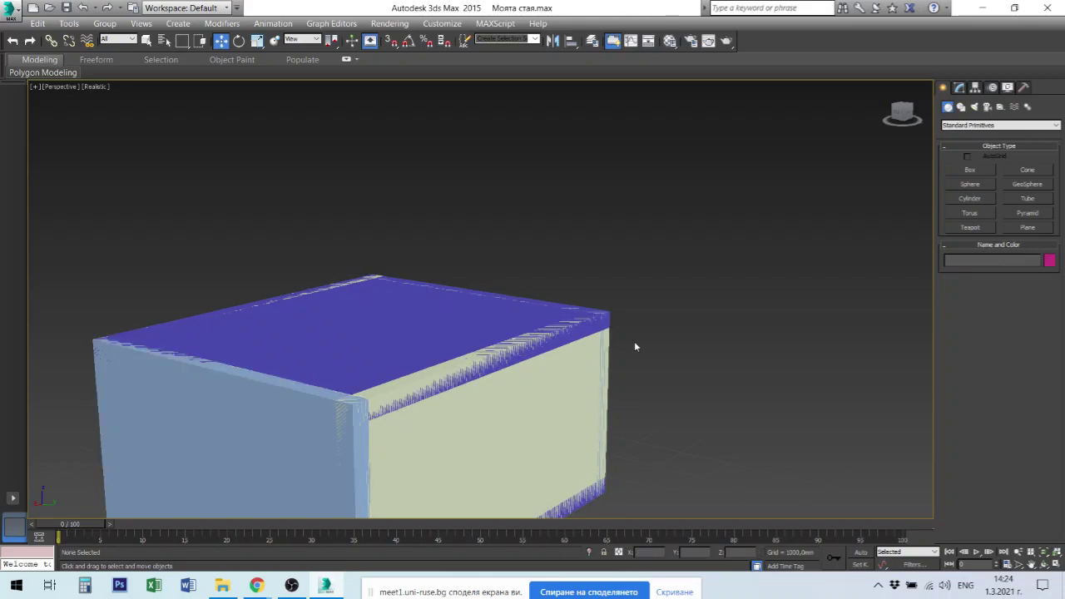
# Step: Hide the ceiling (Tavan) to expose the interior of the room
pyautogui.scroll(3, 639, 345)
pyautogui.scroll(-6, 639, 344)
pyautogui.moveTo(614, 344); pyautogui.dragTo(557, 298, button='middle')
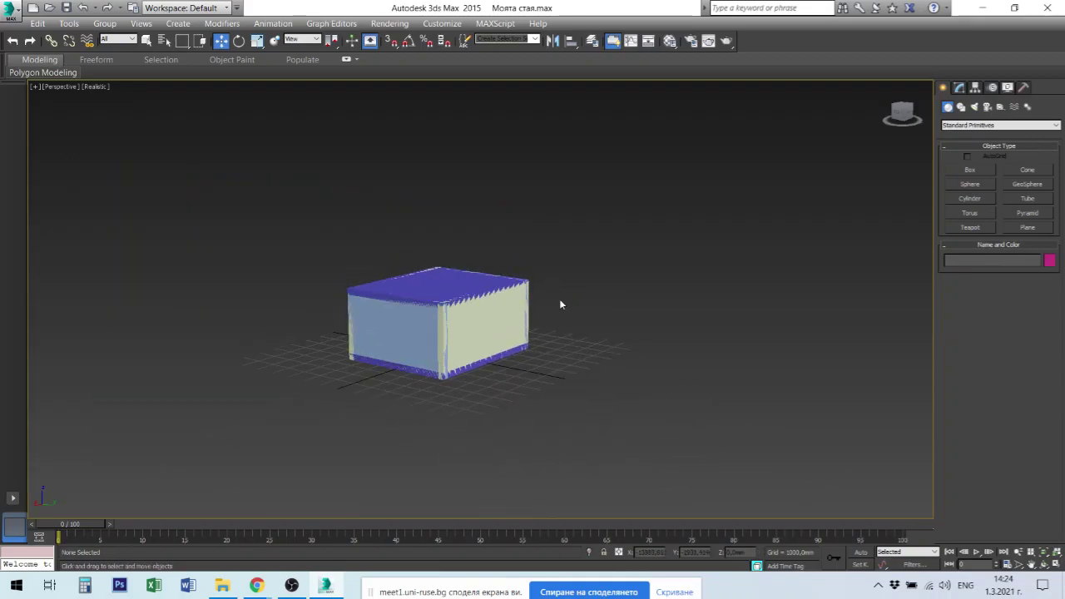
pyautogui.scroll(-2, 508, 400)
pyautogui.scroll(5, 398, 331)
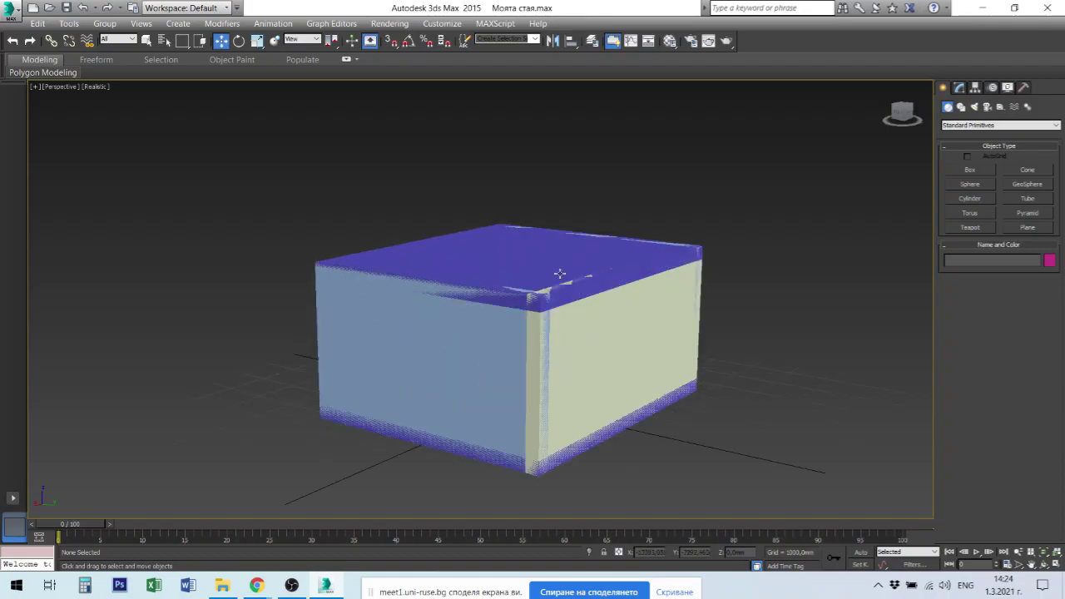
pyautogui.click(551, 267)
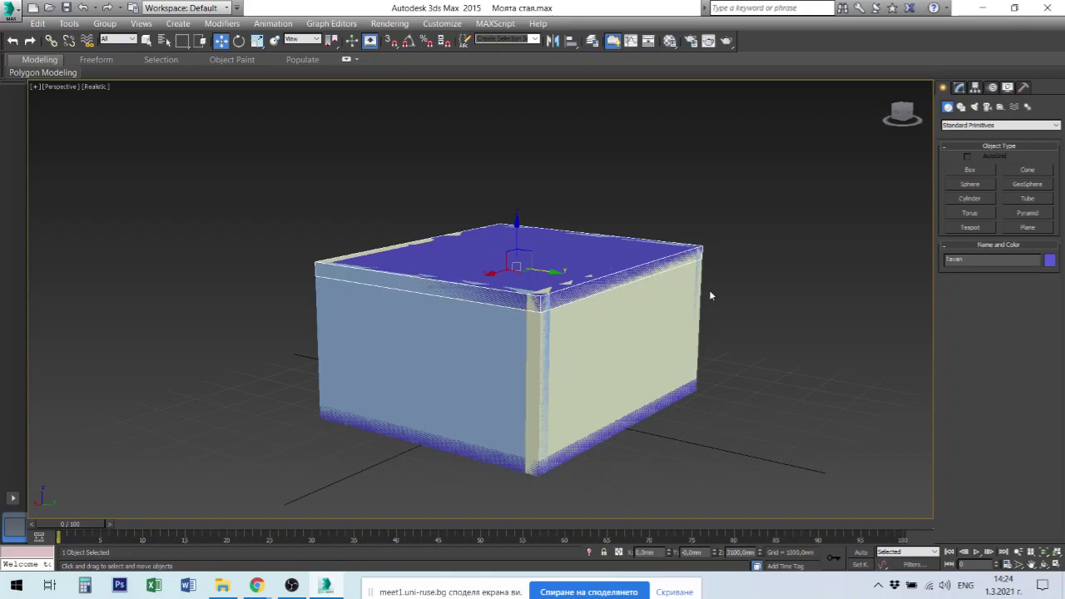
pyautogui.rightClick(593, 241)
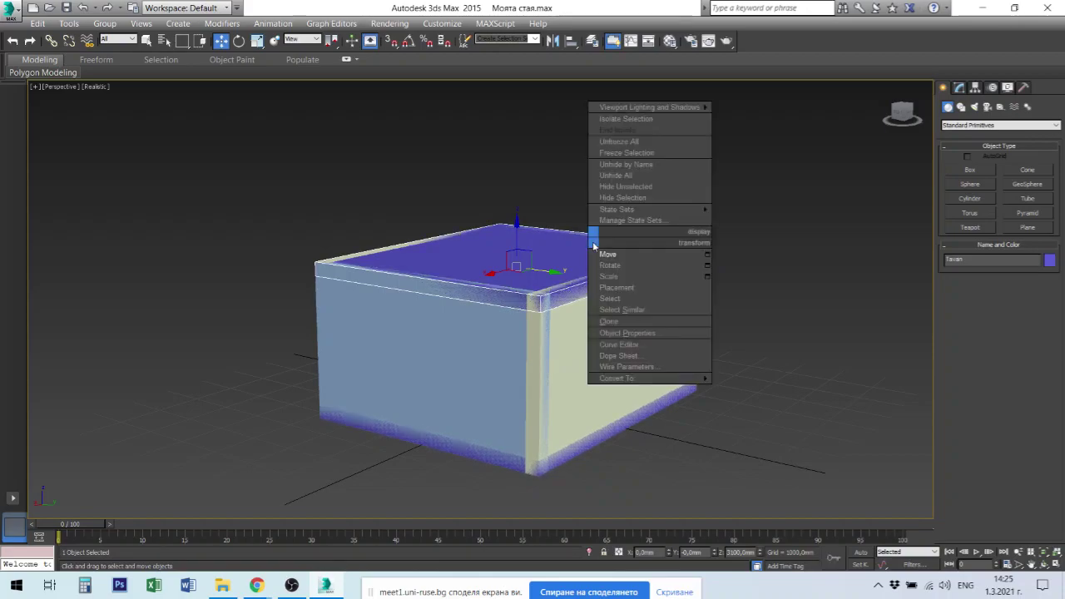
pyautogui.click(631, 198)
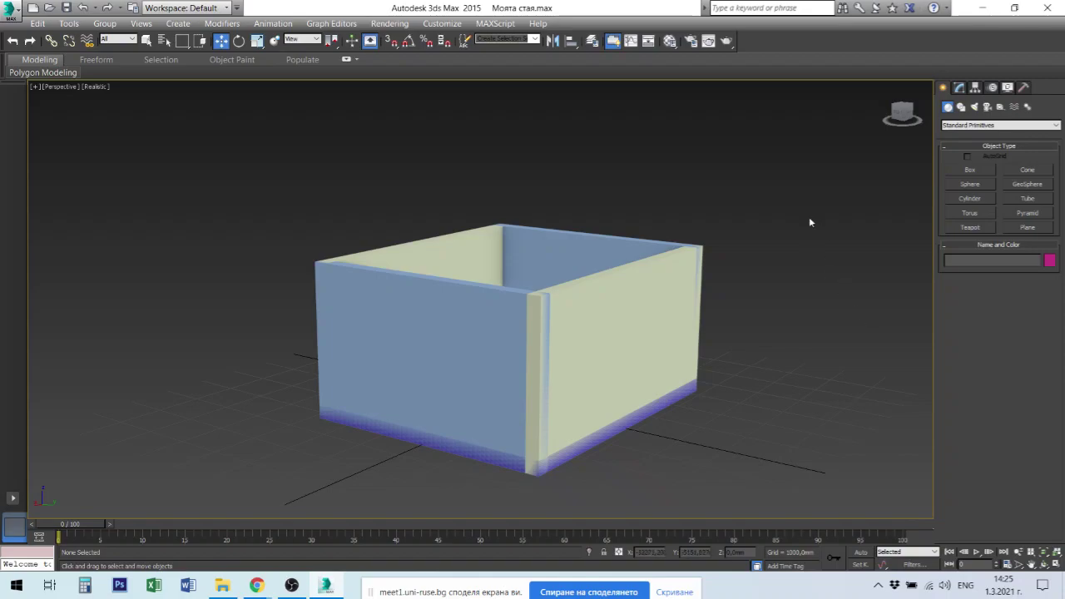
# Step: Create a box in the Front view, about 2034 mm long, 1012 mm wide and 266 mm high, with its base near the floor's top
pyautogui.click(970, 170)
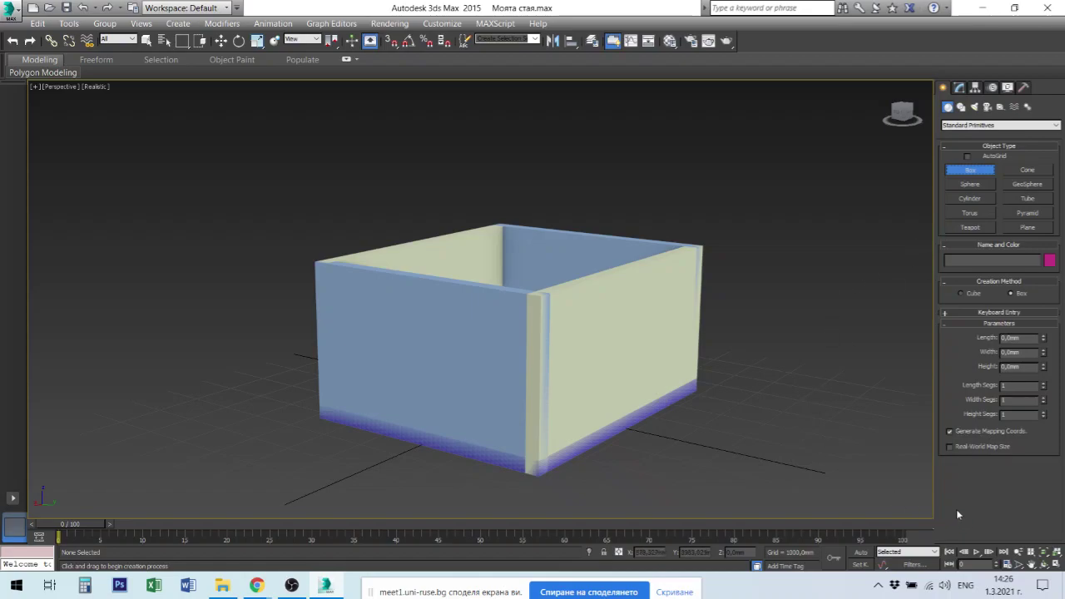
pyautogui.click(1056, 564)
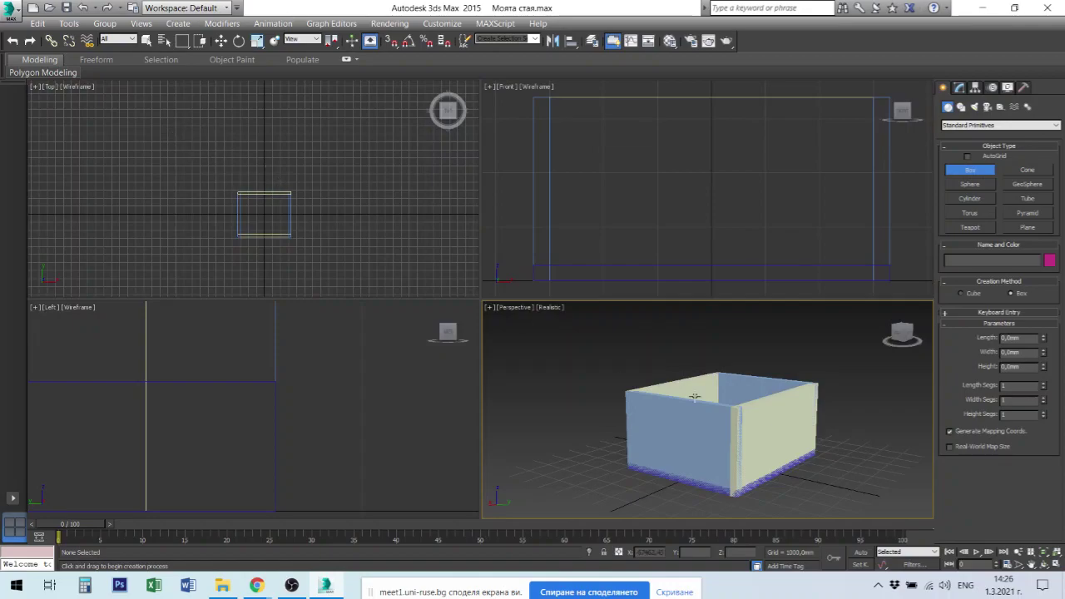
pyautogui.click(1054, 552)
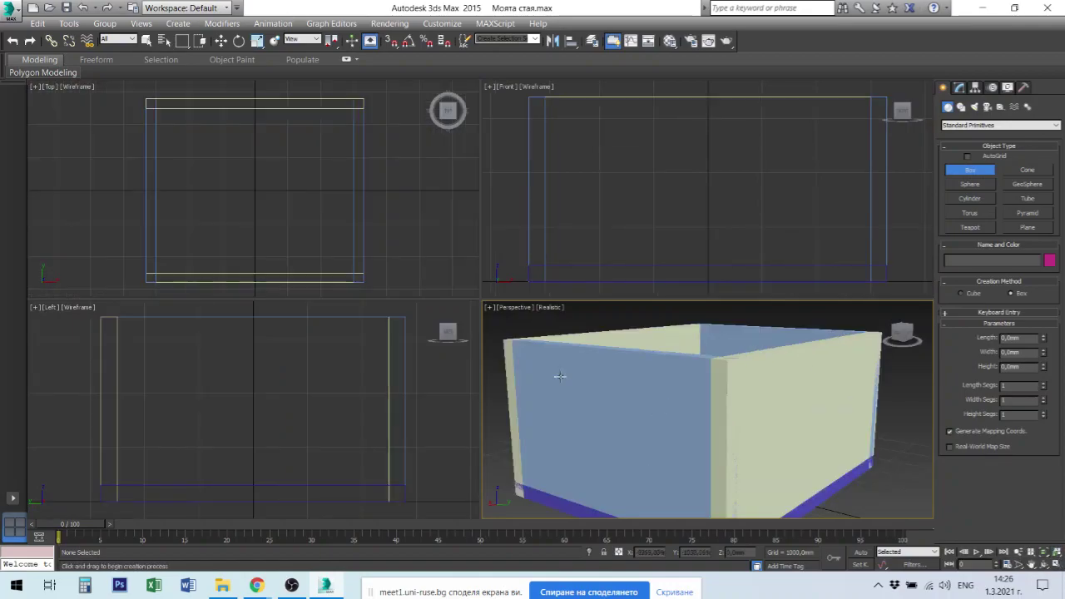
pyautogui.click(655, 178)
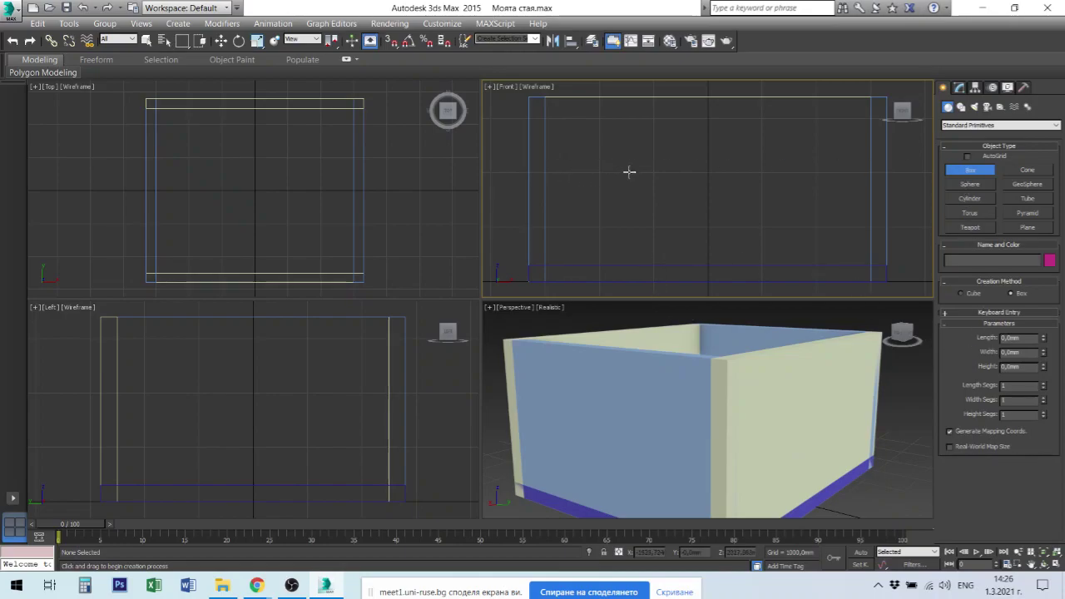
pyautogui.moveTo(592, 154); pyautogui.dragTo(648, 265)
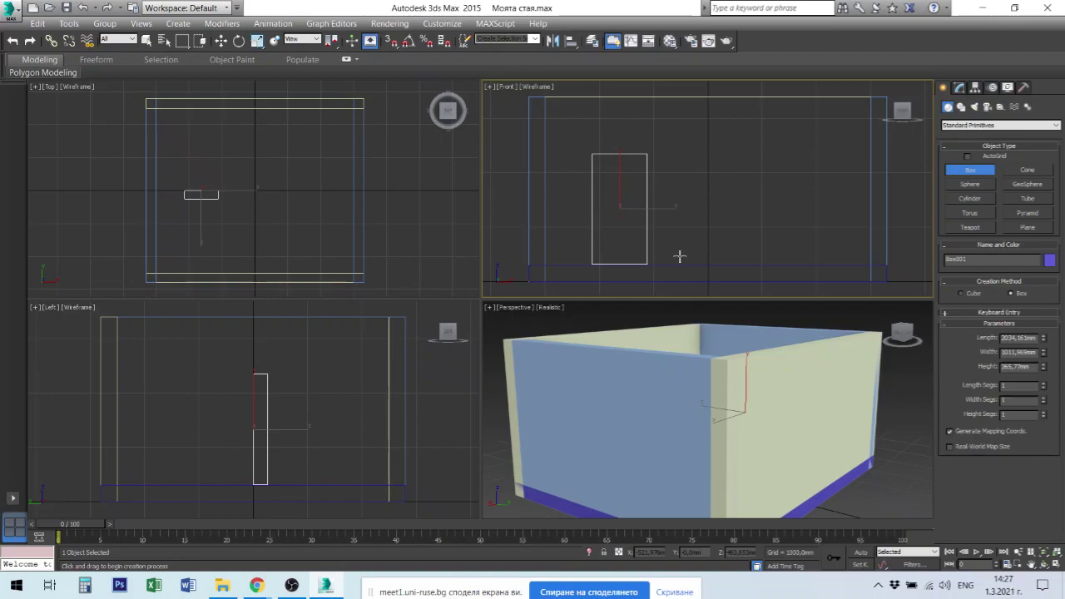
# Step: Set the new box's length to 2000 mm, width to 800 mm and height to 400 mm
pyautogui.doubleClick(1003, 338)
pyautogui.write('2000')
pyautogui.press('Tab')
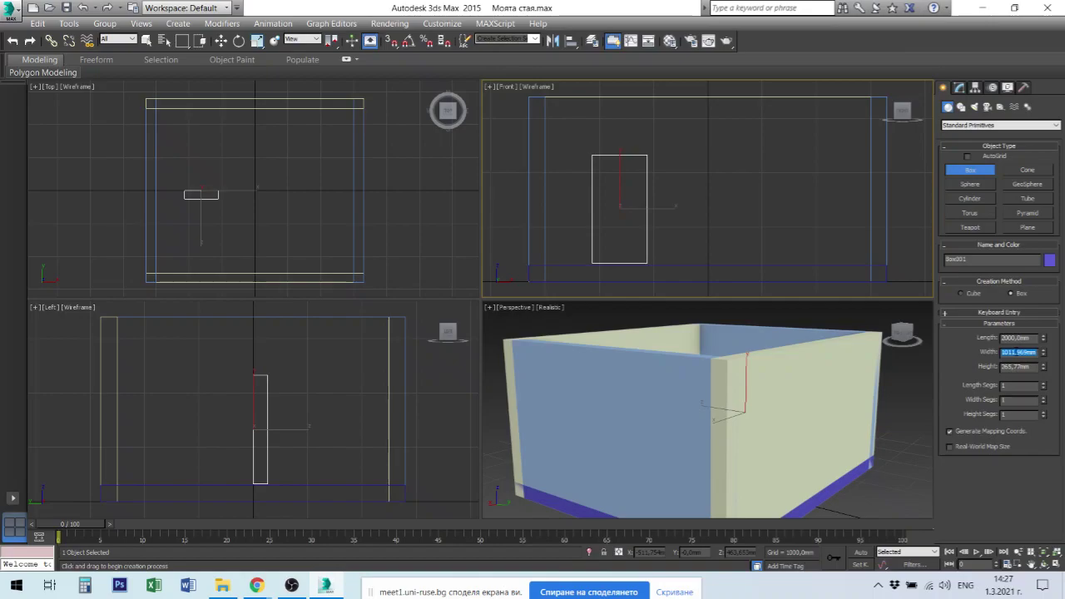
pyautogui.write('800')
pyautogui.press('Tab')
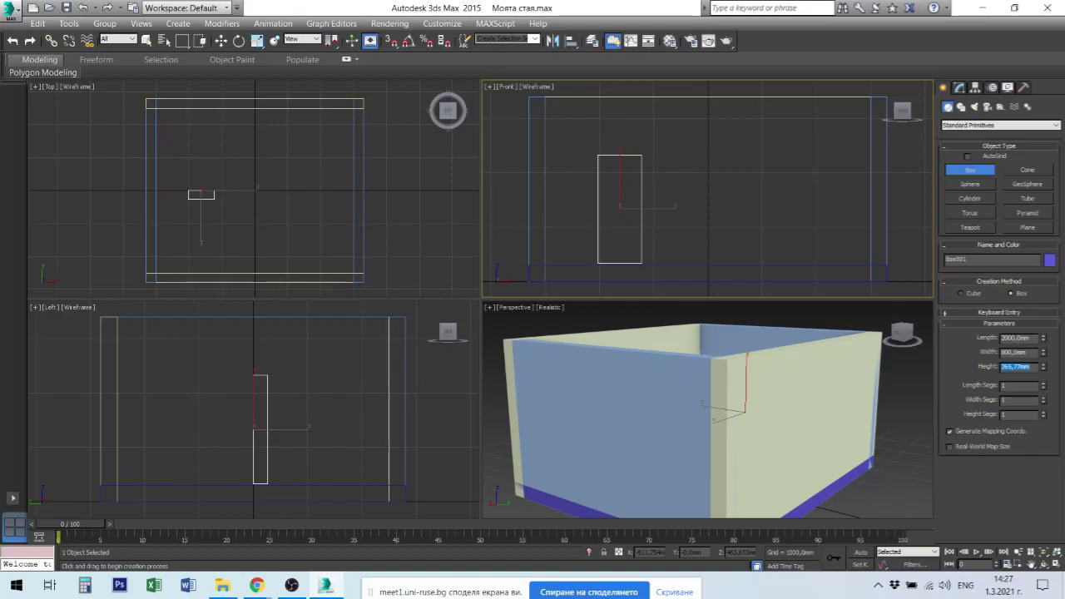
pyautogui.write('400')
pyautogui.press('Return')
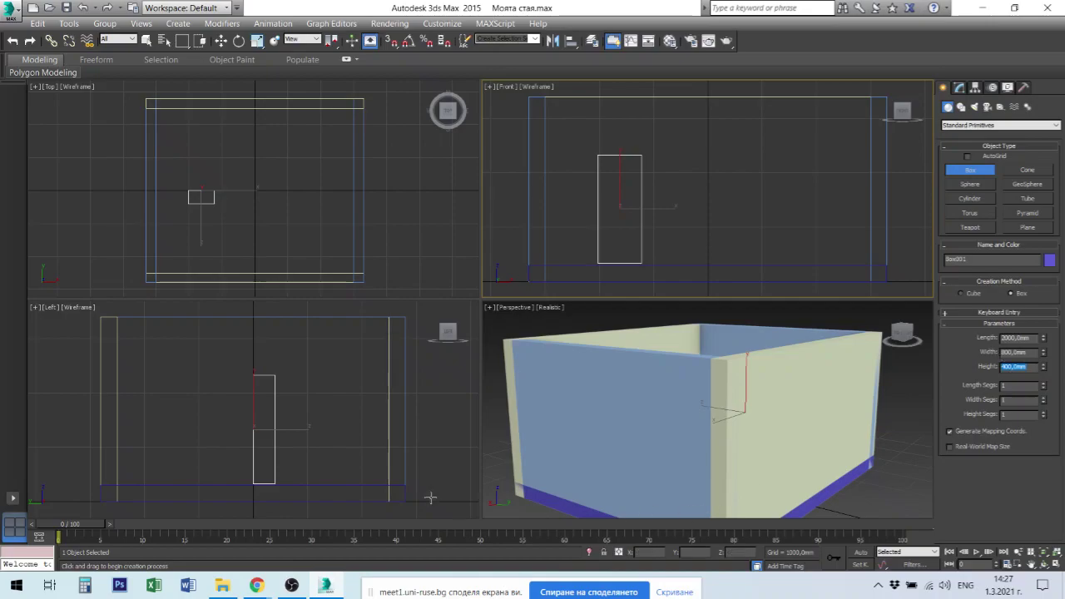
# Step: Move the door-sized box into the cream wall on the positive Y side, near that wall's positive X end
pyautogui.rightClick(301, 431)
pyautogui.press('w')
pyautogui.moveTo(300, 429); pyautogui.dragTo(430, 440)
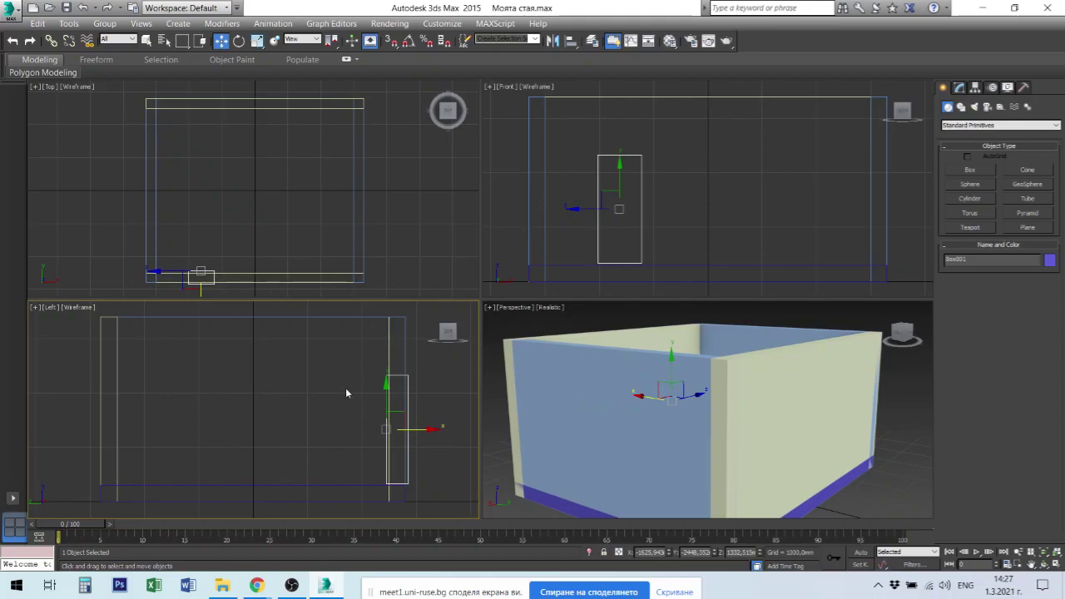
pyautogui.click(202, 291)
pyautogui.moveTo(203, 266); pyautogui.dragTo(351, 96)
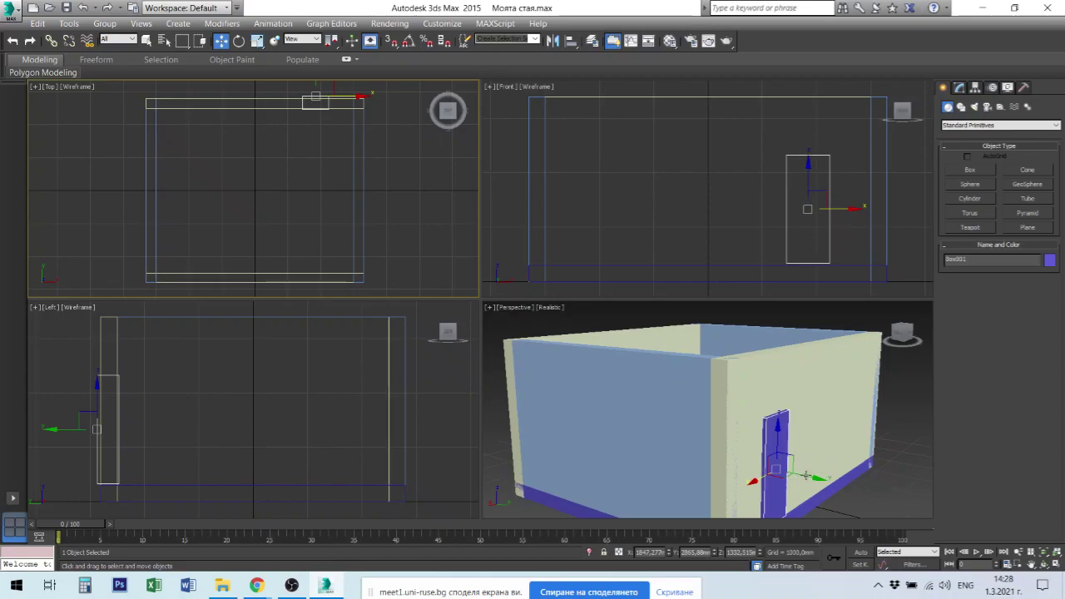
# Step: Copy the door-sized box along Y to the room's middle and set the copy's width to 700 mm
pyautogui.moveTo(805, 476)
pyautogui.keyDown('shift'); pyautogui.mouseDown()
pyautogui.moveTo(740, 446)
pyautogui.moveTo(683, 441)
pyautogui.mouseUp(); pyautogui.keyUp('shift')
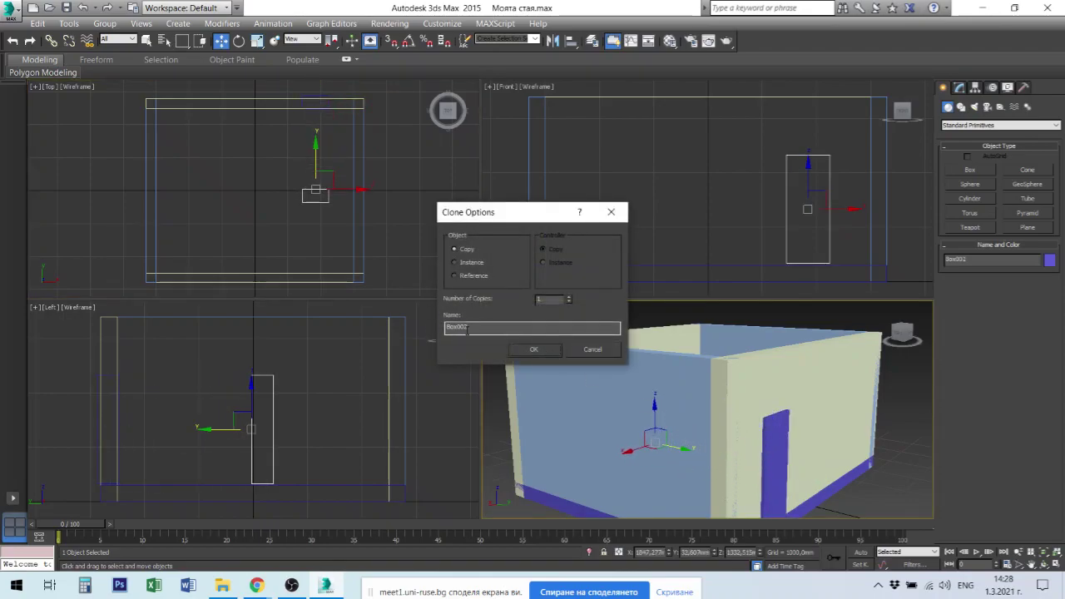
pyautogui.click(533, 350)
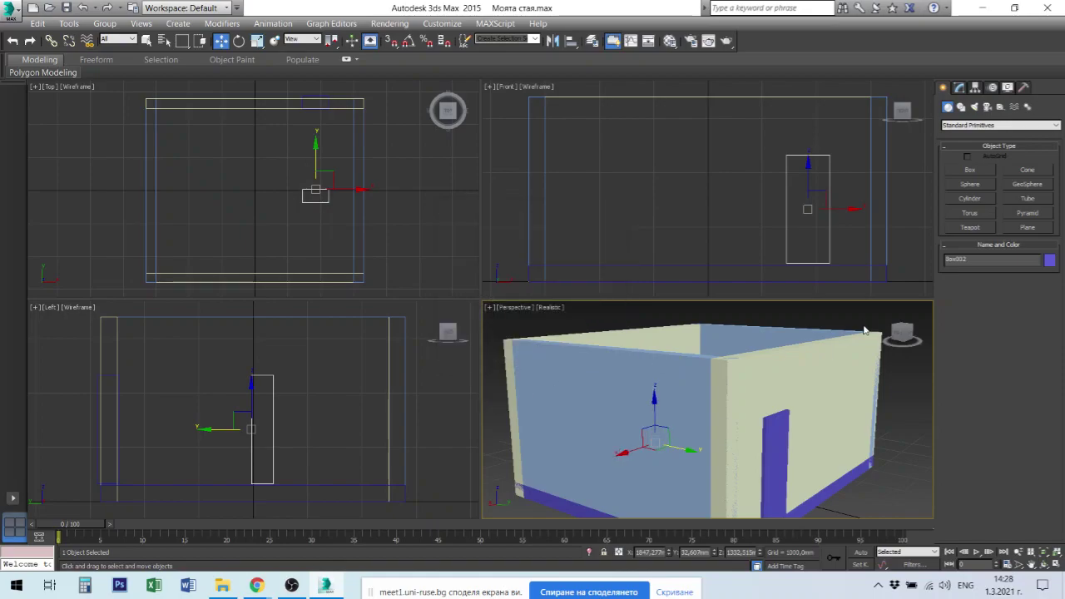
pyautogui.click(959, 88)
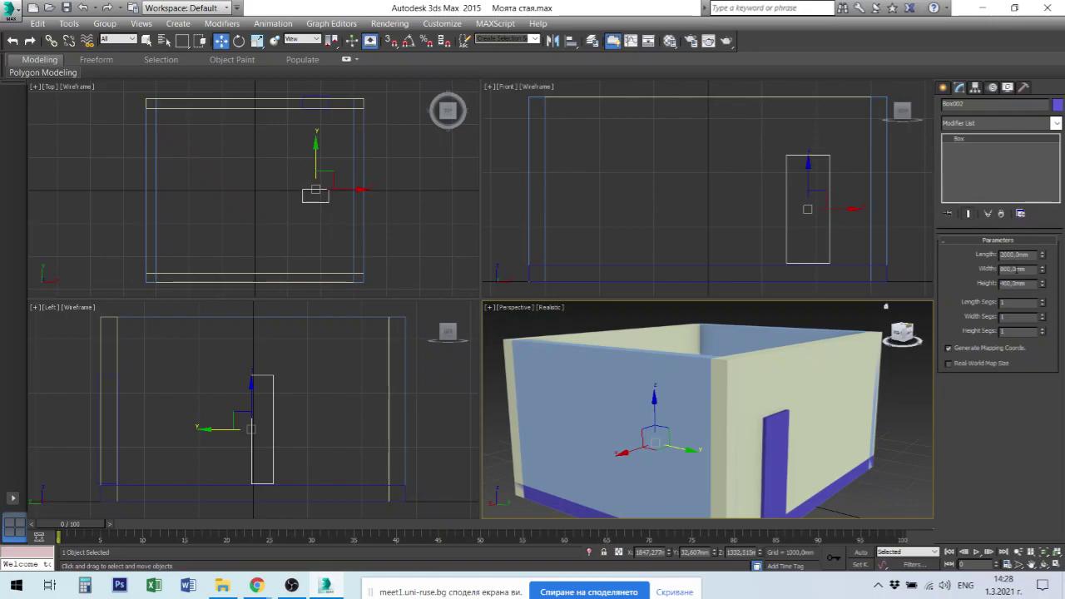
pyautogui.doubleClick(1013, 269)
pyautogui.write('700')
pyautogui.press('Return')
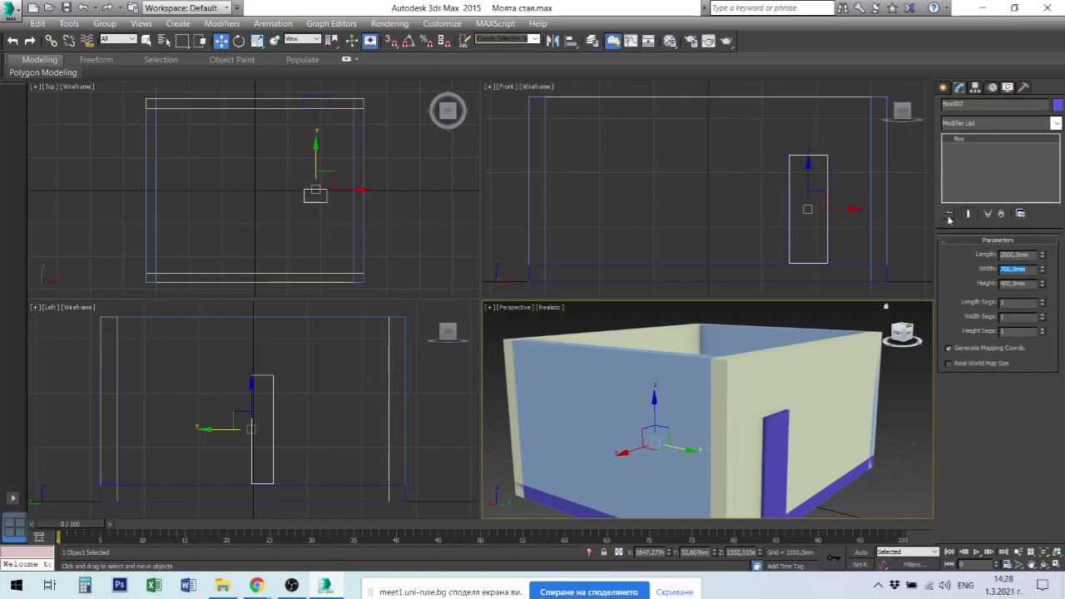
# Step: Try moving the narrower copy into the positive Y wall, and undo the move, resizing and copying
pyautogui.moveTo(341, 190); pyautogui.dragTo(334, 78)
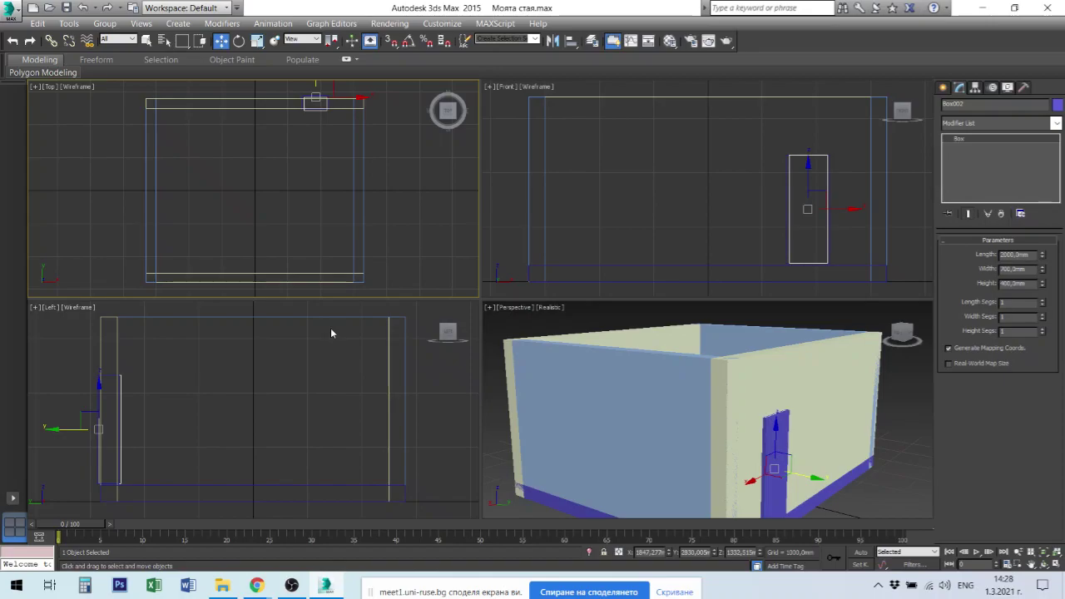
pyautogui.hotkey('ctrl', 'z')
pyautogui.hotkey('ctrl', 'z')
pyautogui.hotkey('ctrl', 'z')
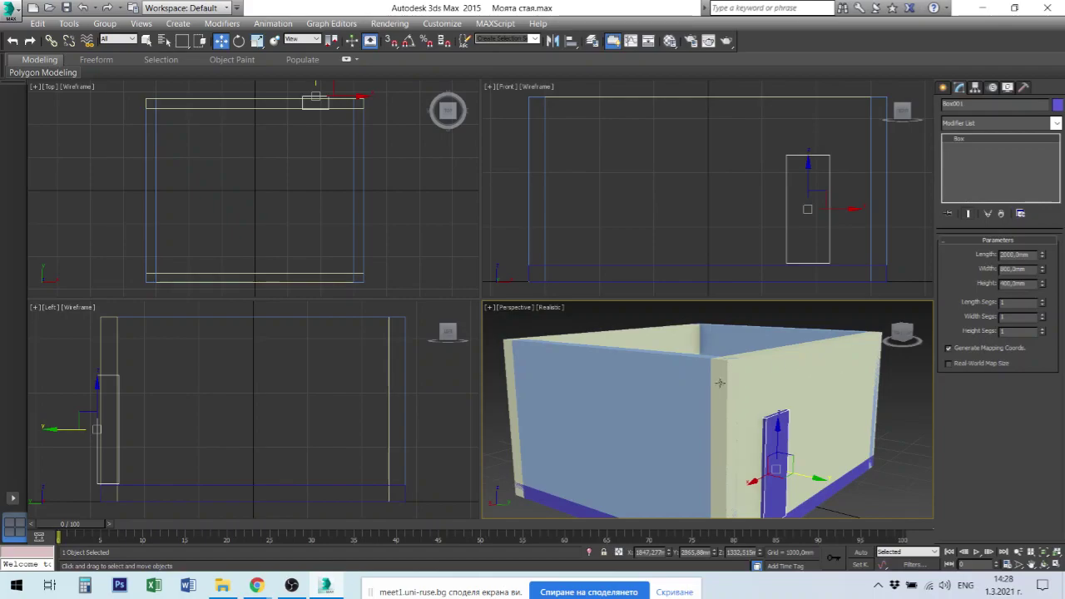
# Step: Make one independent copy of the door-sized box inside the room along Y and set its width to 700 mm
pyautogui.scroll(-5, 719, 383)
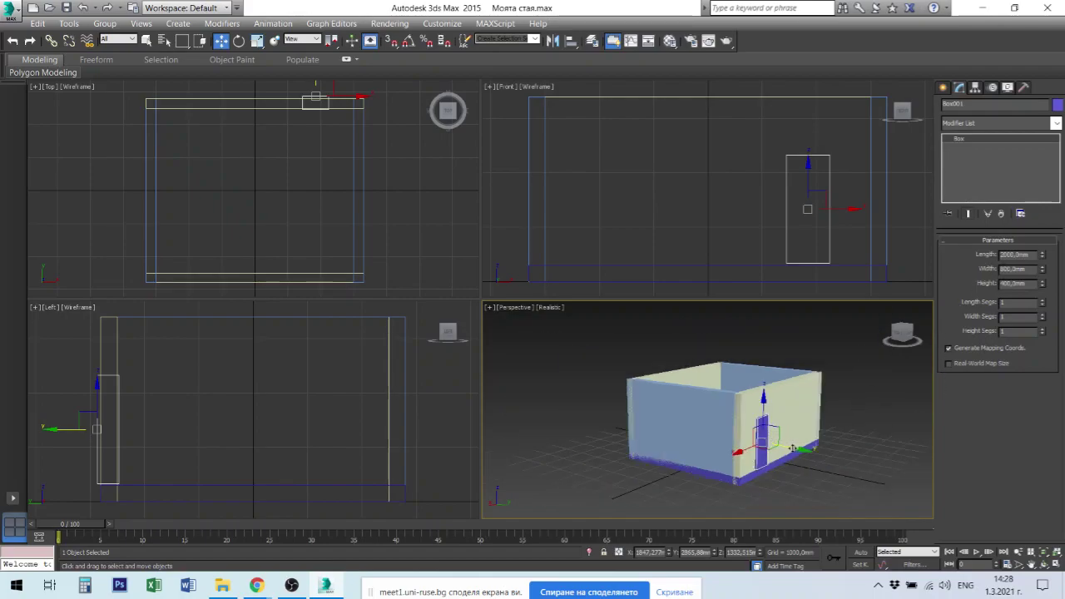
pyautogui.moveTo(795, 449); pyautogui.dragTo(736, 432)
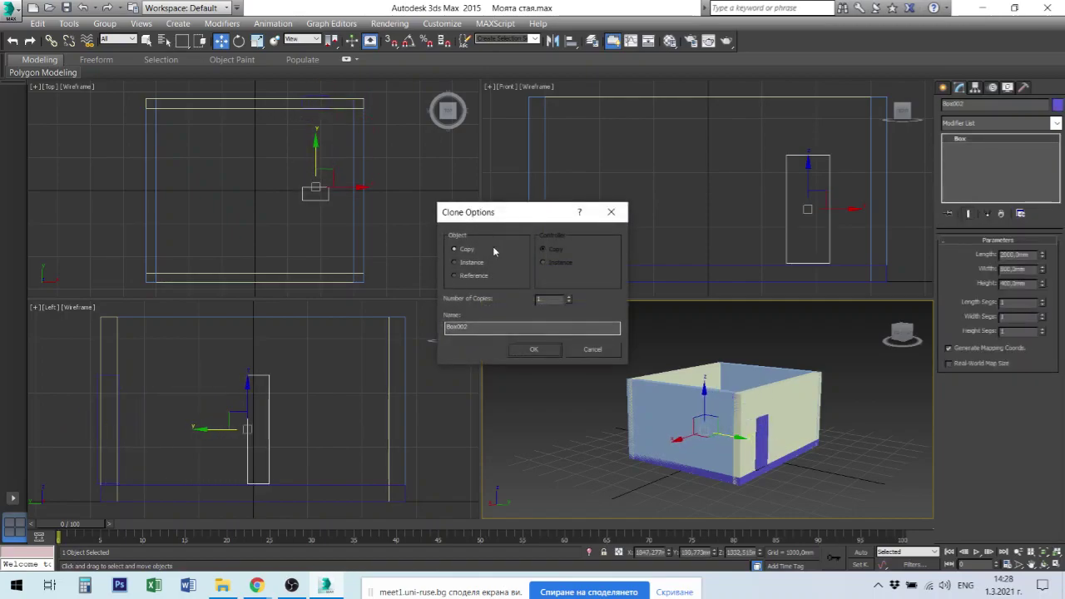
pyautogui.click(534, 350)
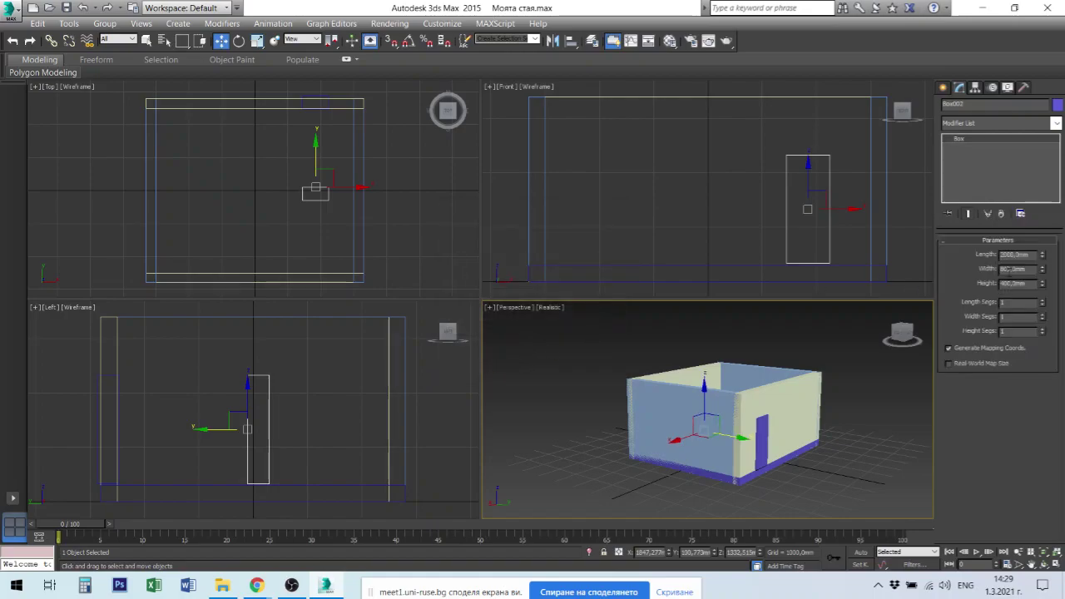
pyautogui.doubleClick(1011, 269)
pyautogui.write('700')
pyautogui.press('Return')
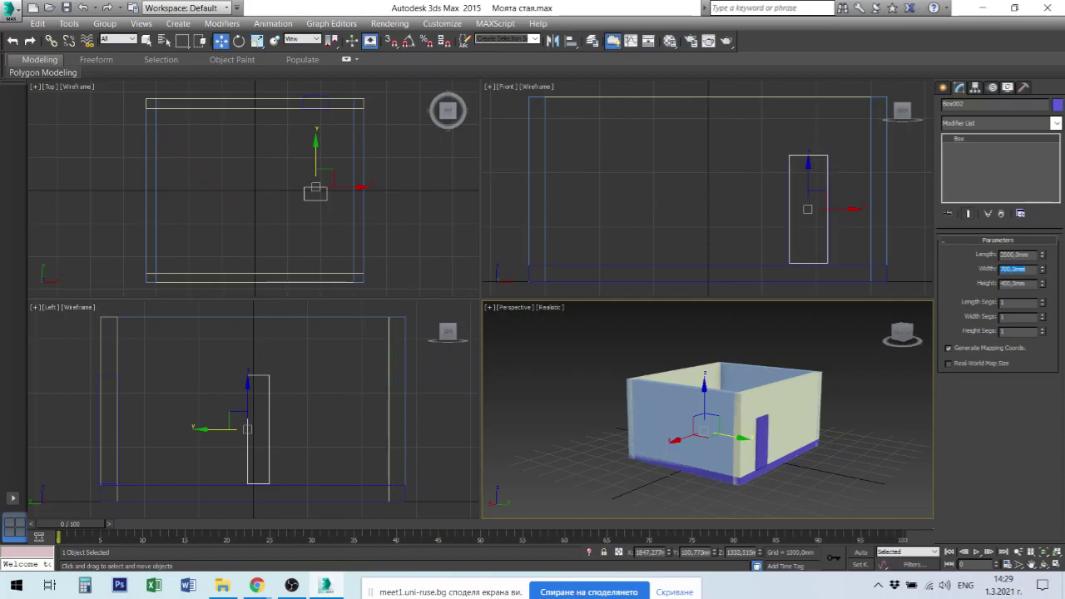
# Step: Move the 700 mm wide copy along Y into the cream wall on the negative Y side
pyautogui.rightClick(264, 191)
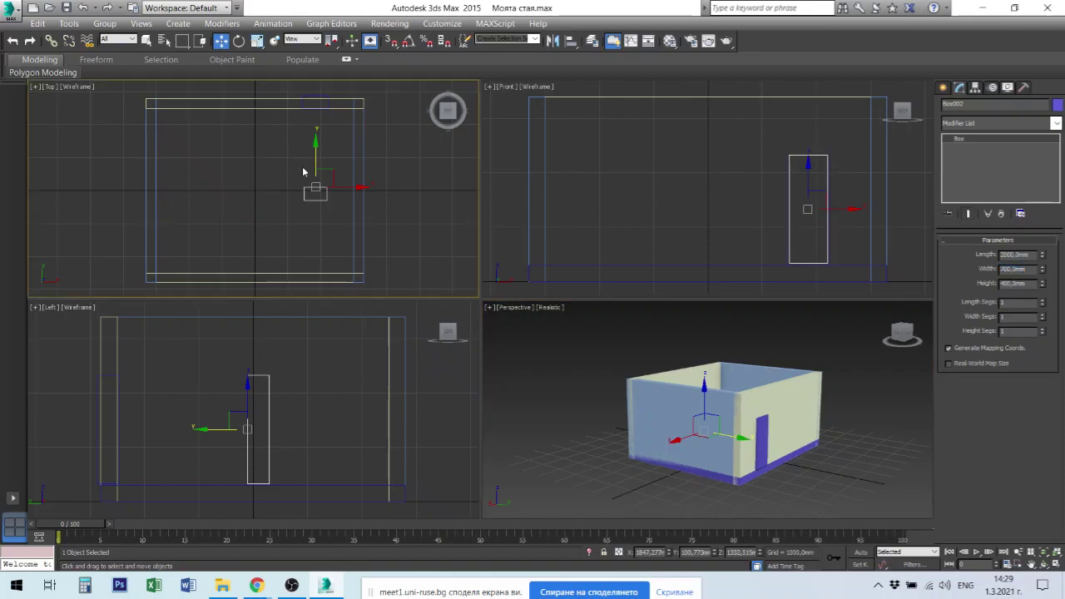
pyautogui.moveTo(315, 161); pyautogui.dragTo(309, 245)
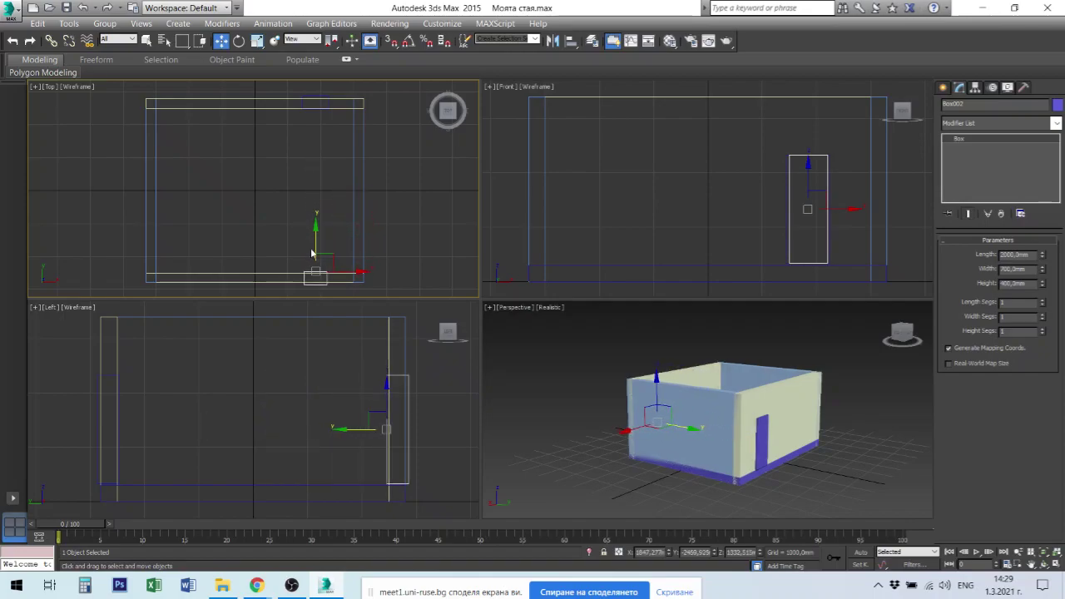
pyautogui.rightClick(863, 431)
pyautogui.keyDown('alt'); pyautogui.moveTo(854, 431); pyautogui.dragTo(807, 479, button='middle'); pyautogui.keyUp('alt')
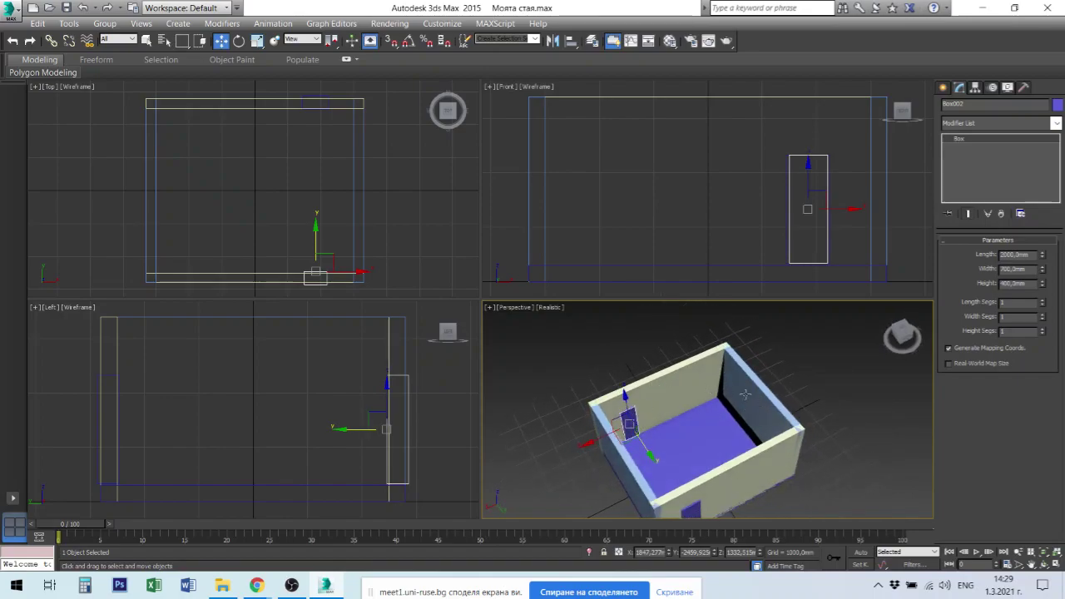
pyautogui.keyDown('alt'); pyautogui.moveTo(740, 415); pyautogui.dragTo(751, 393, button='middle'); pyautogui.keyUp('alt')
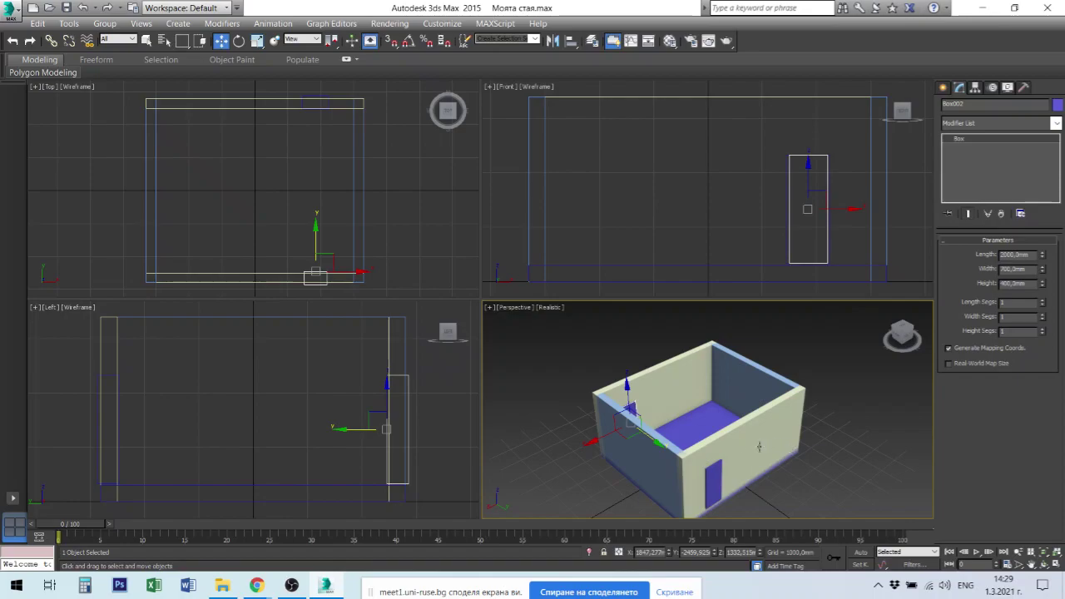
# Step: Create a box in the Front view from the narrower door box's upper corner, about 2810 mm wide, 1277 mm long and 441 mm high
pyautogui.rightClick(717, 193)
pyautogui.rightClick(687, 177)
pyautogui.click(614, 231)
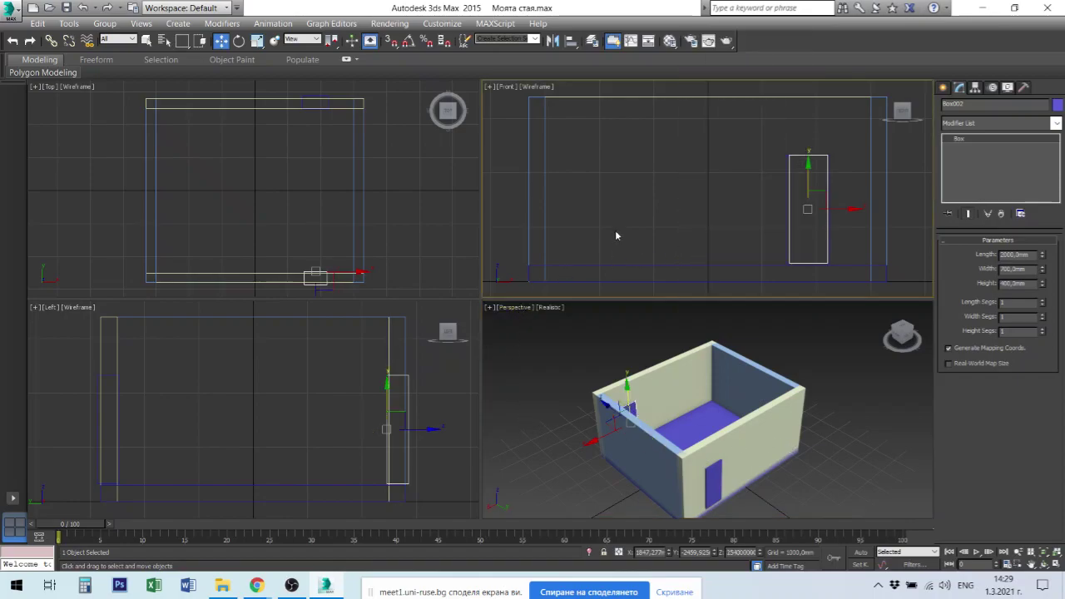
pyautogui.click(944, 87)
pyautogui.click(969, 170)
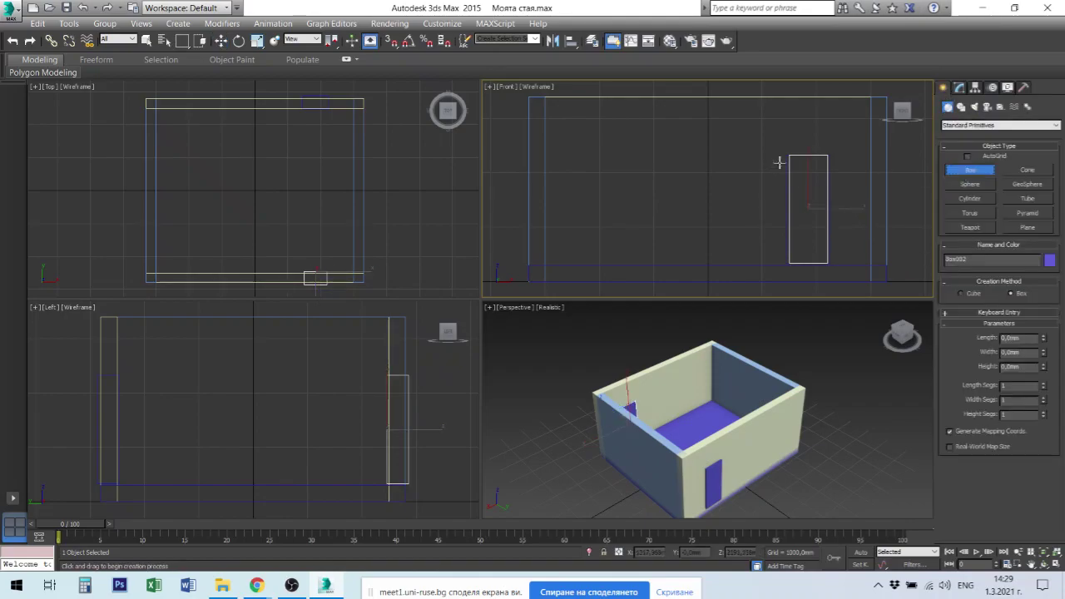
pyautogui.moveTo(789, 155); pyautogui.dragTo(641, 222)
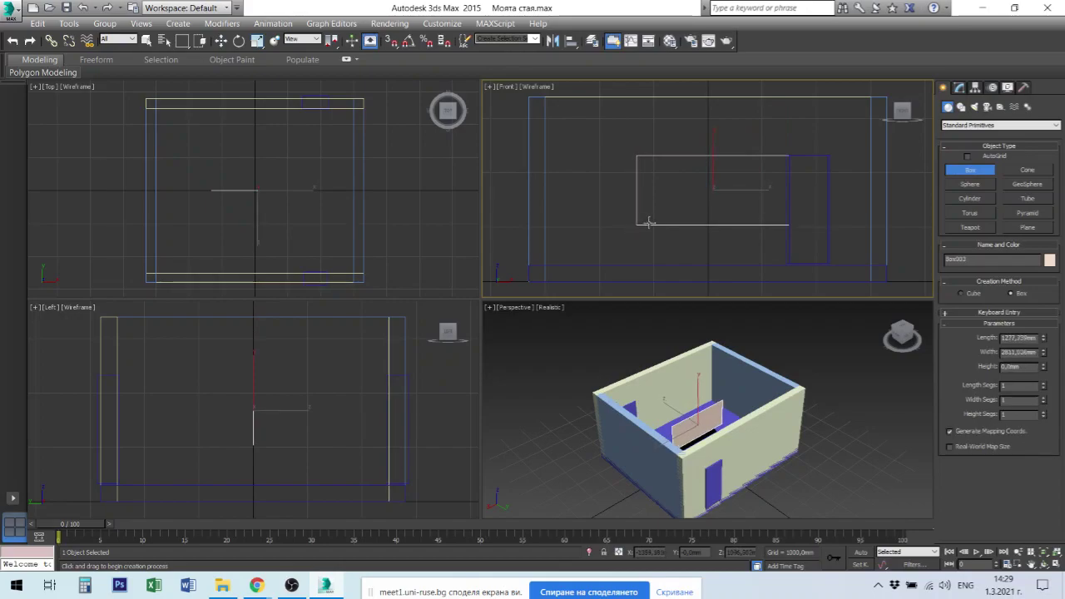
pyautogui.click(665, 206)
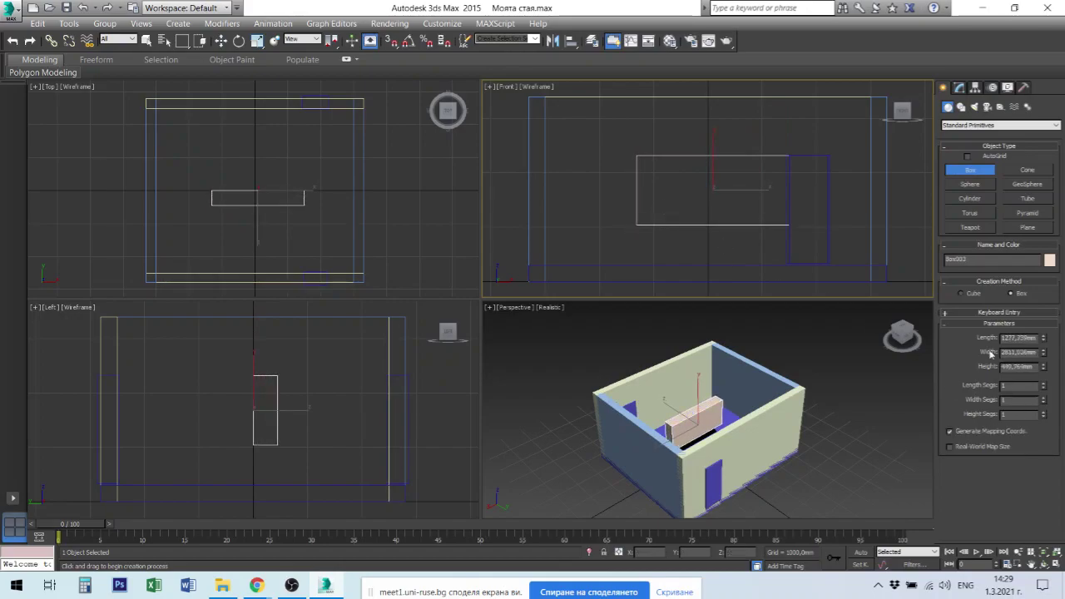
# Step: Set the new wide box's width to 2200 mm
pyautogui.click(1016, 352)
pyautogui.press('BackSpace')
pyautogui.press('Return')
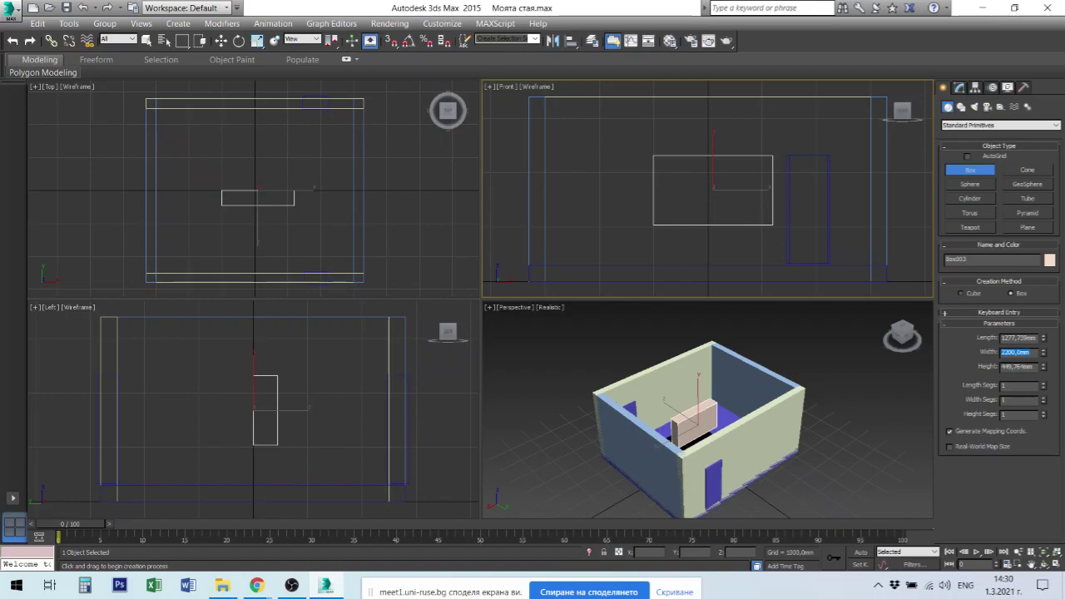
# Step: Set the wide box's length to 1300 mm and height to 400 mm, and end box creation
pyautogui.click(1017, 337)
pyautogui.write('130')
pyautogui.press('Tab')
pyautogui.press('Tab')
pyautogui.write('4')
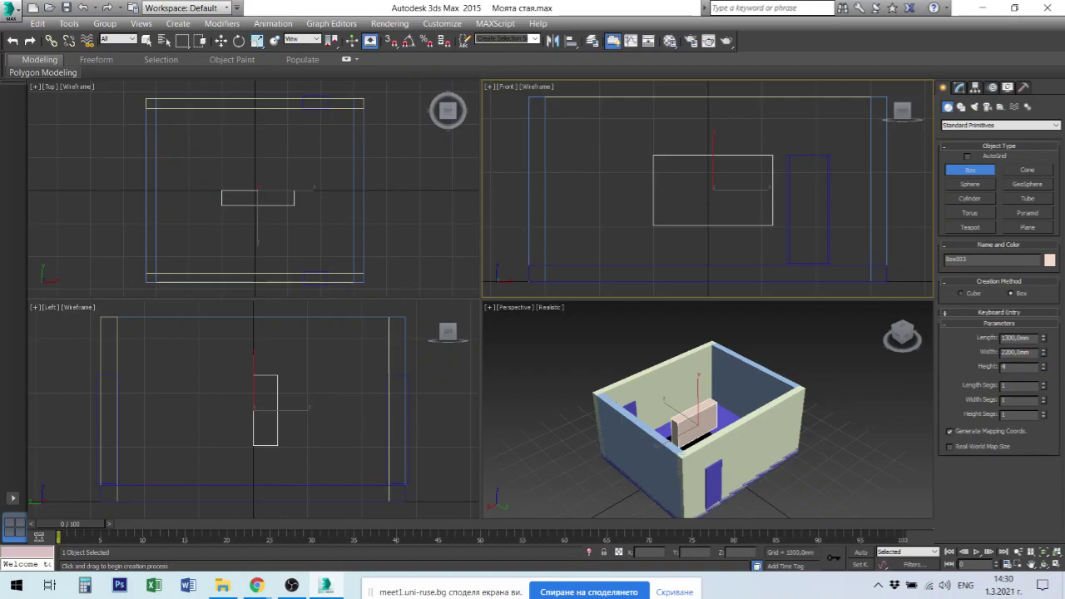
pyautogui.press('Return')
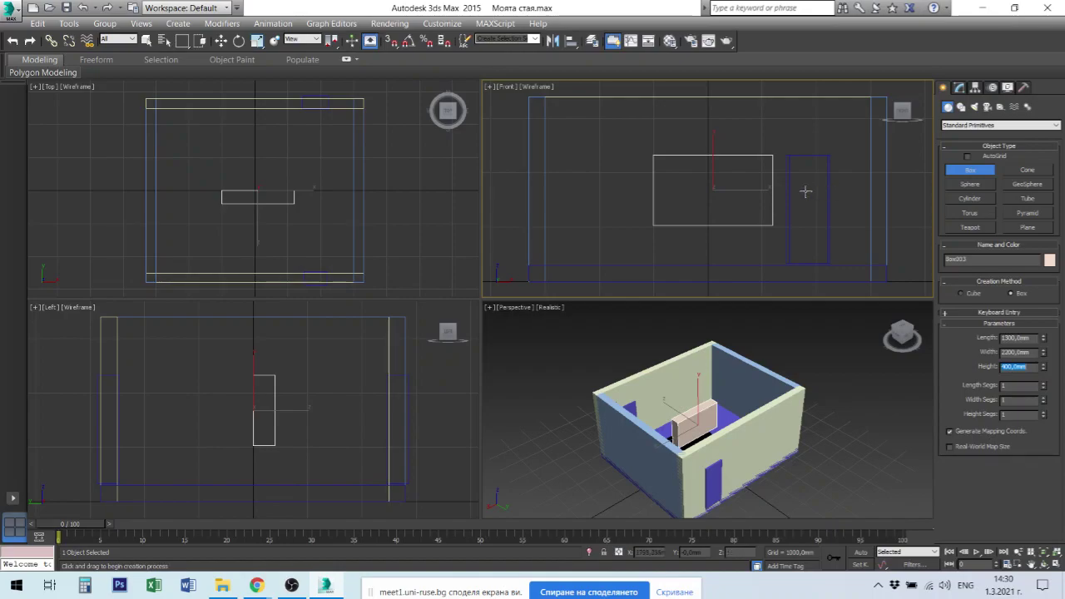
pyautogui.rightClick(773, 196)
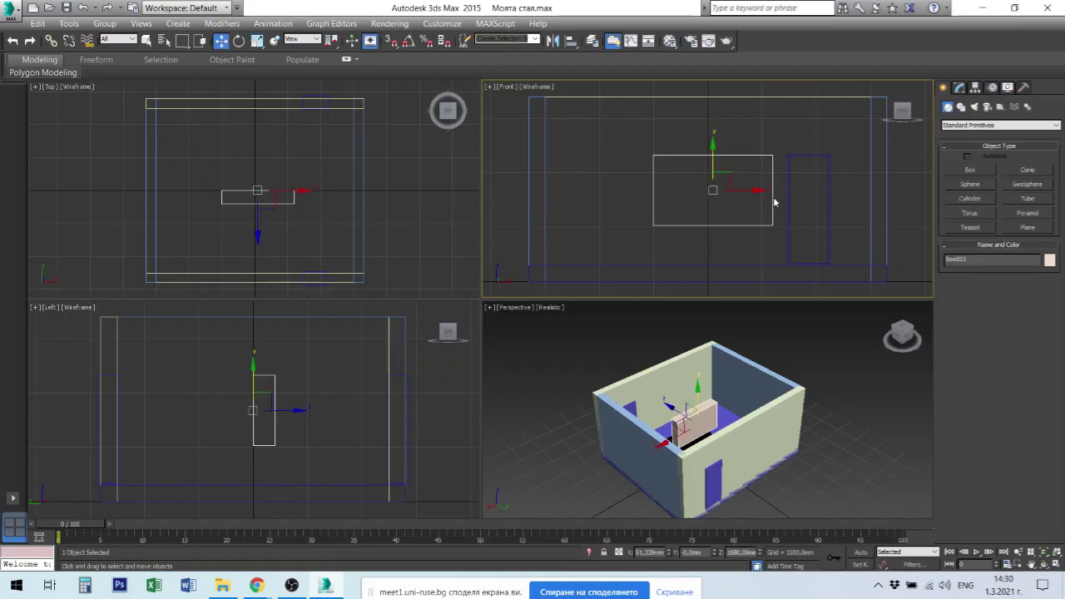
# Step: Change the wide box's width to 2800 mm so it reaches the narrower door box in the Front view
pyautogui.click(960, 88)
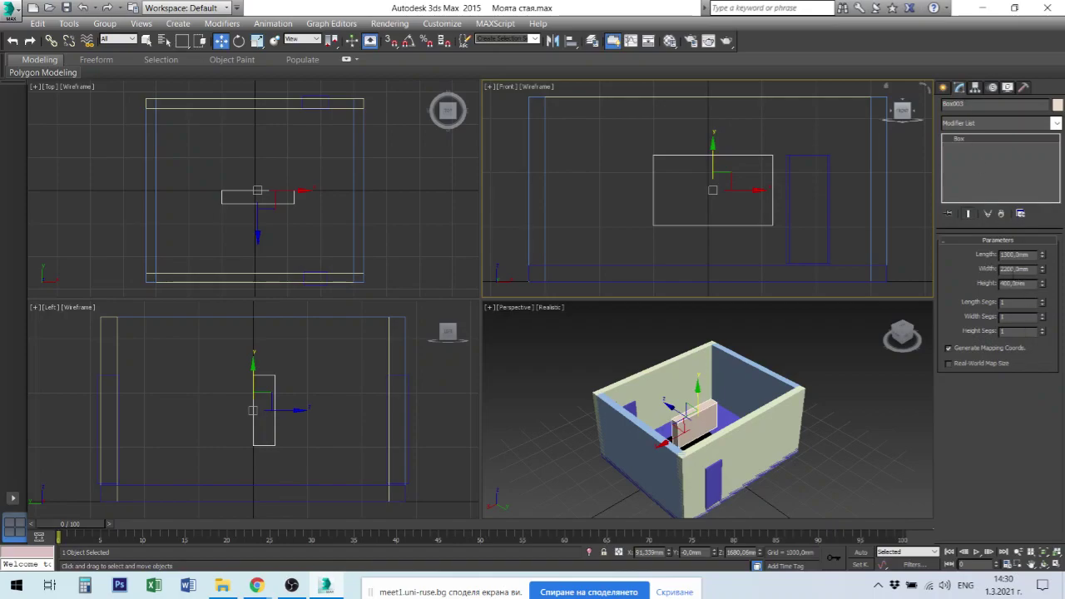
pyautogui.doubleClick(1008, 269)
pyautogui.write('2800')
pyautogui.press('Return')
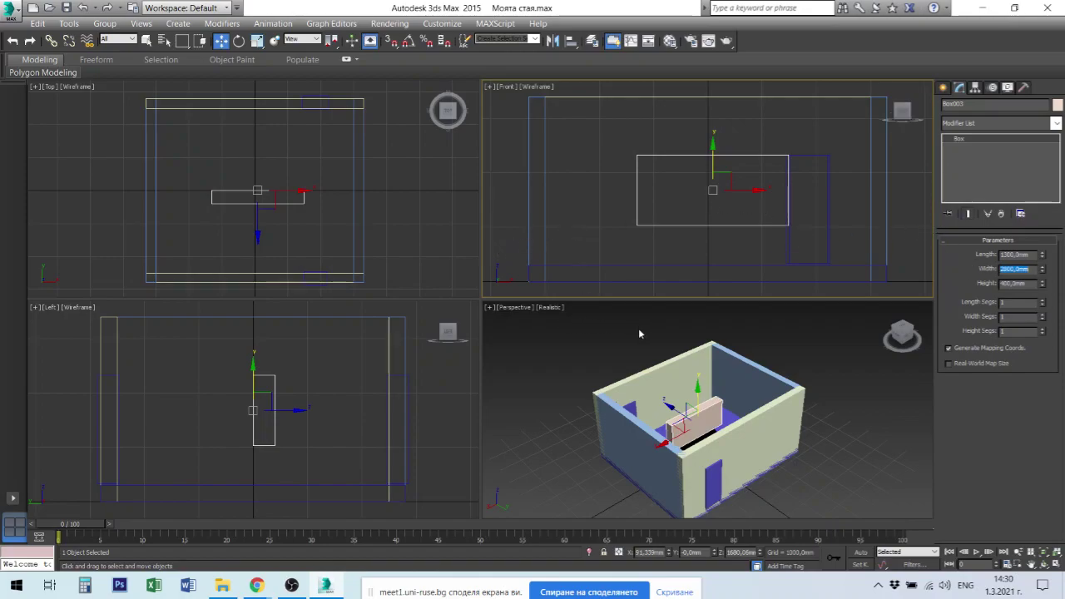
pyautogui.rightClick(261, 230)
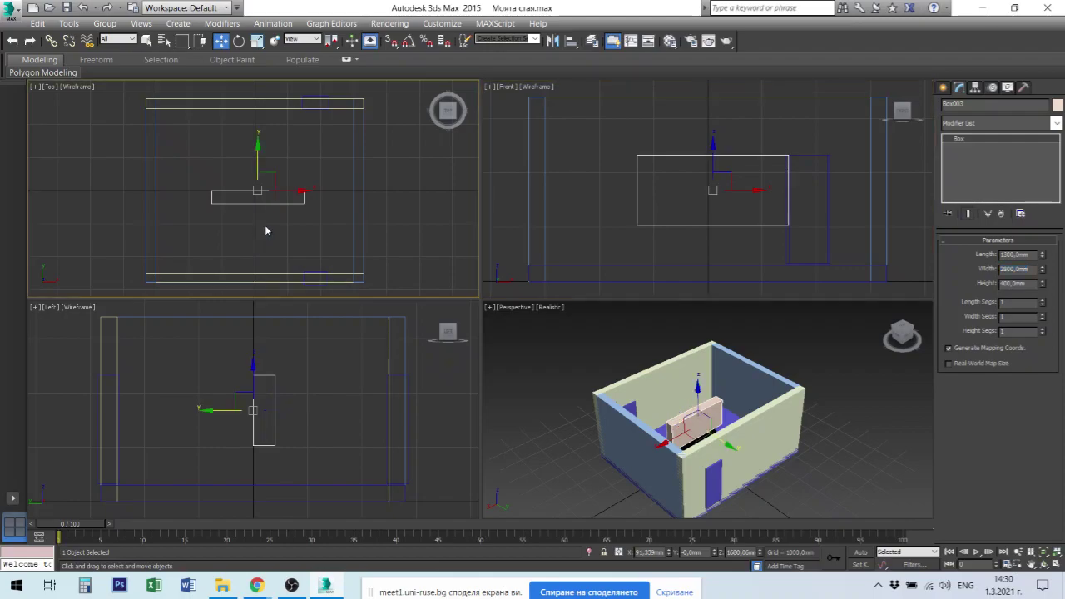
# Step: Place the wide window box in the narrower door's wall and make one copy of it inside the room in the Top view
pyautogui.moveTo(257, 163)
pyautogui.mouseDown()
pyautogui.moveTo(254, 255)
pyautogui.moveTo(261, 185)
pyautogui.mouseUp()
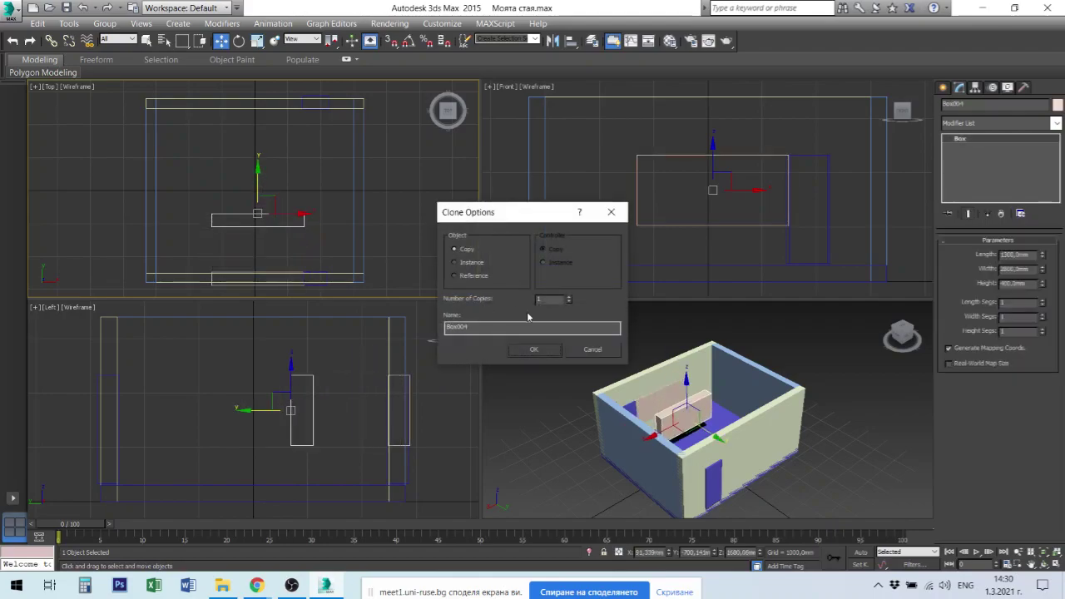
pyautogui.click(535, 349)
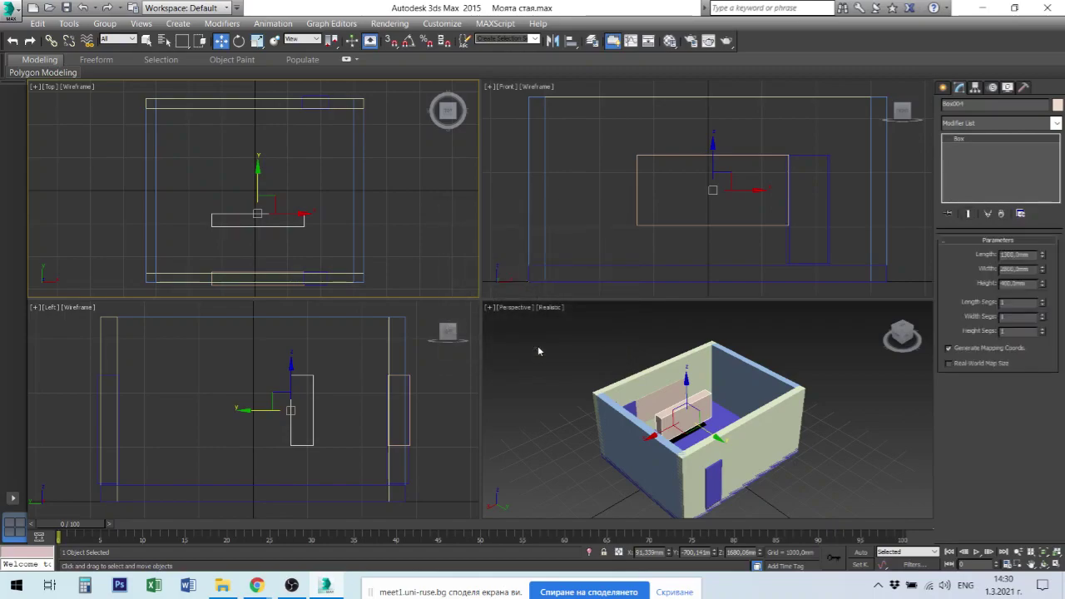
# Step: Rotate the copied window box to -90 degrees about the Z axis
pyautogui.rightClick(283, 215)
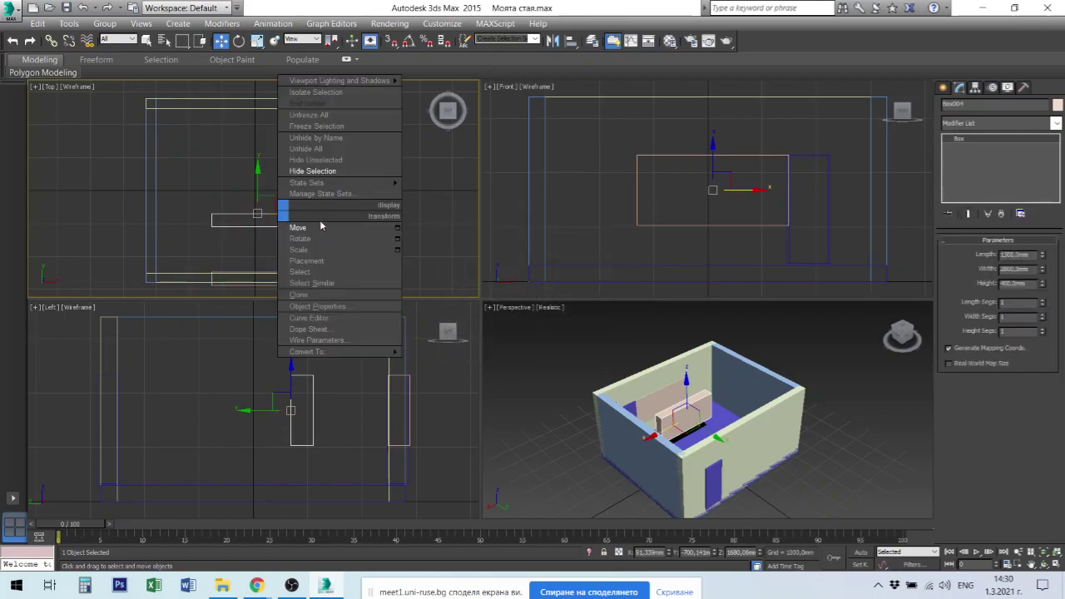
pyautogui.click(317, 240)
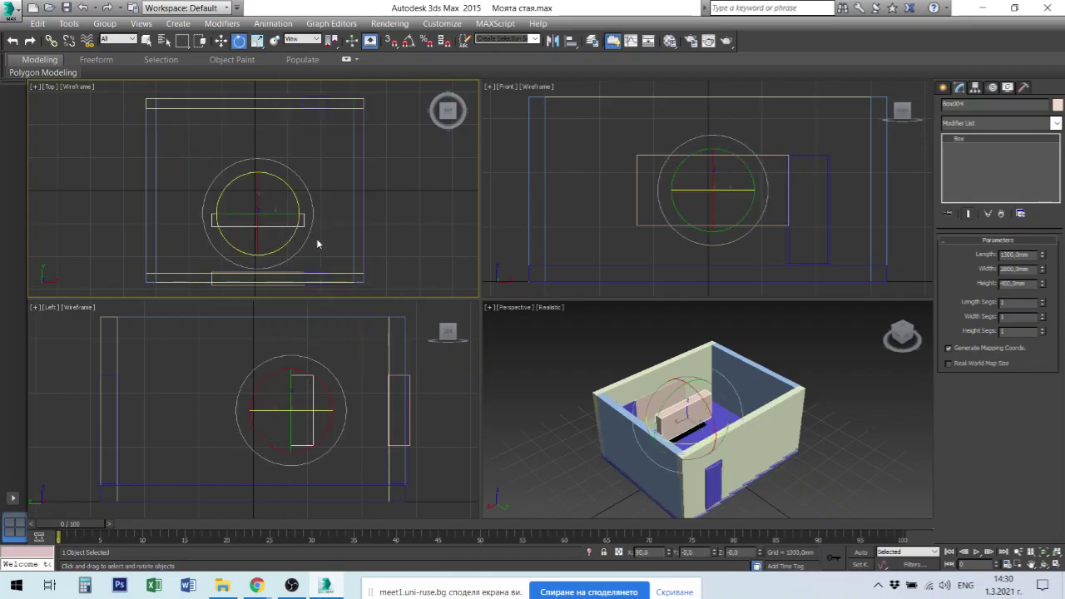
pyautogui.rightClick(807, 456)
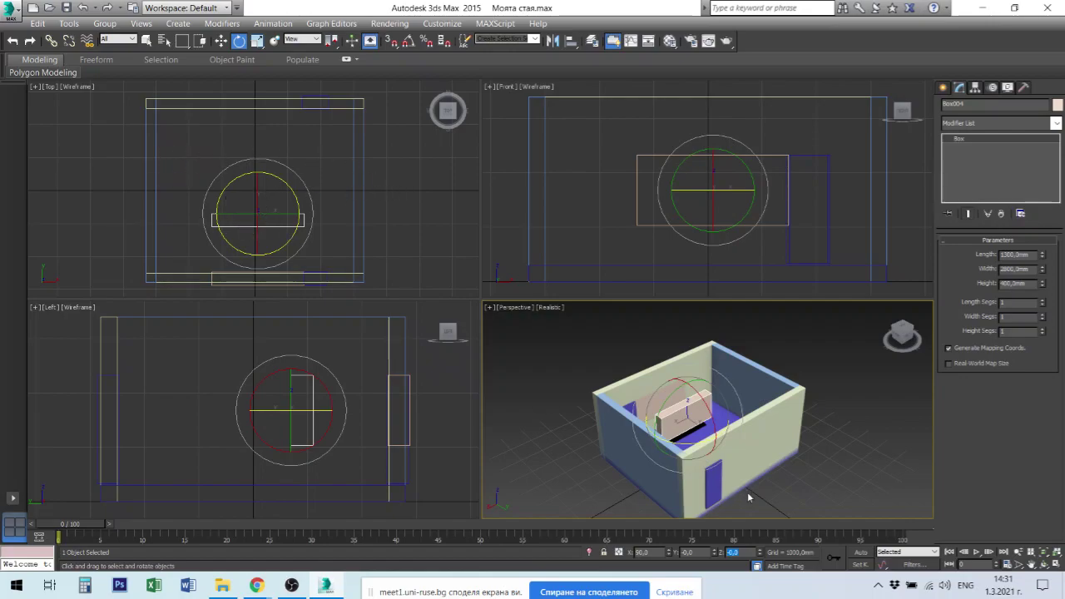
pyautogui.write('-90')
pyautogui.press('Return')
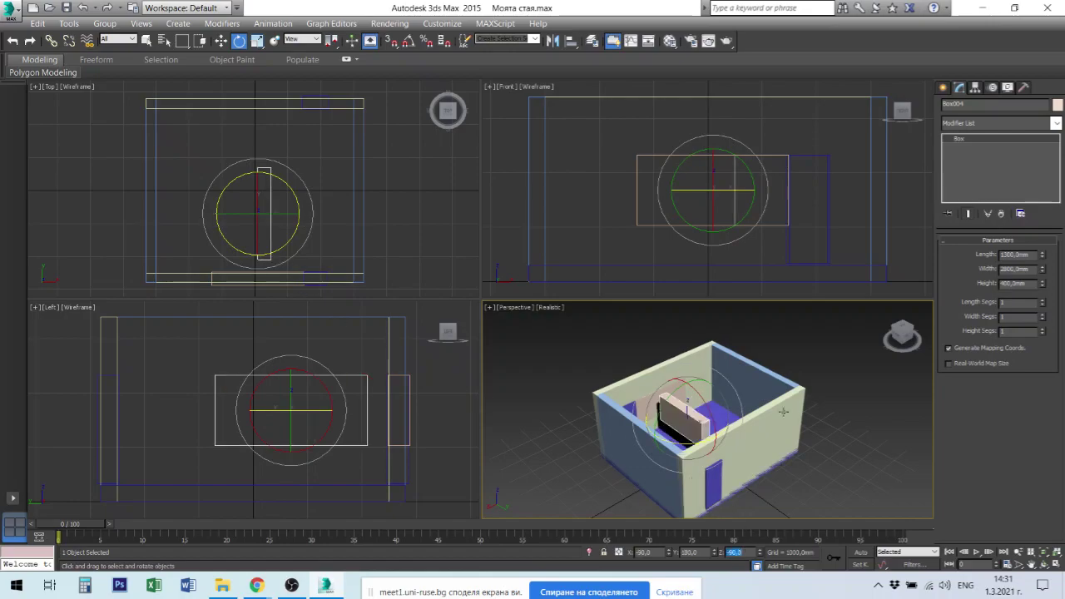
# Step: Move the rotated window box along X into the left wall of the Top view, to about X -3339 mm
pyautogui.rightClick(671, 401)
pyautogui.click(685, 415)
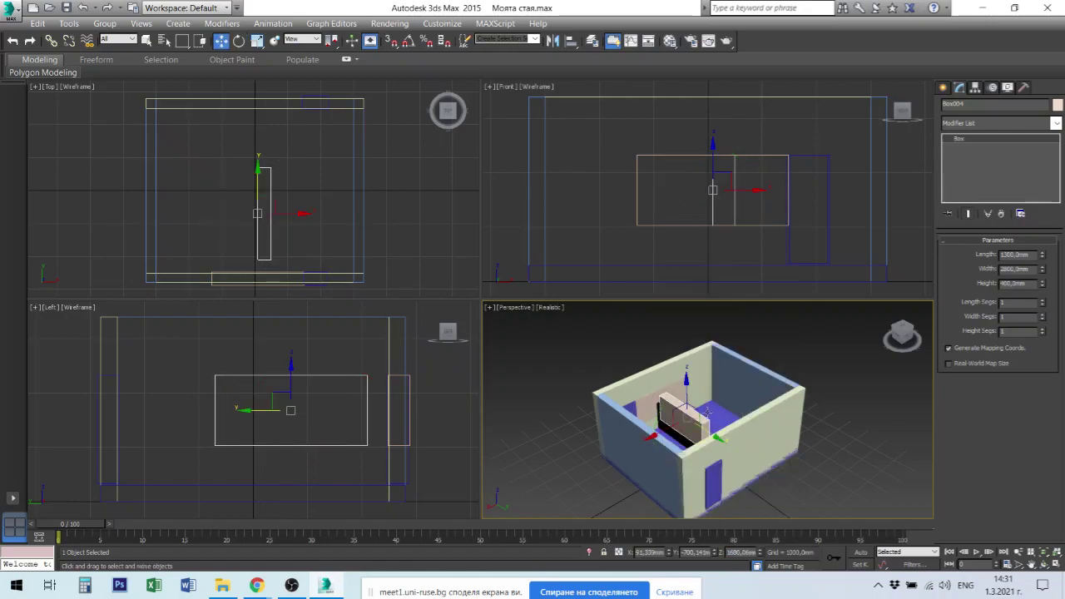
pyautogui.moveTo(670, 422); pyautogui.dragTo(717, 401)
pyautogui.click(538, 194)
pyautogui.moveTo(537, 194); pyautogui.dragTo(559, 192)
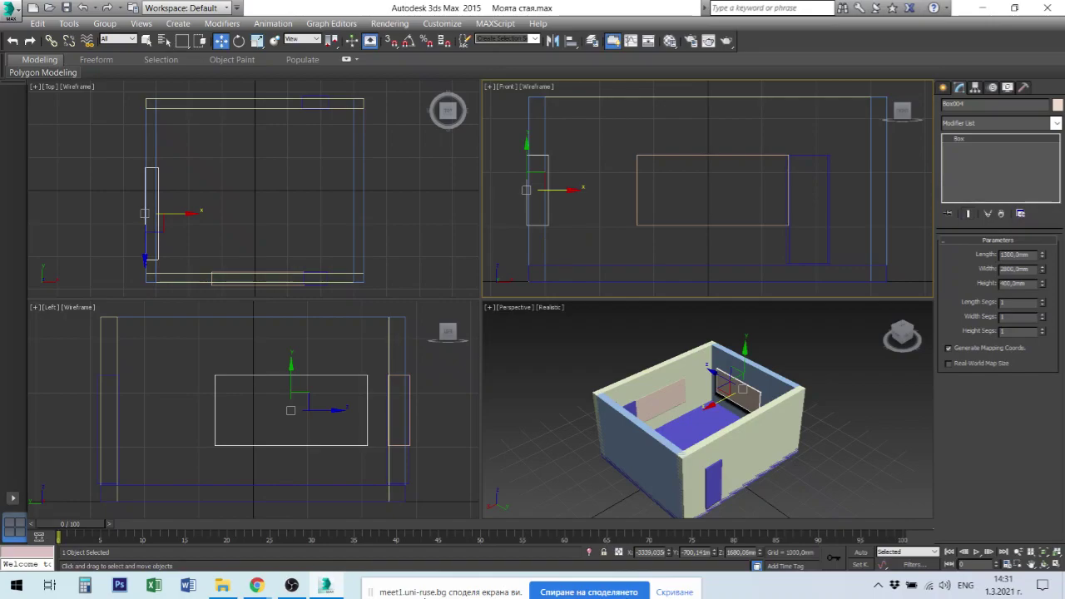
# Step: Align the 800 mm wide door box to the floor Pod in Z only, matching its Minimum to the floor's Maximum
pyautogui.click(712, 488)
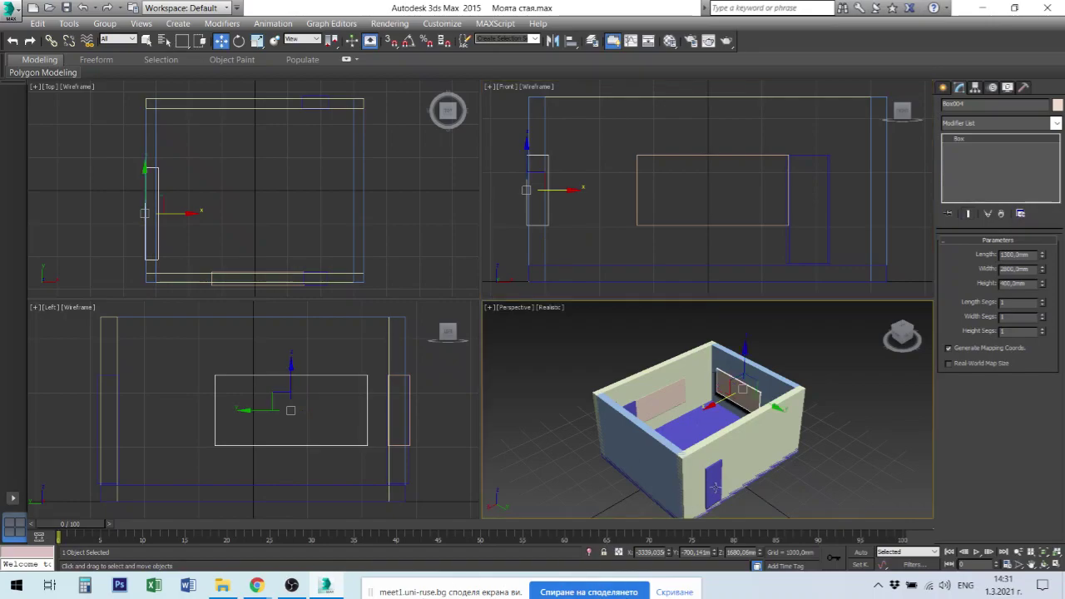
pyautogui.rightClick(713, 486)
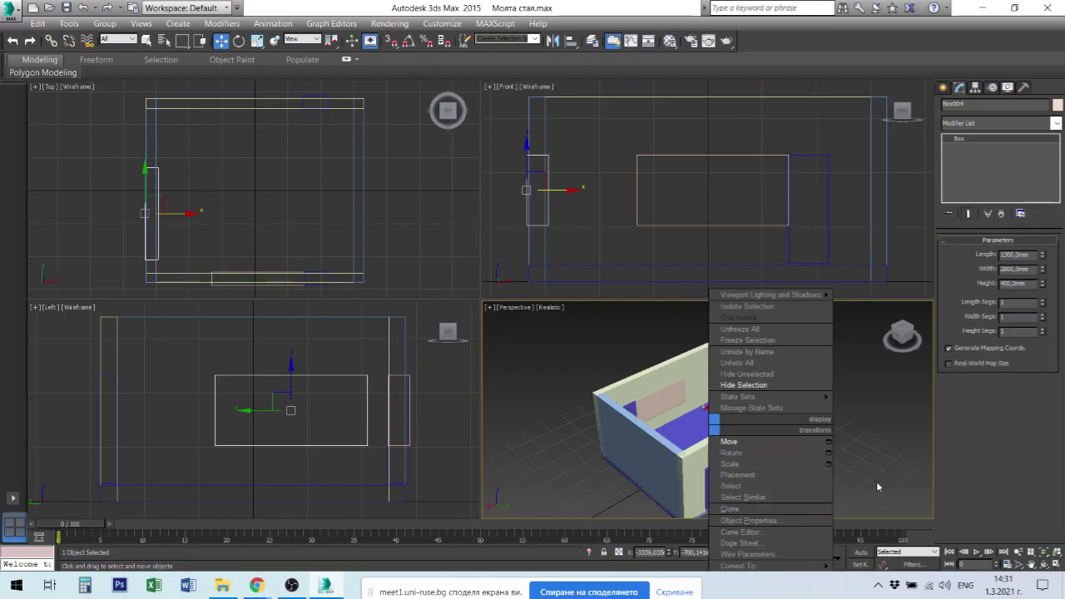
pyautogui.click(714, 487)
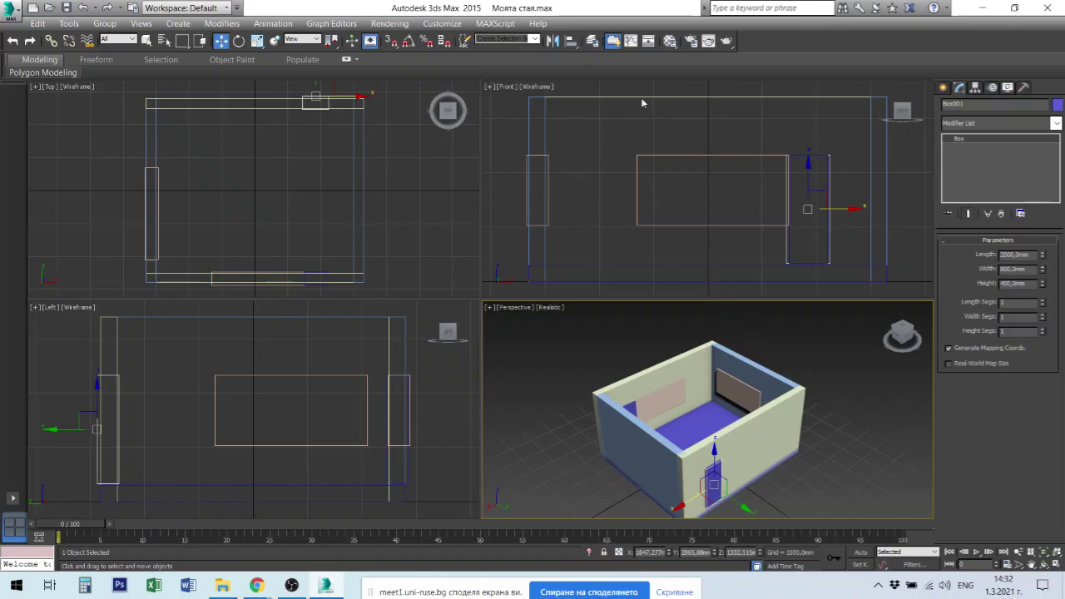
pyautogui.click(570, 41)
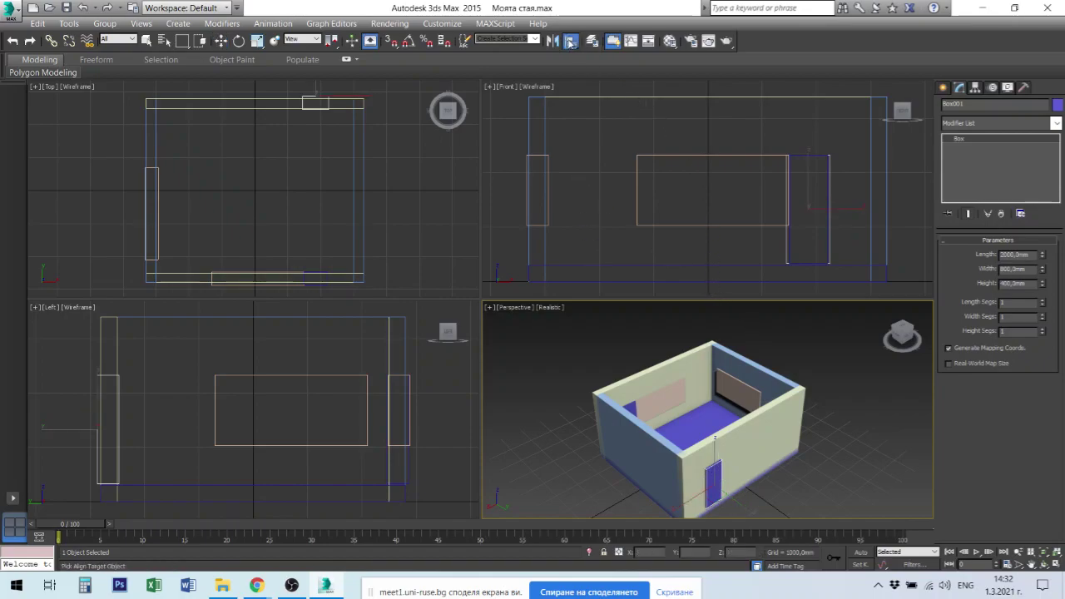
pyautogui.click(713, 425)
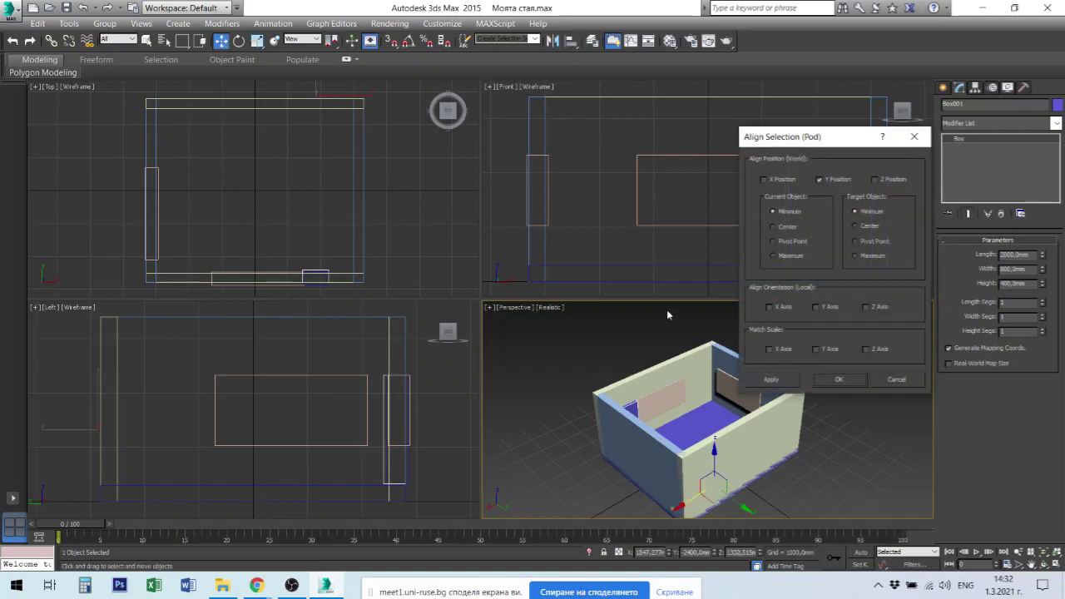
pyautogui.click(819, 179)
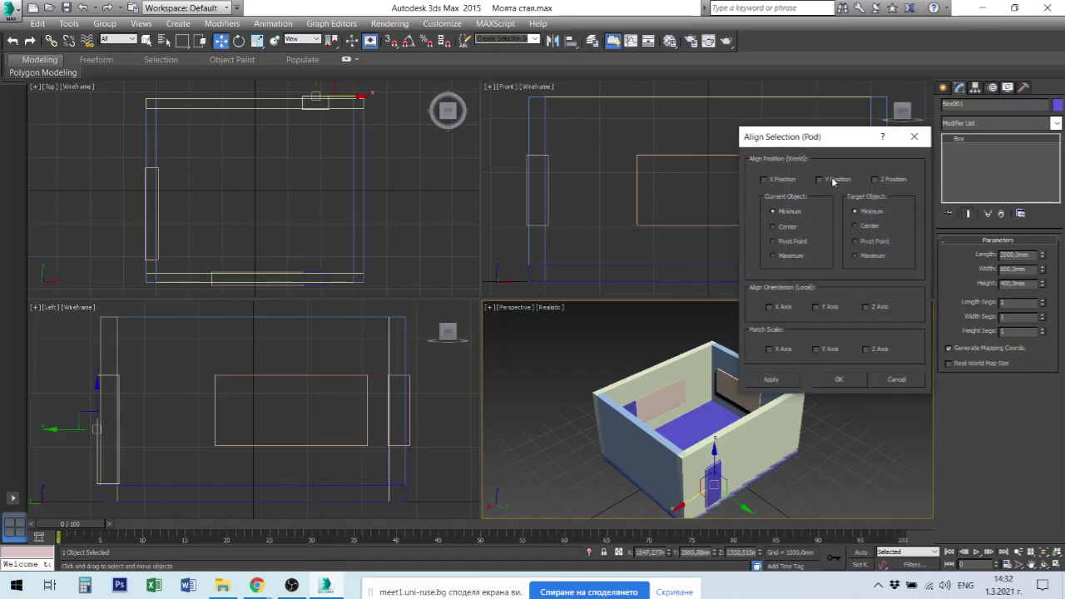
pyautogui.click(874, 179)
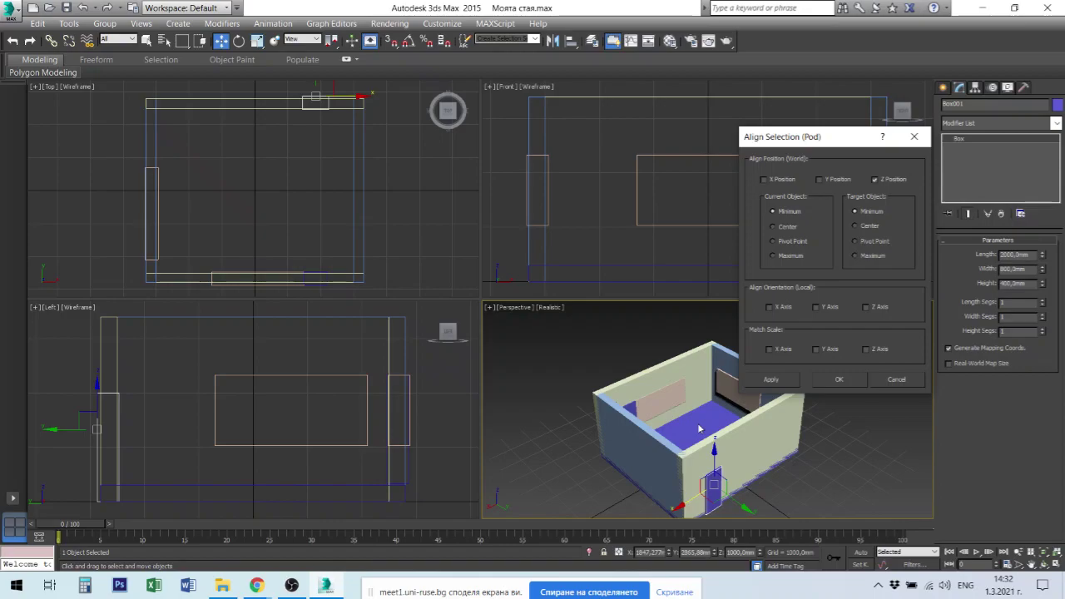
pyautogui.click(868, 257)
pyautogui.click(838, 381)
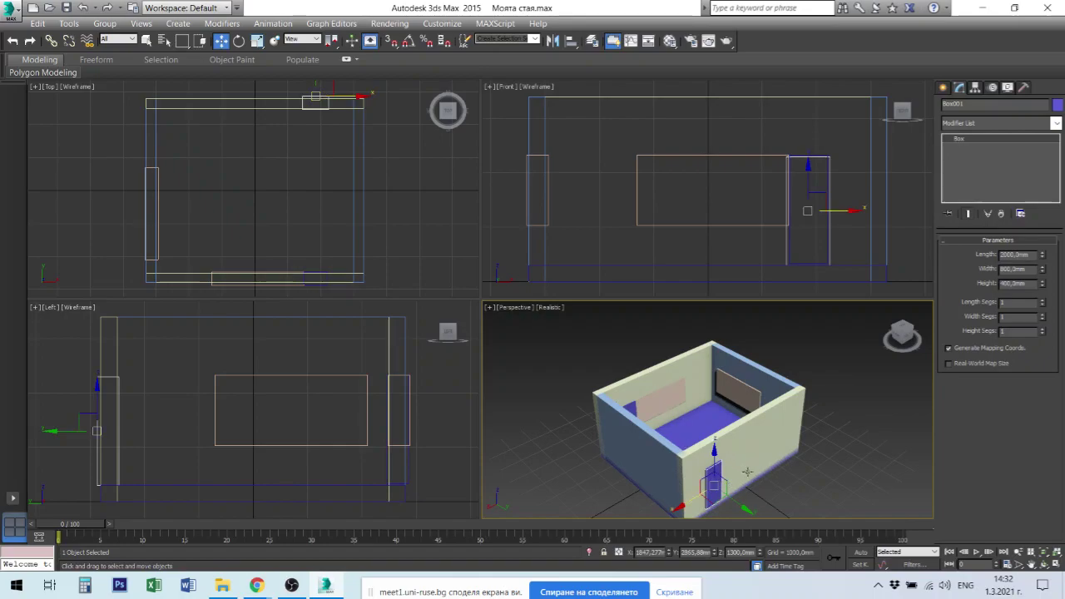
# Step: Align the 800 mm wide door box to its wall Stena_g_01 in Y and Z, Center to Center
pyautogui.rightClick(787, 493)
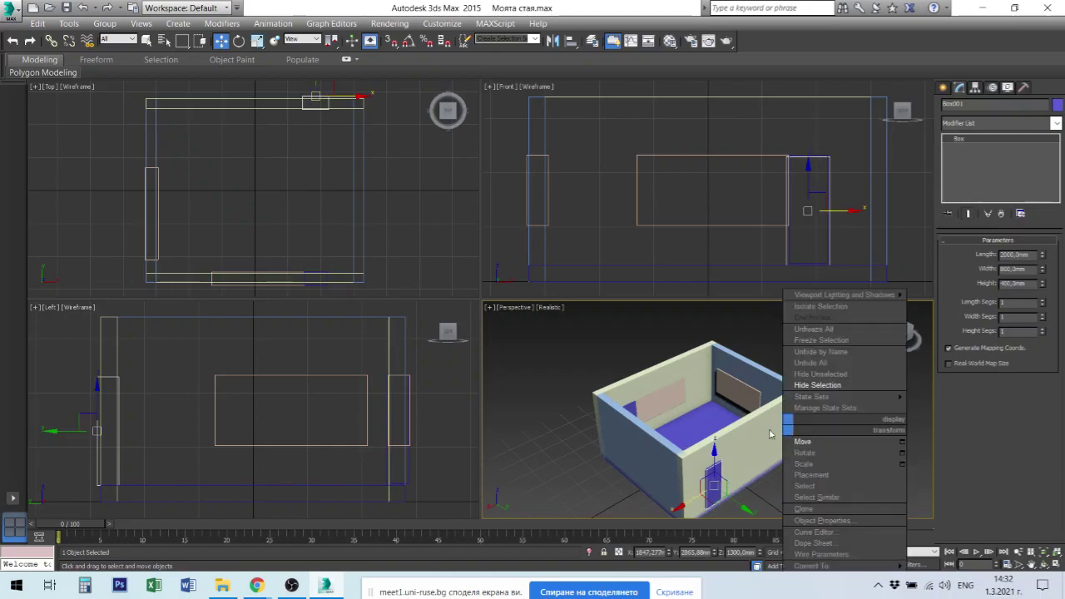
pyautogui.click(764, 489)
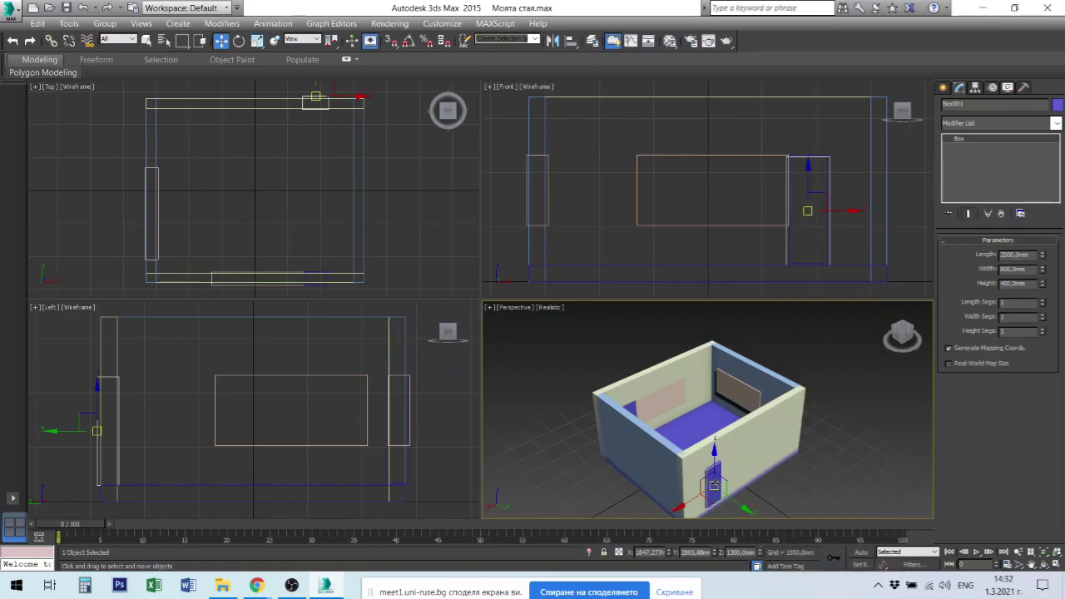
pyautogui.click(570, 40)
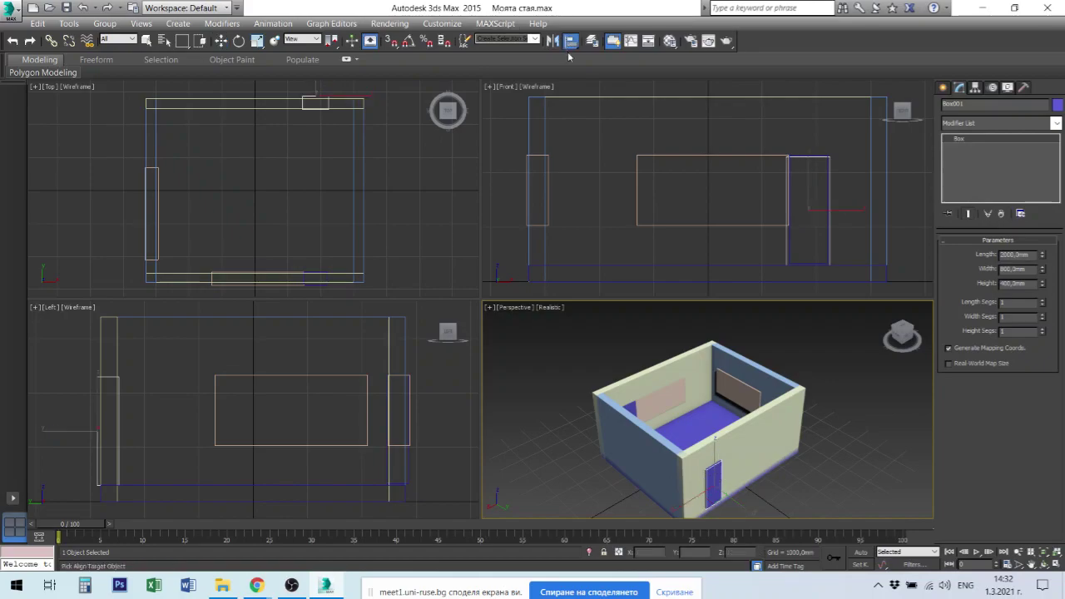
pyautogui.click(751, 450)
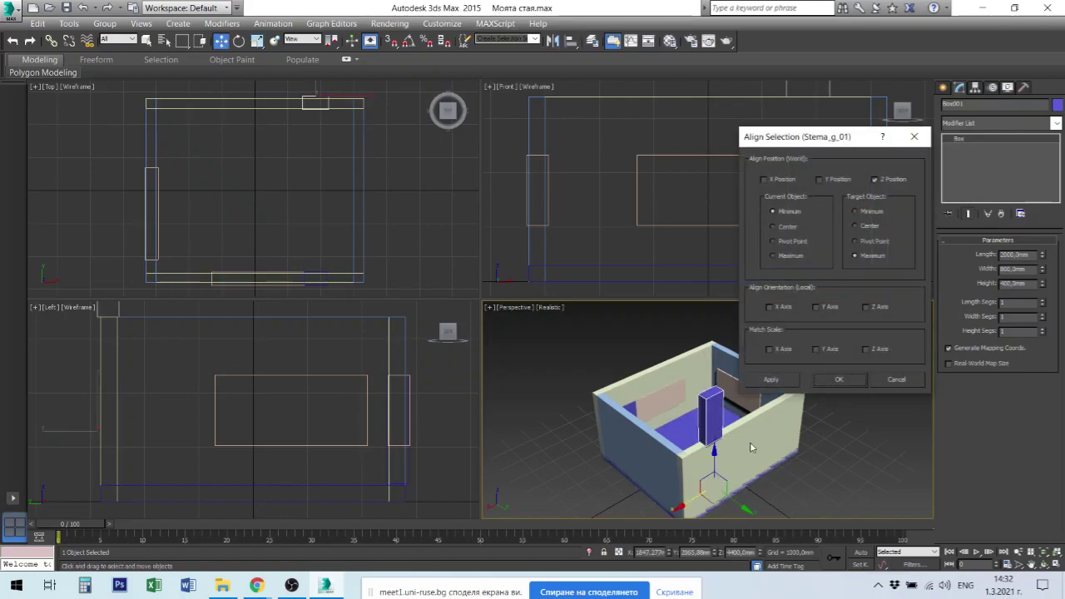
pyautogui.click(829, 180)
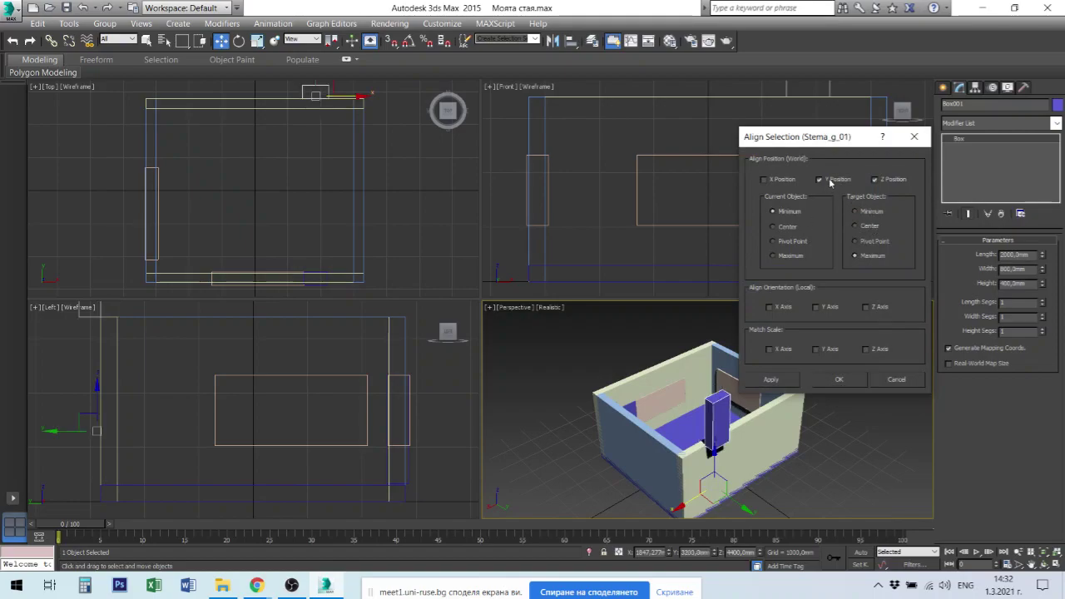
pyautogui.click(785, 228)
pyautogui.click(869, 228)
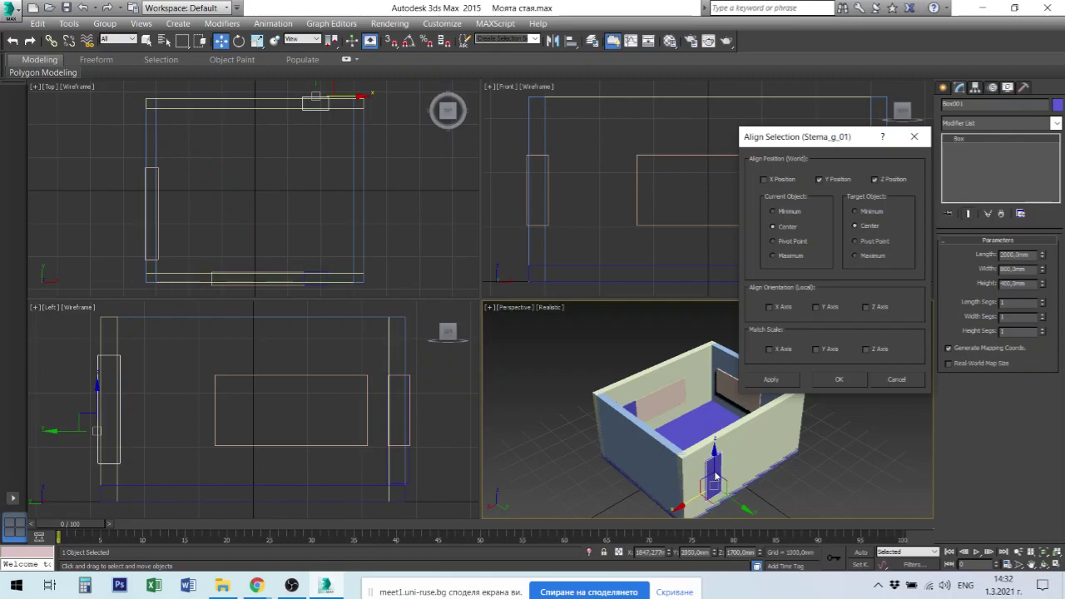
pyautogui.click(778, 381)
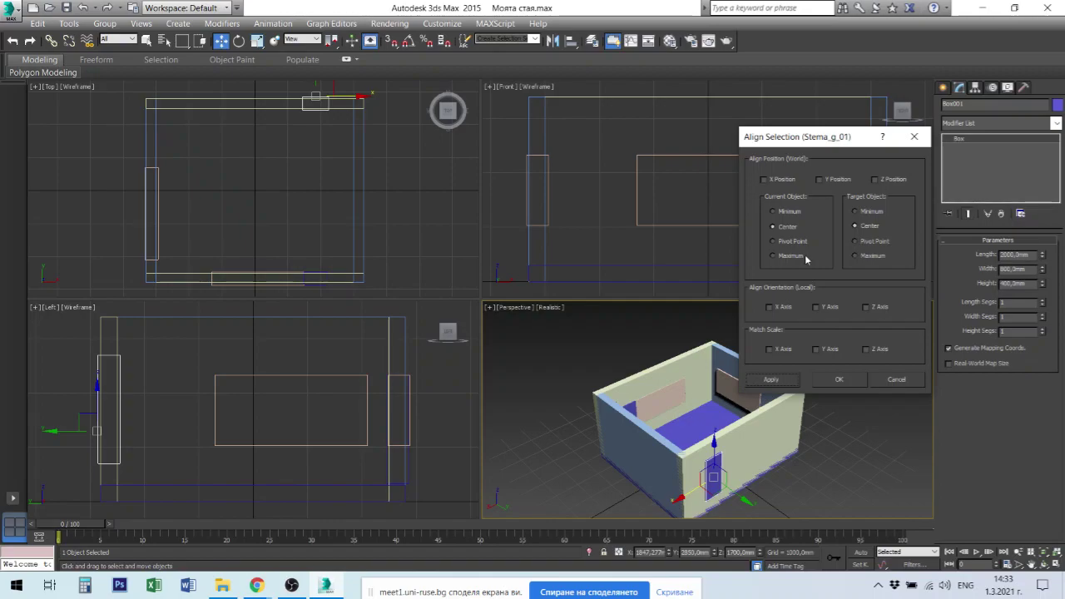
pyautogui.click(845, 382)
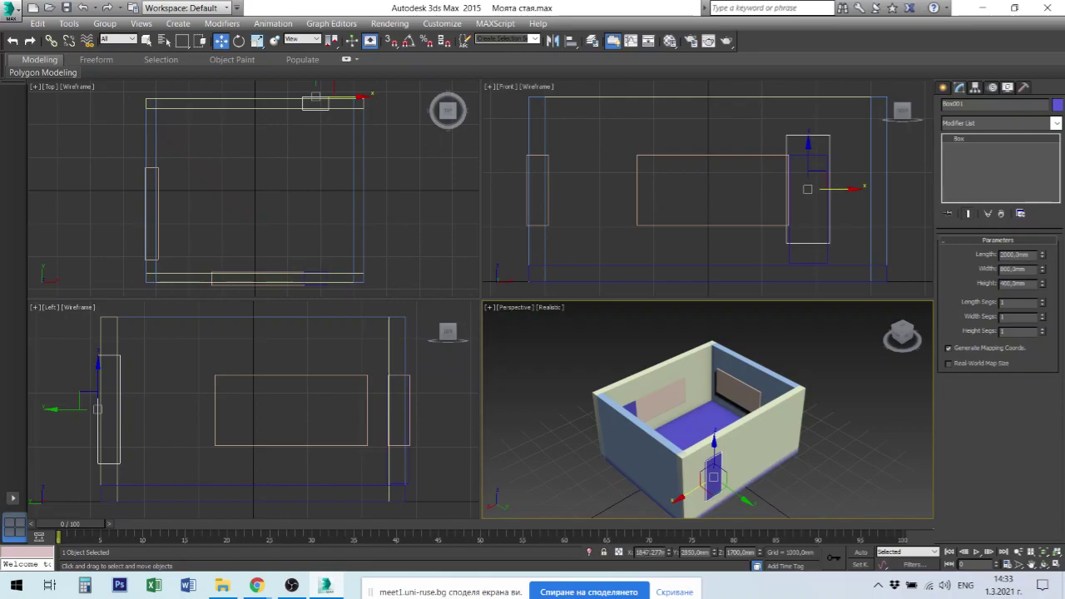
# Step: Set the 800 mm wide door box's X position to 1900 mm and deselect it
pyautogui.doubleClick(637, 552)
pyautogui.write('1900')
pyautogui.press('Return')
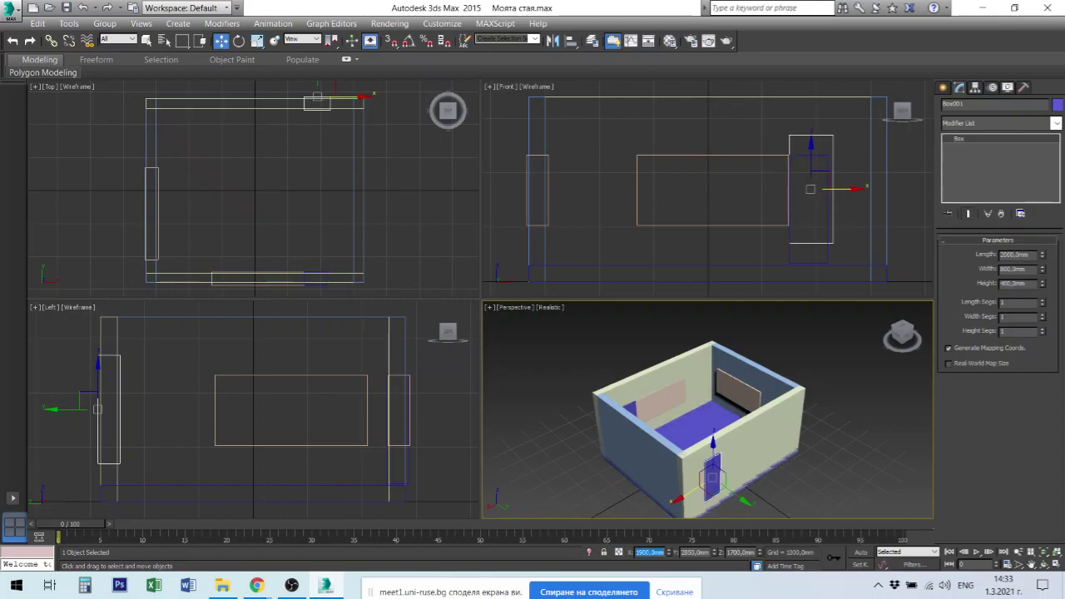
pyautogui.rightClick(767, 495)
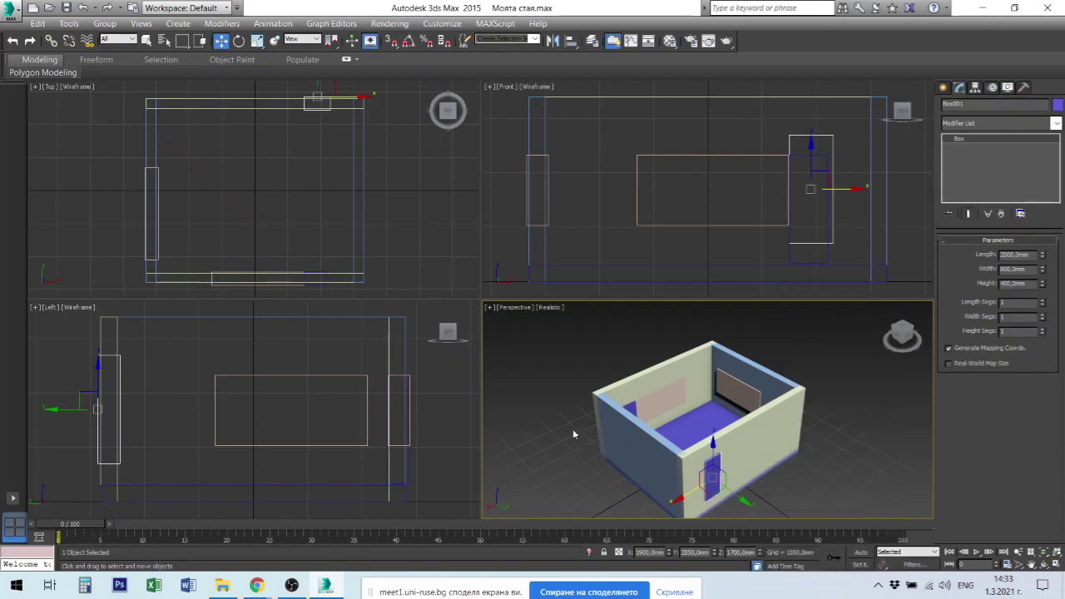
pyautogui.click(520, 444)
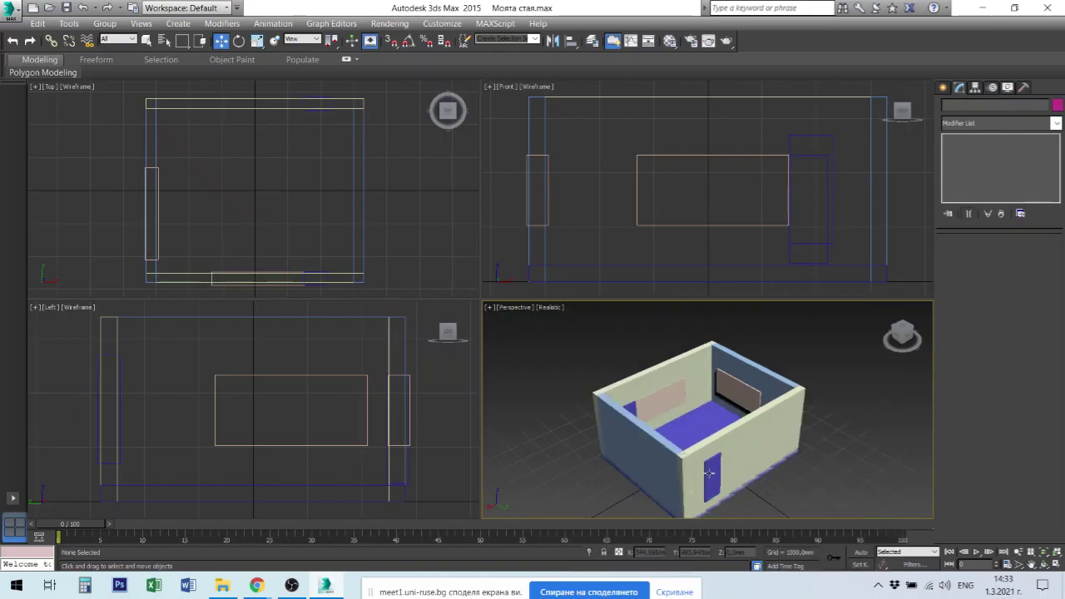
# Step: Align the narrower door box to the 800 mm wide door box in X and Z, Center to Center
pyautogui.click(632, 409)
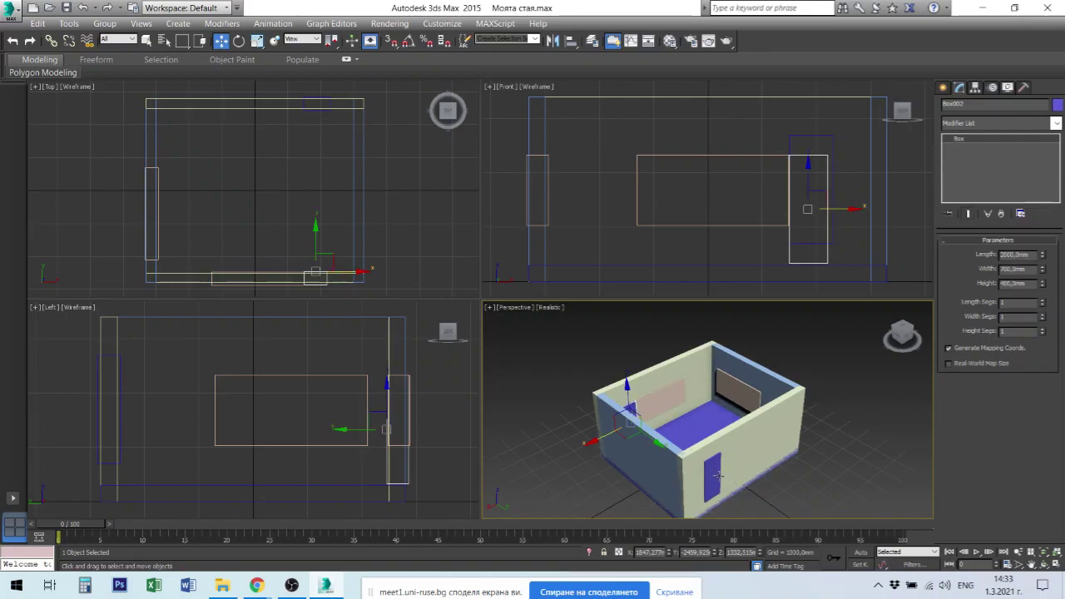
pyautogui.click(571, 41)
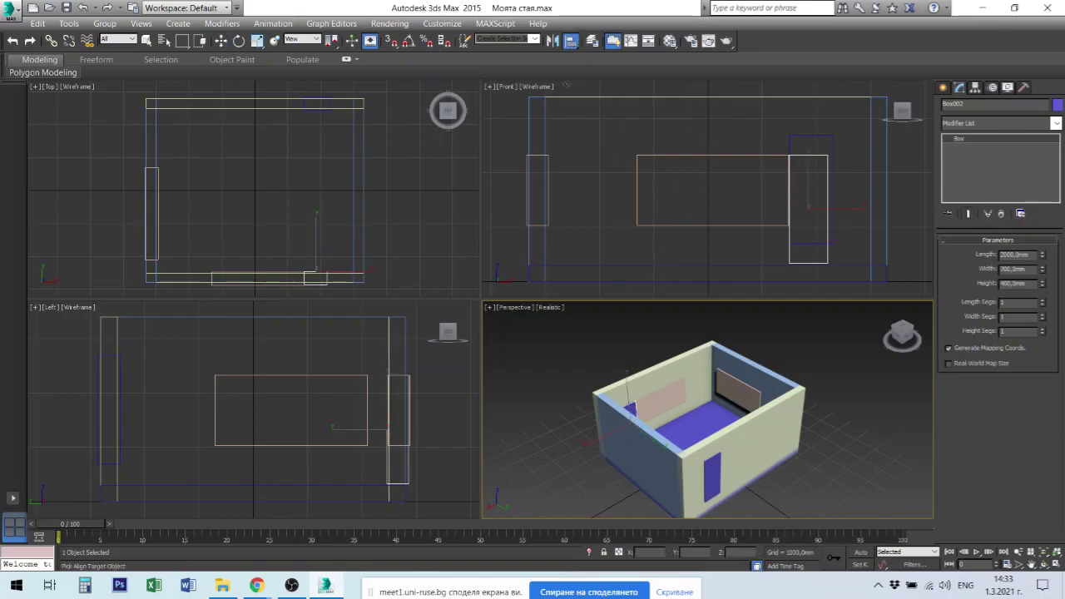
pyautogui.click(720, 479)
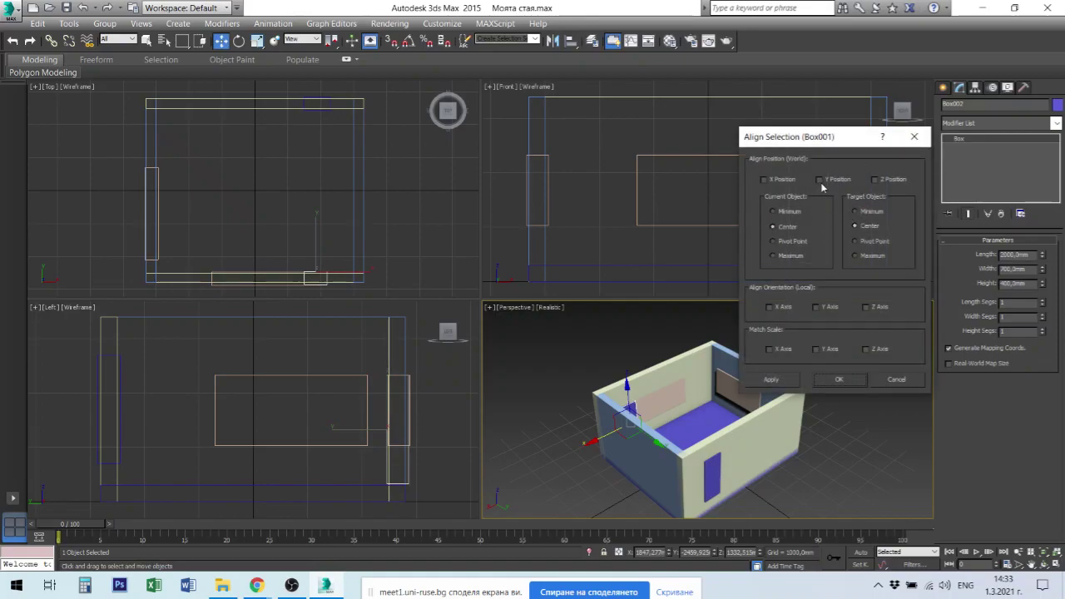
pyautogui.click(882, 181)
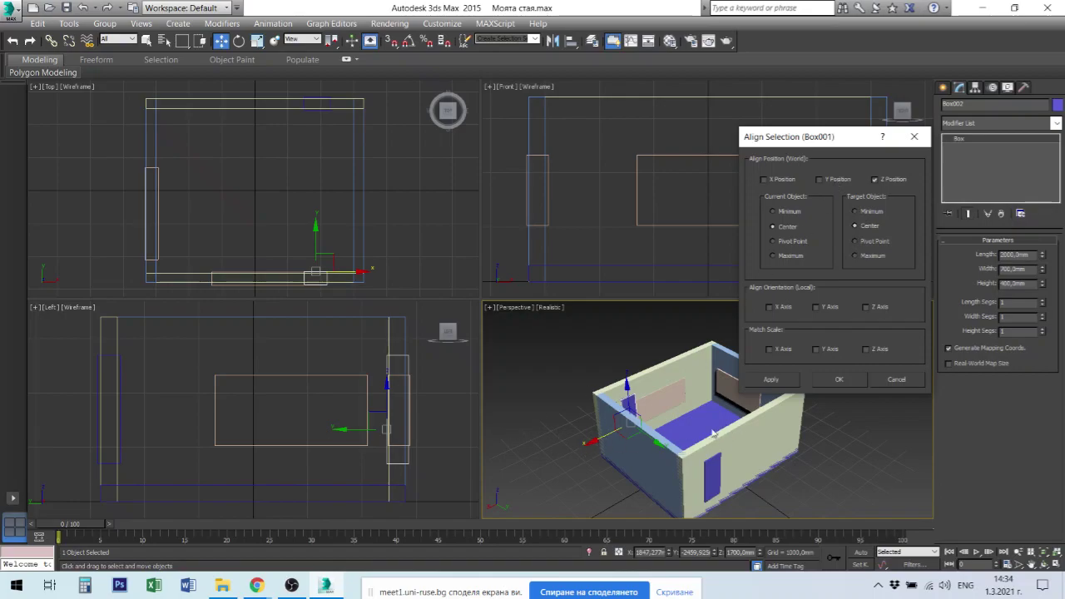
pyautogui.click(782, 181)
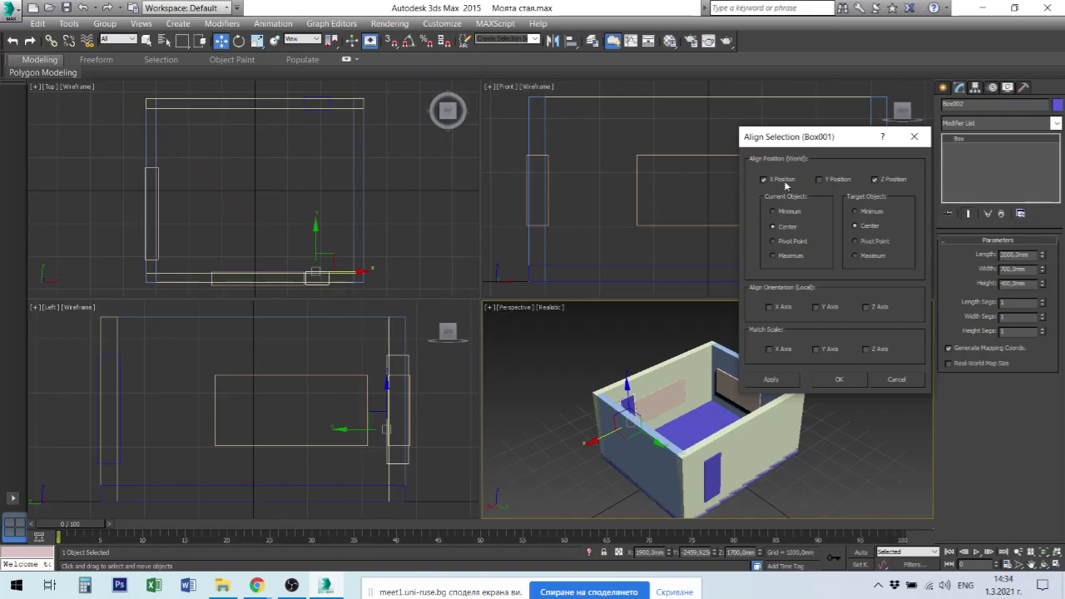
pyautogui.click(828, 180)
pyautogui.click(828, 180)
pyautogui.click(772, 379)
pyautogui.click(839, 379)
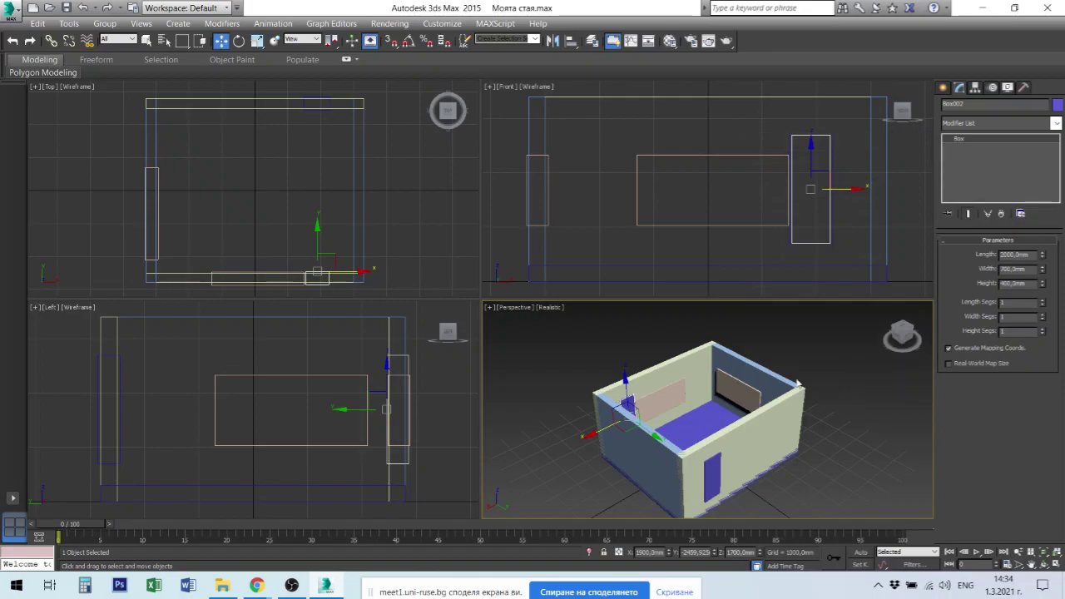
# Step: Align the 700 mm wide door box to the wall Stena_g_02 in Y and Z, Center to Center
pyautogui.click(571, 44)
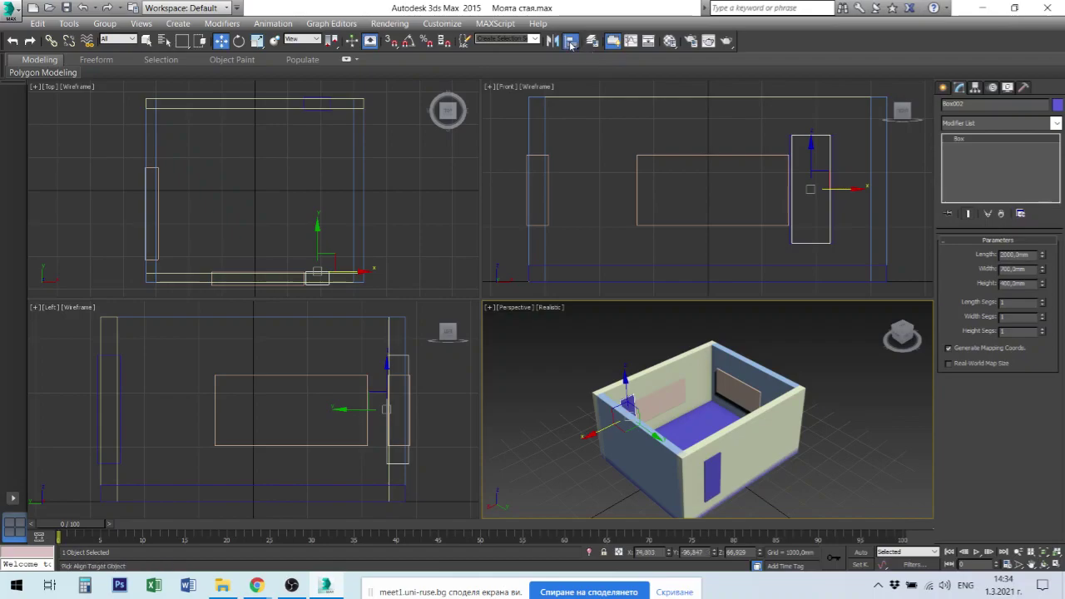
pyautogui.click(685, 372)
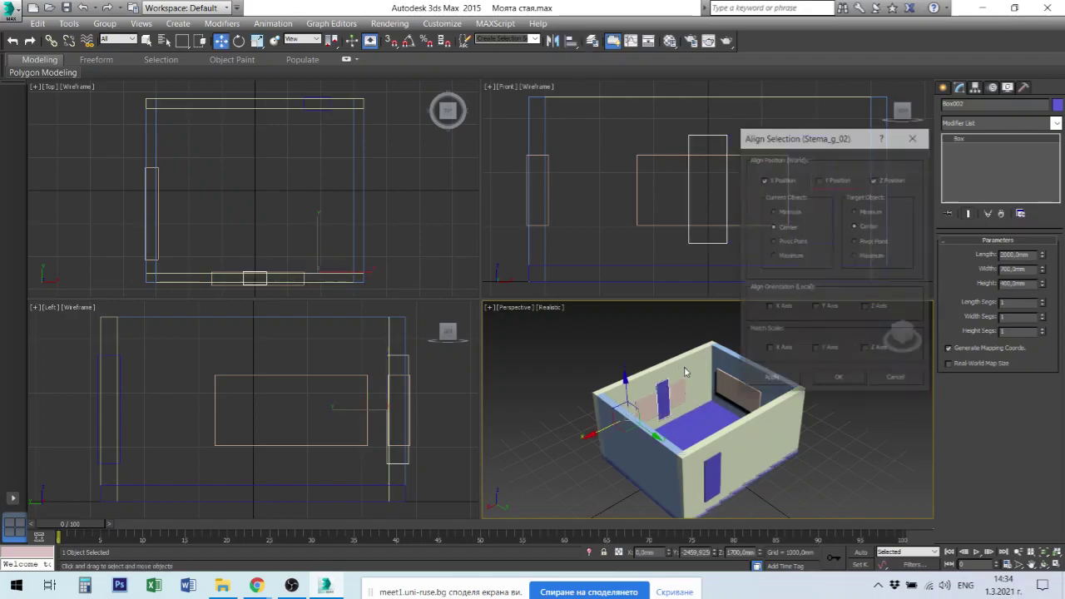
pyautogui.click(821, 180)
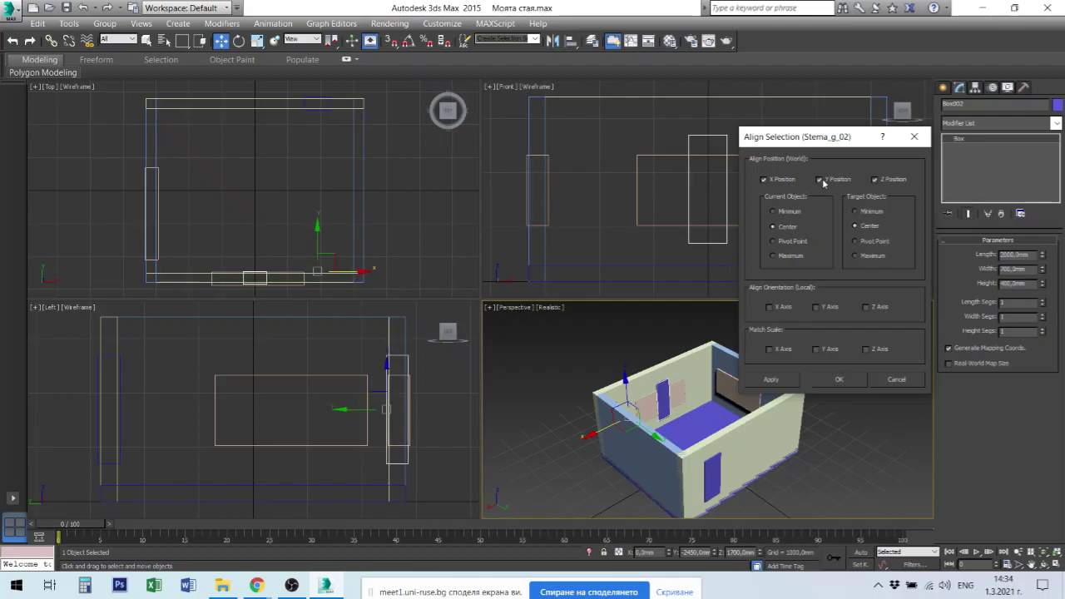
pyautogui.click(766, 180)
pyautogui.click(837, 380)
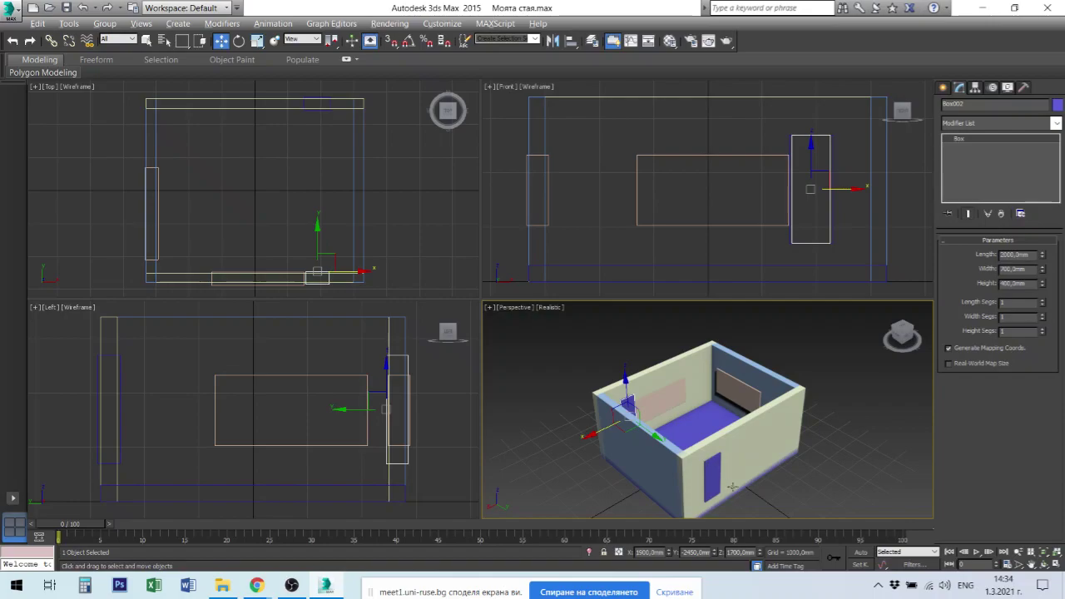
# Step: Maximize the Perspective viewport and check the door and window boxes from both sides of the wall Stena_g_02
pyautogui.moveTo(775, 480)
pyautogui.keyDown('alt'); pyautogui.mouseDown(button='middle')
pyautogui.moveTo(761, 475)
pyautogui.moveTo(776, 481)
pyautogui.mouseUp(button='middle'); pyautogui.keyUp('alt')
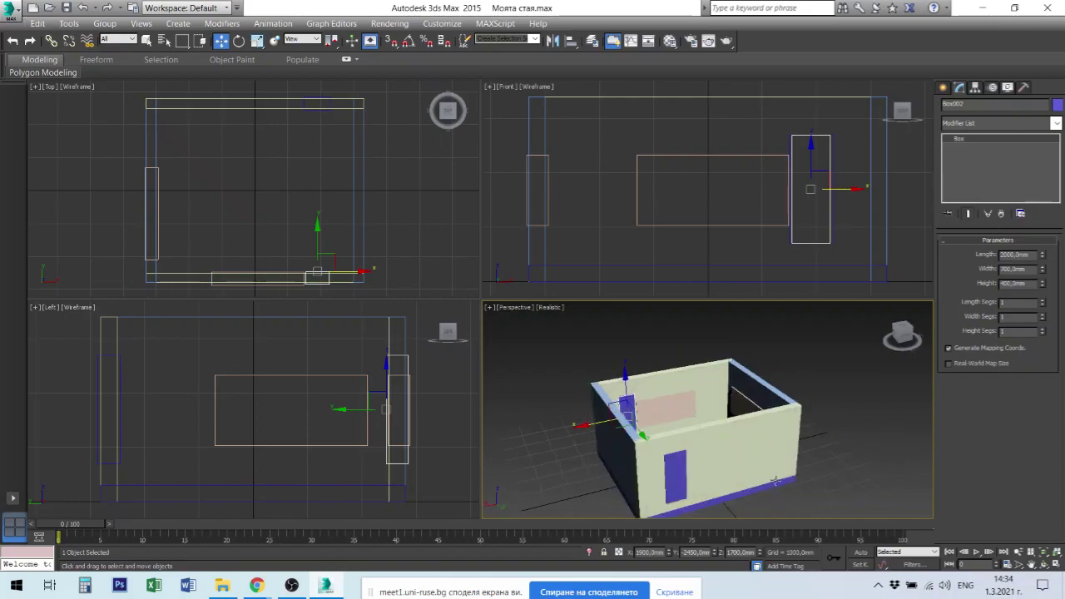
pyautogui.click(1056, 566)
pyautogui.keyDown('alt'); pyautogui.moveTo(333, 204); pyautogui.dragTo(403, 296, button='middle'); pyautogui.keyUp('alt')
pyautogui.click(399, 290)
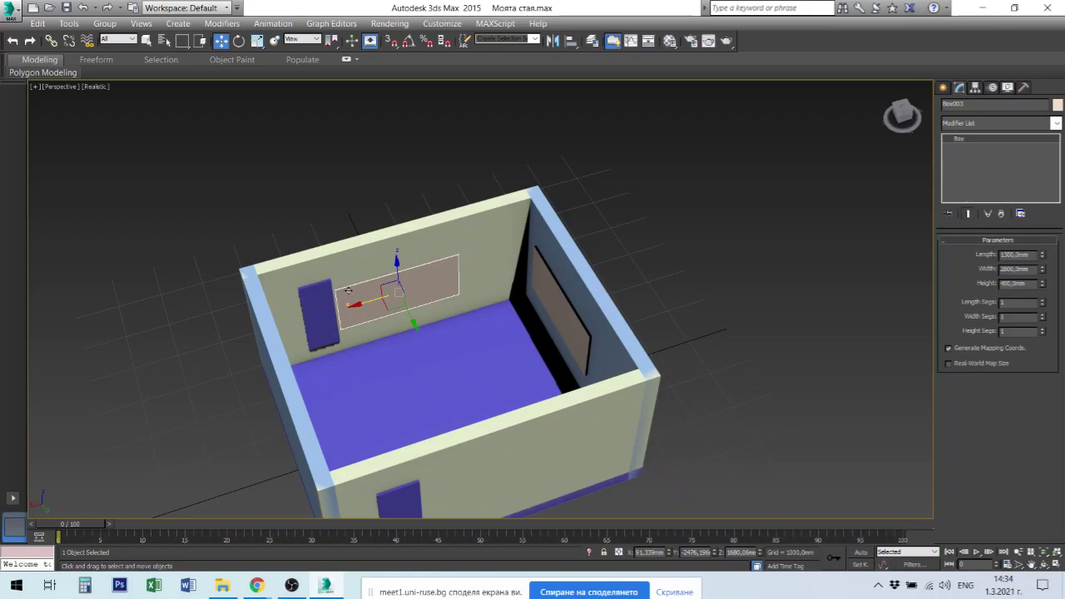
pyautogui.keyDown('alt'); pyautogui.moveTo(378, 330); pyautogui.dragTo(555, 326, button='middle'); pyautogui.keyUp('alt')
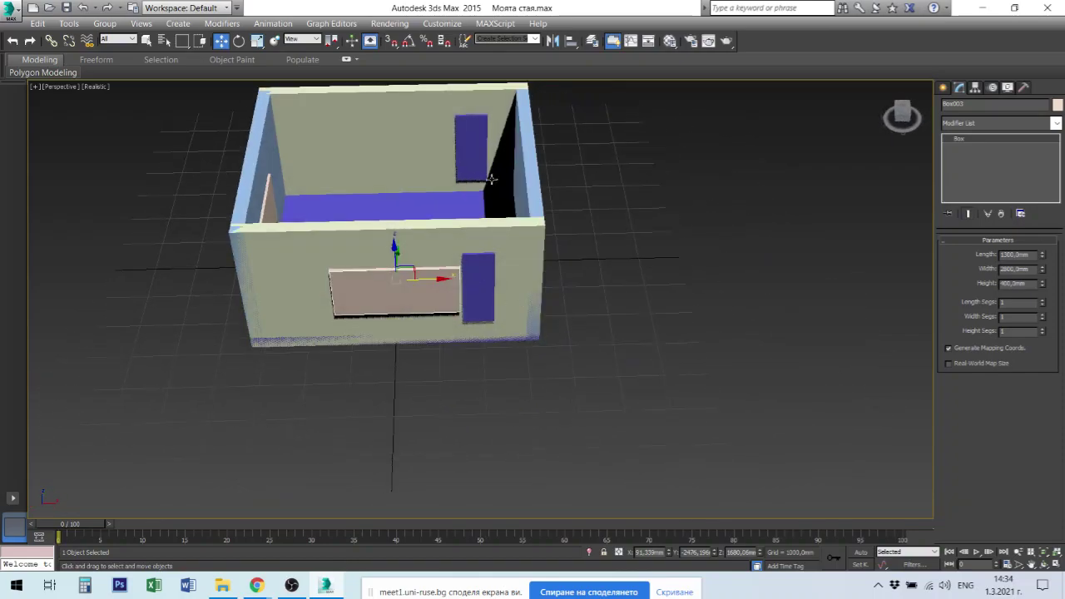
# Step: Align the 800 mm wide door box to the floor Pod in Z only, matching its Minimum to the floor's Maximum
pyautogui.click(470, 165)
pyautogui.click(570, 43)
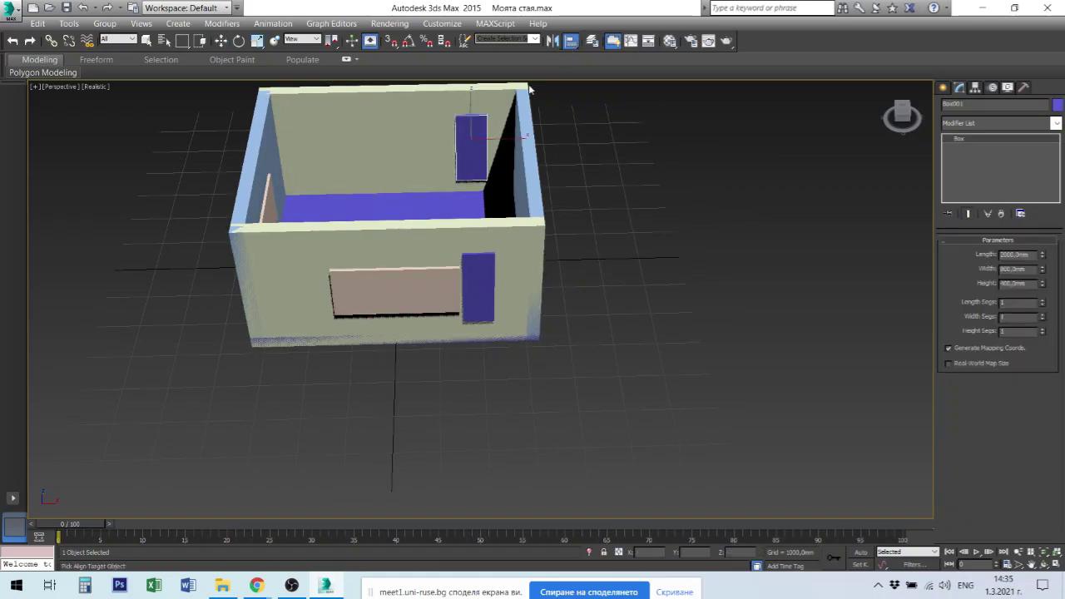
pyautogui.click(422, 203)
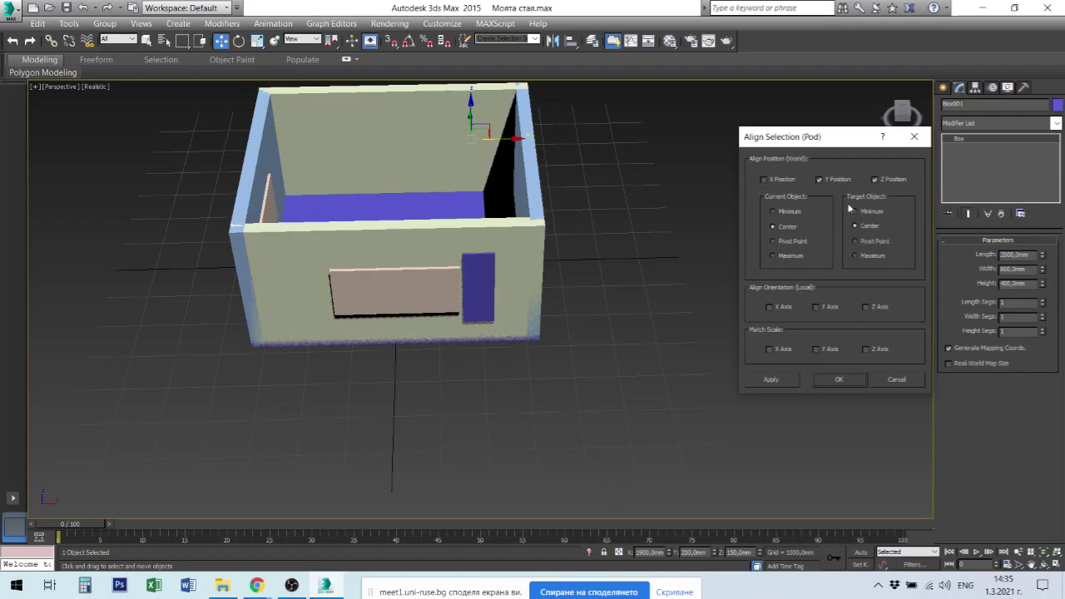
pyautogui.click(819, 178)
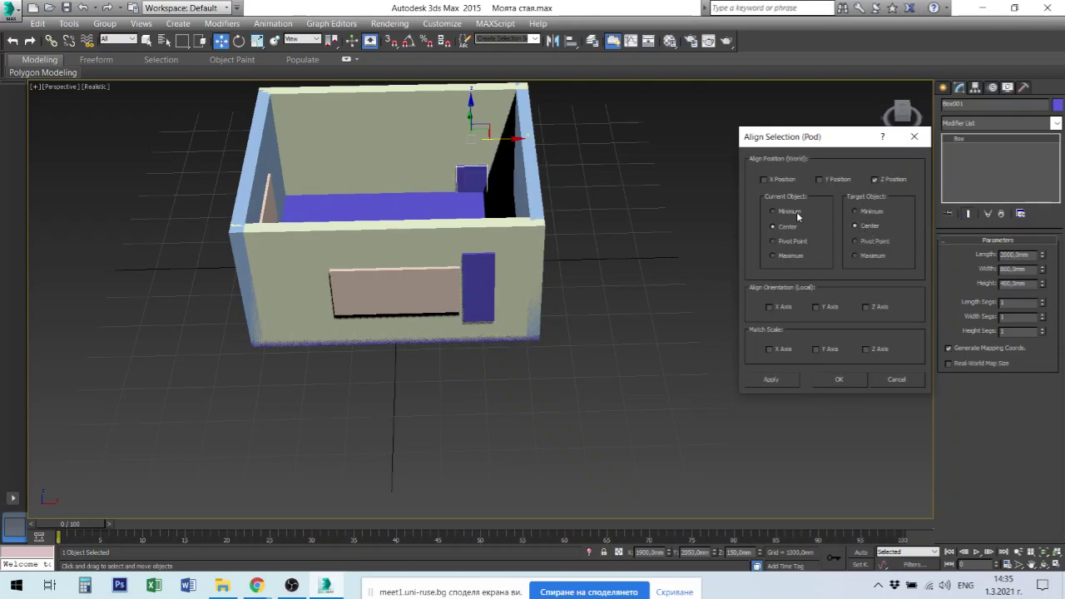
pyautogui.click(787, 256)
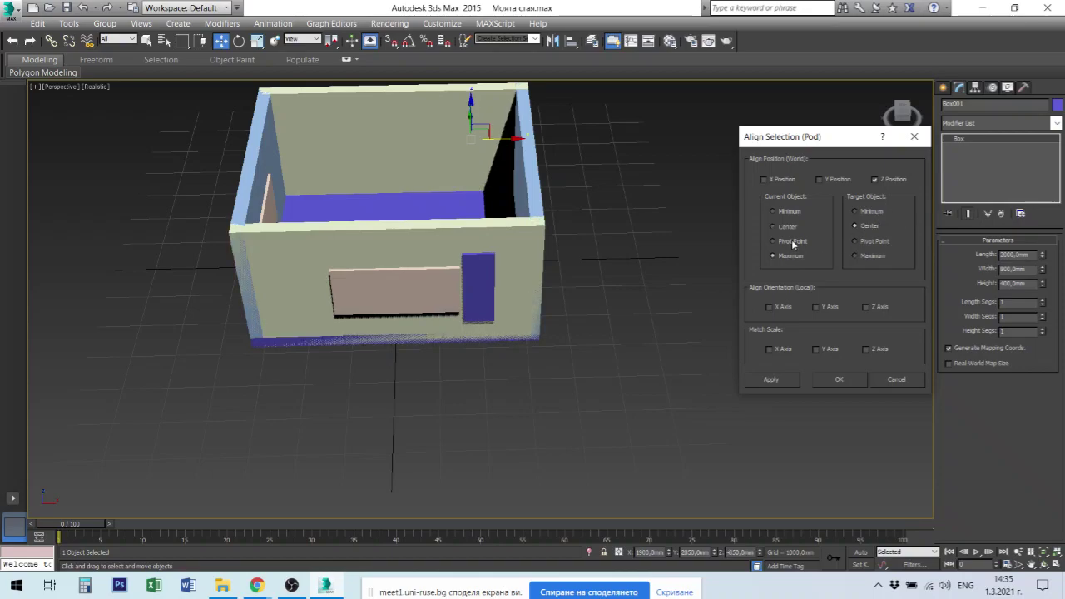
pyautogui.click(785, 212)
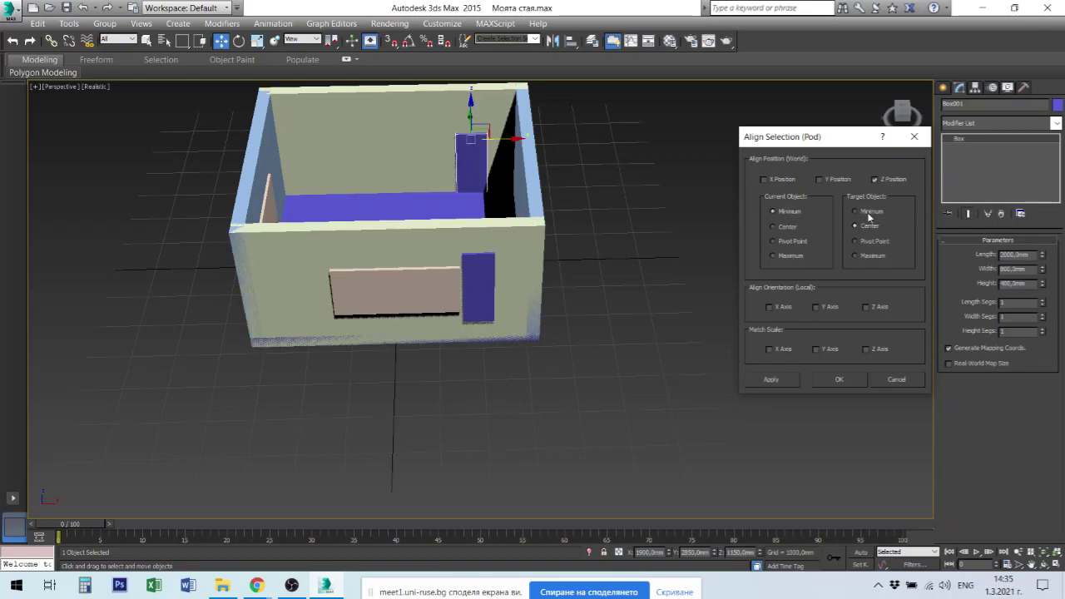
pyautogui.click(875, 258)
pyautogui.click(839, 380)
# Step: Align the 700 mm wide door box to the 800 mm wide door box in Z only, Maximum to Maximum
pyautogui.click(483, 281)
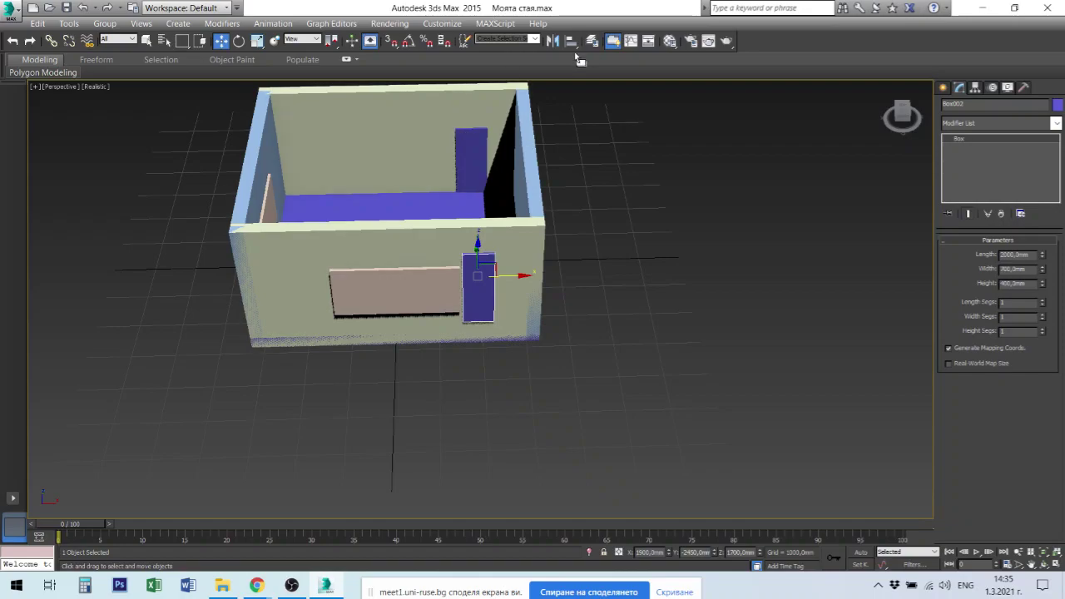
pyautogui.click(571, 46)
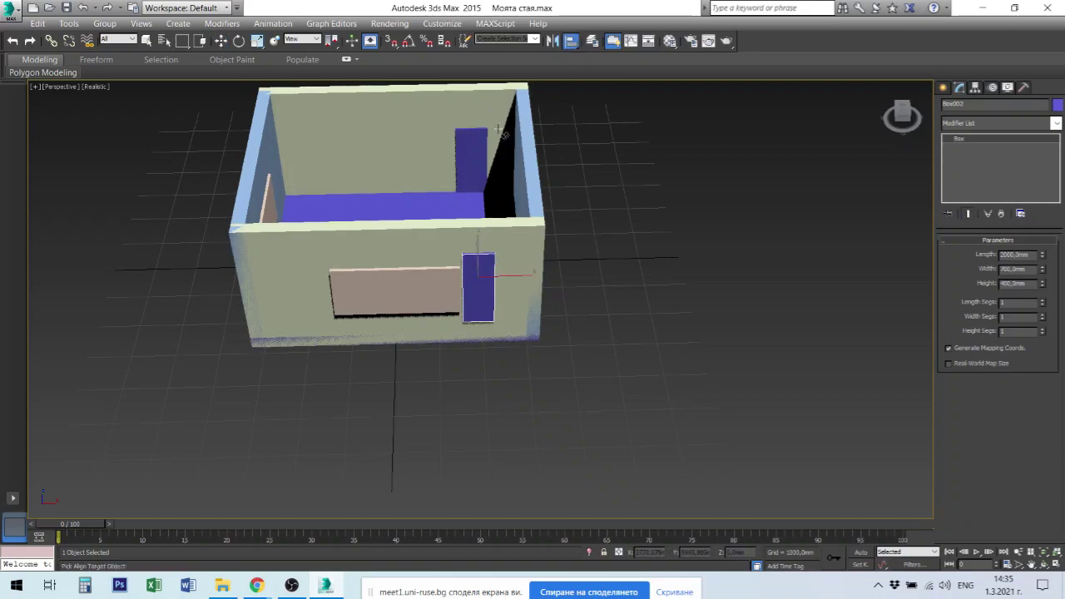
pyautogui.click(464, 154)
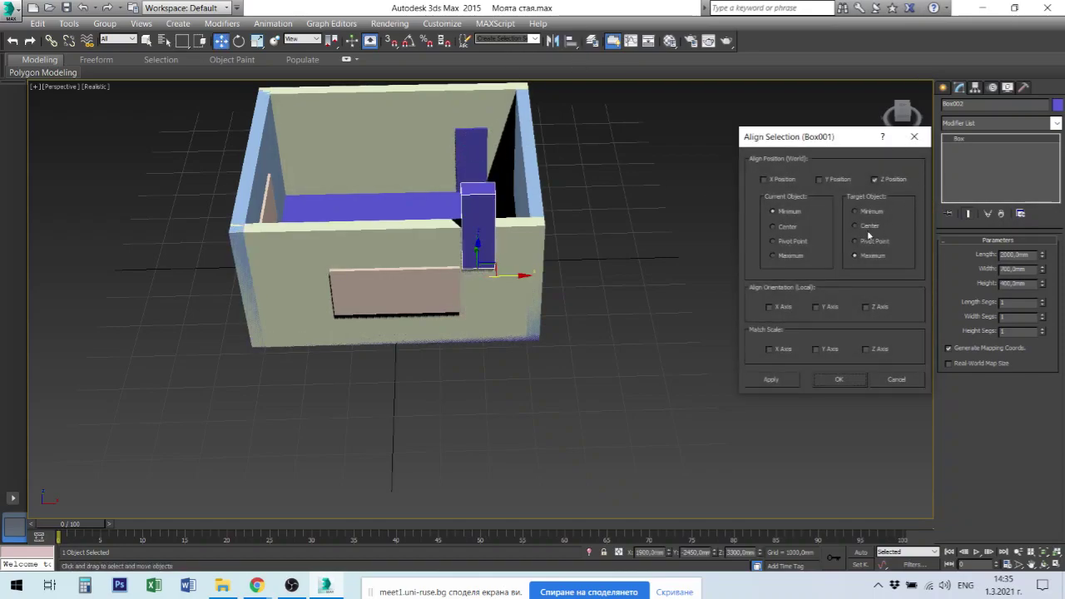
pyautogui.click(797, 257)
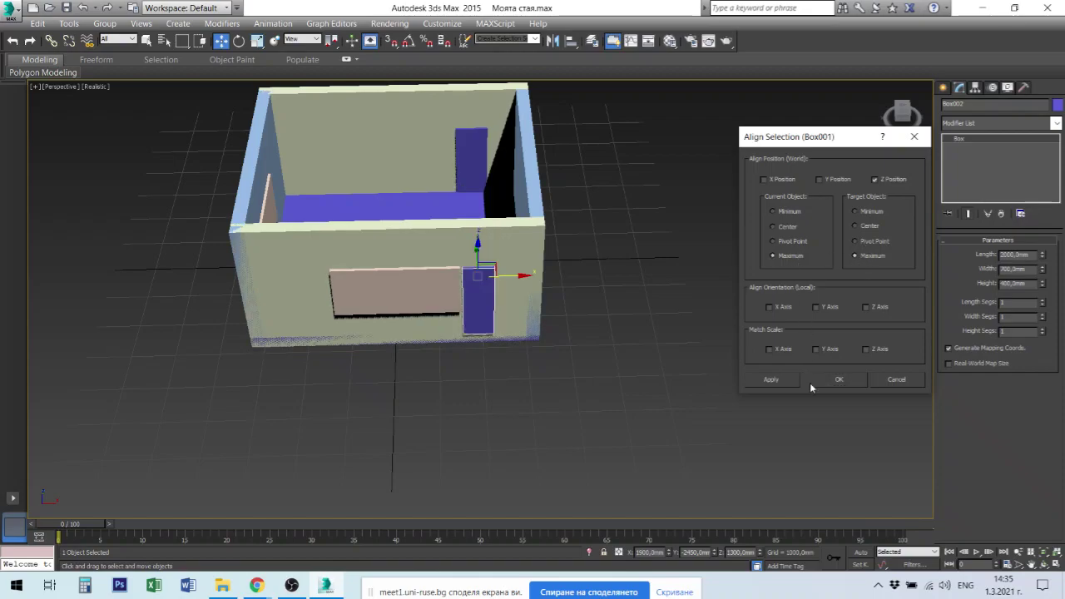
pyautogui.click(771, 380)
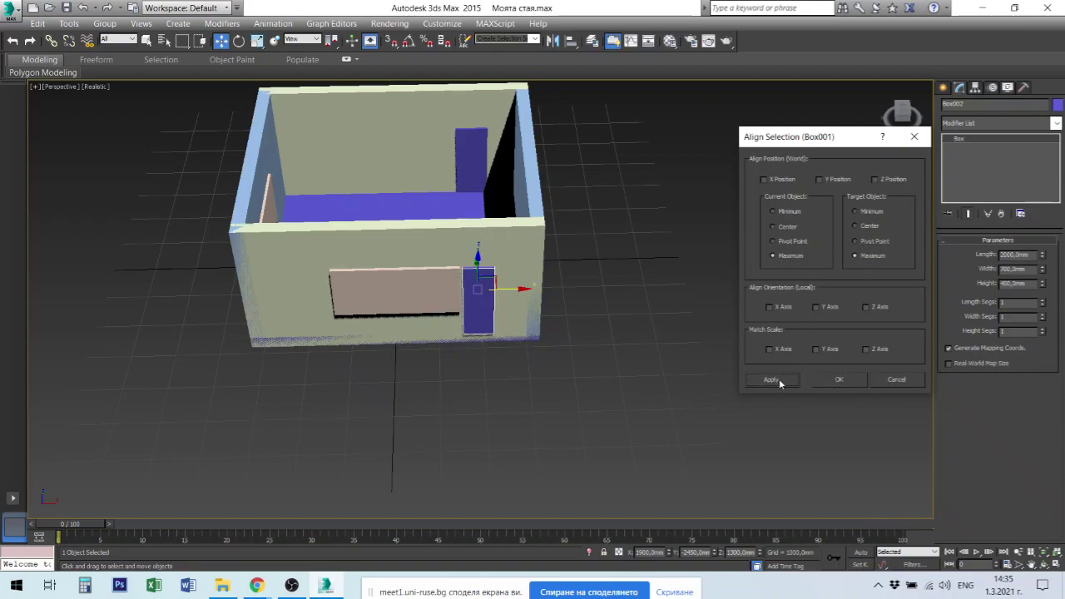
pyautogui.click(839, 380)
# Step: Align the window box beside the 700 mm wide door box to that door box in Z, Maximum to Maximum
pyautogui.click(424, 297)
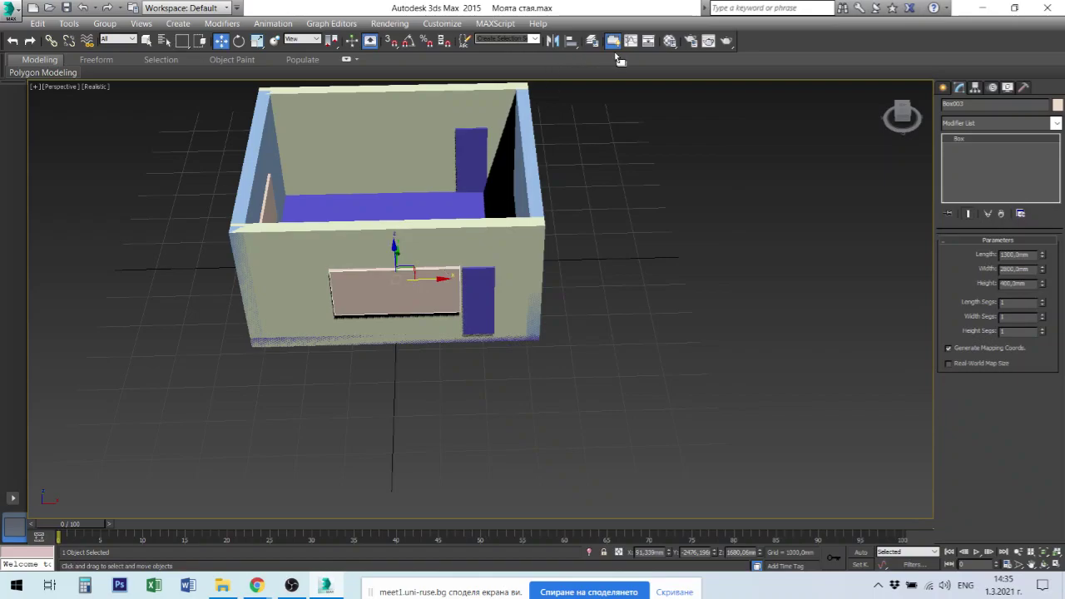
pyautogui.click(570, 41)
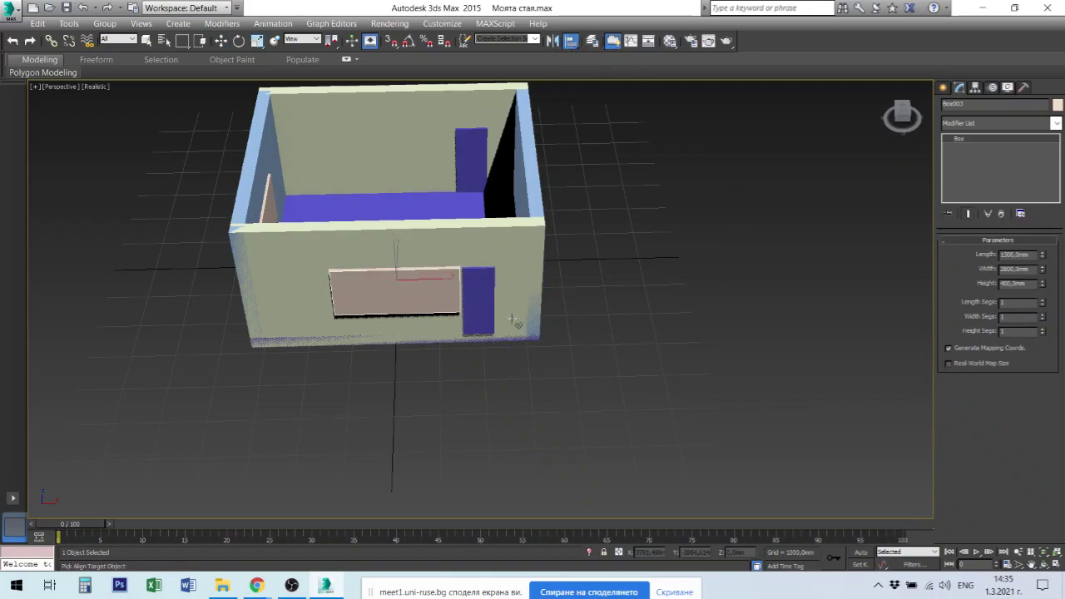
pyautogui.click(477, 285)
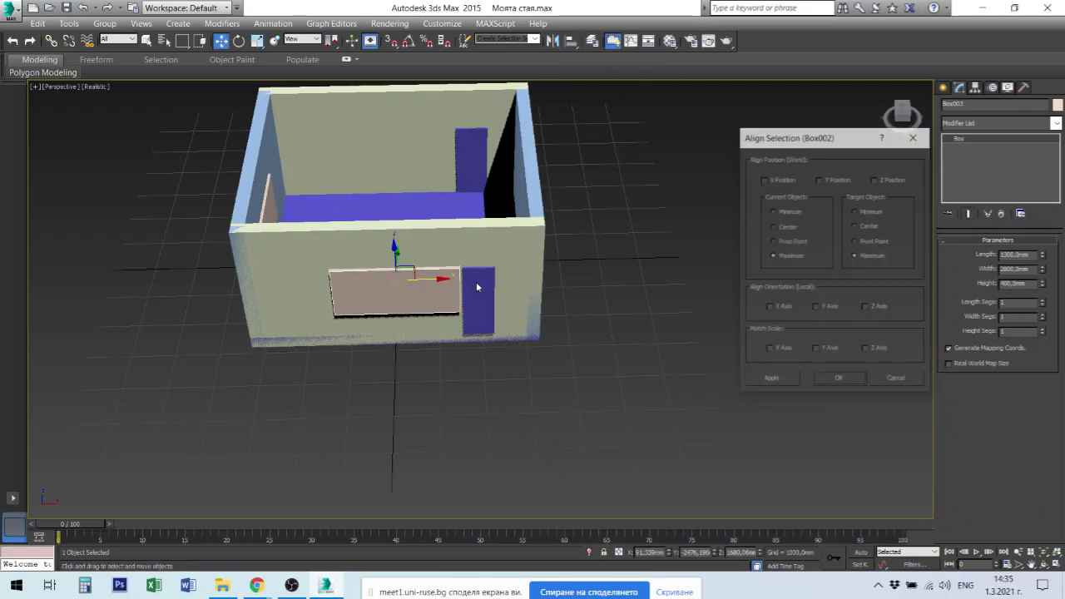
pyautogui.click(885, 179)
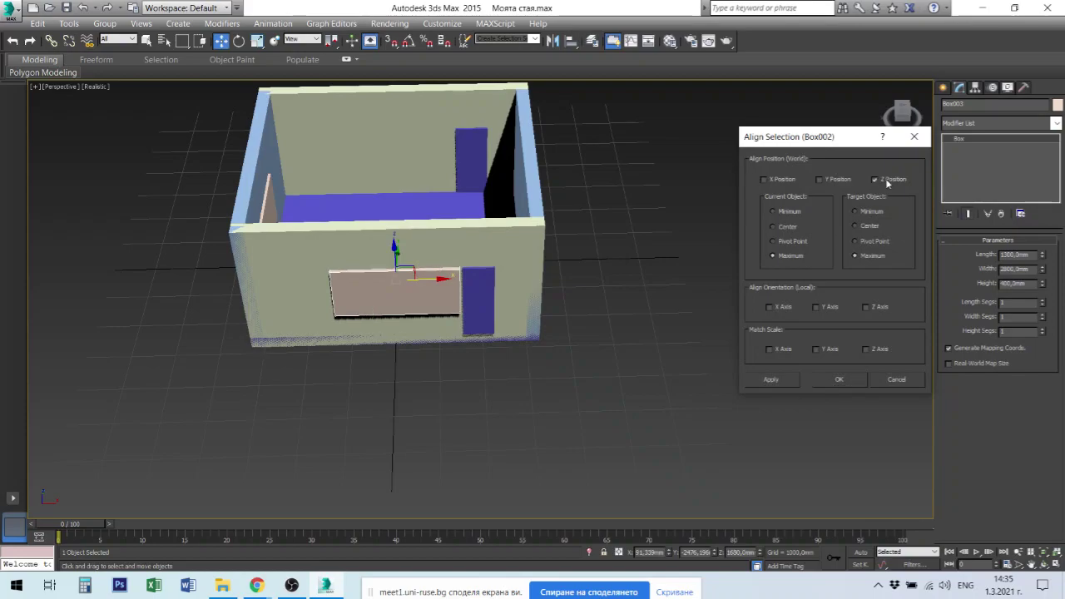
pyautogui.click(780, 379)
# Step: Align the same window box to the door box in X, Maximum to Minimum, and in Y, Maximum to Maximum
pyautogui.click(775, 181)
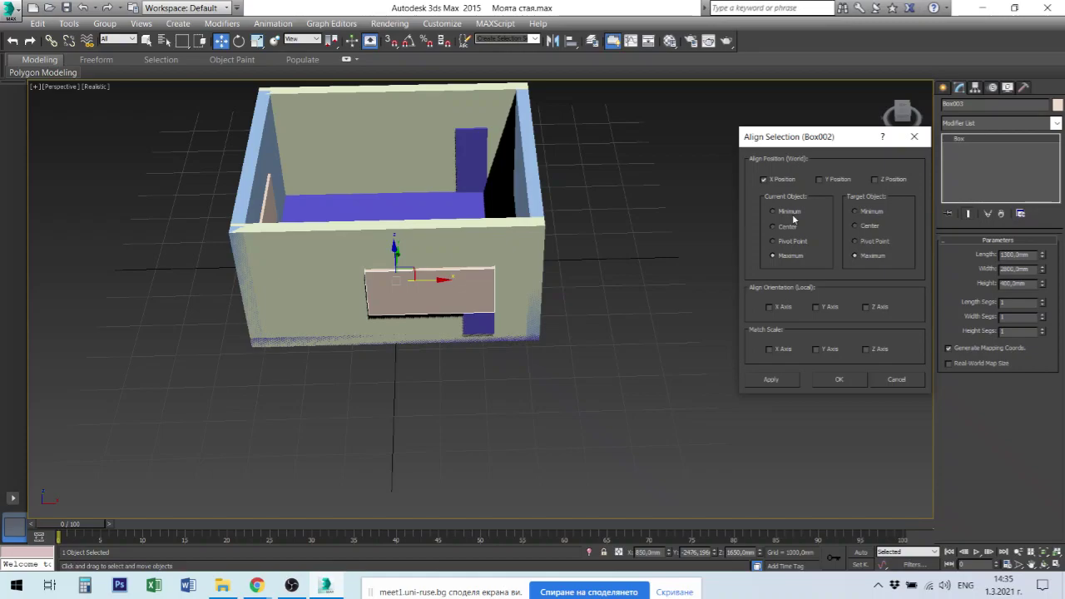
pyautogui.click(863, 214)
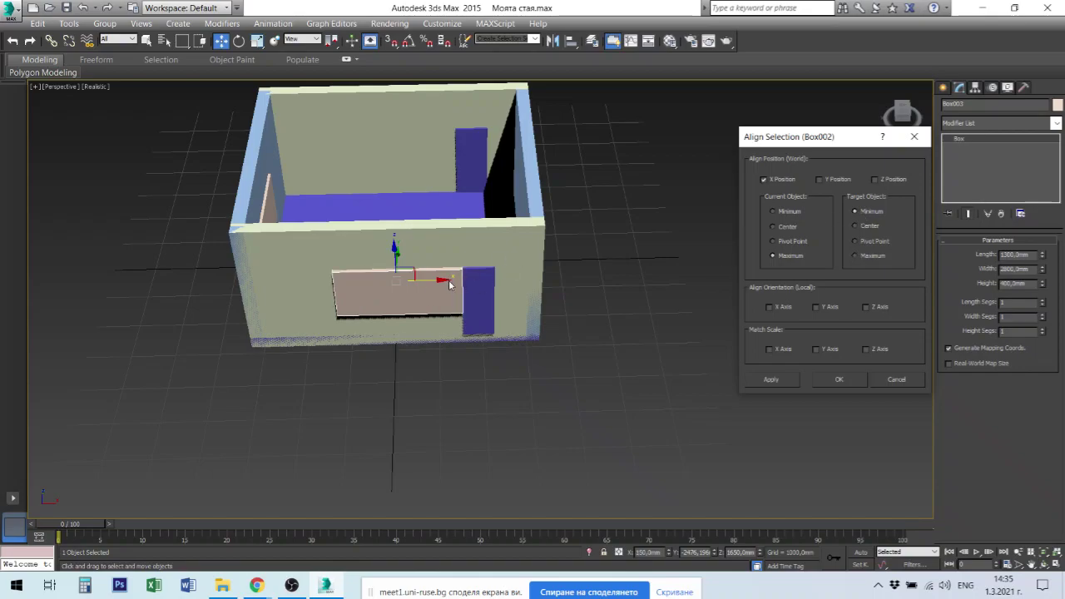
pyautogui.click(767, 380)
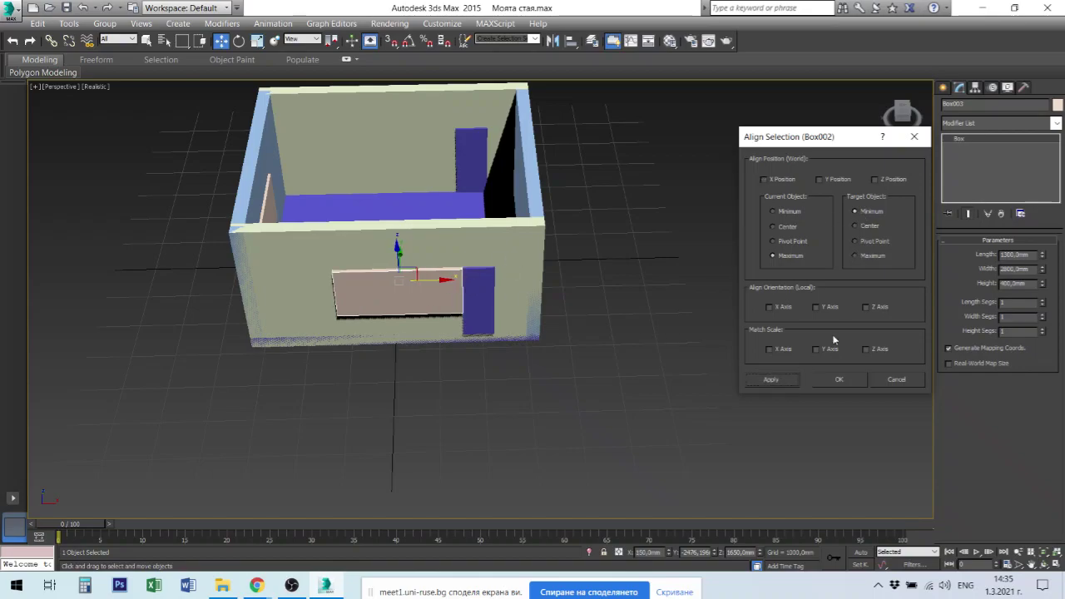
pyautogui.click(834, 179)
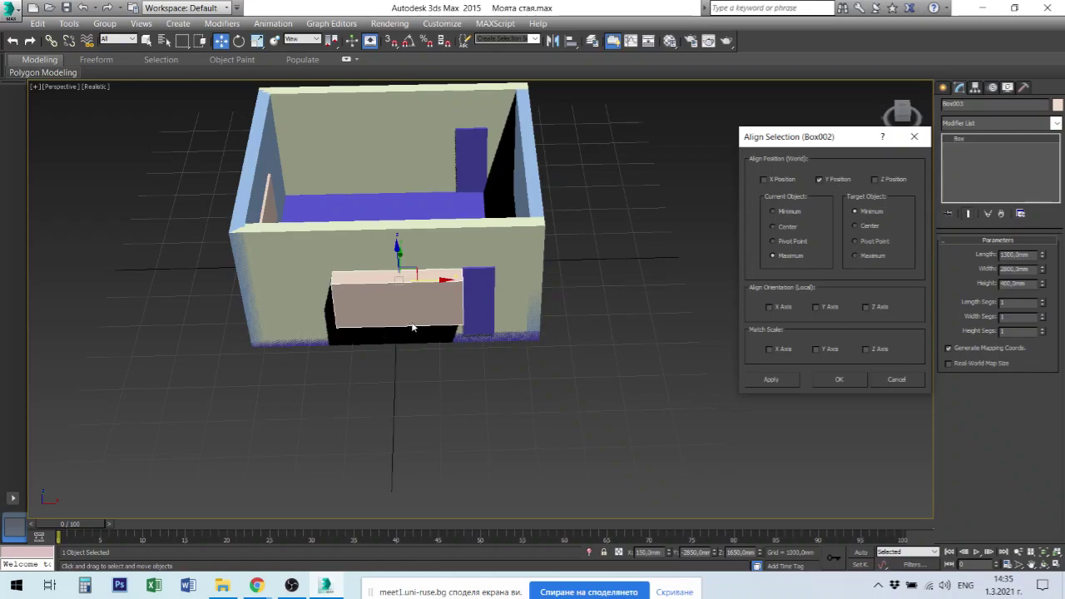
pyautogui.click(862, 256)
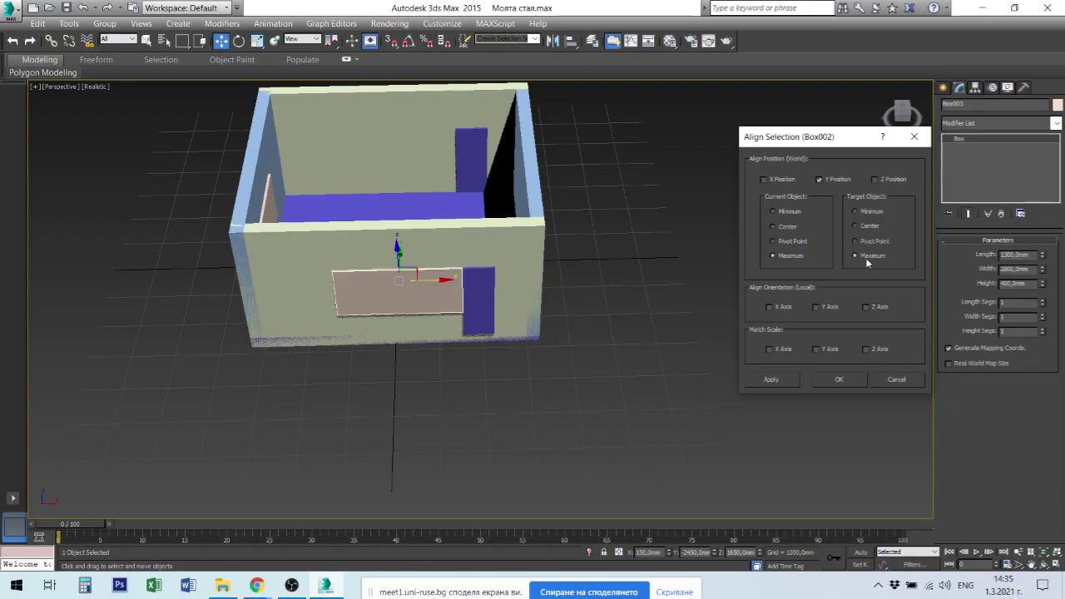
pyautogui.click(771, 380)
pyautogui.click(838, 380)
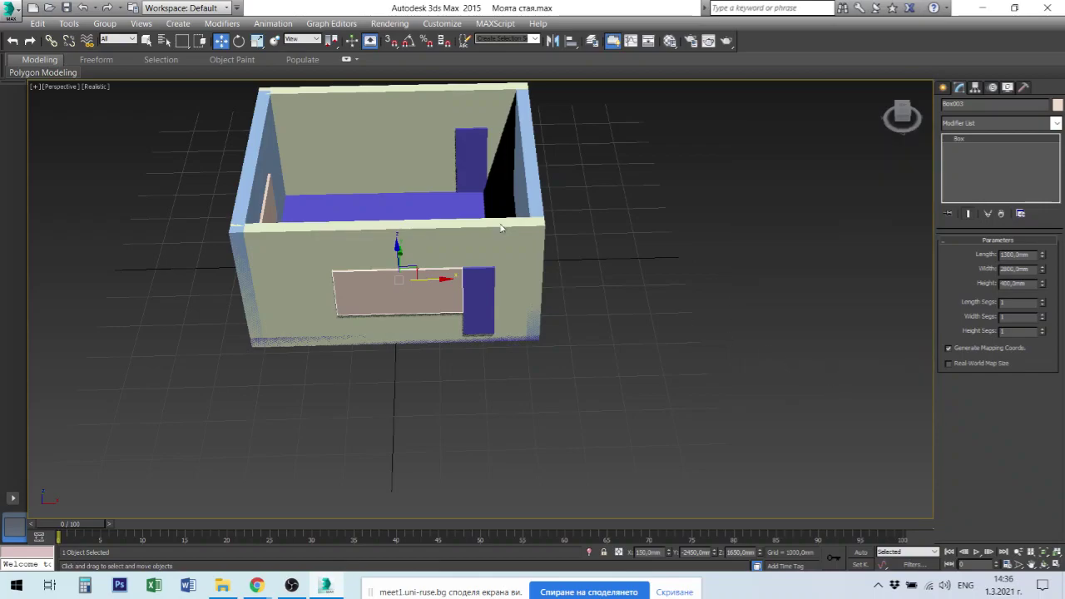
# Step: Align the window box Box004 on the blue wall to the window box Box003 in Z only, Maximum to Maximum
pyautogui.keyDown('alt'); pyautogui.moveTo(411, 291); pyautogui.dragTo(318, 293, button='middle'); pyautogui.keyUp('alt')
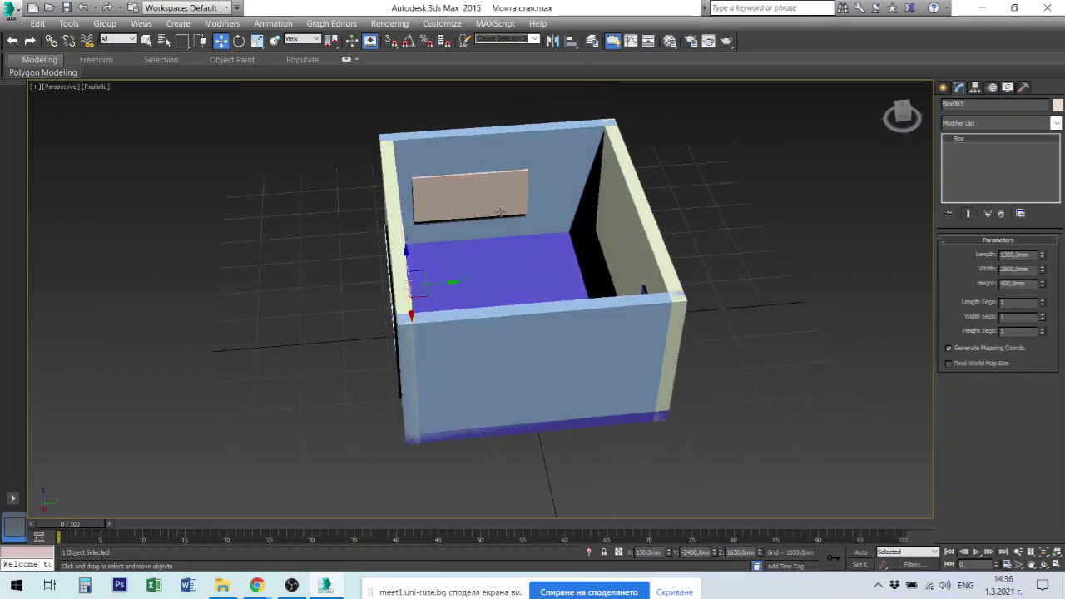
pyautogui.keyDown('alt'); pyautogui.moveTo(500, 209); pyautogui.dragTo(537, 218, button='middle'); pyautogui.keyUp('alt')
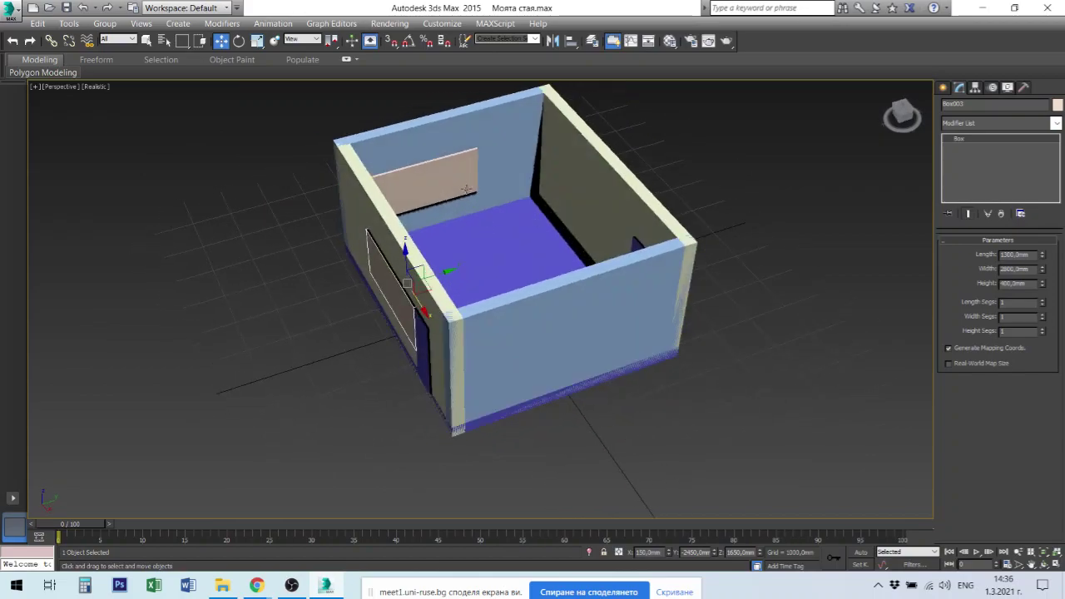
pyautogui.click(454, 176)
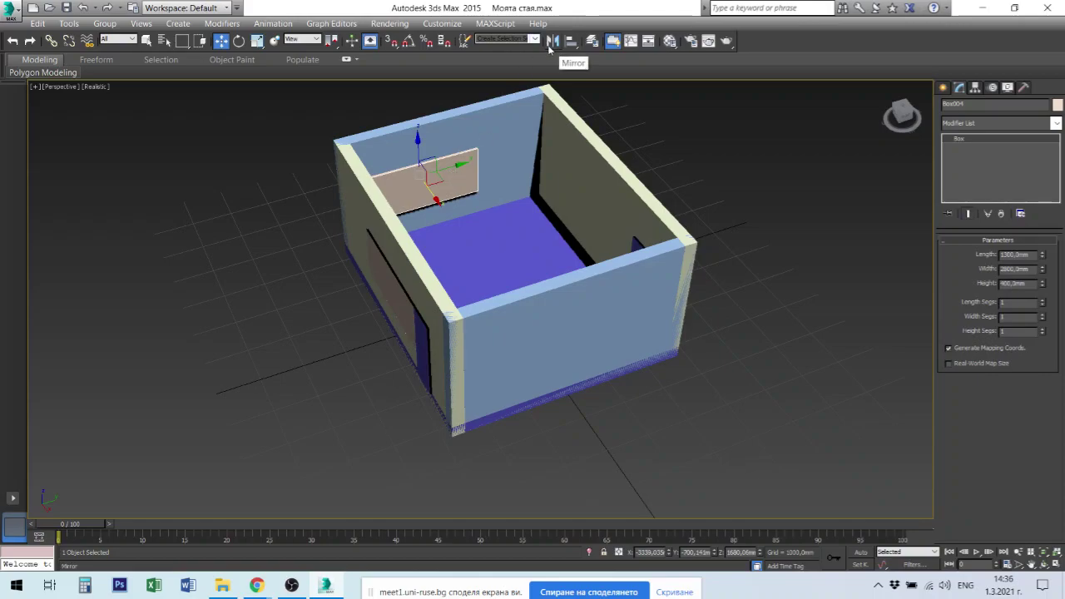
pyautogui.click(571, 41)
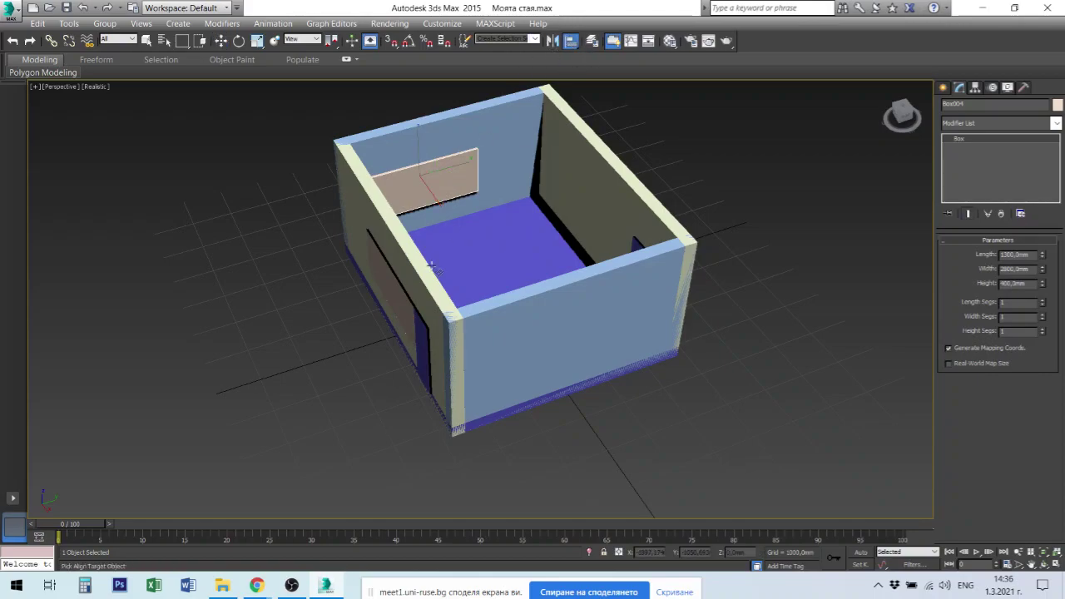
pyautogui.click(393, 296)
pyautogui.click(892, 179)
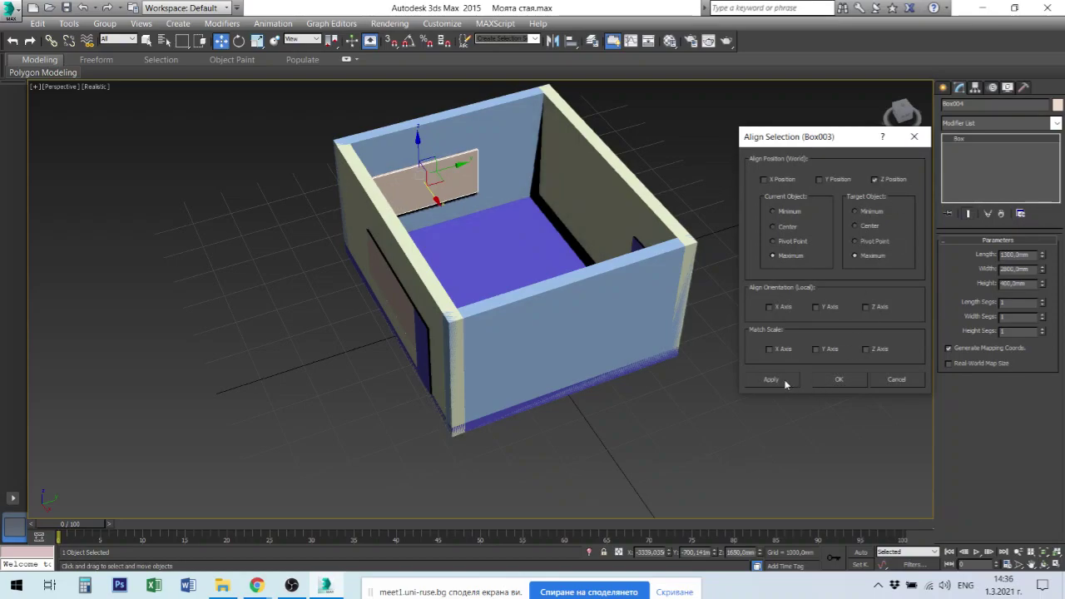
pyautogui.click(838, 379)
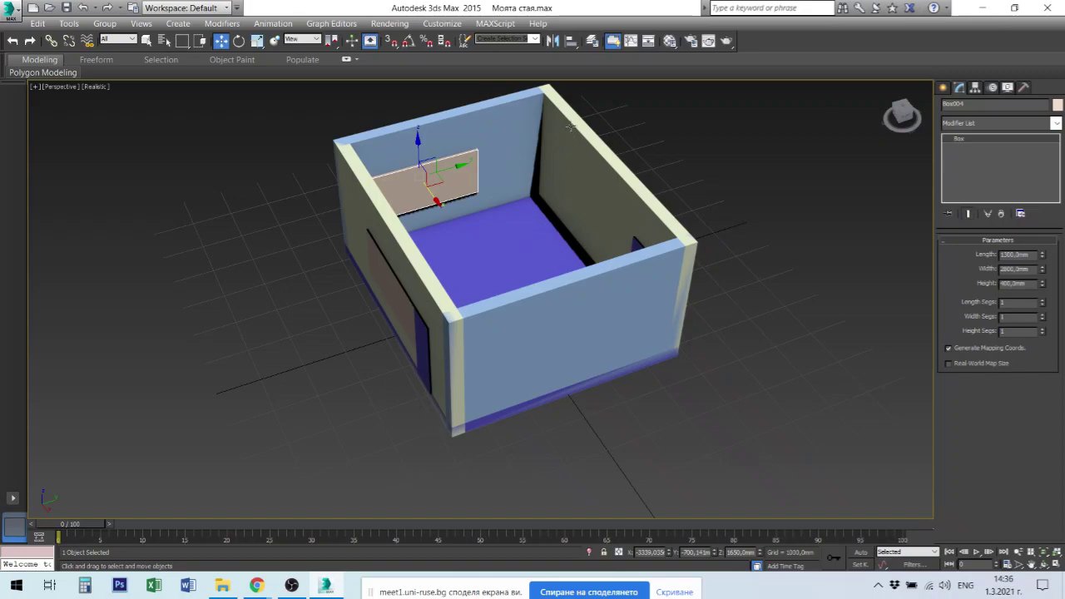
# Step: Align the window box Box004 to the blue wall around it in X and Y, Center to Center
pyautogui.click(571, 40)
pyautogui.click(496, 128)
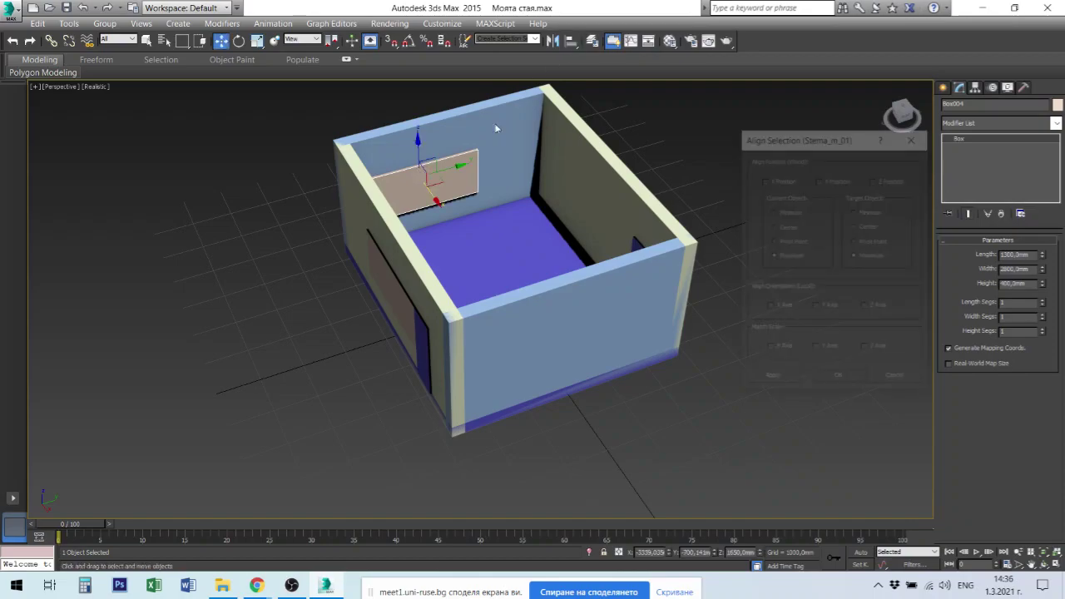
pyautogui.click(821, 179)
pyautogui.click(764, 179)
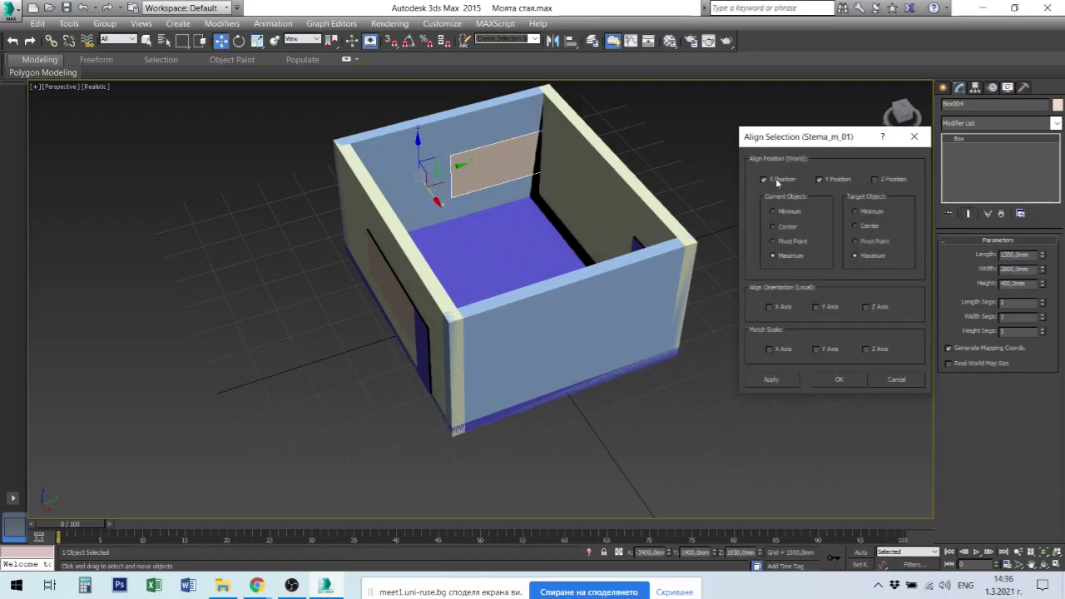
pyautogui.click(867, 227)
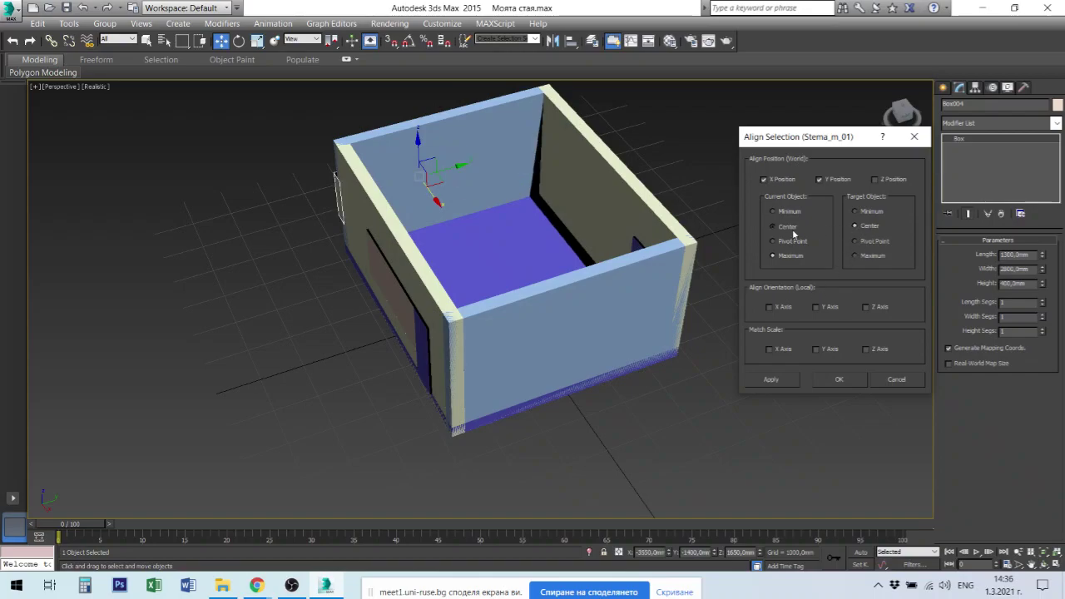
pyautogui.click(791, 228)
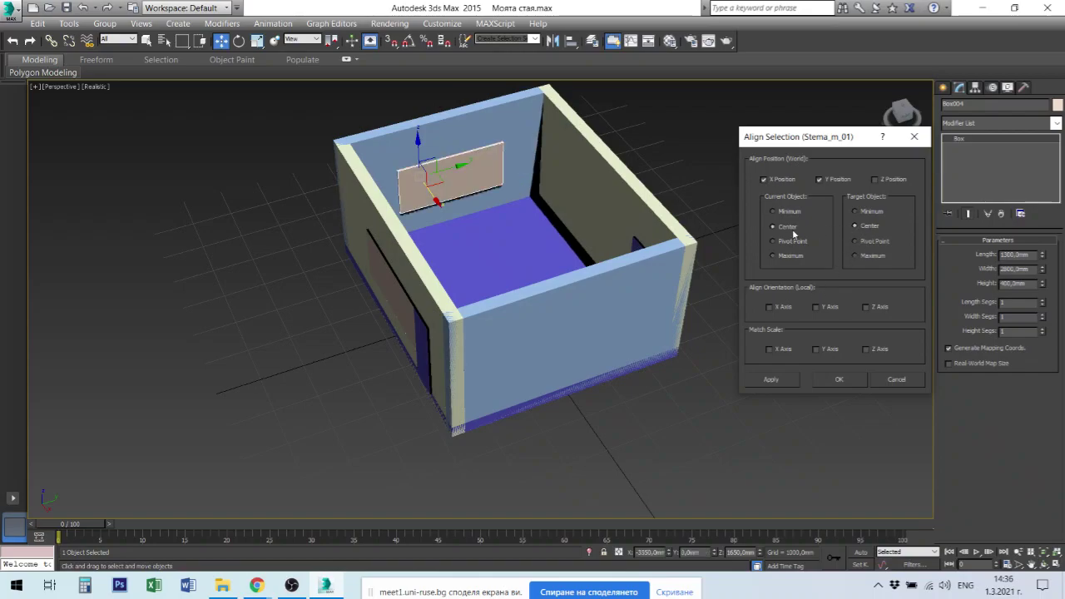
pyautogui.click(839, 380)
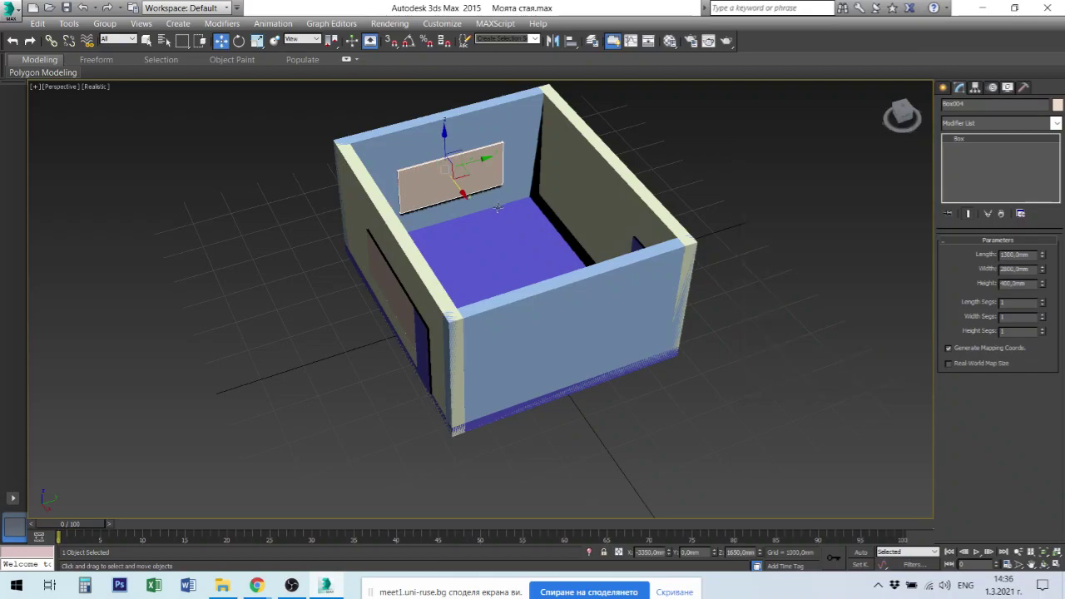
# Step: Examine the placement of the door and window boxes in the walls from several sides
pyautogui.keyDown('alt'); pyautogui.moveTo(622, 228); pyautogui.dragTo(655, 159, button='middle'); pyautogui.keyUp('alt')
pyautogui.keyDown('alt'); pyautogui.moveTo(695, 234); pyautogui.dragTo(621, 222, button='middle'); pyautogui.keyUp('alt')
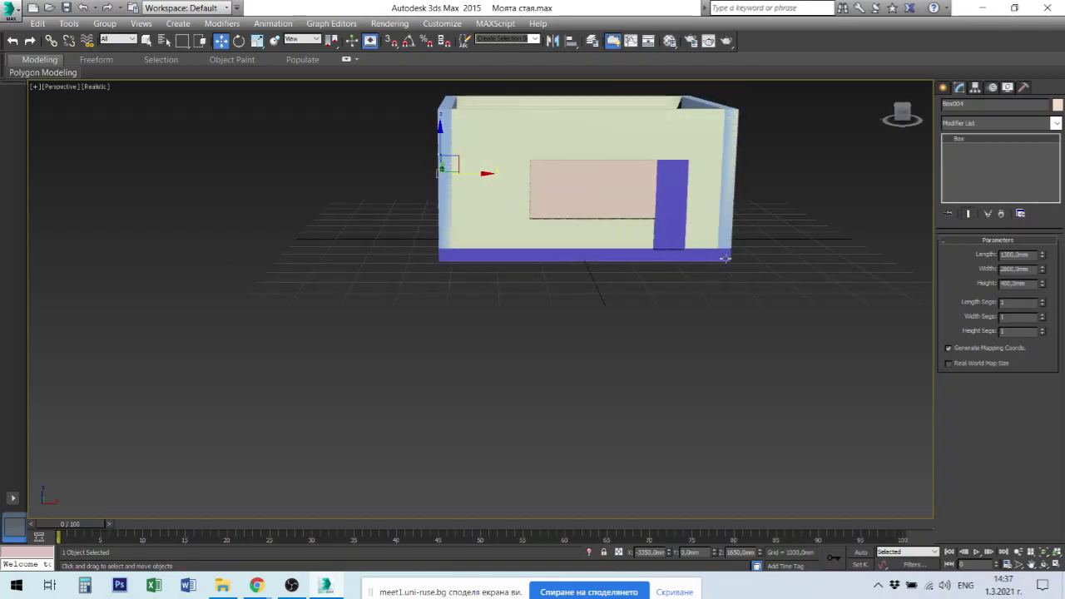
pyautogui.keyDown('alt'); pyautogui.moveTo(741, 264); pyautogui.dragTo(659, 127, button='middle'); pyautogui.keyUp('alt')
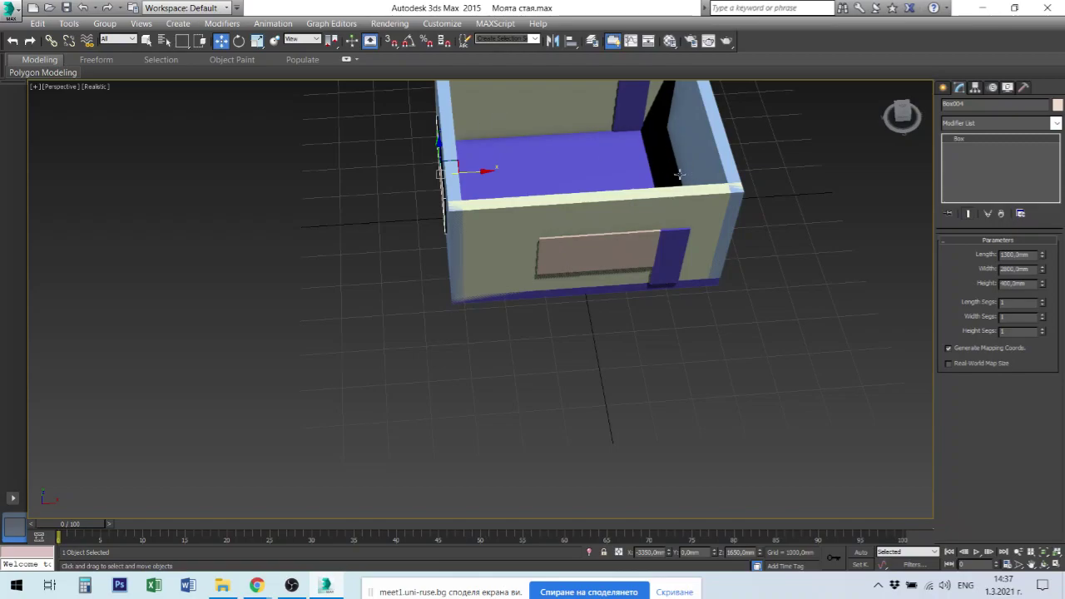
pyautogui.keyDown('alt'); pyautogui.moveTo(678, 173); pyautogui.dragTo(516, 173, button='middle'); pyautogui.keyUp('alt')
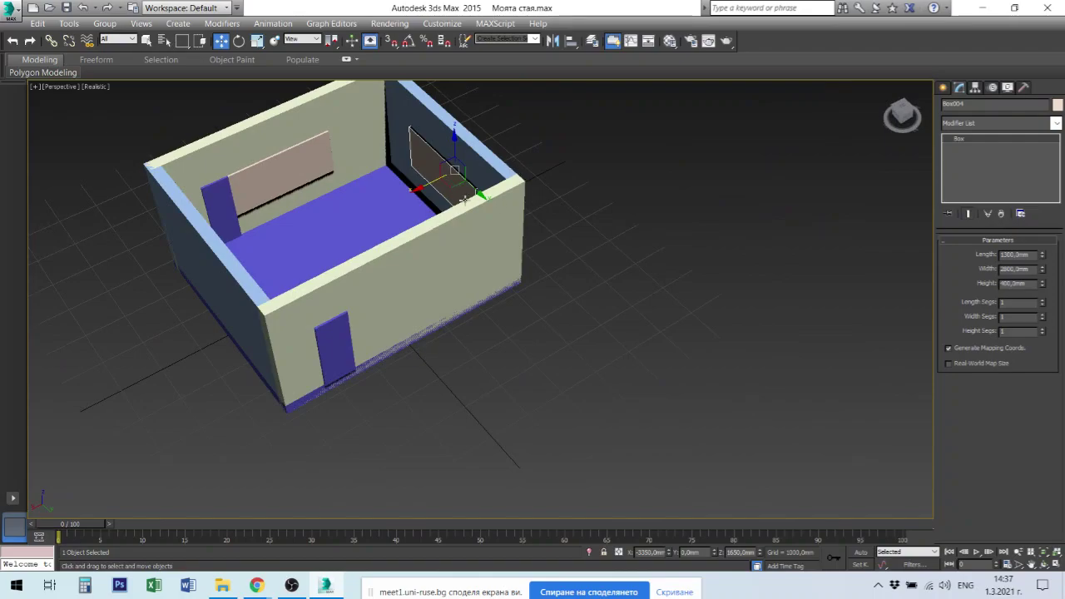
pyautogui.moveTo(658, 269); pyautogui.dragTo(732, 324, button='middle')
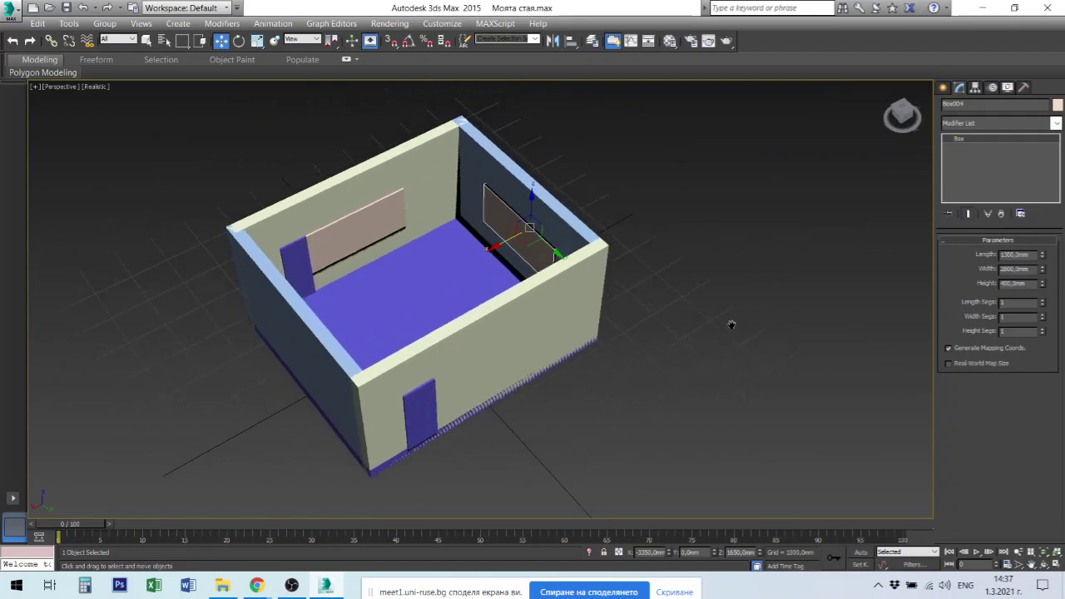
pyautogui.rightClick(683, 339)
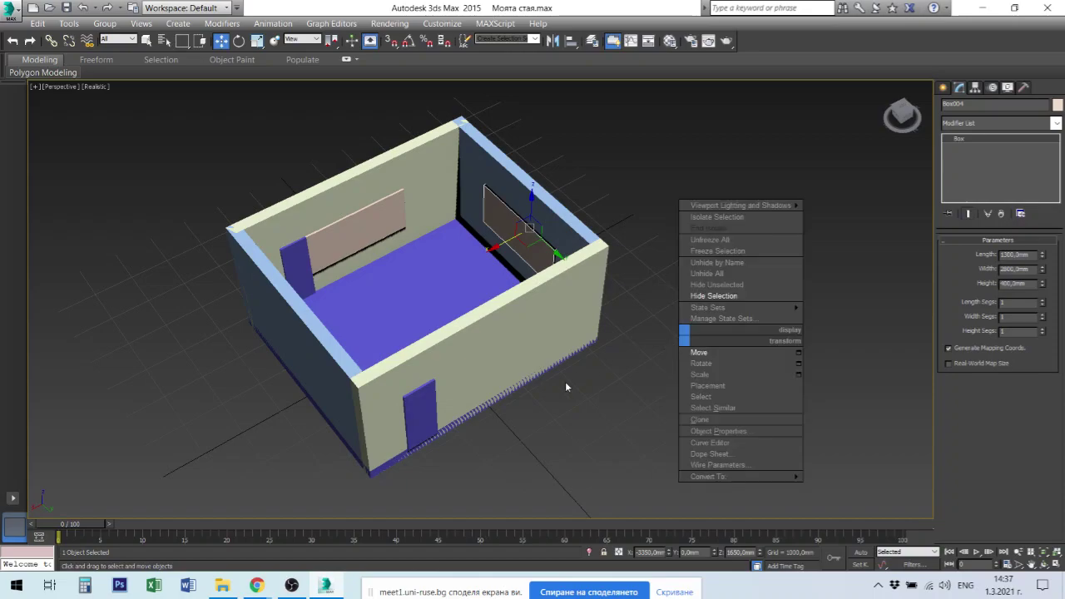
pyautogui.click(419, 407)
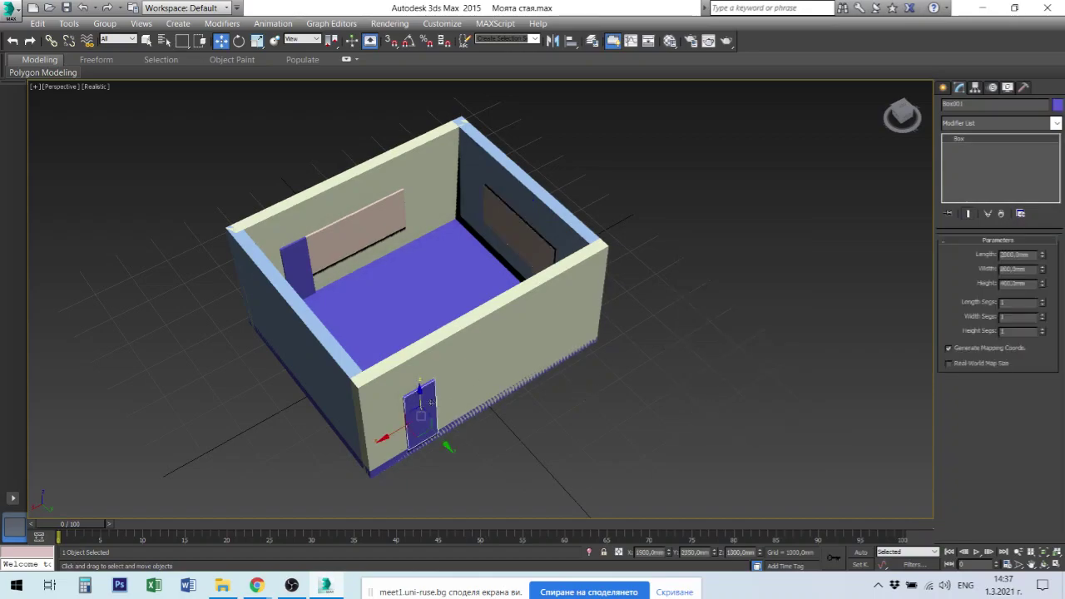
pyautogui.click(603, 378)
# Step: Set the X position of the window box Box003 beside the door box to 50 mm
pyautogui.click(341, 241)
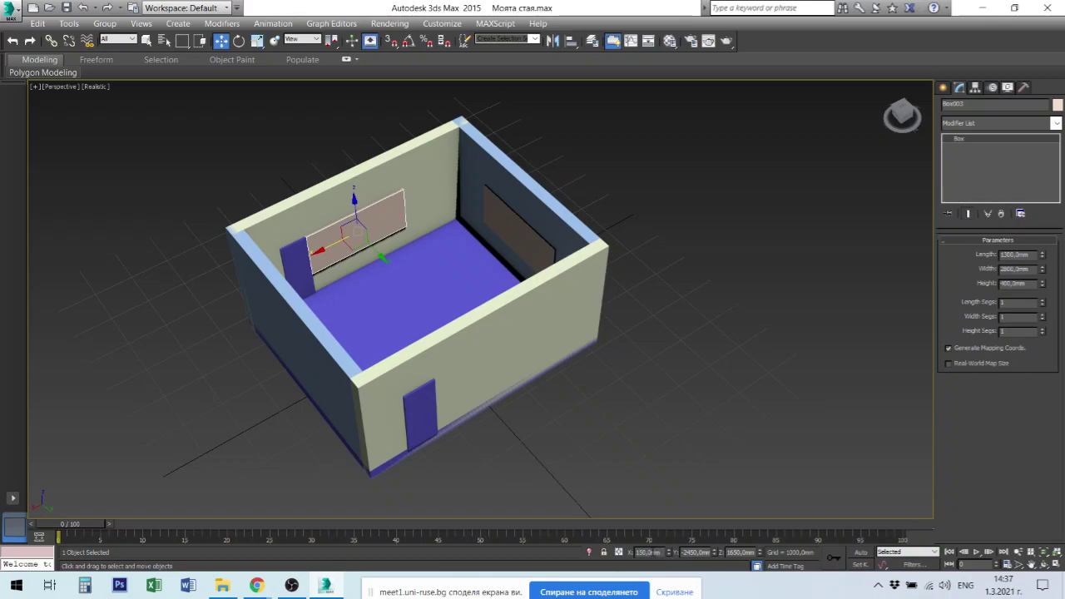
pyautogui.doubleClick(642, 552)
pyautogui.write('50')
pyautogui.press('Return')
pyautogui.scroll(-2, 313, 258)
pyautogui.scroll(6, 313, 257)
pyautogui.scroll(2, 312, 257)
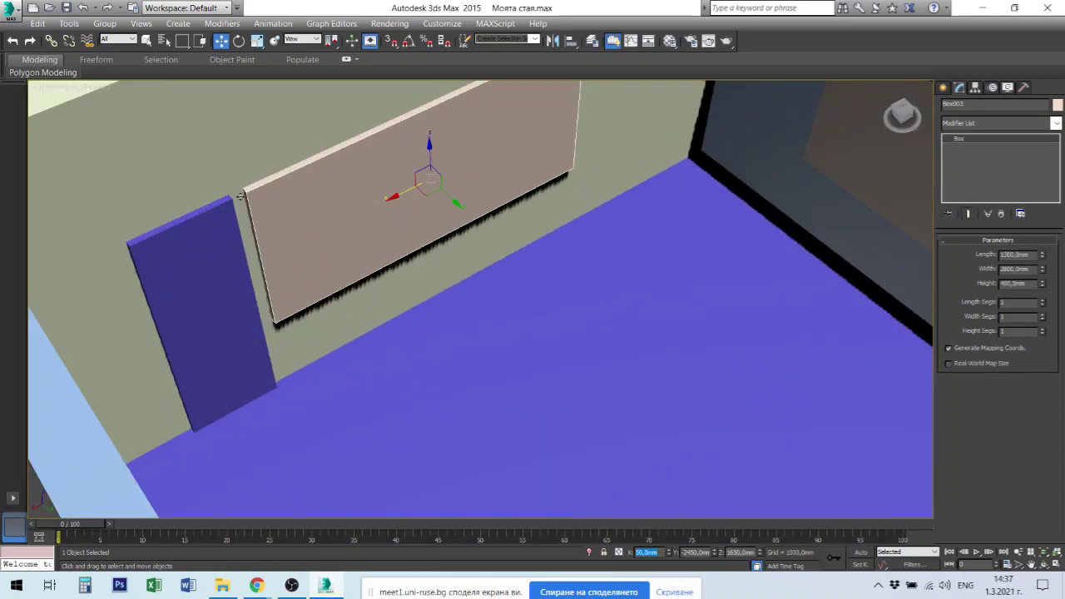
pyautogui.scroll(-8, 289, 222)
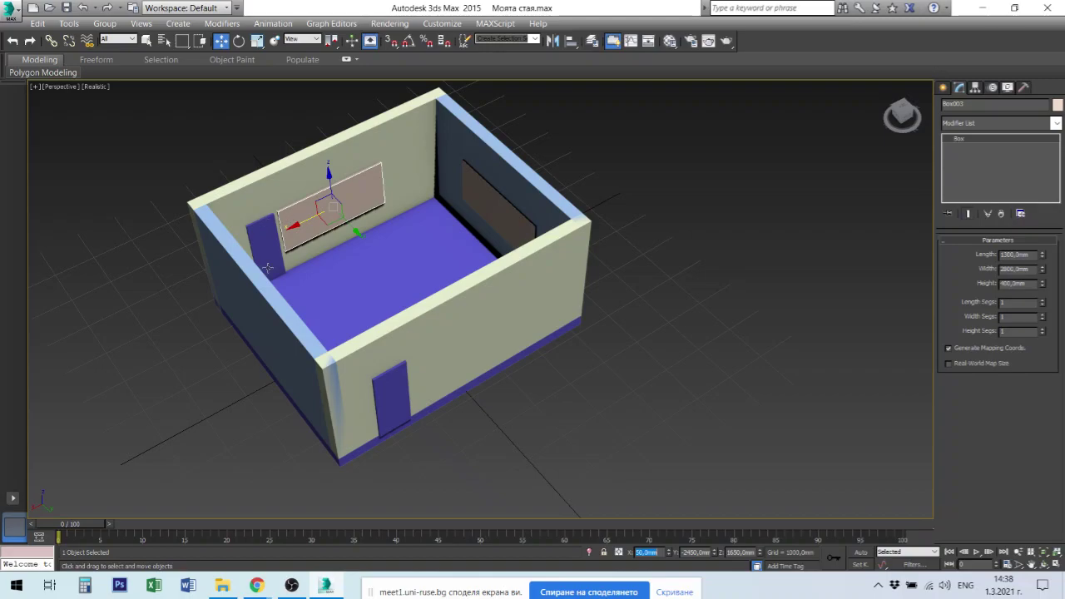
pyautogui.click(750, 391)
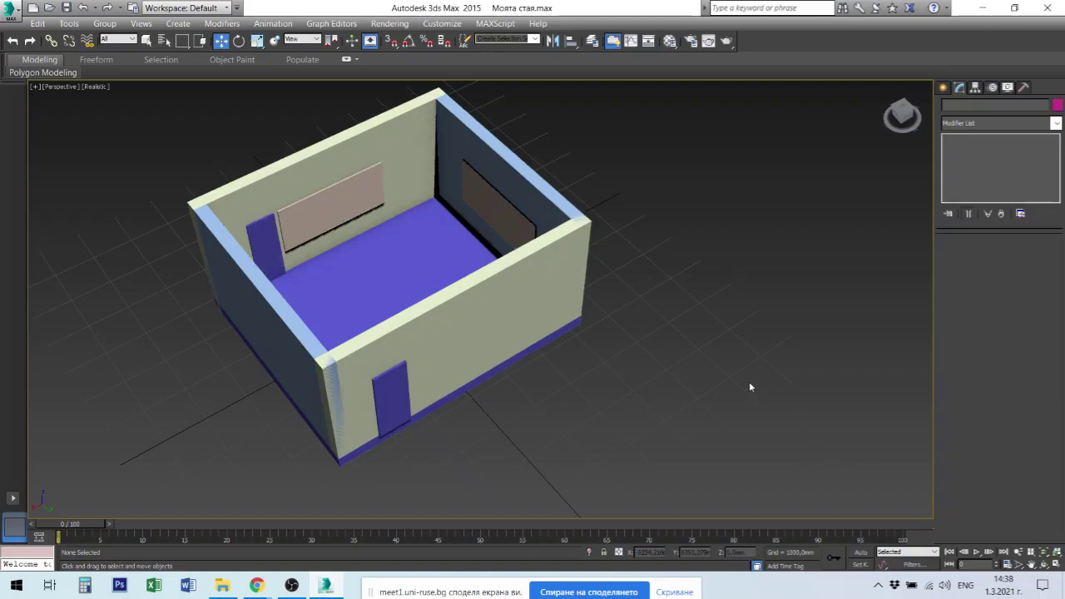
# Step: Start a Boolean compound object with the cream wall containing only the 800 mm wide door box as operand A
pyautogui.click(942, 88)
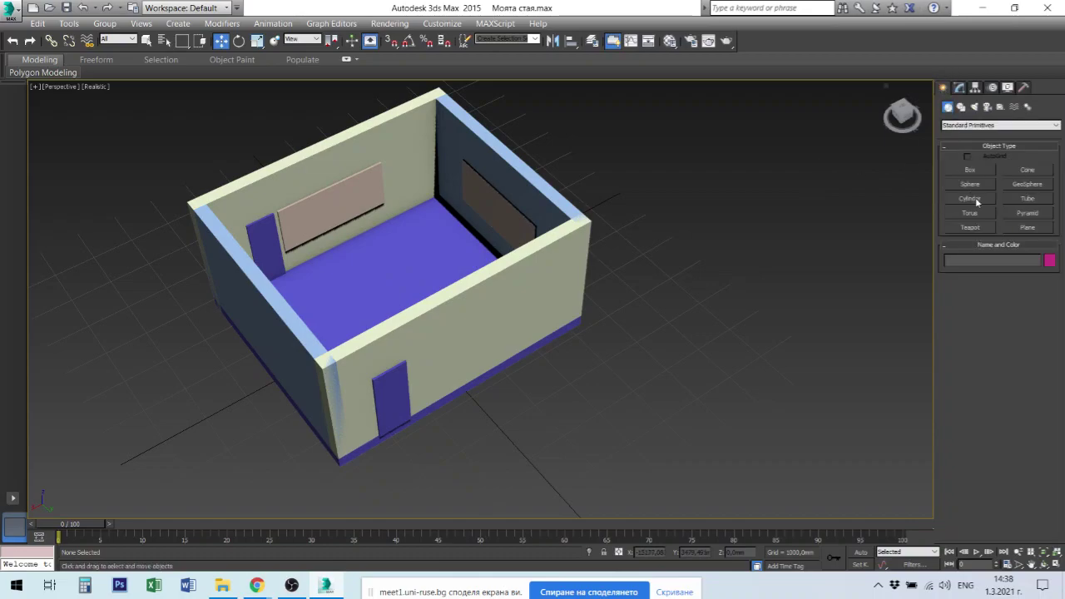
pyautogui.click(991, 125)
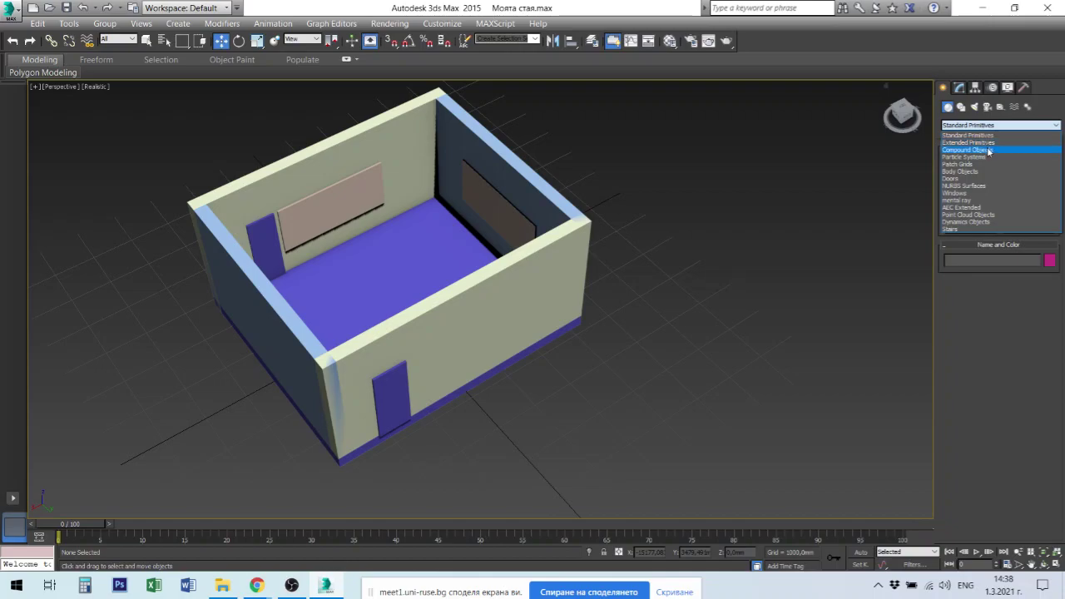
pyautogui.click(990, 151)
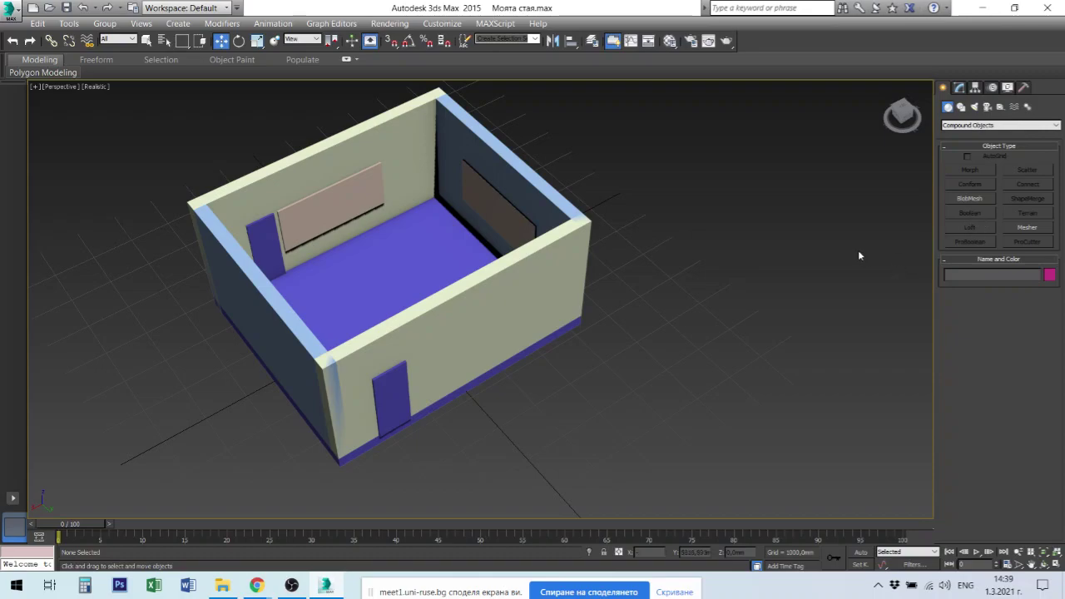
pyautogui.click(513, 287)
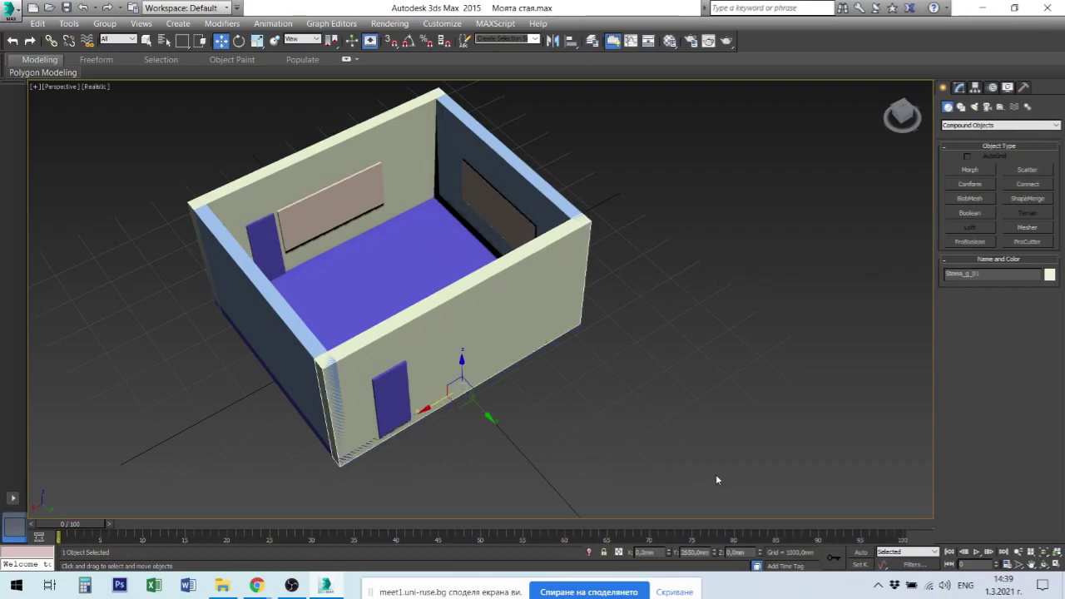
pyautogui.click(968, 212)
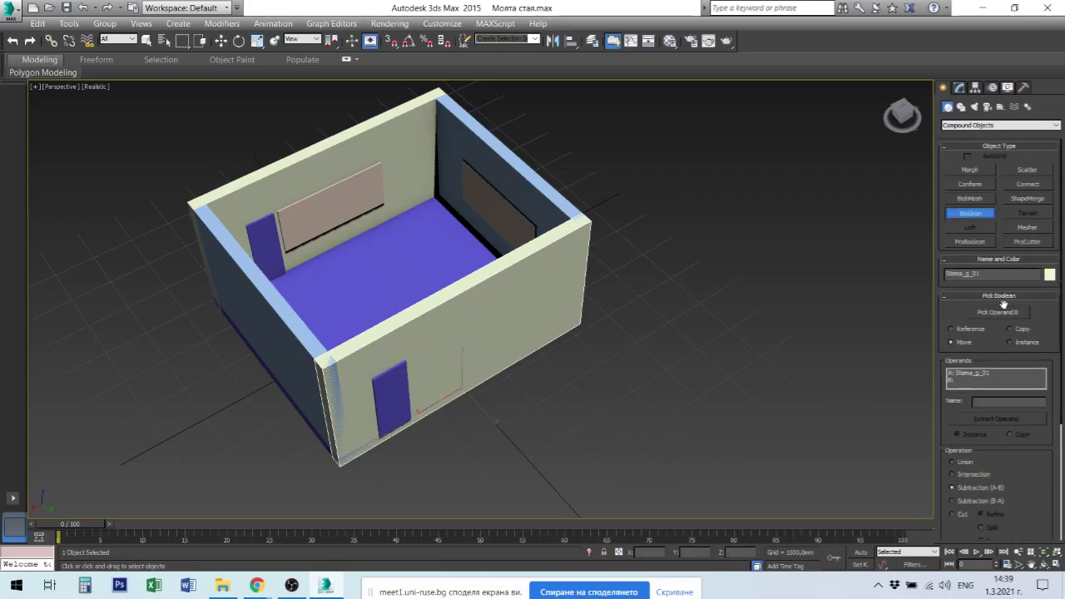
# Step: Examine the Boolean's operand picking, operand list, operation and display/update options
pyautogui.click(999, 296)
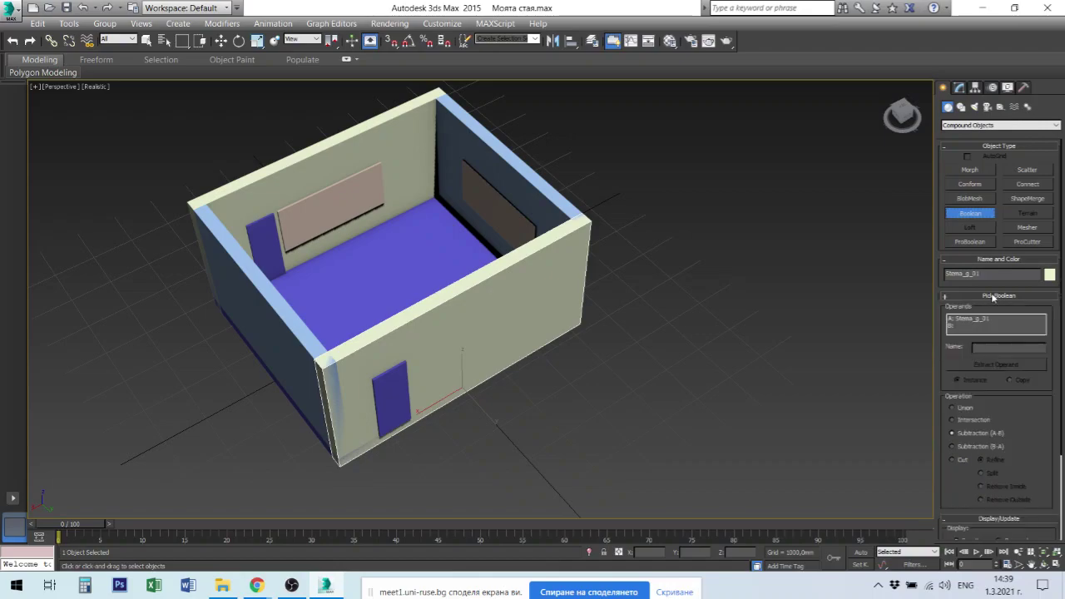
pyautogui.click(949, 299)
pyautogui.click(948, 299)
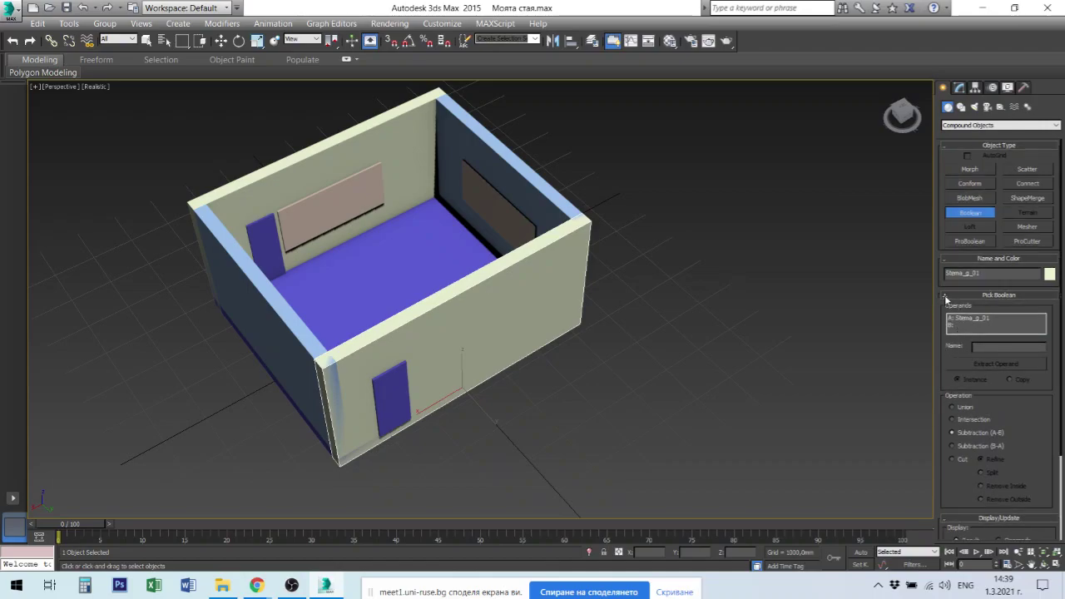
pyautogui.click(944, 297)
pyautogui.scroll(-3, 1003, 493)
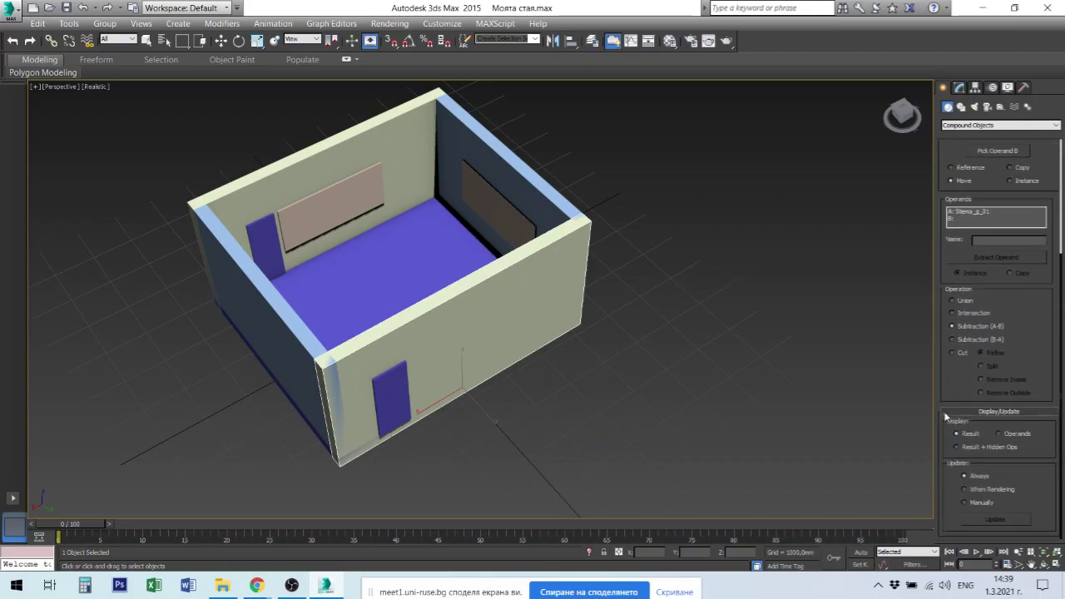
pyautogui.scroll(3, 947, 418)
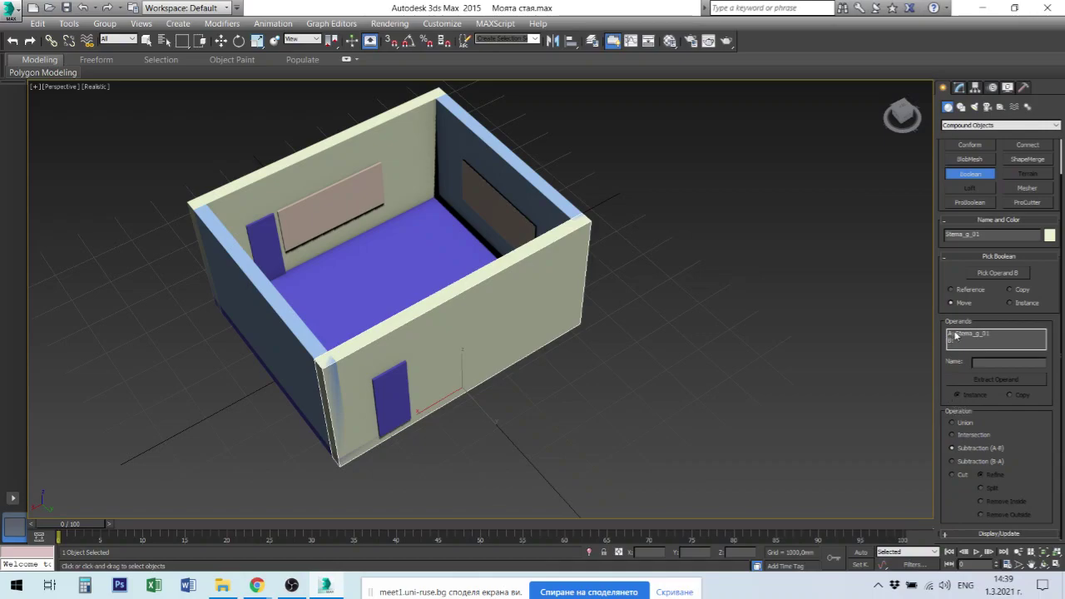
pyautogui.click(946, 257)
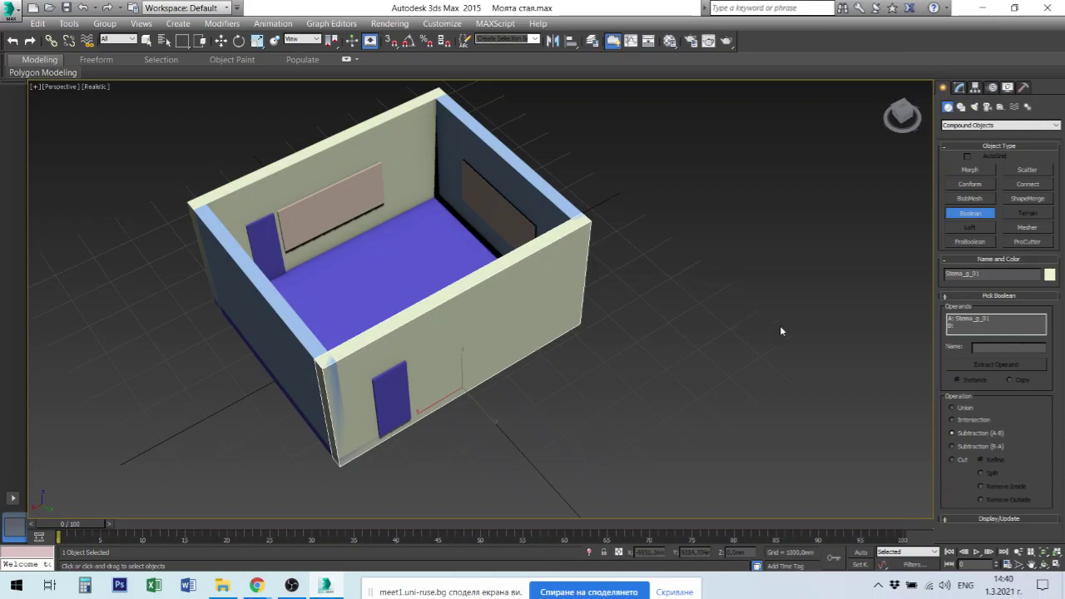
pyautogui.click(1000, 295)
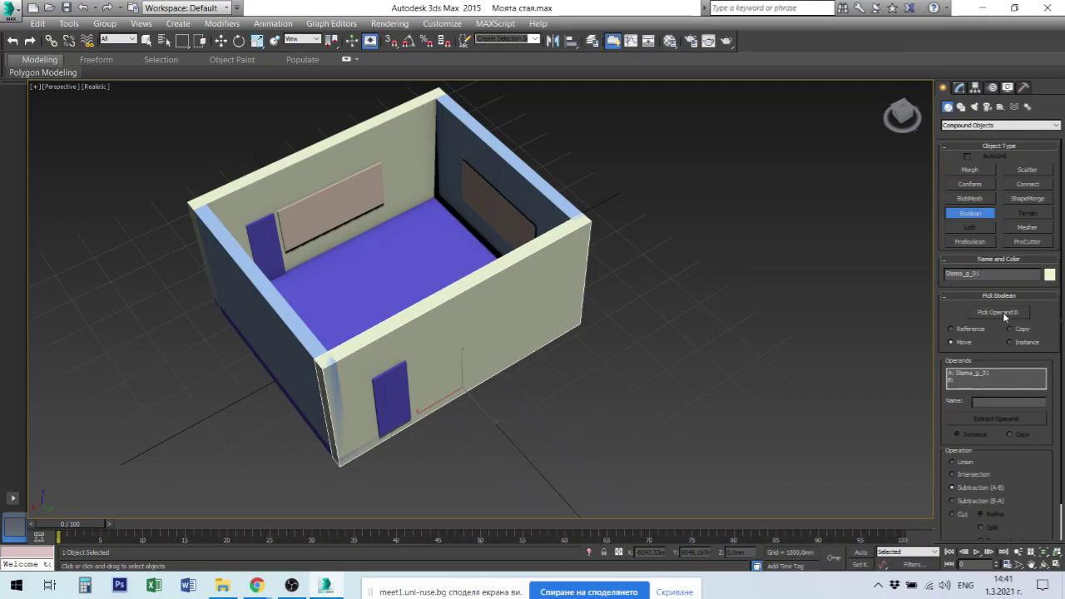
pyautogui.scroll(-1, 1017, 455)
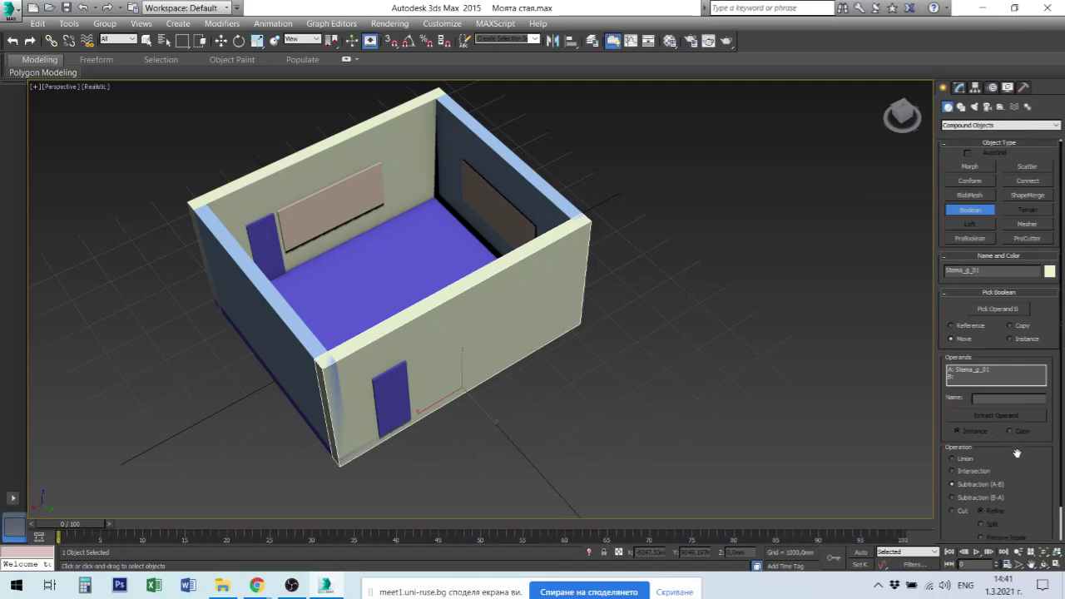
pyautogui.scroll(-2, 1016, 455)
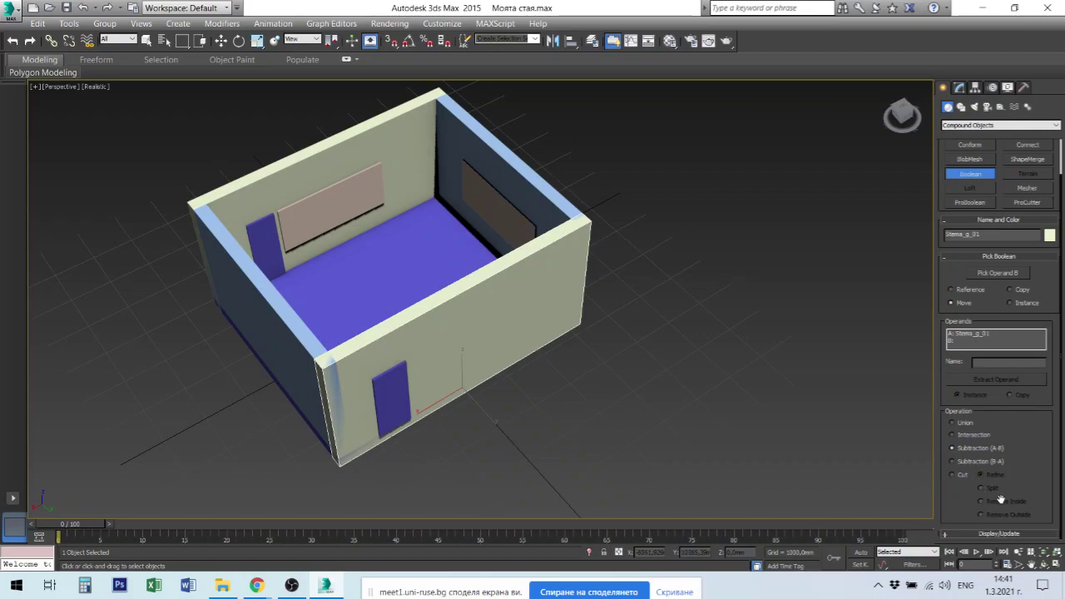
pyautogui.click(948, 536)
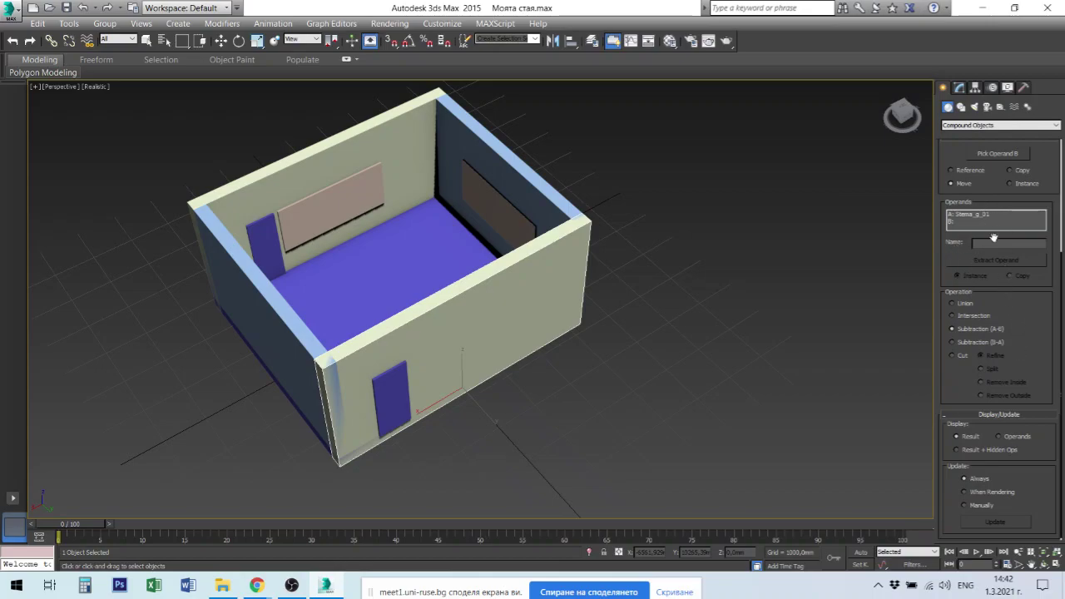
# Step: Subtract the 800 mm wide door box from the wall as operand B, using Move and Subtraction (A-B)
pyautogui.click(1000, 155)
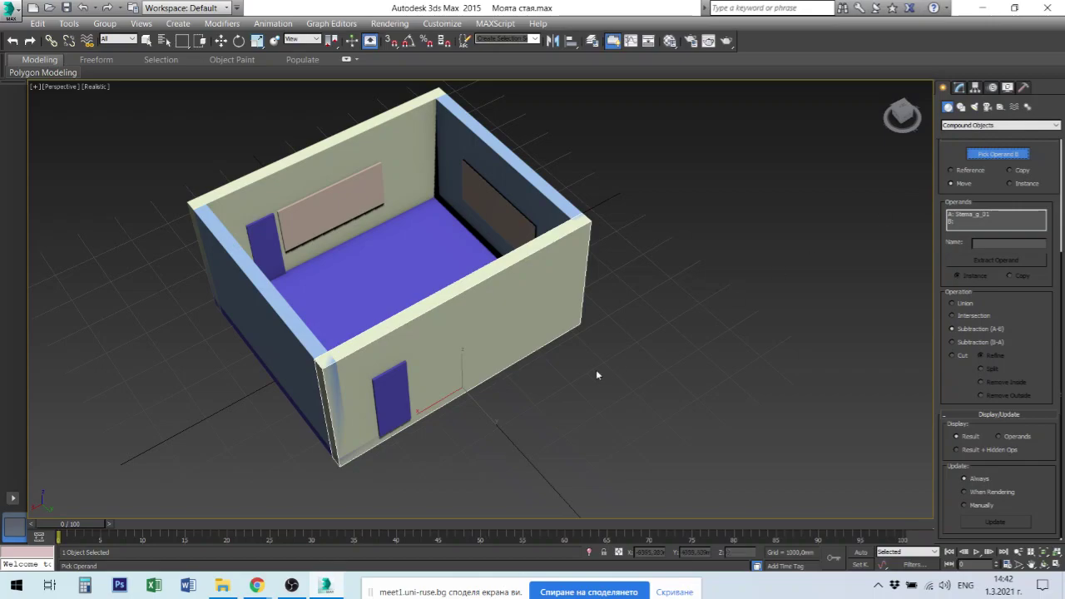
pyautogui.click(394, 400)
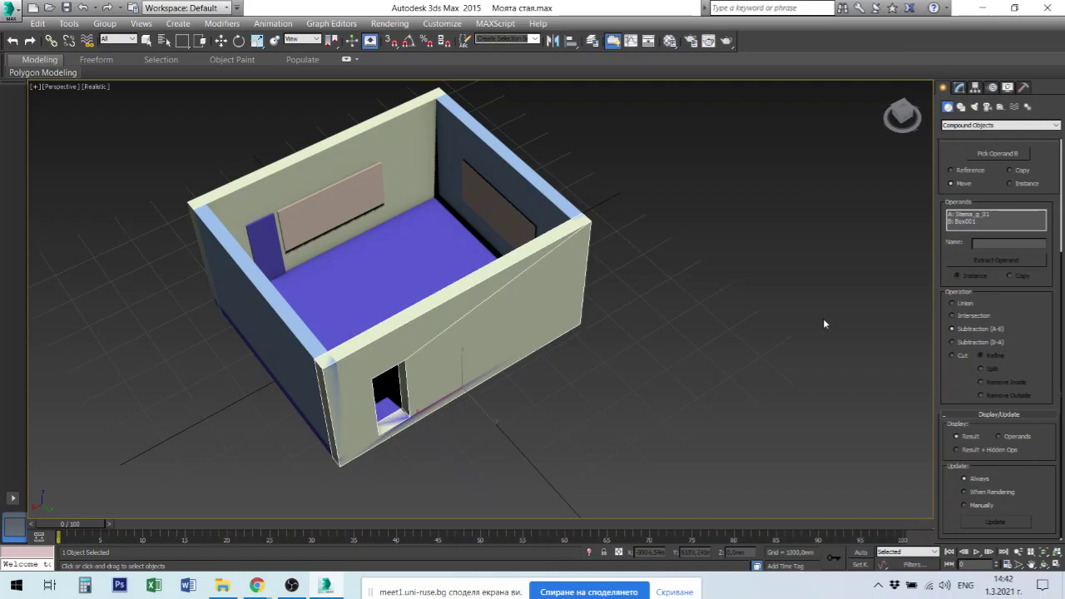
pyautogui.press('w')
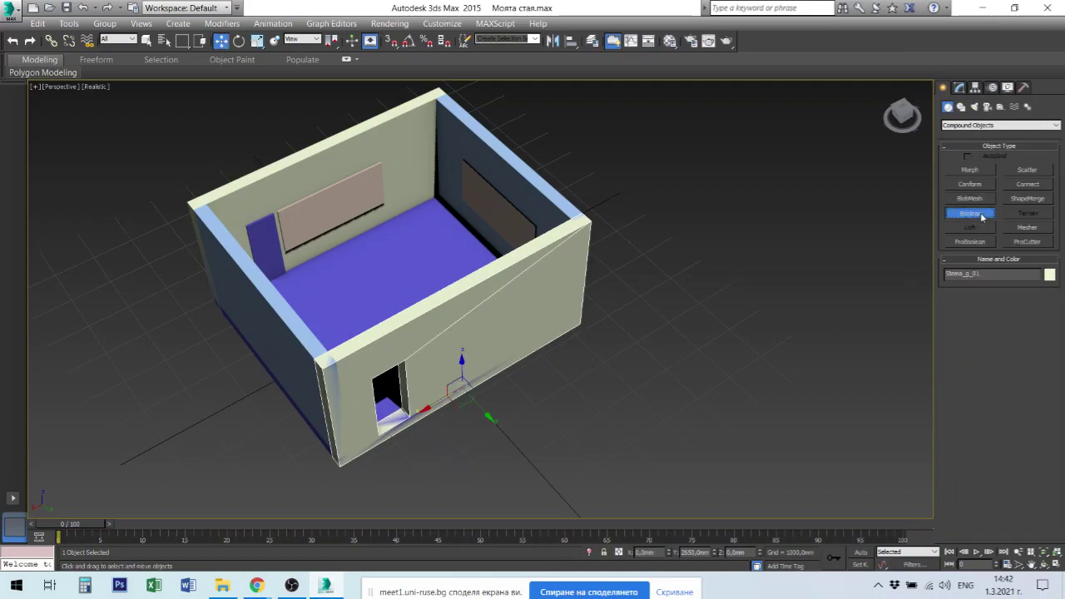
pyautogui.click(980, 214)
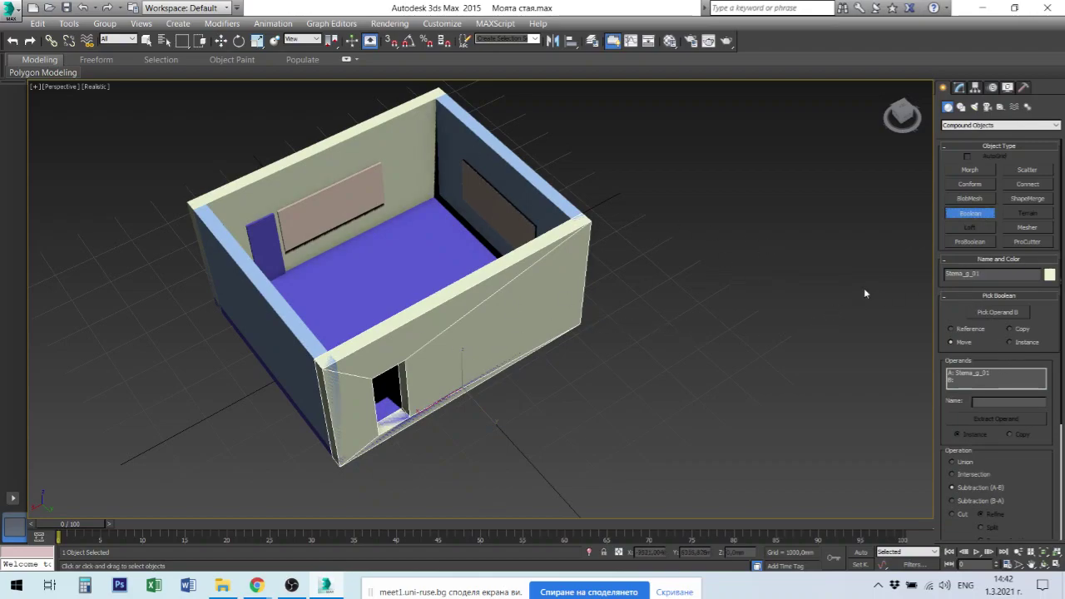
pyautogui.press('w')
pyautogui.click(828, 327)
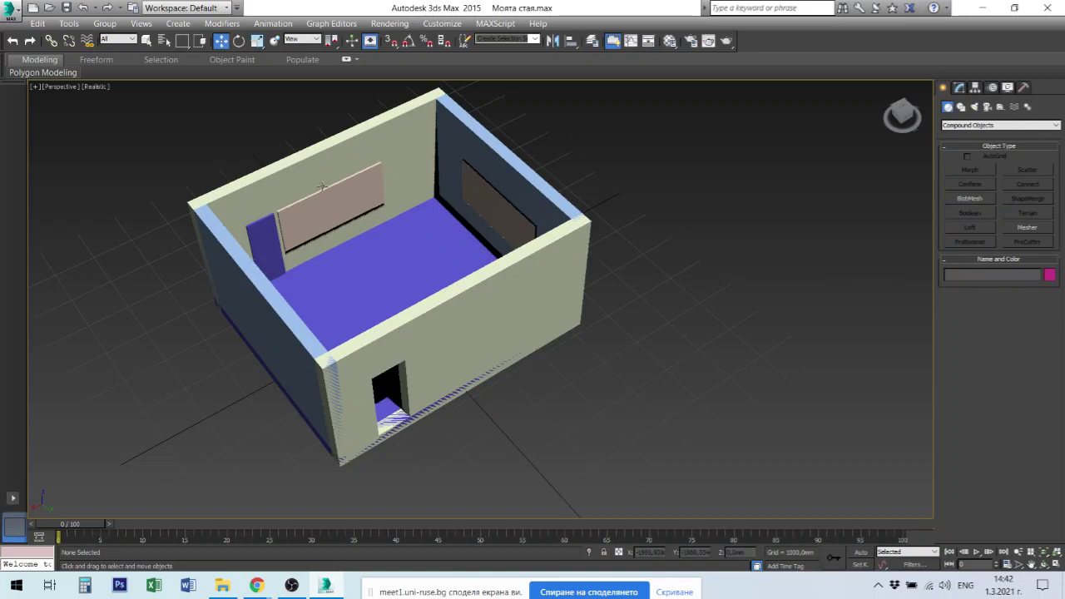
# Step: Subtract the window box Box003 from the far cream wall with a Boolean, using Move and Subtraction (A-B)
pyautogui.click(349, 156)
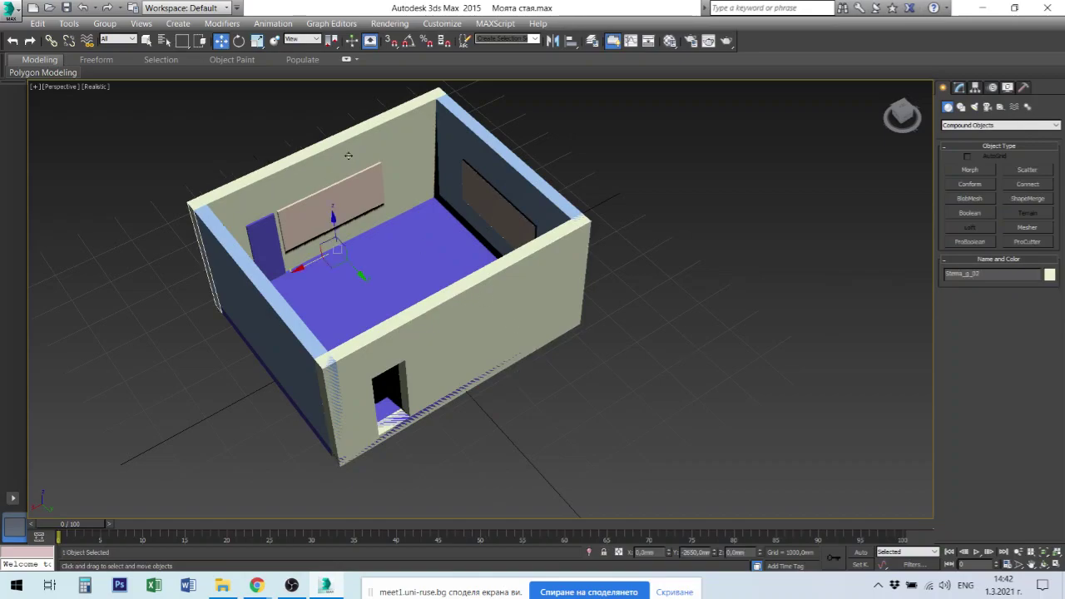
pyautogui.click(982, 216)
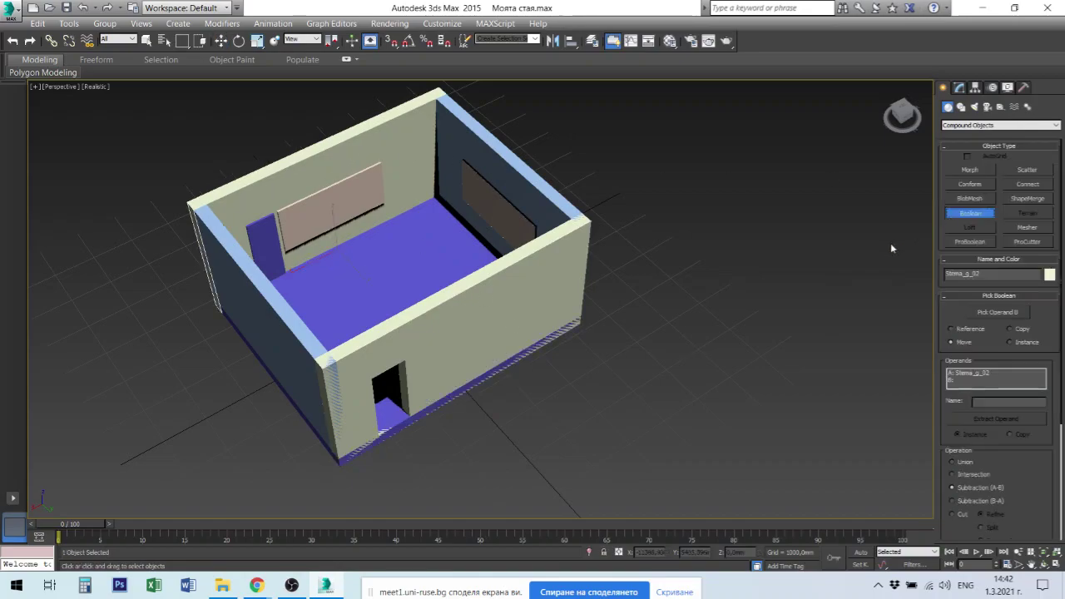
pyautogui.click(1013, 313)
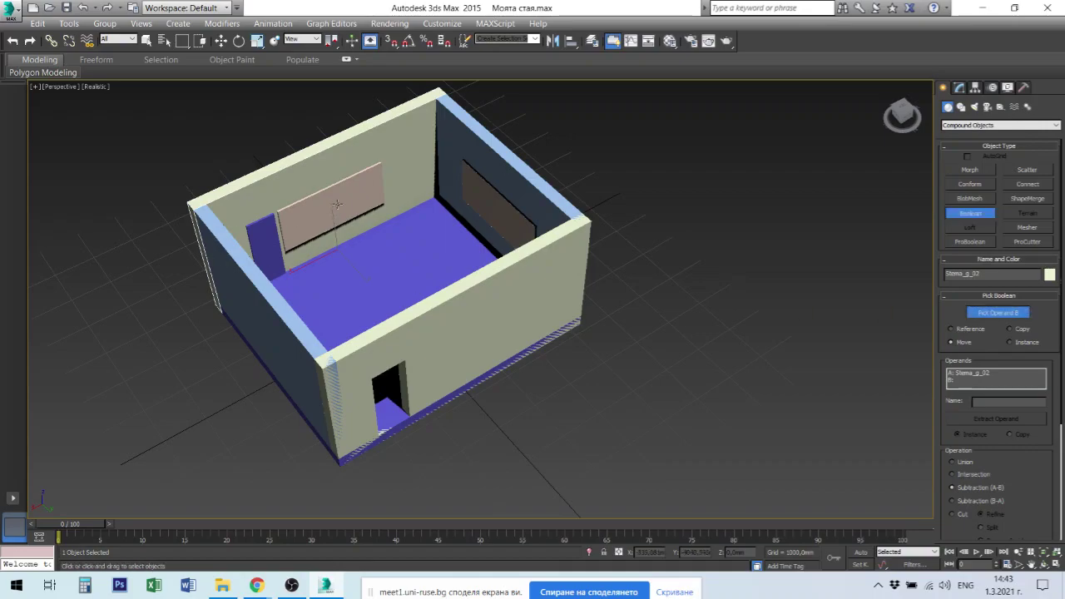
pyautogui.click(337, 204)
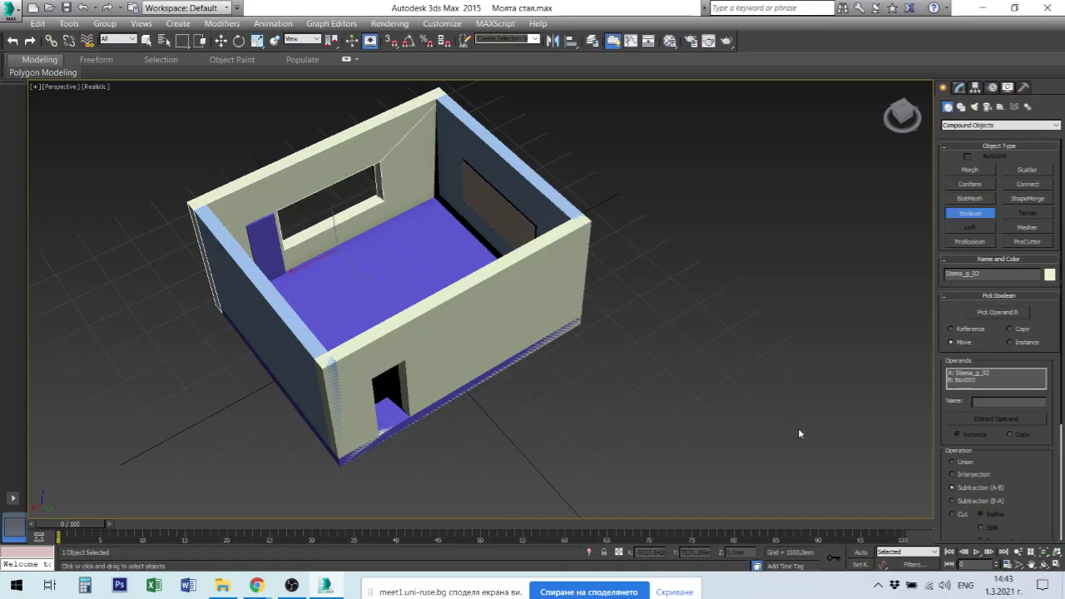
# Step: Try Union, Intersection and Subtraction (B-A) on the window Boolean, and restore Subtraction (A-B)
pyautogui.click(966, 464)
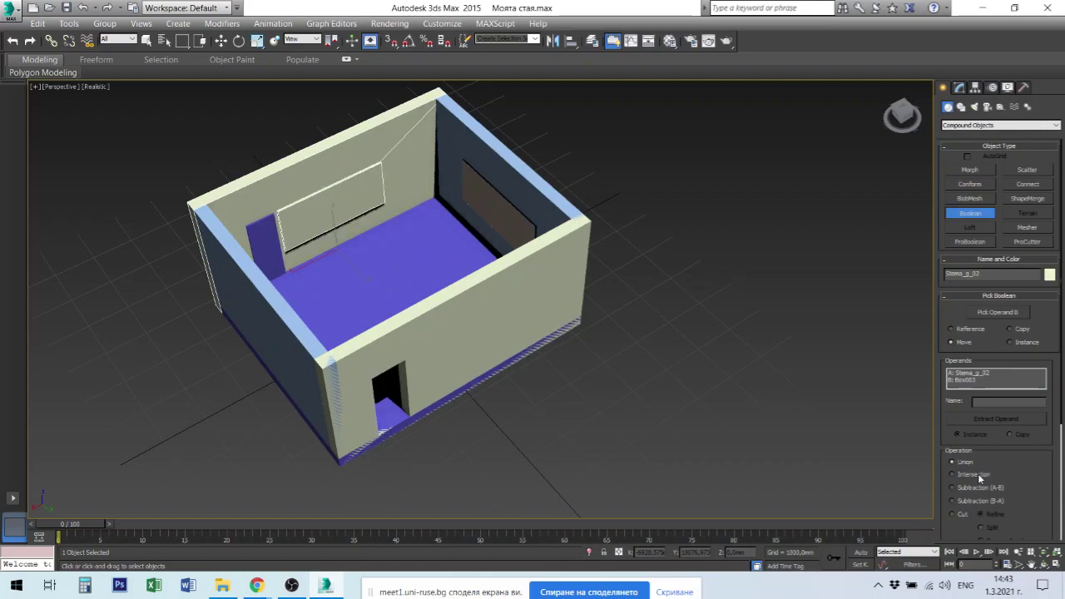
pyautogui.click(953, 475)
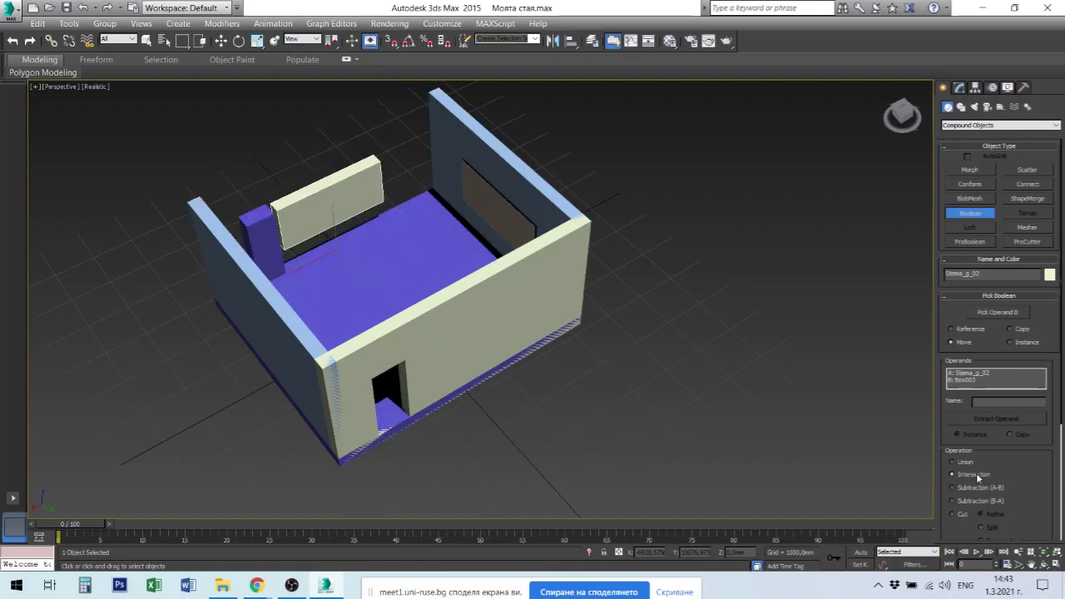
pyautogui.click(975, 489)
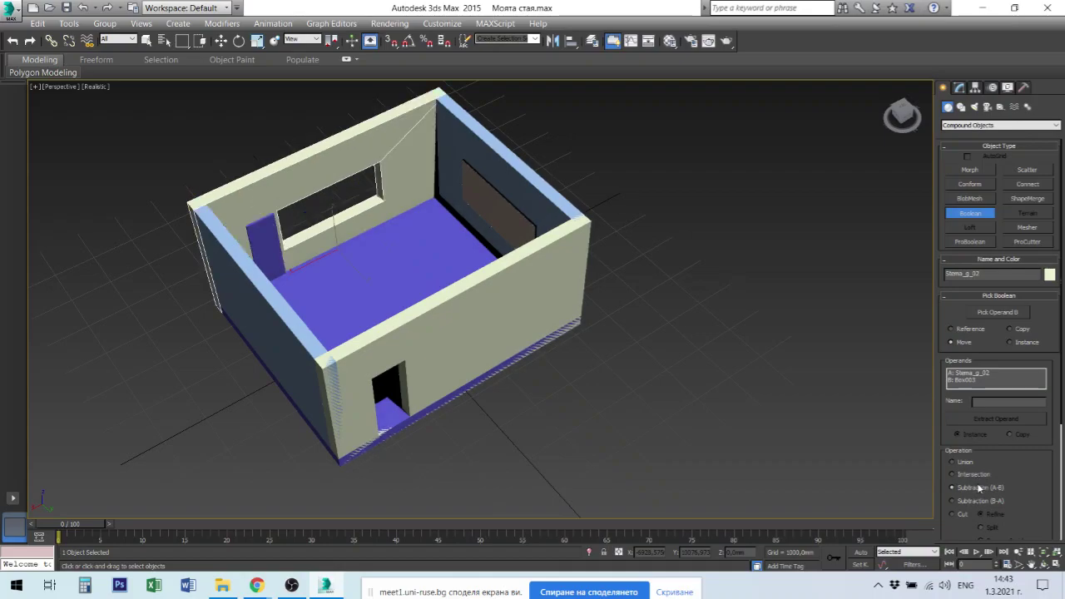
pyautogui.click(970, 501)
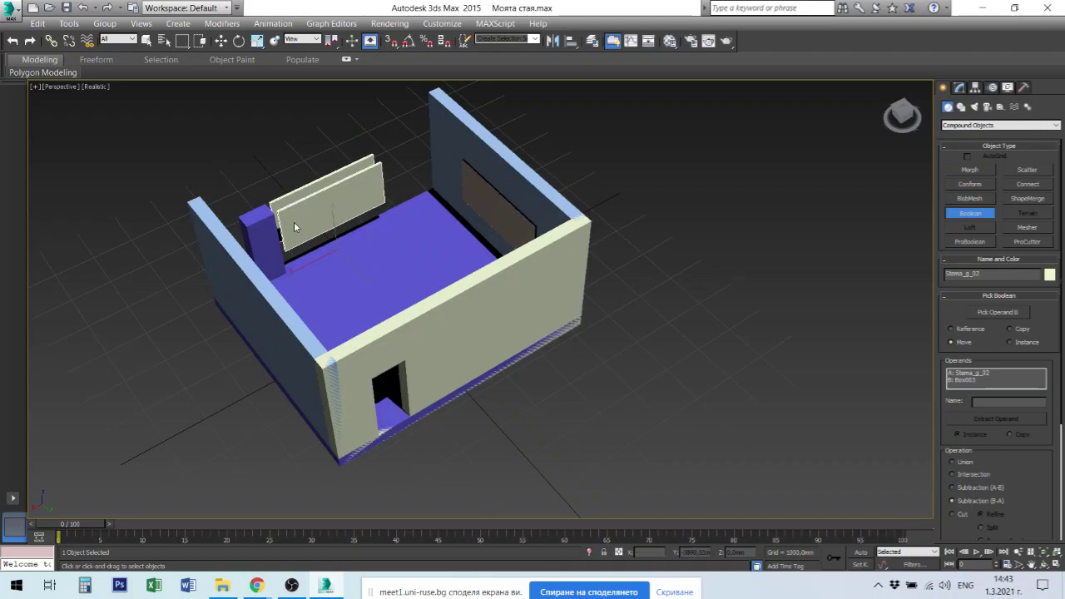
pyautogui.click(953, 488)
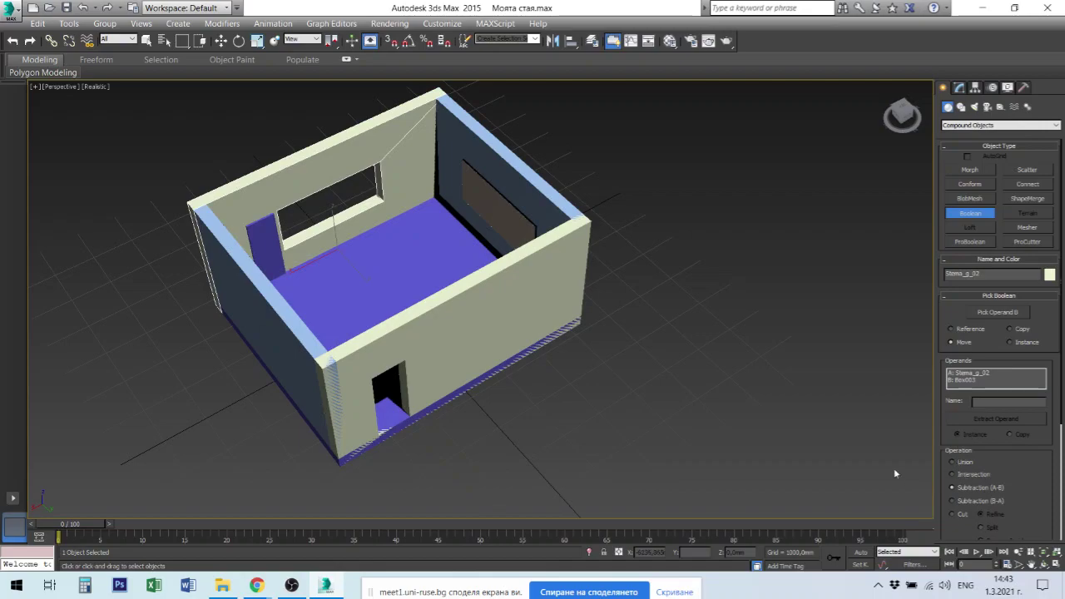
pyautogui.click(972, 488)
pyautogui.click(969, 502)
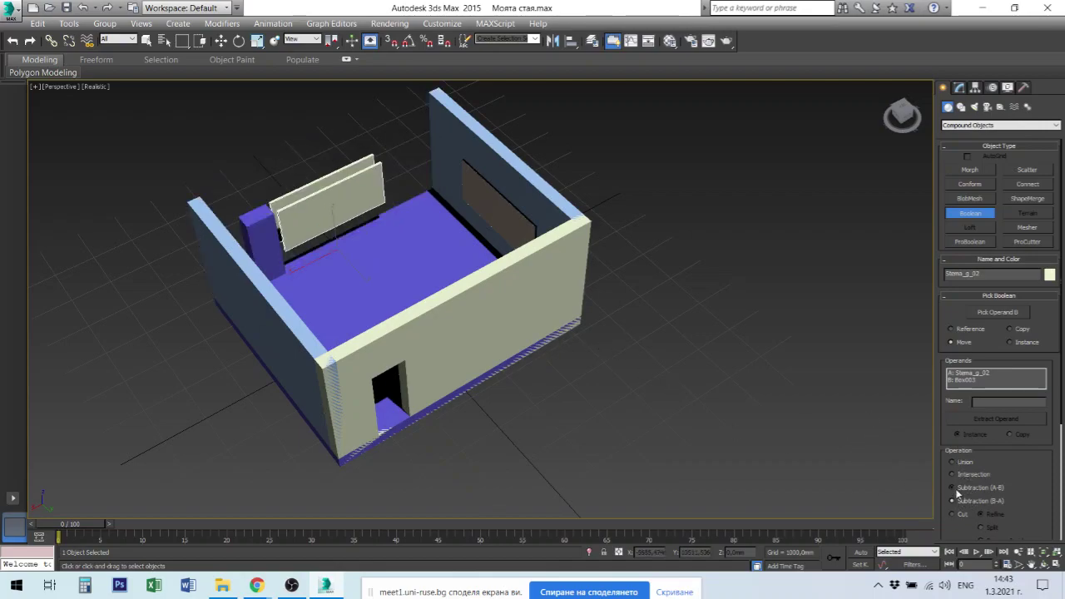
pyautogui.click(957, 491)
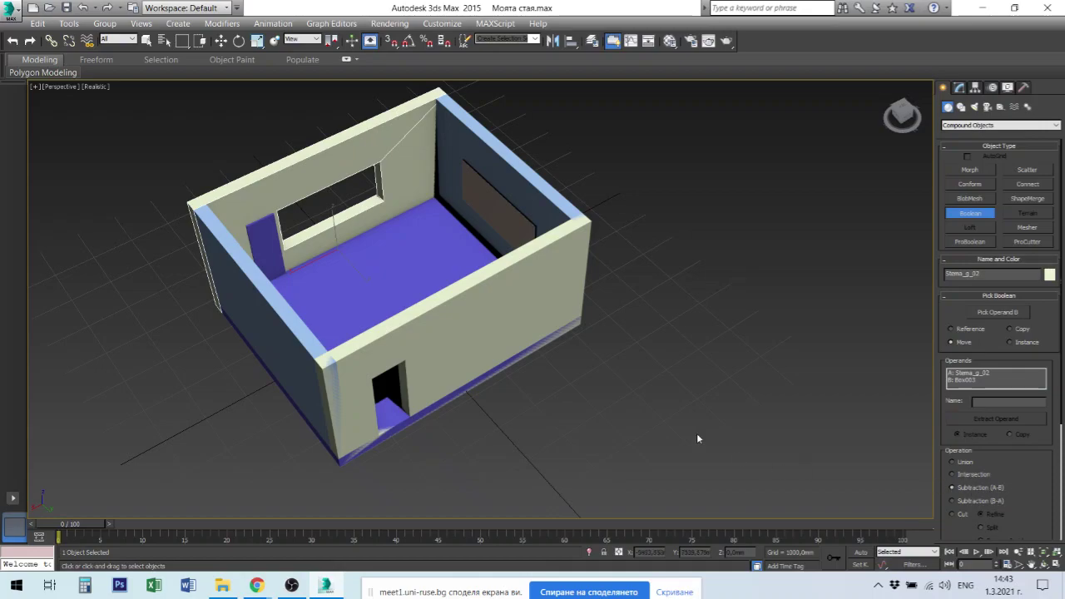
# Step: Subtract the door box Box002 from the same cream wall with a new Boolean, using Move and Subtraction (A-B)
pyautogui.press('w')
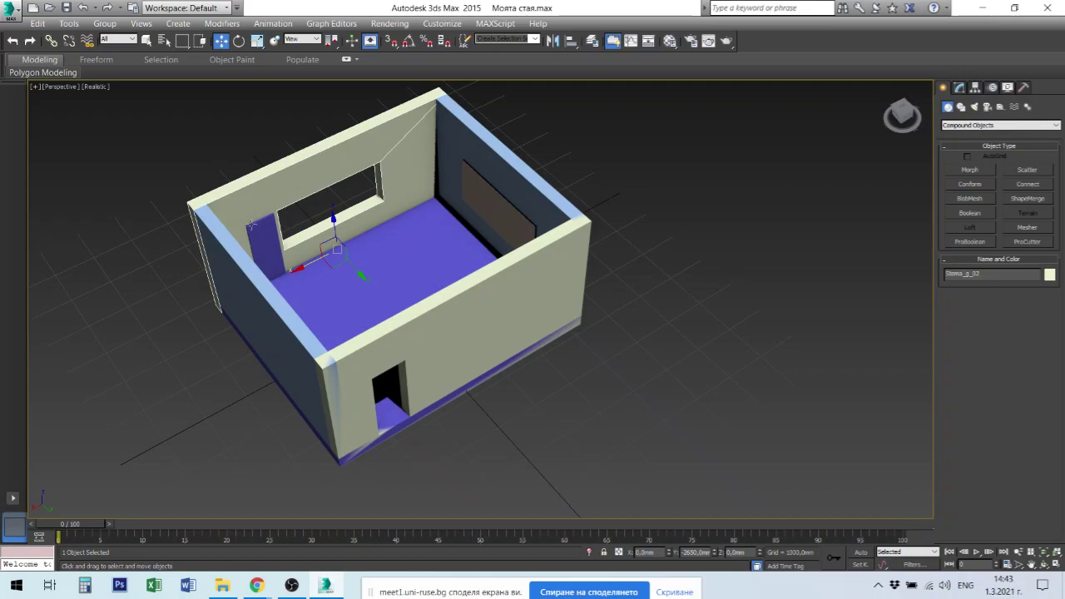
pyautogui.click(973, 213)
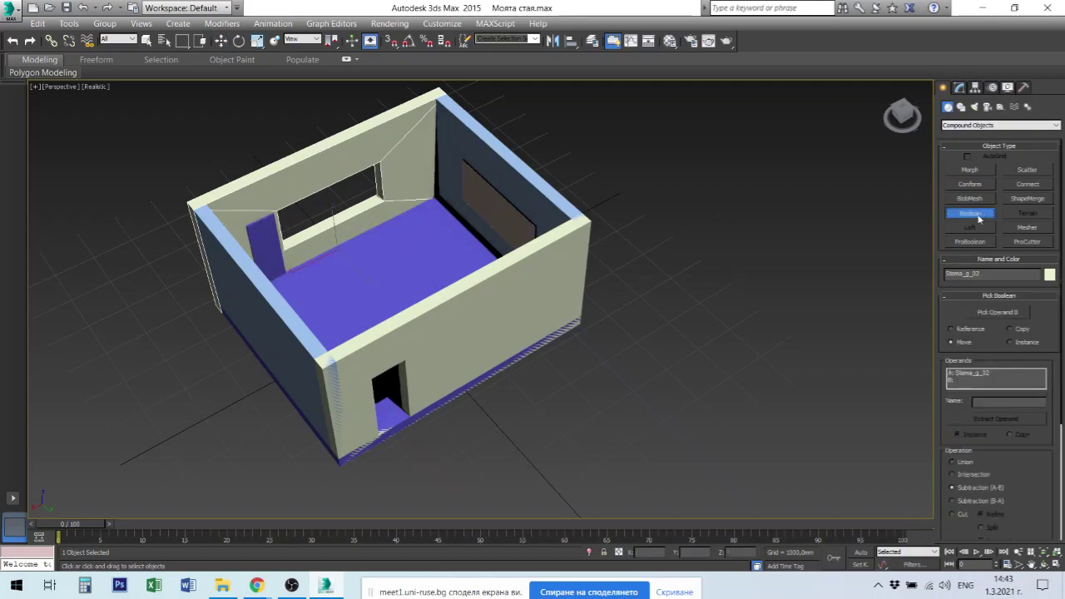
pyautogui.click(1015, 313)
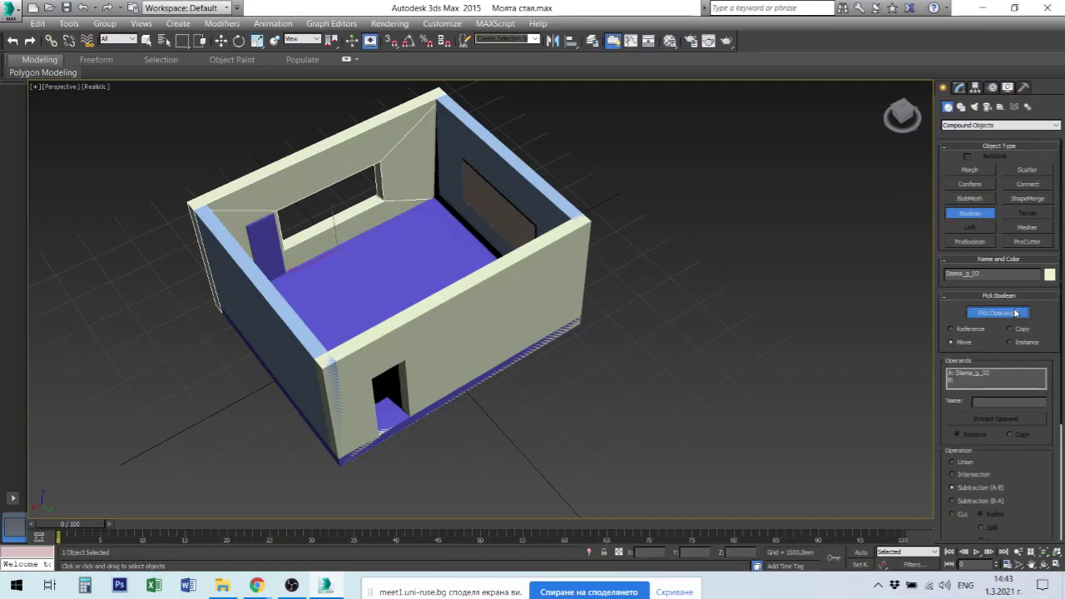
pyautogui.click(275, 244)
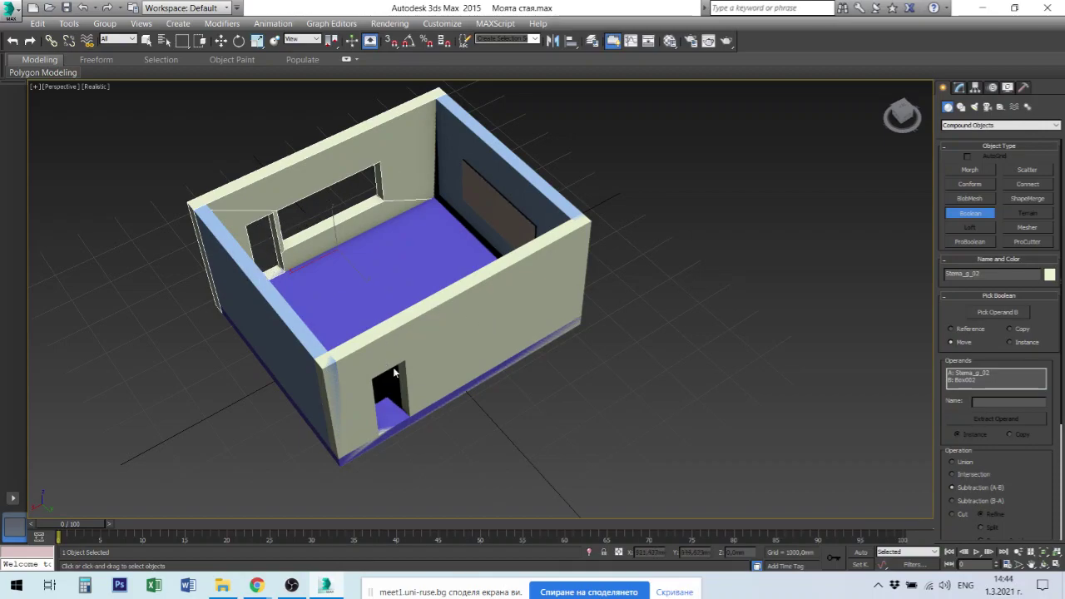
pyautogui.rightClick(828, 381)
pyautogui.click(785, 395)
# Step: Subtract the window box Box004 from the blue wall it sits in with a Boolean, using Move and Subtraction (A-B)
pyautogui.click(509, 163)
pyautogui.click(979, 214)
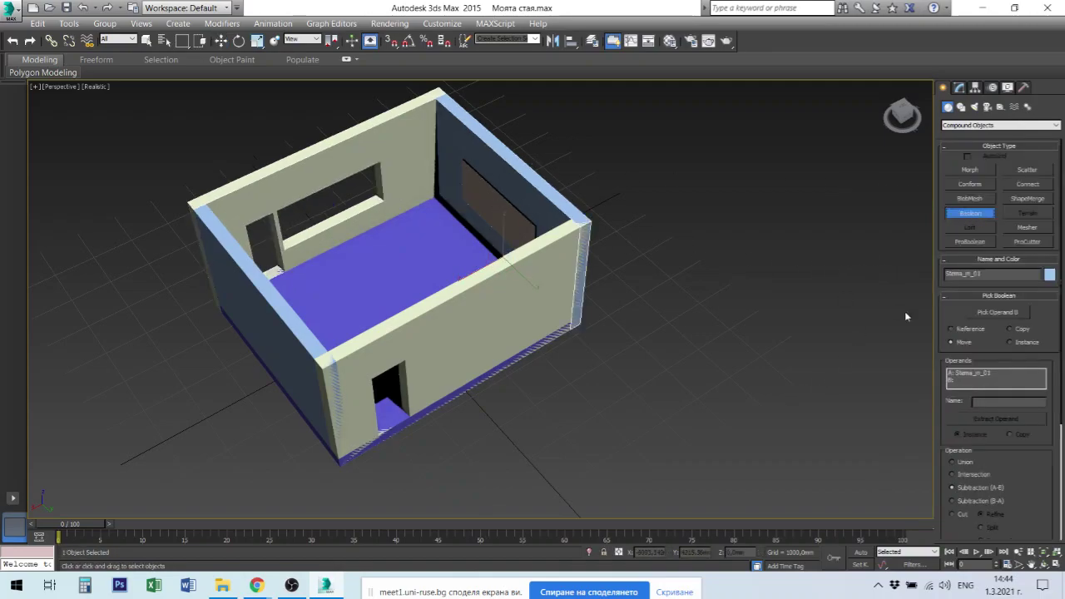
pyautogui.click(998, 313)
pyautogui.click(485, 198)
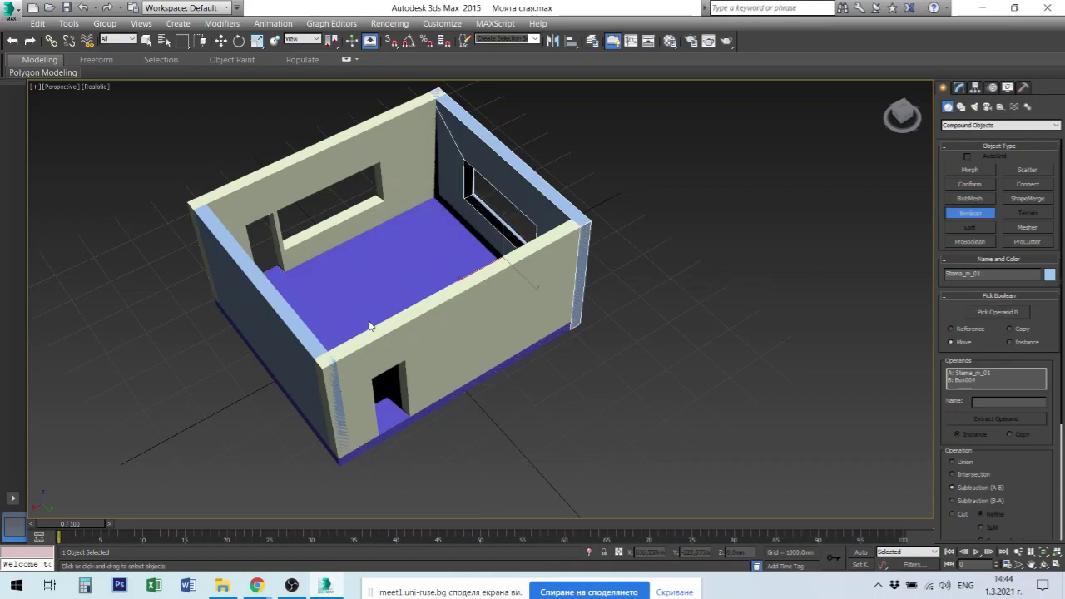
pyautogui.press('w')
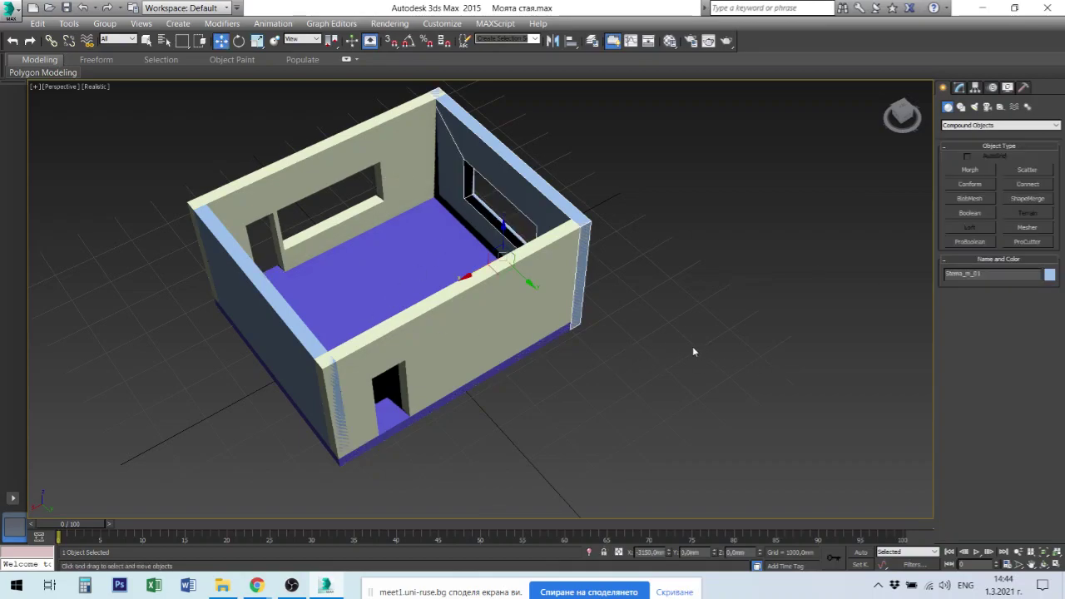
pyautogui.click(670, 363)
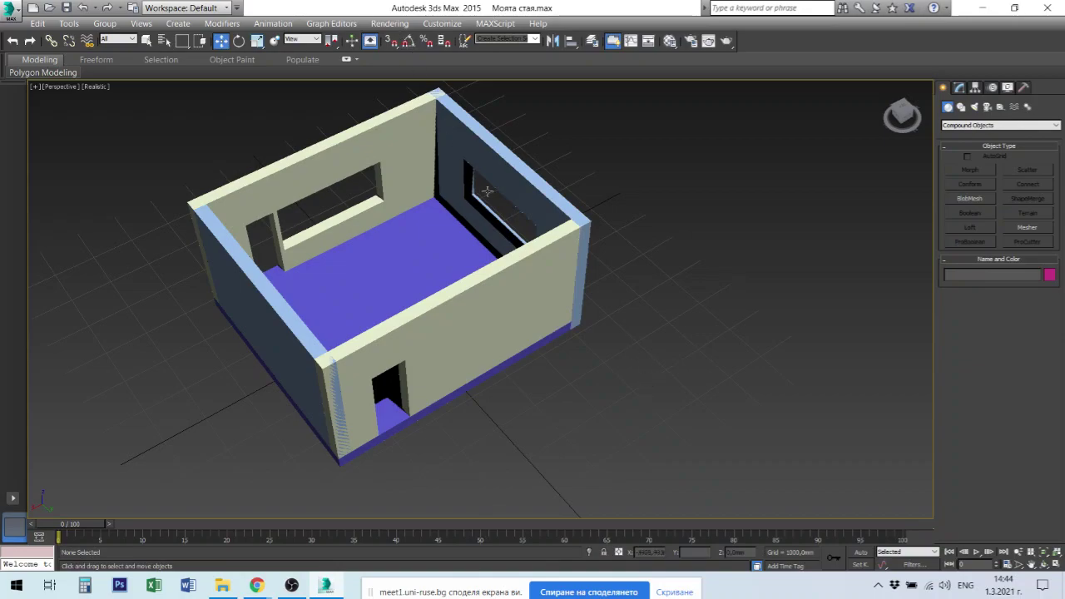
# Step: Inspect the room's walls, the door opening and the edge where the walls meet the floor
pyautogui.click(469, 157)
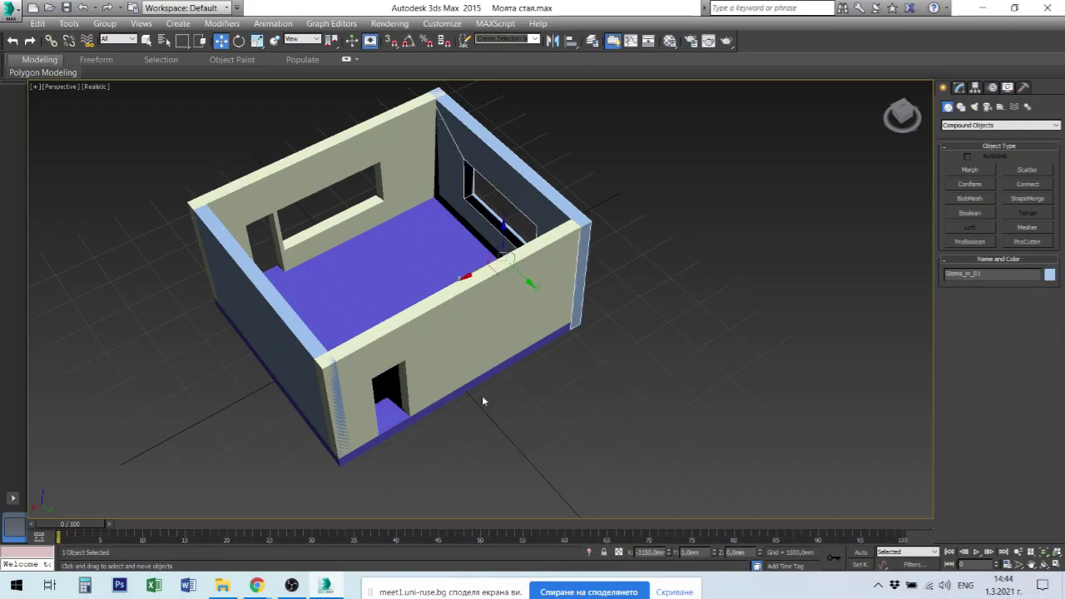
pyautogui.click(476, 342)
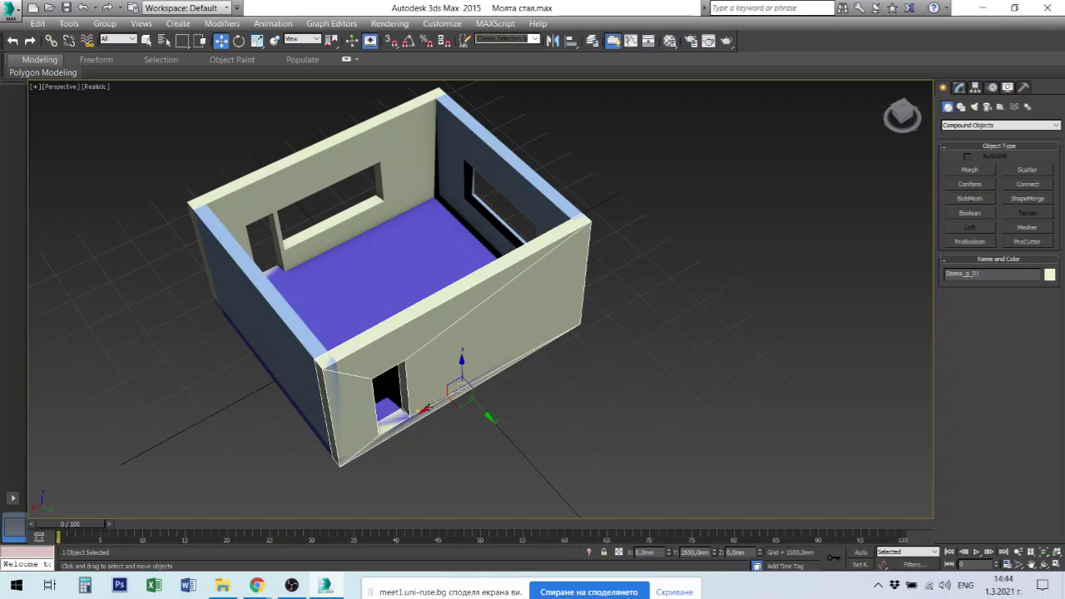
pyautogui.scroll(10, 418, 430)
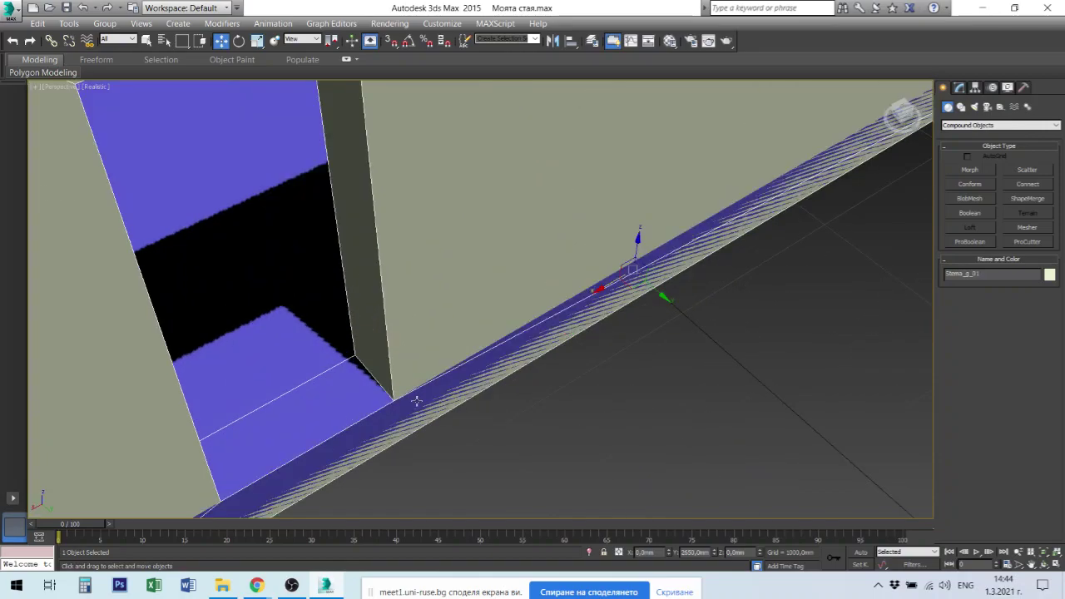
pyautogui.scroll(-8, 419, 401)
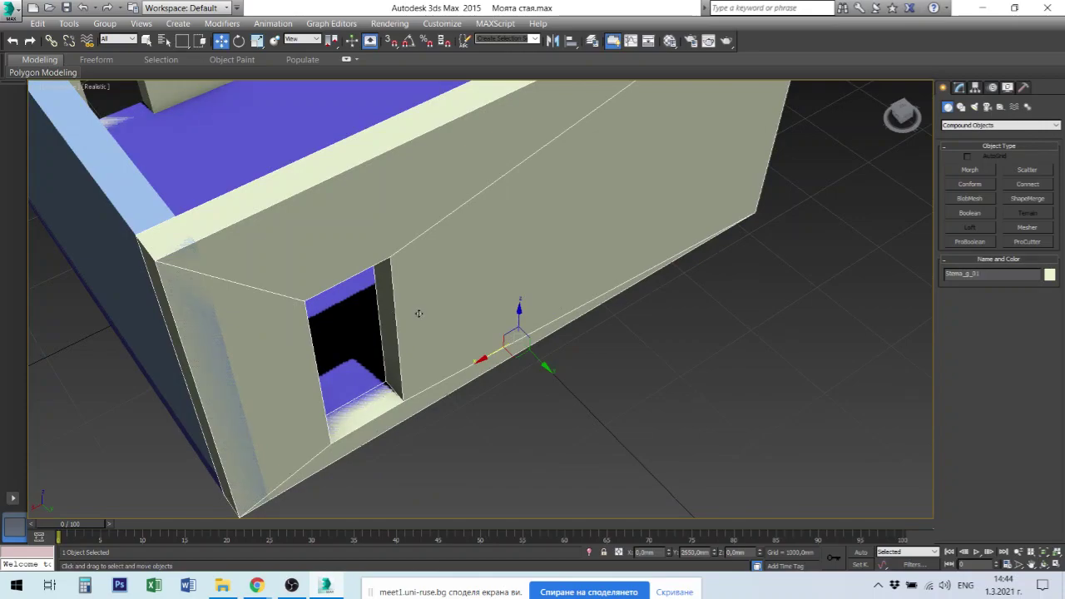
pyautogui.keyDown('alt'); pyautogui.moveTo(424, 315); pyautogui.dragTo(462, 343, button='middle'); pyautogui.keyUp('alt')
pyautogui.click(669, 421)
pyautogui.scroll(-1, 630, 416)
pyautogui.scroll(3, 380, 364)
pyautogui.scroll(-6, 387, 347)
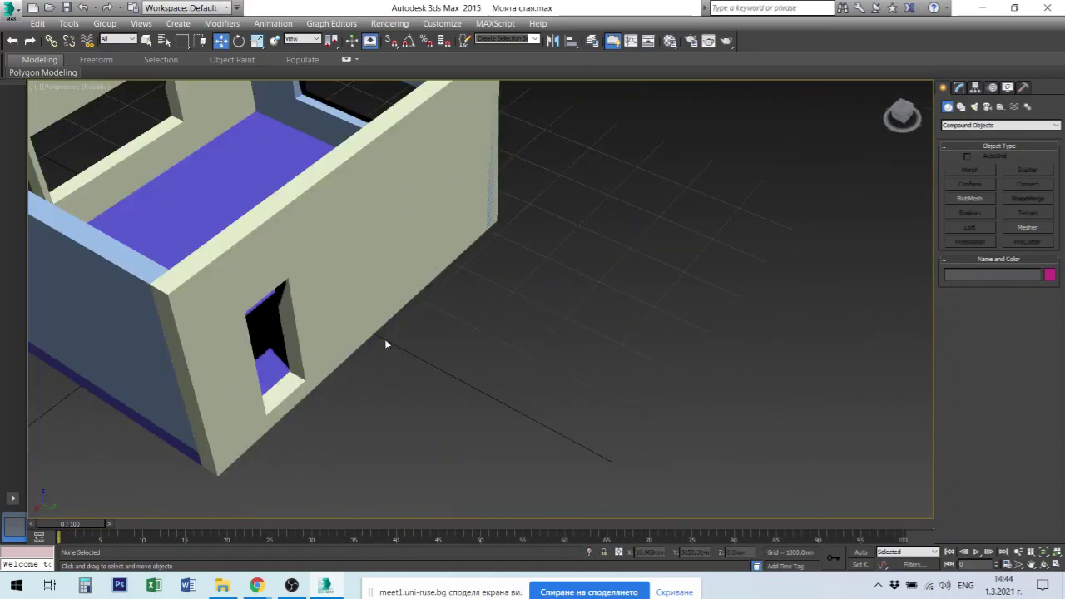
pyautogui.moveTo(352, 240)
pyautogui.mouseDown(button='middle')
pyautogui.moveTo(473, 308)
pyautogui.moveTo(487, 349)
pyautogui.mouseUp(button='middle')
# Step: Switch the perspective viewport from Shaded to Wireframe display and examine the edges of the walls and their openings
pyautogui.click(94, 87)
pyautogui.click(130, 113)
pyautogui.click(94, 87)
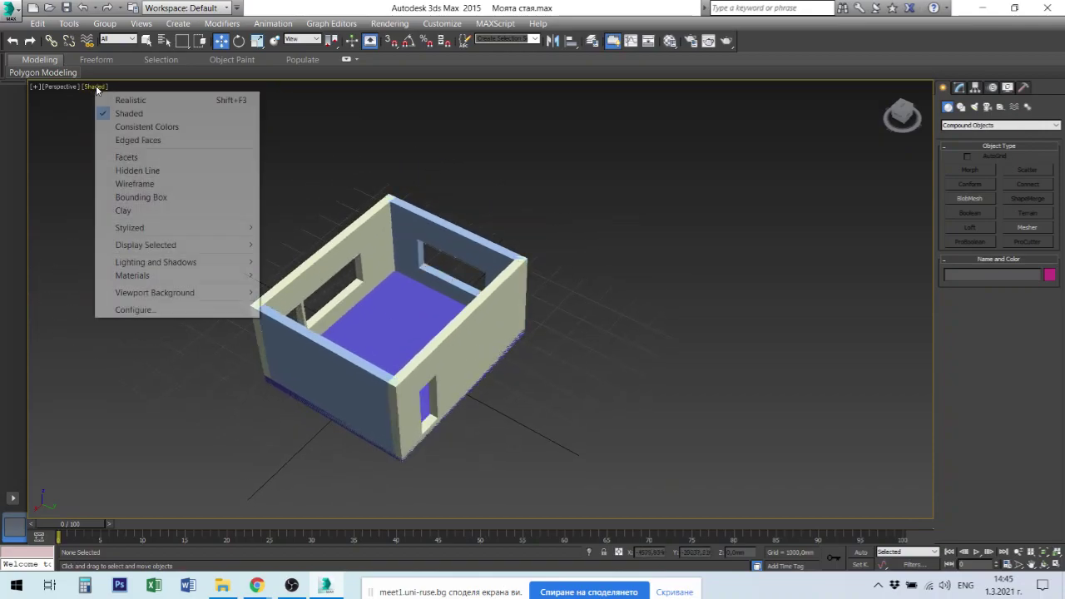
pyautogui.click(134, 184)
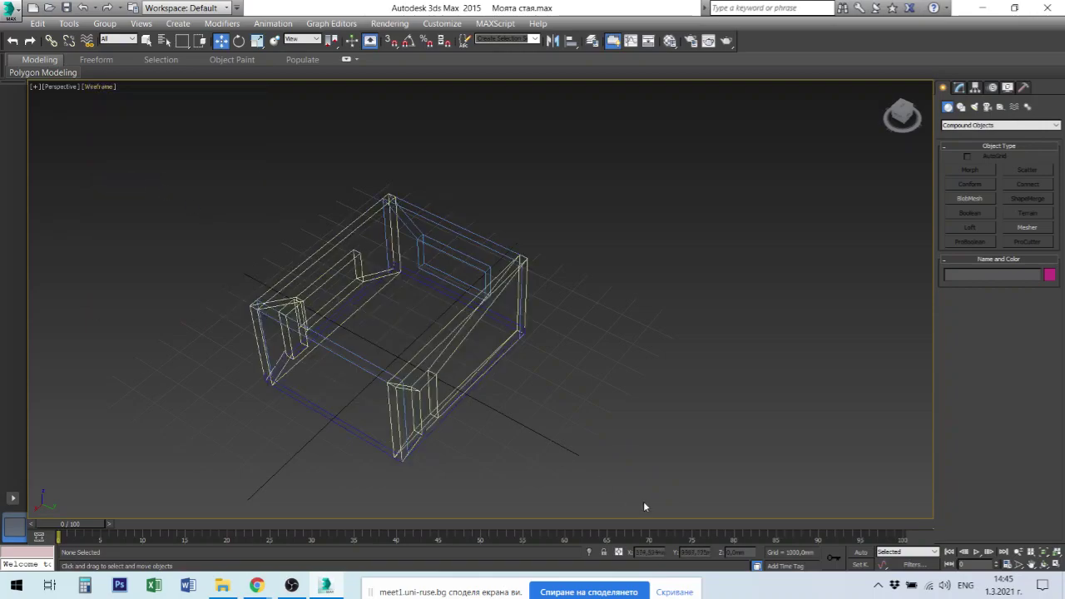
pyautogui.keyDown('alt'); pyautogui.moveTo(520, 416); pyautogui.dragTo(596, 382, button='middle'); pyautogui.keyUp('alt')
pyautogui.scroll(-3, 576, 356)
pyautogui.scroll(3, 580, 352)
pyautogui.scroll(5, 574, 354)
pyautogui.scroll(-2, 549, 329)
pyautogui.scroll(-8, 549, 330)
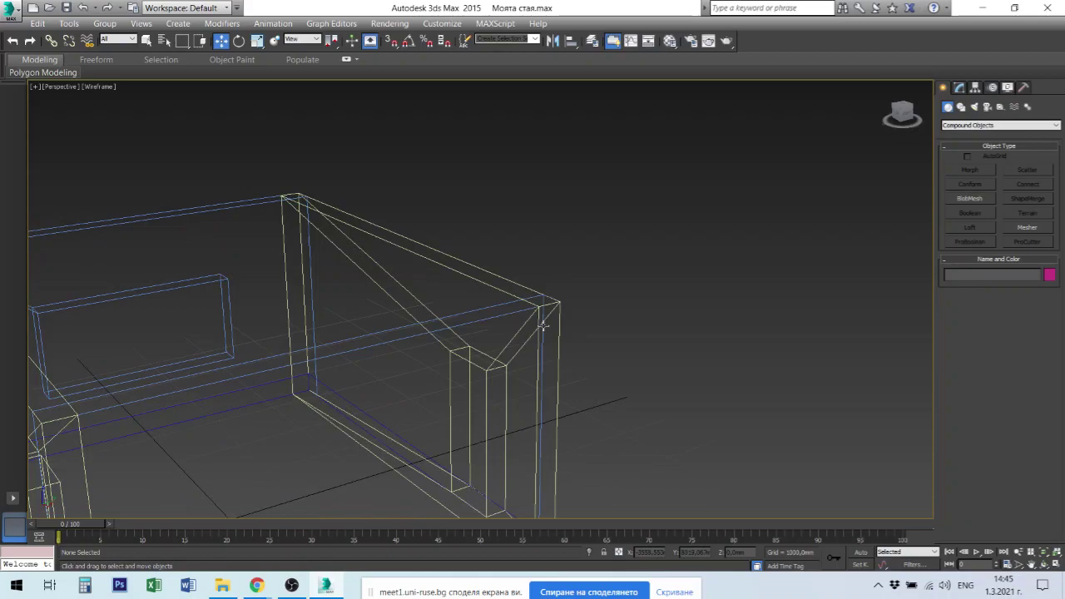
pyautogui.scroll(5, 563, 312)
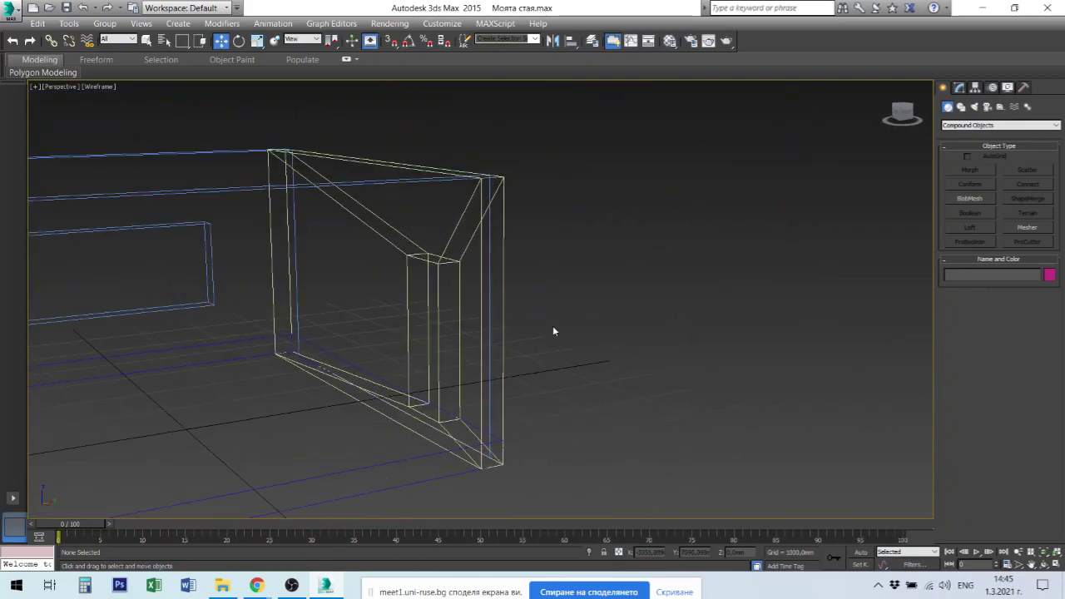
pyautogui.scroll(-5, 541, 333)
# Step: Return the perspective viewport to Shaded display and view the door opening and the whole room
pyautogui.click(96, 87)
pyautogui.click(128, 113)
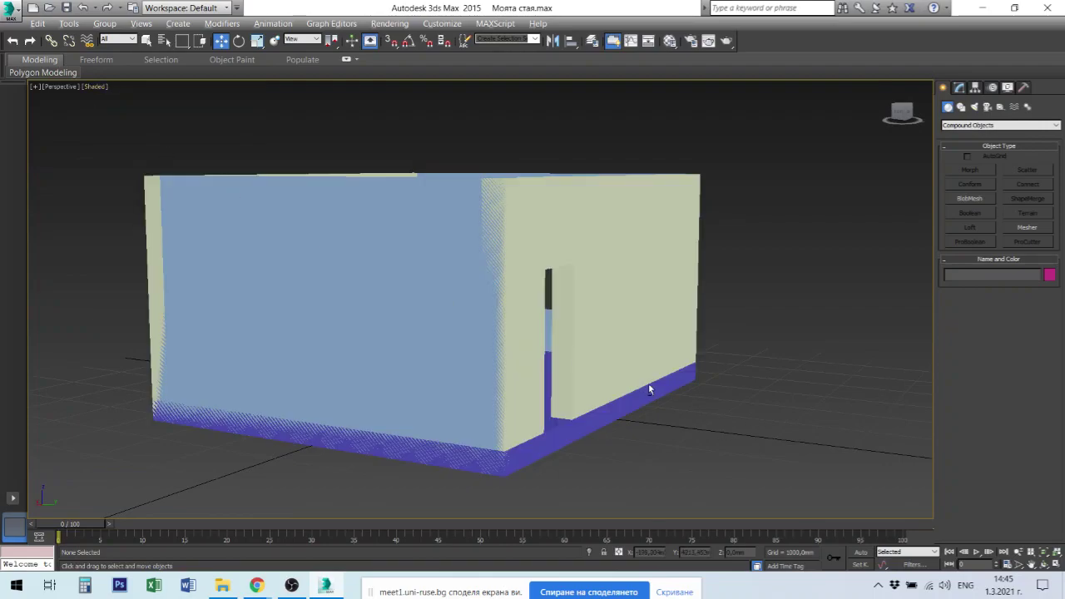
pyautogui.scroll(5, 580, 379)
pyautogui.scroll(2, 580, 378)
pyautogui.scroll(5, 625, 287)
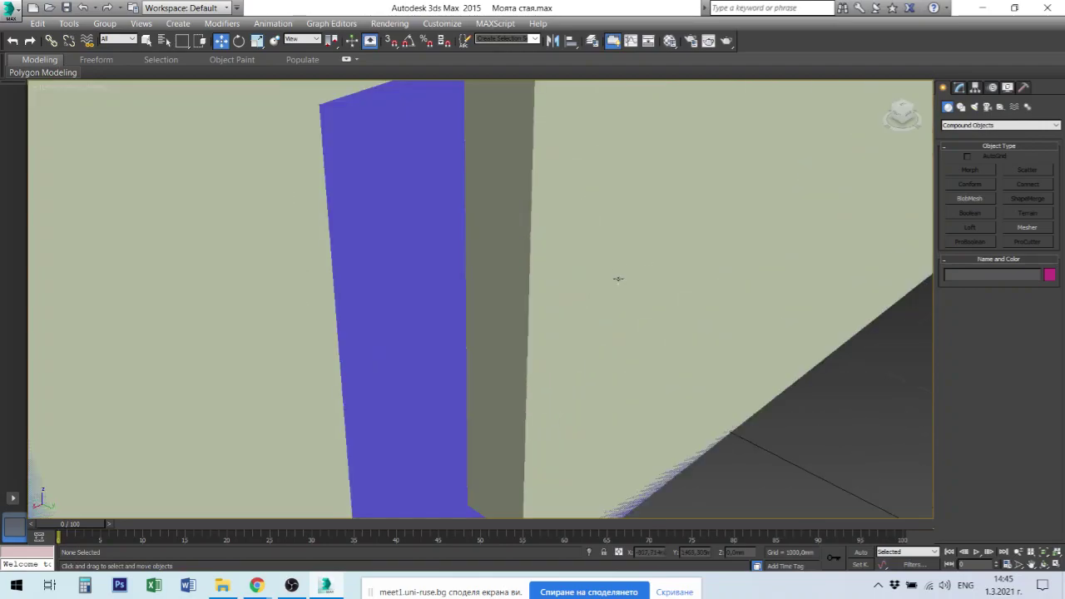
pyautogui.scroll(-6, 617, 278)
pyautogui.moveTo(621, 216)
pyautogui.mouseDown(button='middle')
pyautogui.moveTo(561, 304)
pyautogui.moveTo(488, 323)
pyautogui.mouseUp(button='middle')
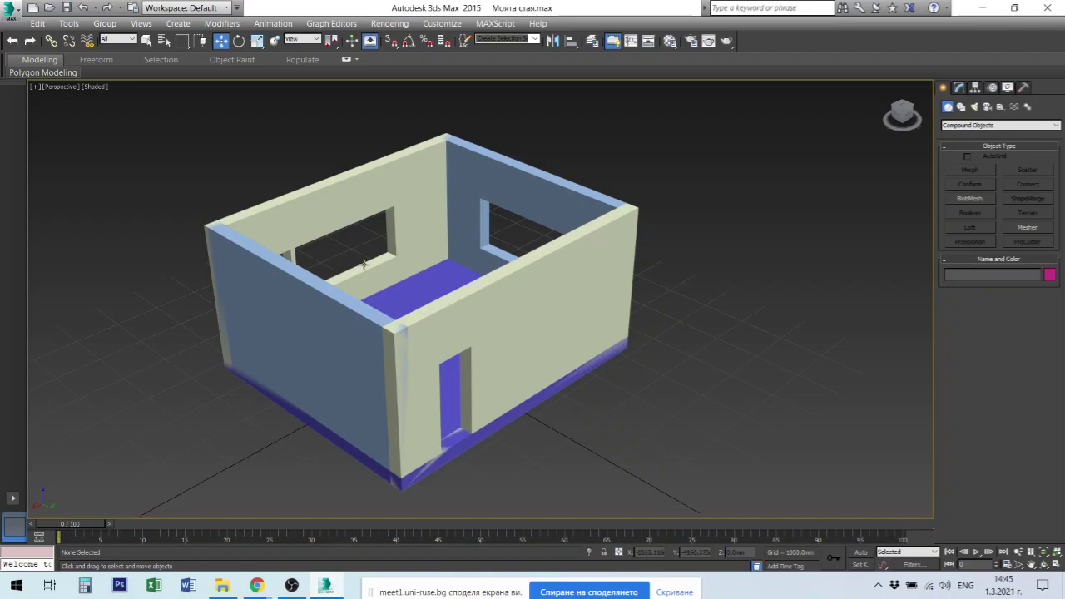
# Step: Review the Boolean operands of the wall with the window and balcony door openings, selecting operand Box002
pyautogui.click(360, 206)
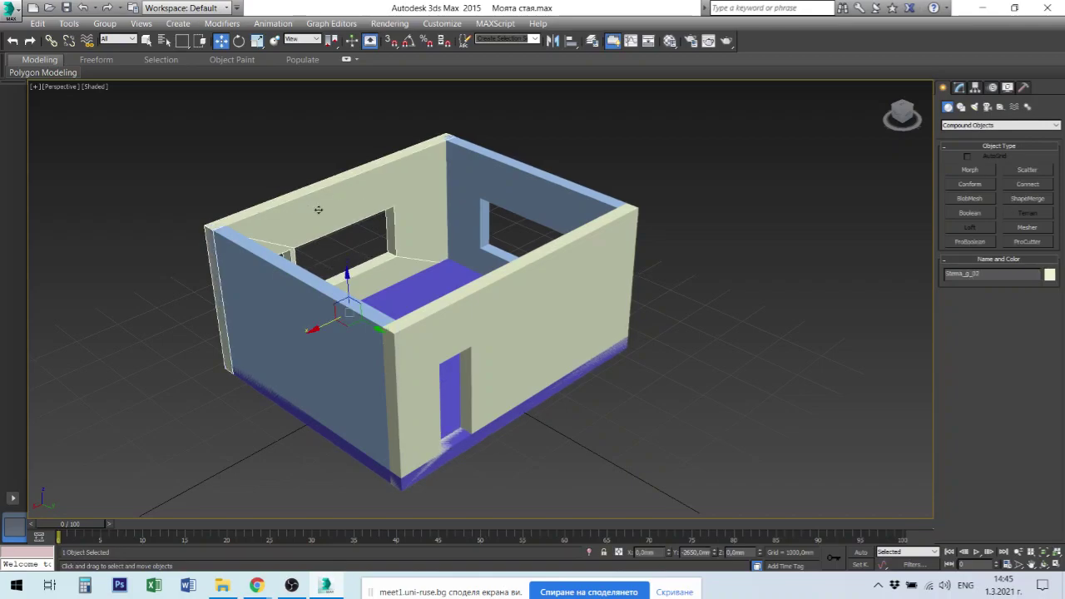
pyautogui.click(959, 89)
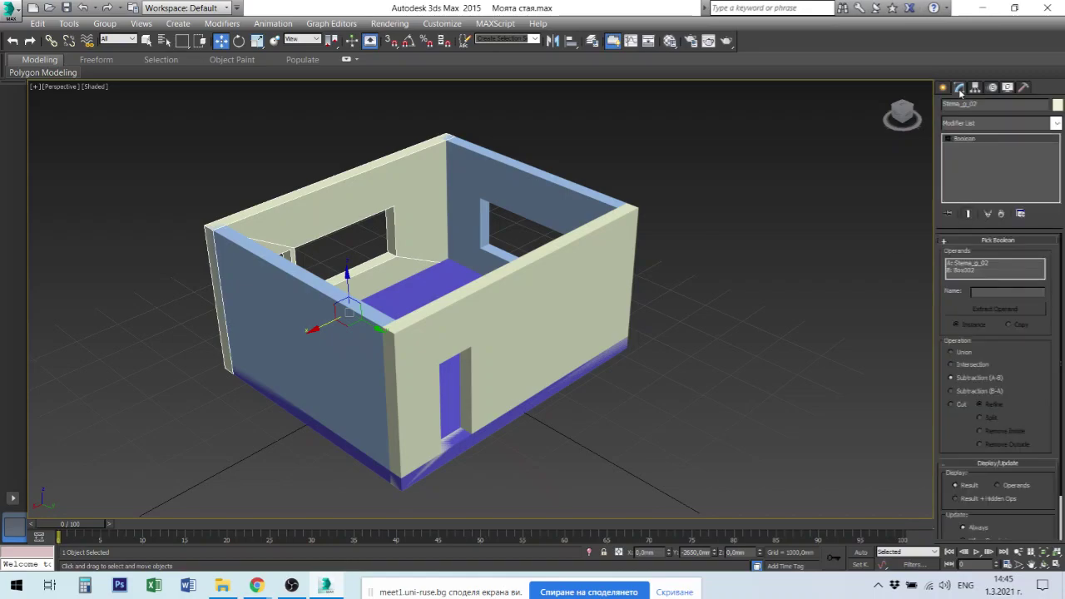
pyautogui.click(949, 139)
pyautogui.click(973, 147)
pyautogui.click(980, 148)
pyautogui.click(979, 148)
pyautogui.click(971, 271)
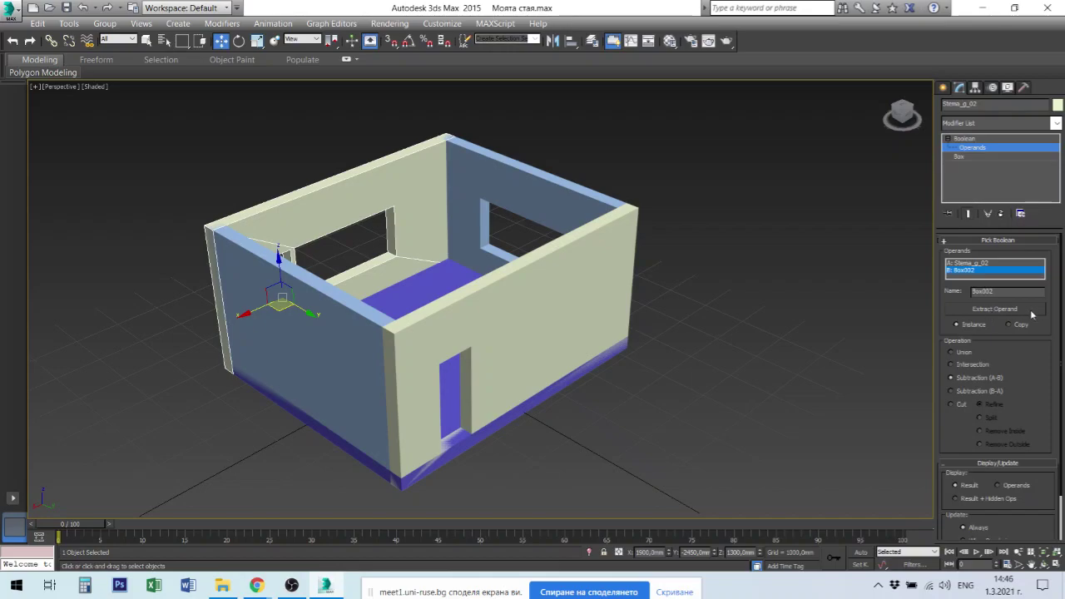
# Step: Review the Box parameters beneath that wall's Boolean and return to the Boolean level
pyautogui.click(960, 157)
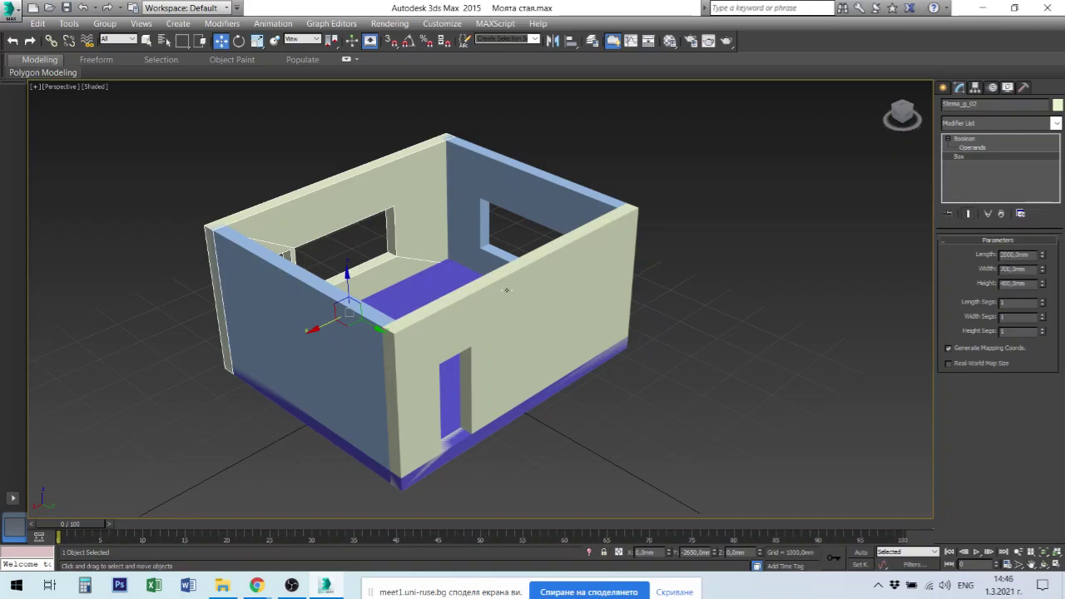
pyautogui.moveTo(640, 353); pyautogui.dragTo(609, 372, button='middle')
pyautogui.rightClick(584, 351)
pyautogui.click(582, 377)
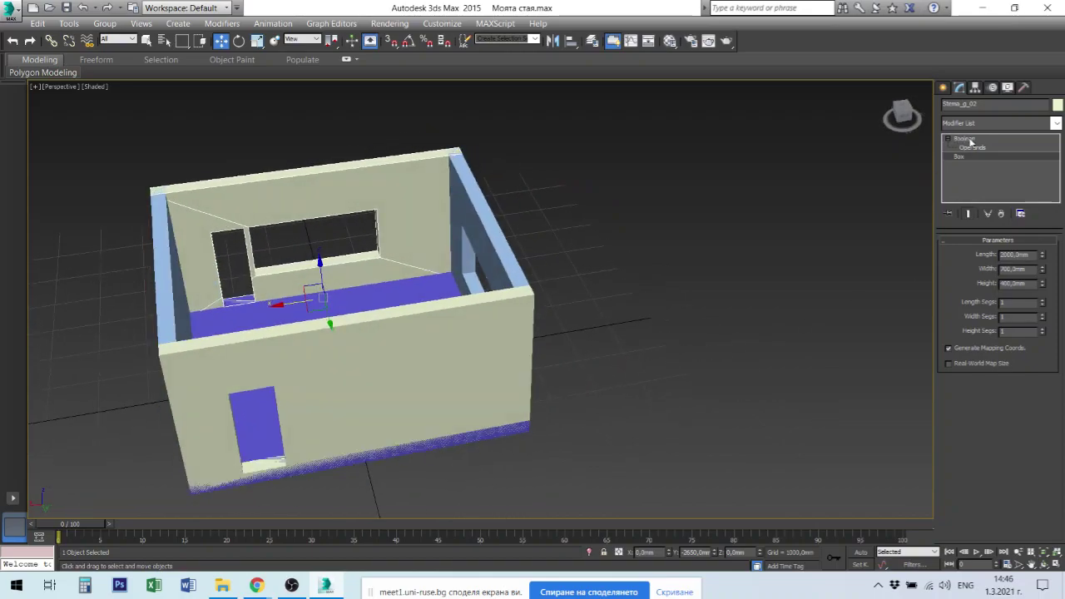
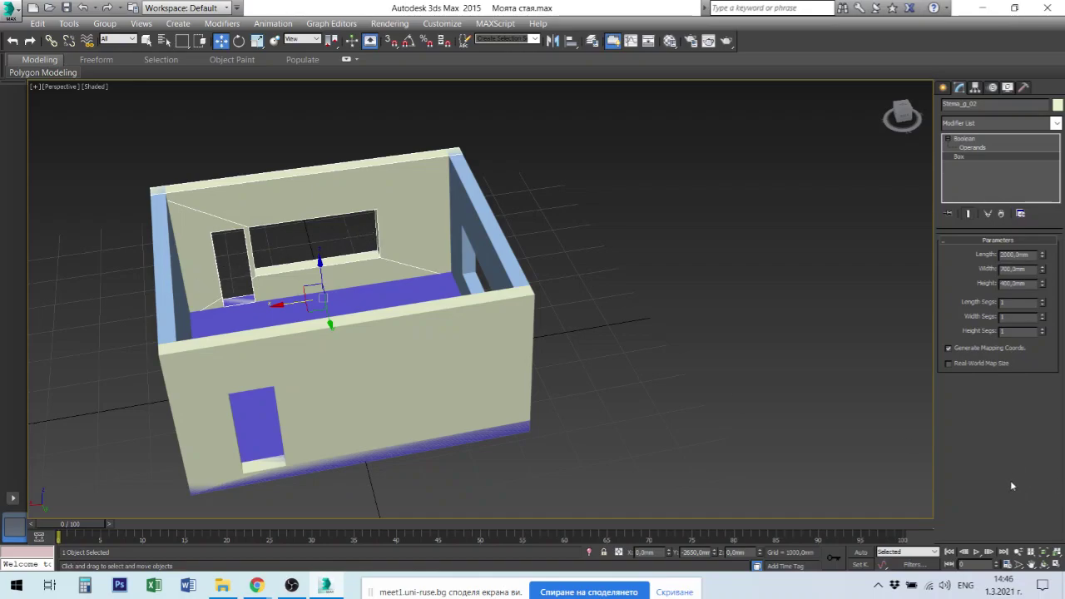
pyautogui.click(980, 139)
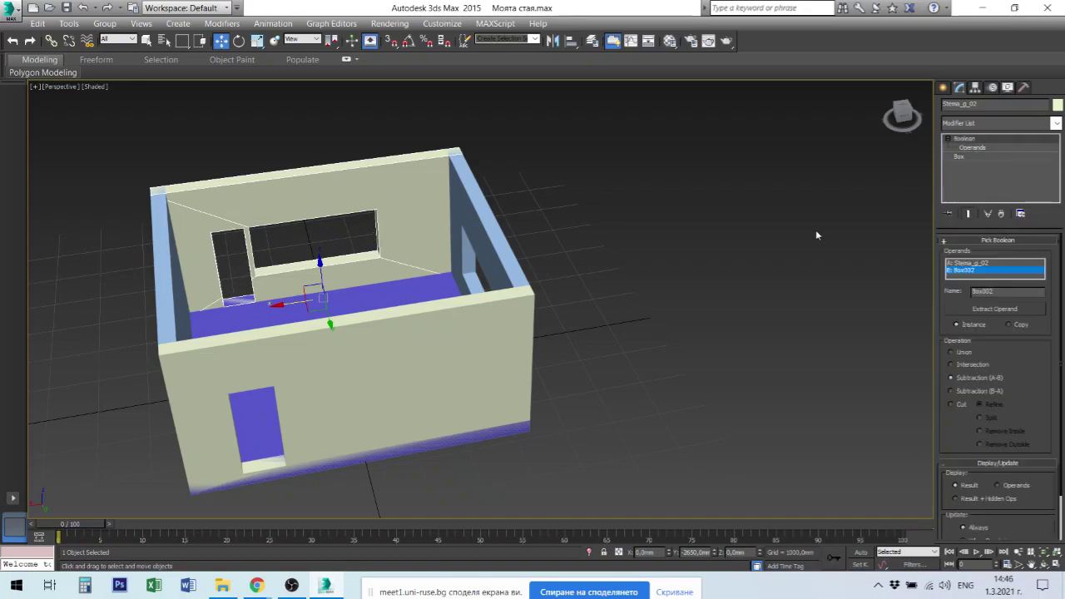
# Step: Hide the solid blue side wall so the room's interior is open to view
pyautogui.click(644, 395)
pyautogui.keyDown('alt'); pyautogui.moveTo(576, 388); pyautogui.dragTo(703, 326, button='middle'); pyautogui.keyUp('alt')
pyautogui.scroll(-3, 582, 297)
pyautogui.keyDown('alt'); pyautogui.moveTo(530, 256); pyautogui.dragTo(519, 410, button='middle'); pyautogui.keyUp('alt')
pyautogui.click(362, 378)
pyautogui.rightClick(365, 381)
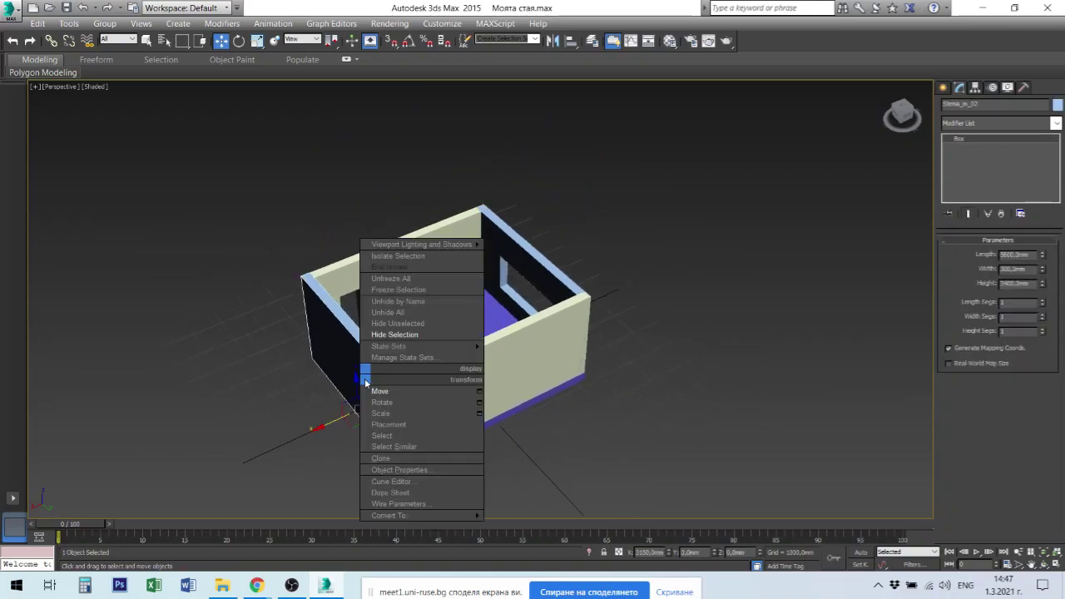
pyautogui.click(403, 334)
pyautogui.keyDown('alt'); pyautogui.moveTo(524, 391); pyautogui.dragTo(571, 413, button='middle'); pyautogui.keyUp('alt')
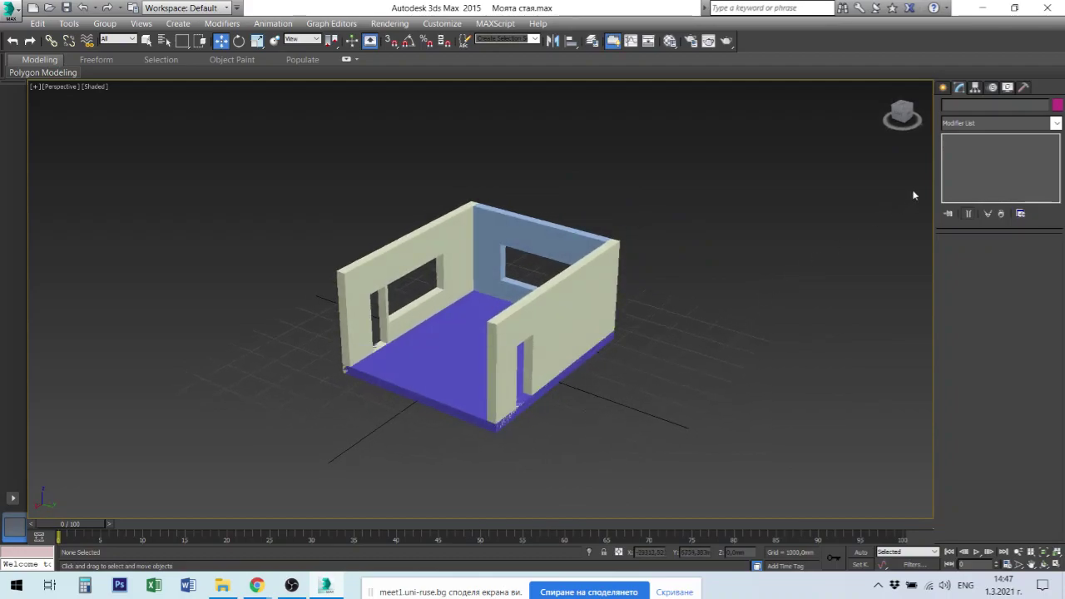
# Step: Create a ChamferBox about 1095 mm long, 2544 mm wide and 219 mm high, with a fillet of about 253 mm, inside the room in Top view
pyautogui.click(943, 88)
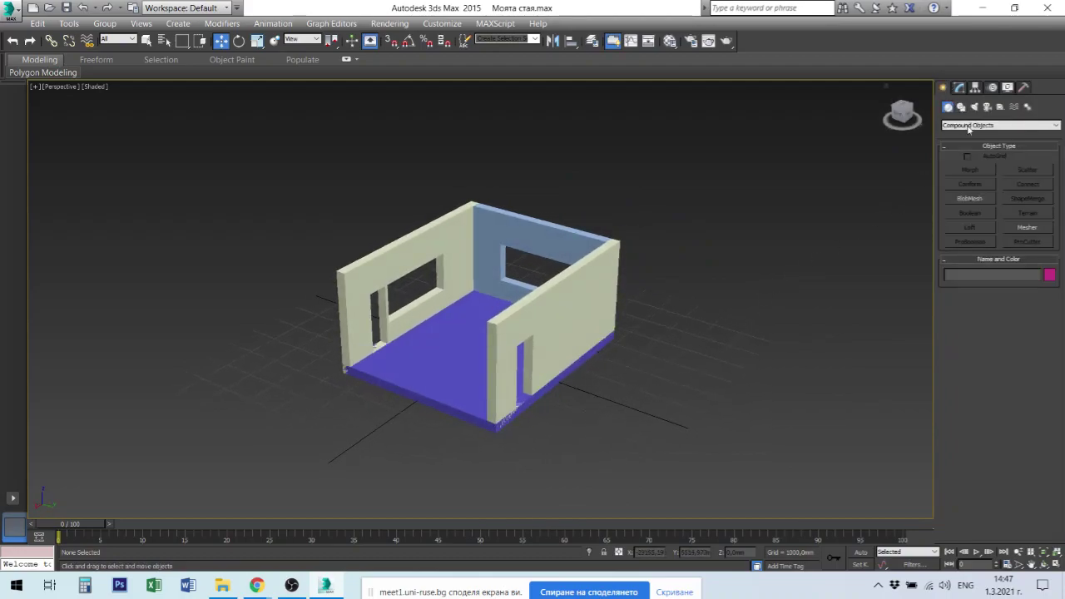
pyautogui.click(969, 126)
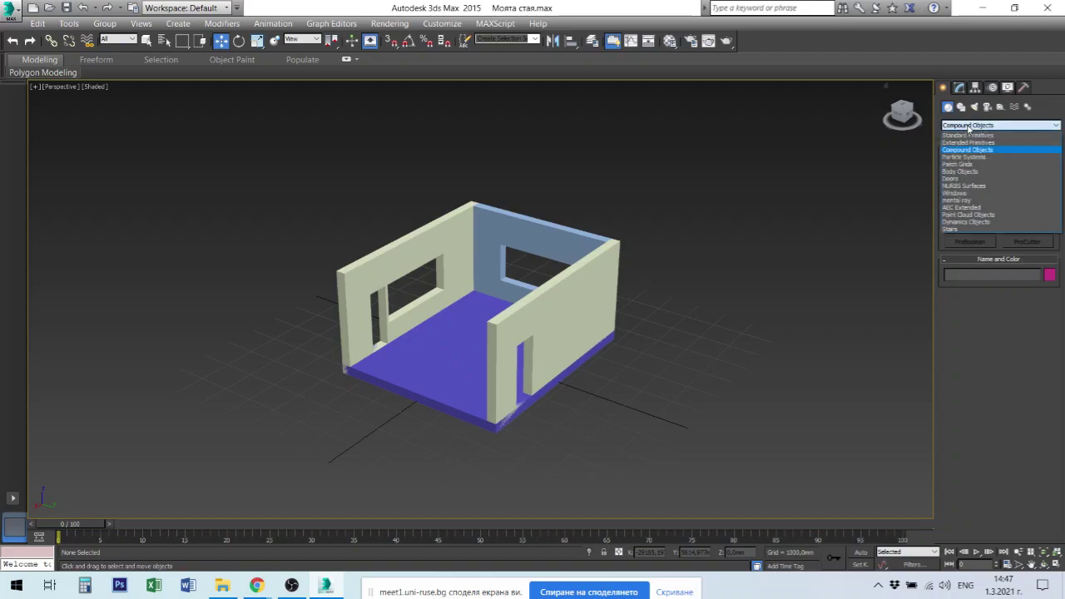
pyautogui.click(968, 126)
pyautogui.click(969, 126)
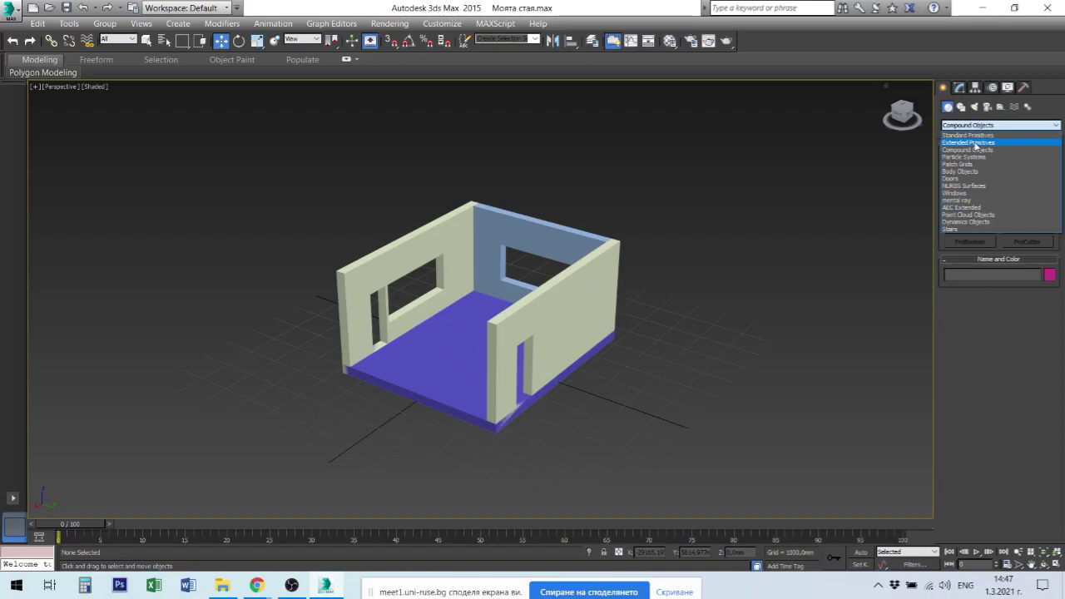
pyautogui.click(976, 143)
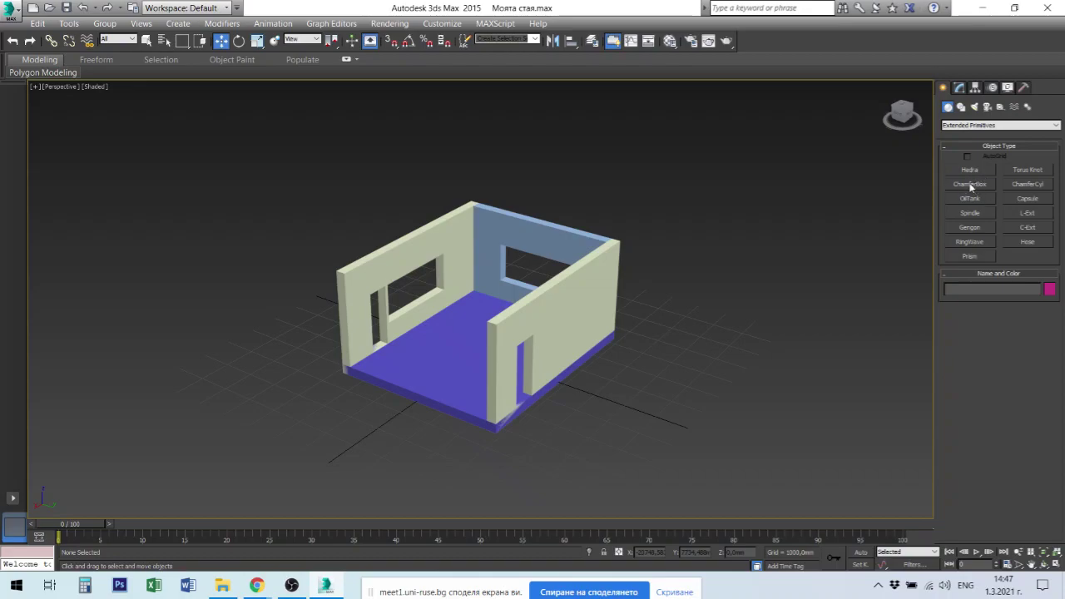
pyautogui.click(970, 185)
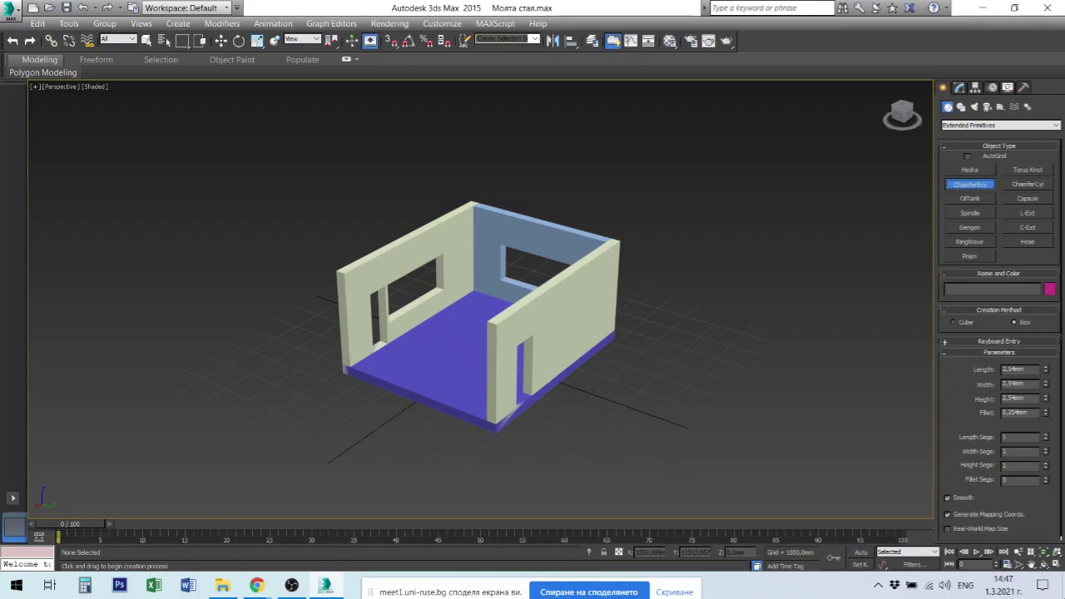
pyautogui.click(1057, 566)
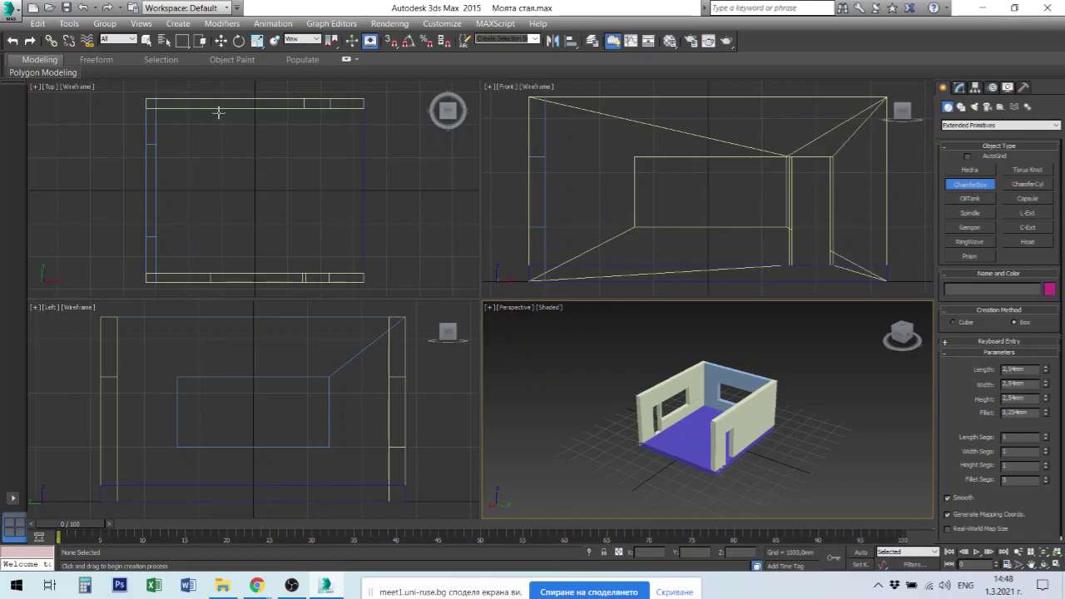
pyautogui.moveTo(184, 117); pyautogui.dragTo(267, 152)
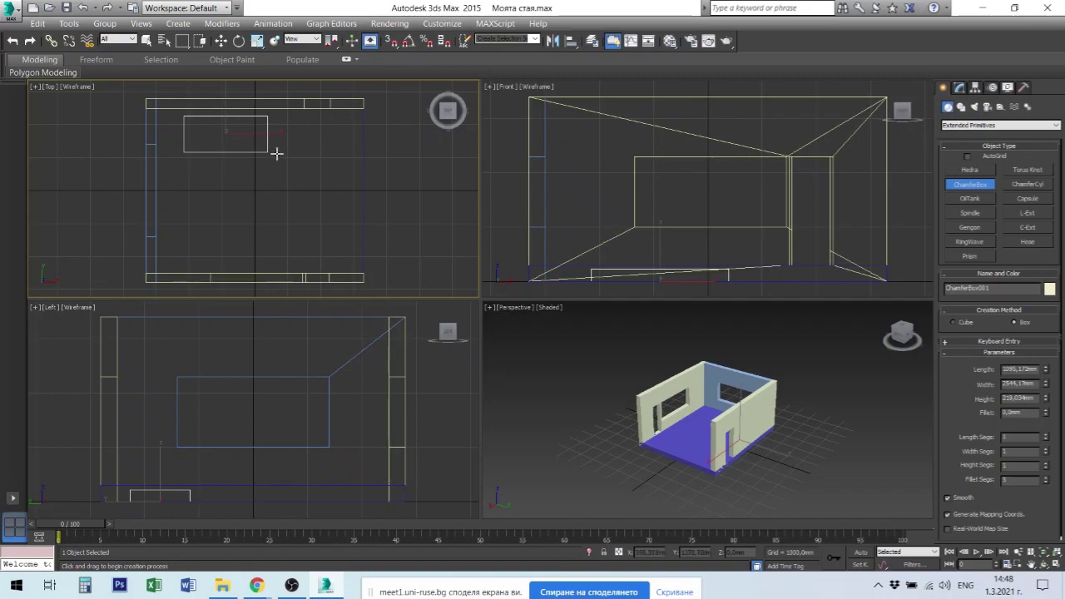
pyautogui.click(277, 155)
pyautogui.click(266, 135)
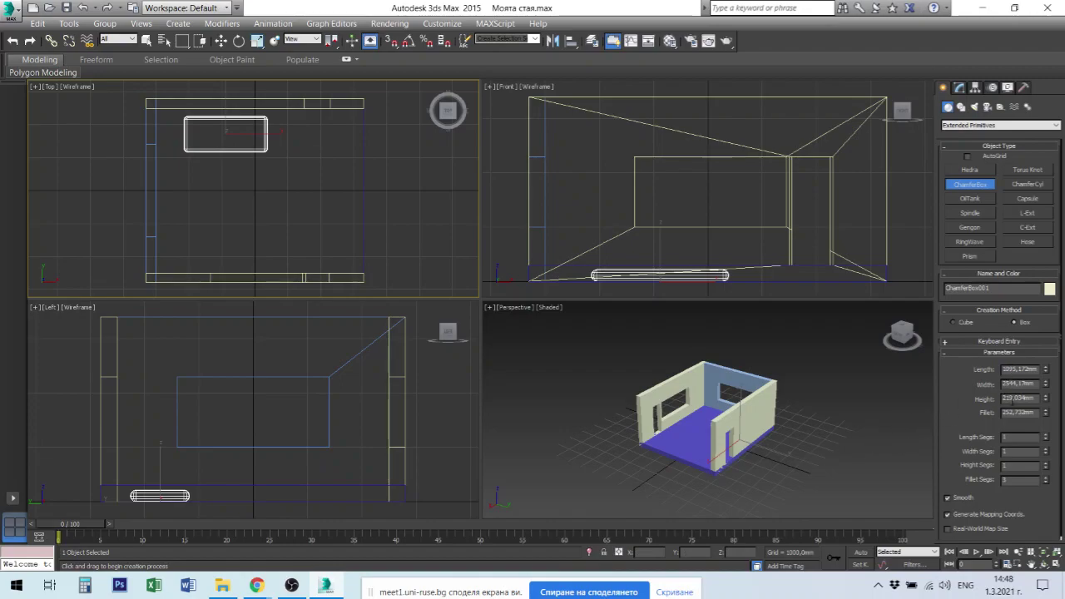
# Step: Set the chamfer box's length to 1600 mm, width to 2200 mm, height to 200 mm and fillet to 30 mm
pyautogui.doubleClick(1011, 368)
pyautogui.write('1600')
pyautogui.press('Tab')
pyautogui.write('22')
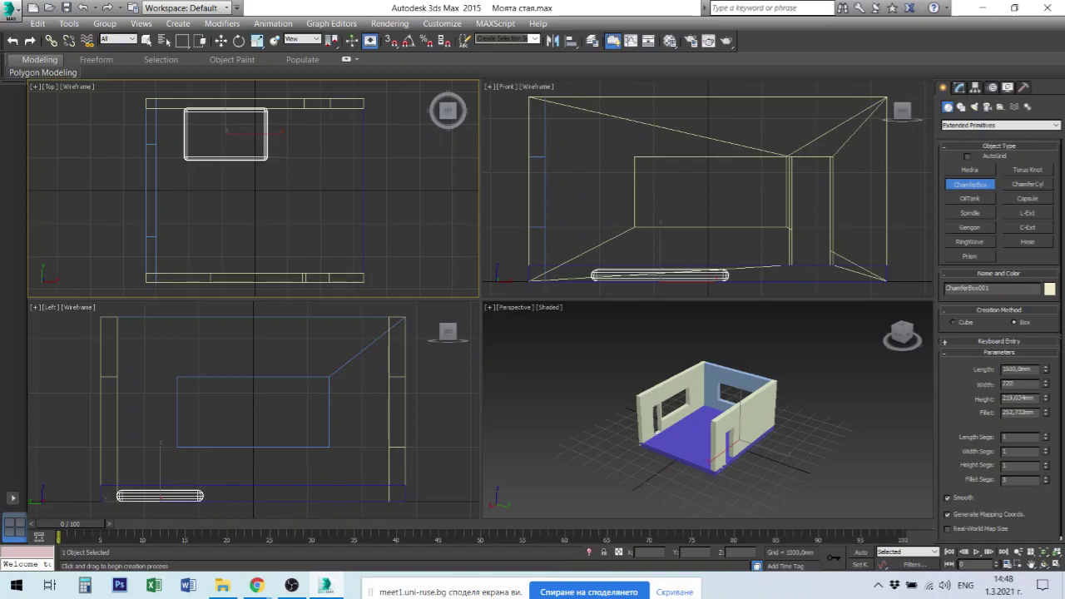
pyautogui.write('00')
pyautogui.press('Tab')
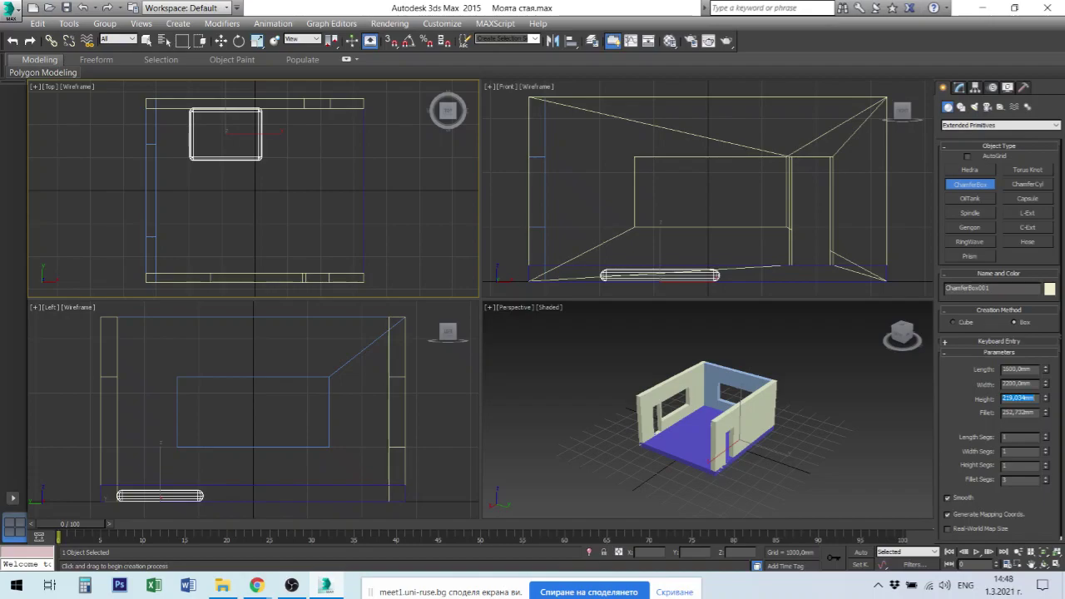
pyautogui.write('200')
pyautogui.press('Tab')
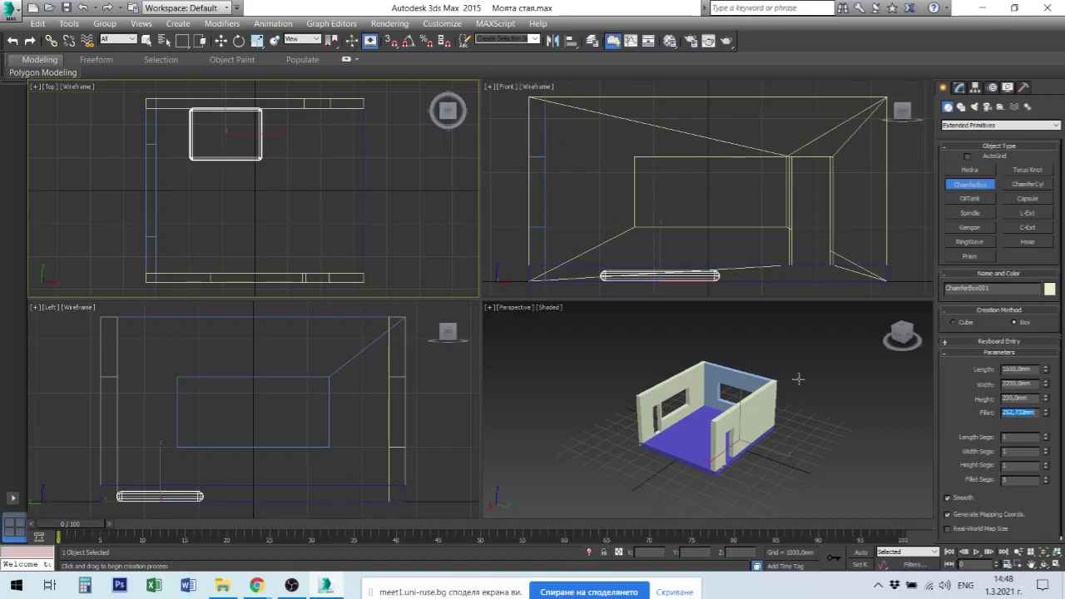
pyautogui.write('30')
pyautogui.press('Tab')
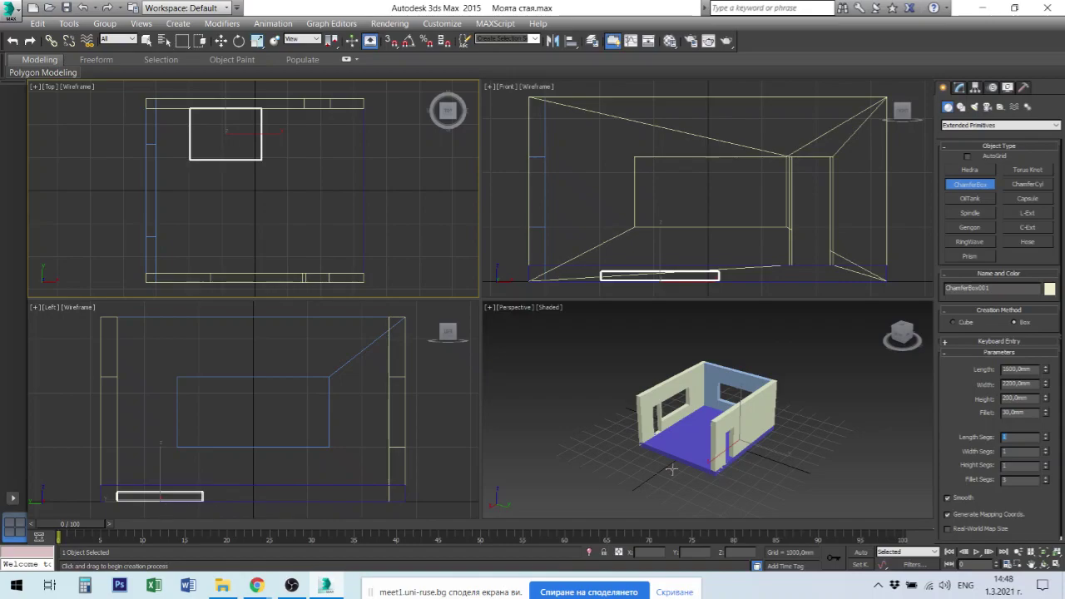
# Step: Raise the chamfer box in Front view to a height of about 322 mm so it lies on the floor slab
pyautogui.keyDown('alt'); pyautogui.moveTo(780, 461); pyautogui.dragTo(843, 447, button='middle'); pyautogui.keyUp('alt')
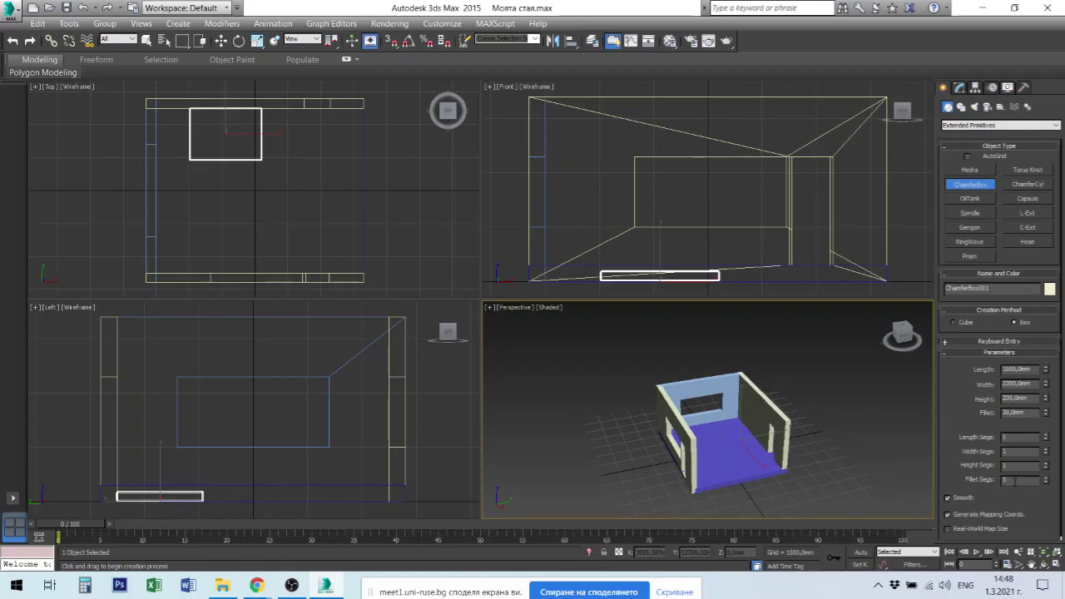
pyautogui.click(697, 267)
pyautogui.press('w')
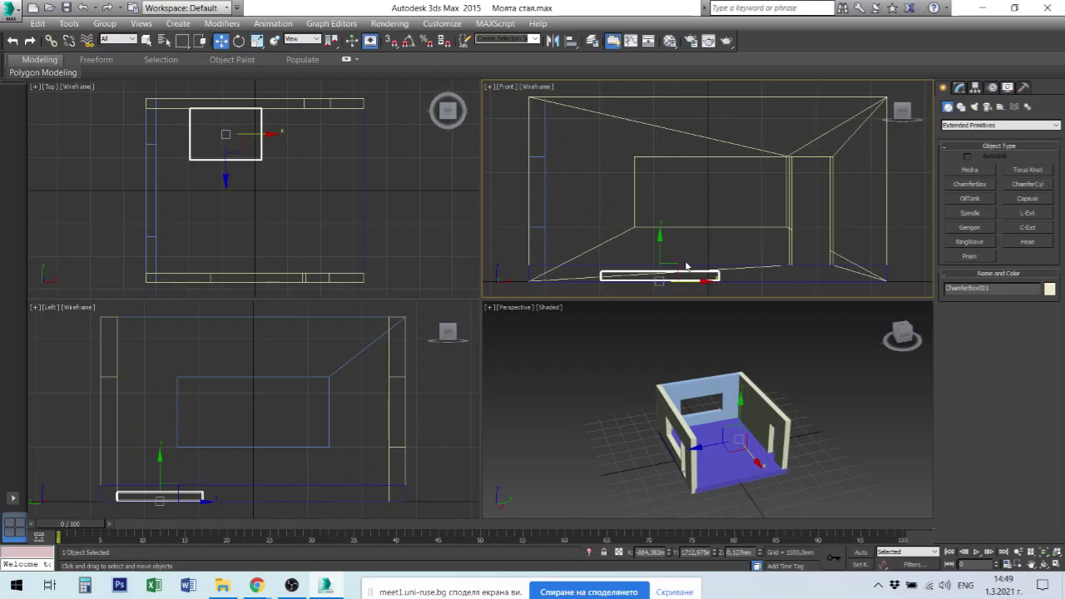
pyautogui.moveTo(657, 250); pyautogui.dragTo(660, 242)
pyautogui.scroll(5, 724, 416)
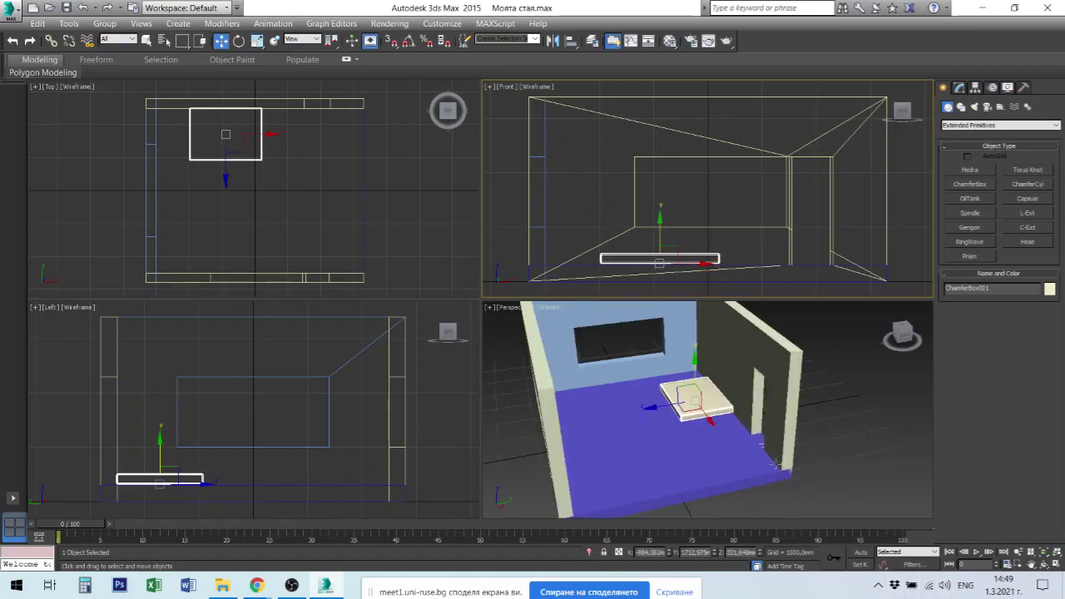
# Step: Set the chamfer box's fillet segments to 6 for smoother rounded edges
pyautogui.scroll(3, 687, 399)
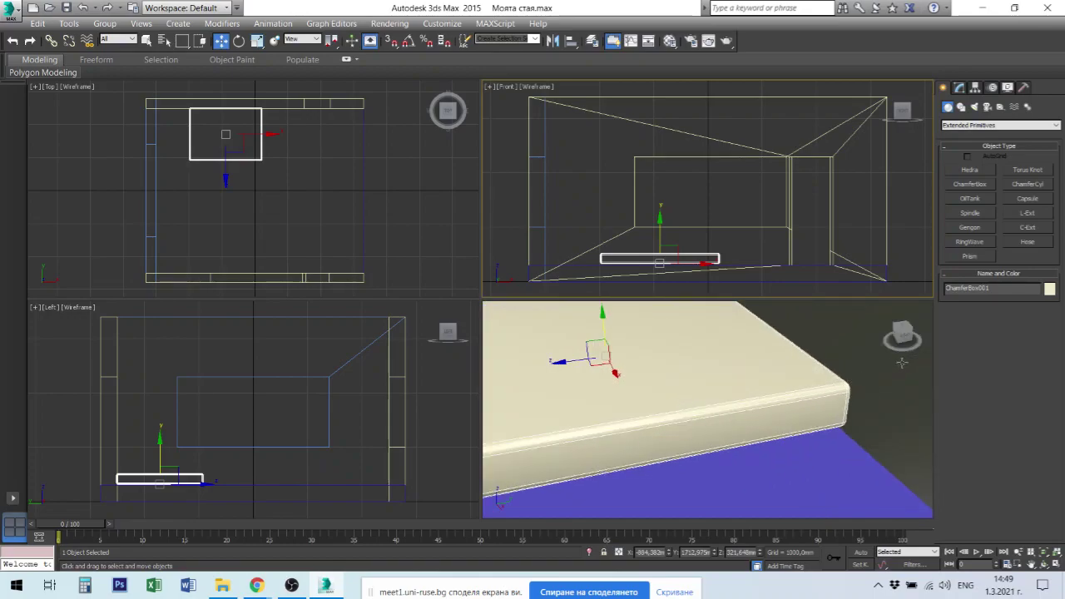
pyautogui.click(701, 393)
pyautogui.click(959, 87)
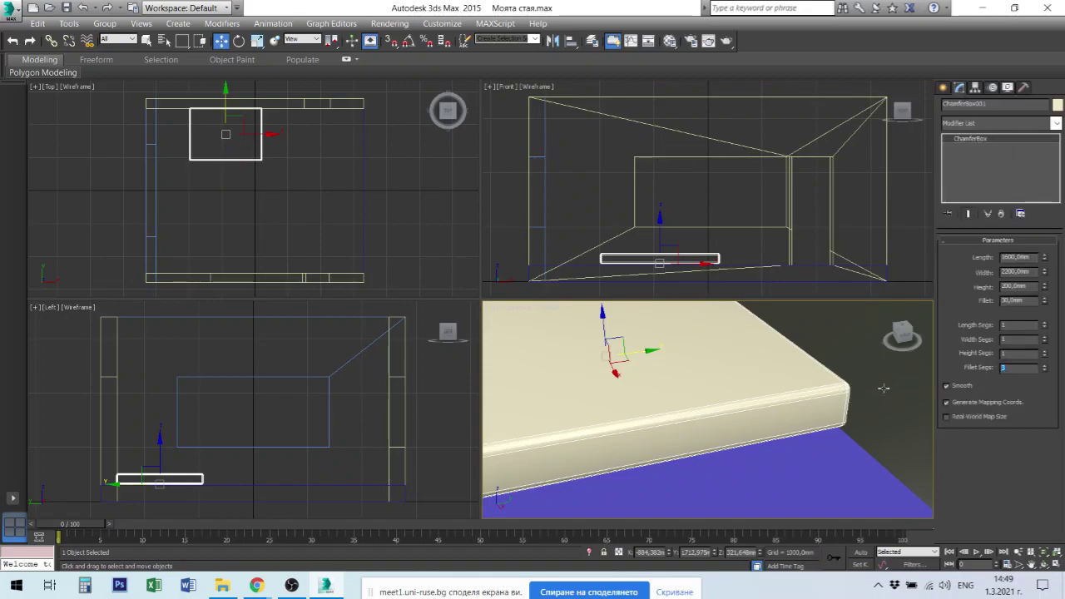
pyautogui.click(1045, 366)
pyautogui.click(1045, 366)
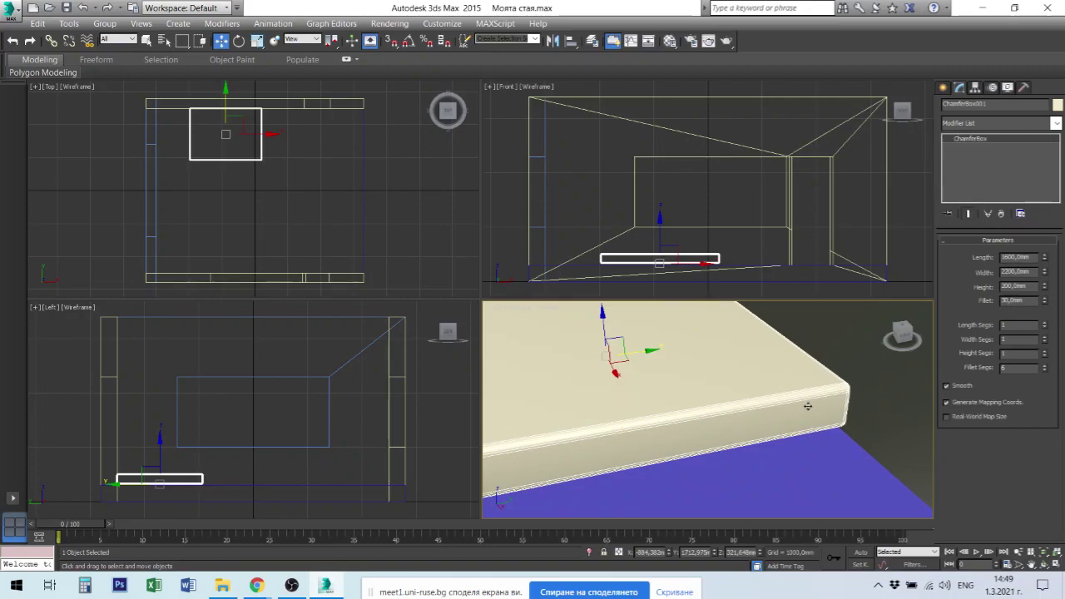
pyautogui.scroll(-4, 827, 401)
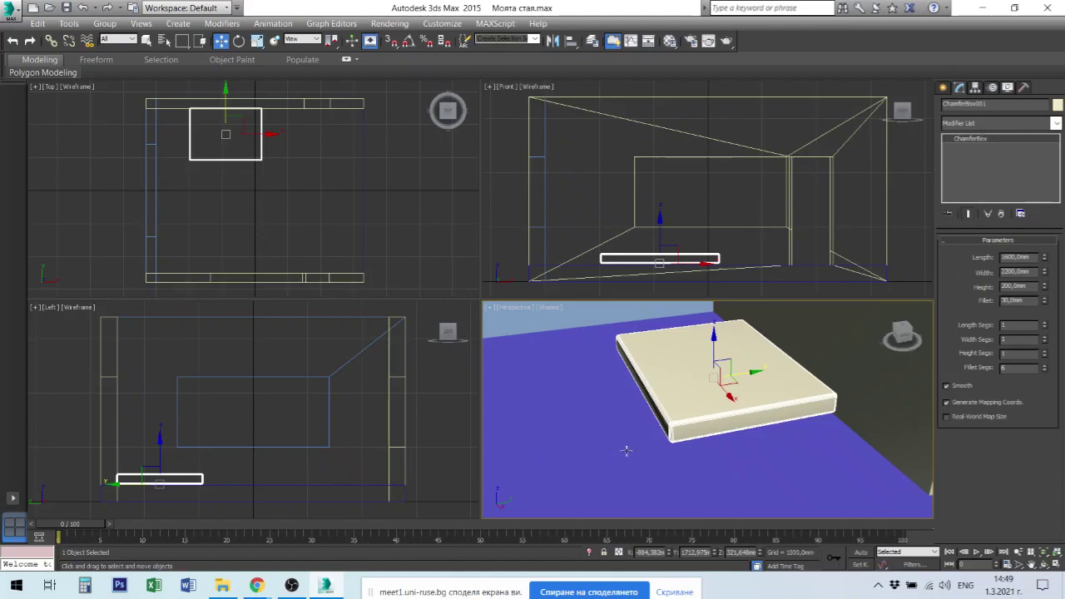
# Step: Create a Tetra-family Hedra with a radius of about 1023 mm near the middle of the room in Top view
pyautogui.click(944, 87)
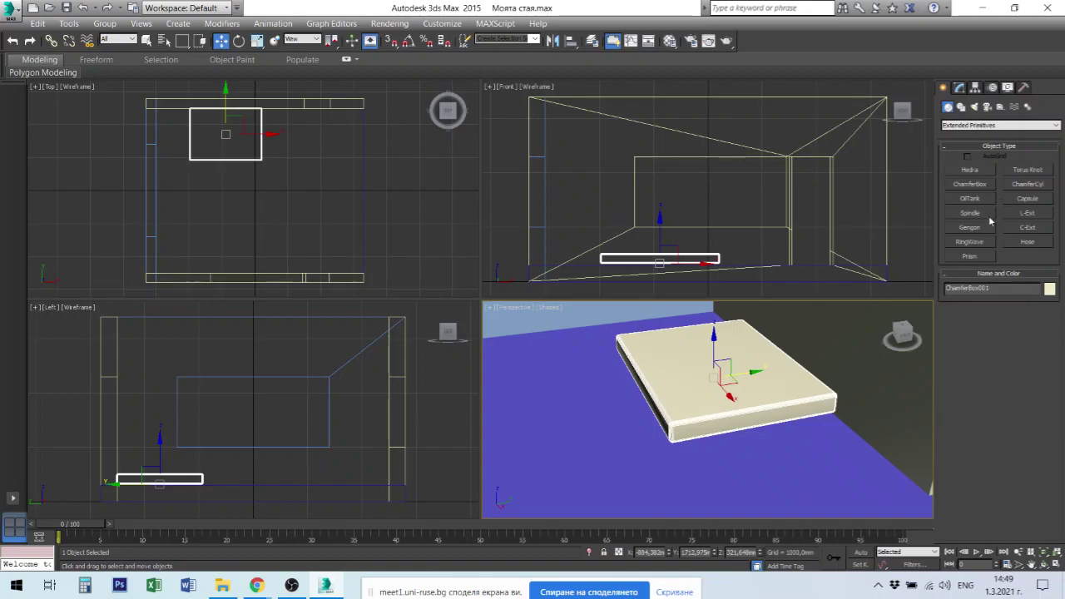
pyautogui.click(979, 172)
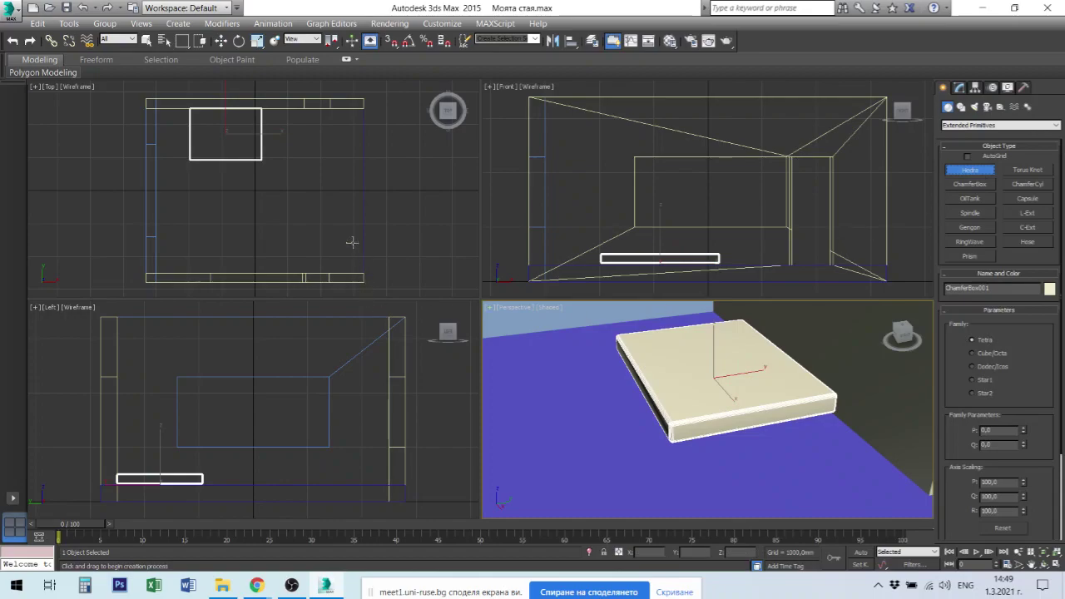
pyautogui.moveTo(263, 213); pyautogui.dragTo(290, 233)
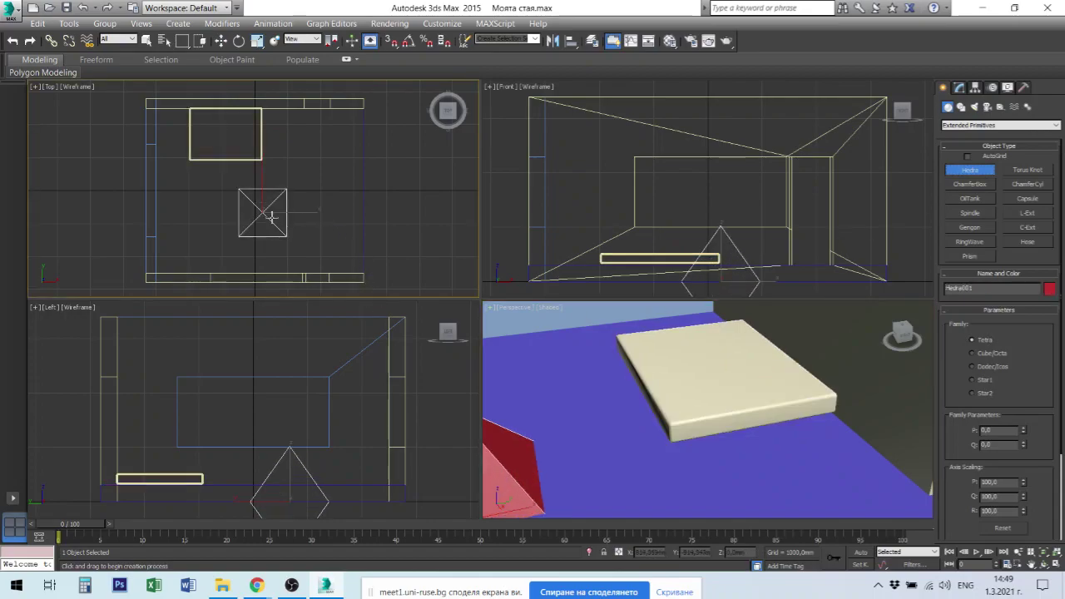
# Step: Try the hedra's Cube/Octa, Dodec/Icos and Star1 families and settle on Star2
pyautogui.click(972, 353)
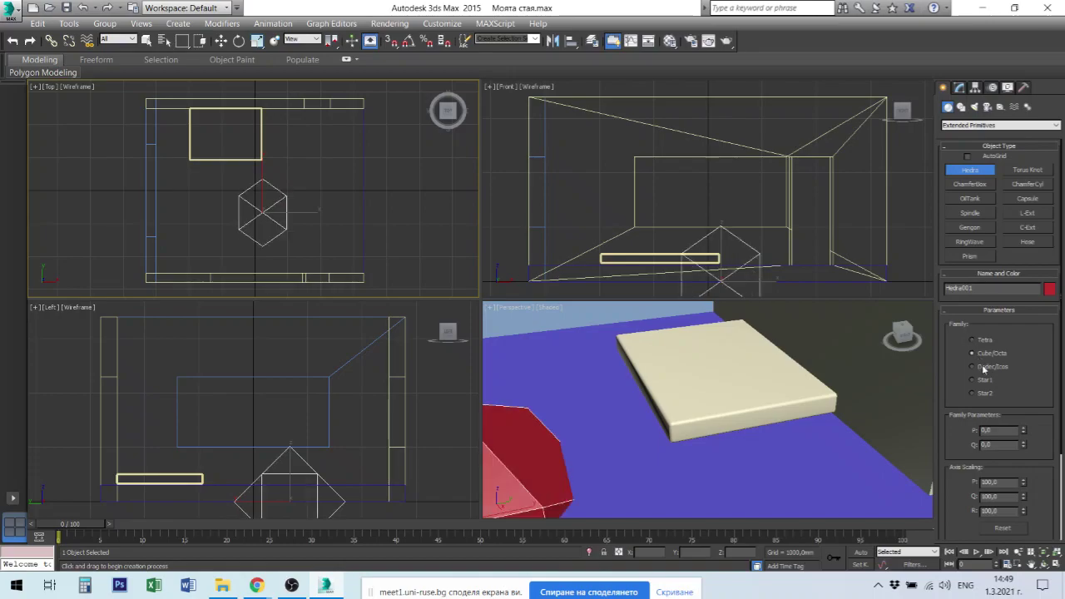
pyautogui.click(984, 367)
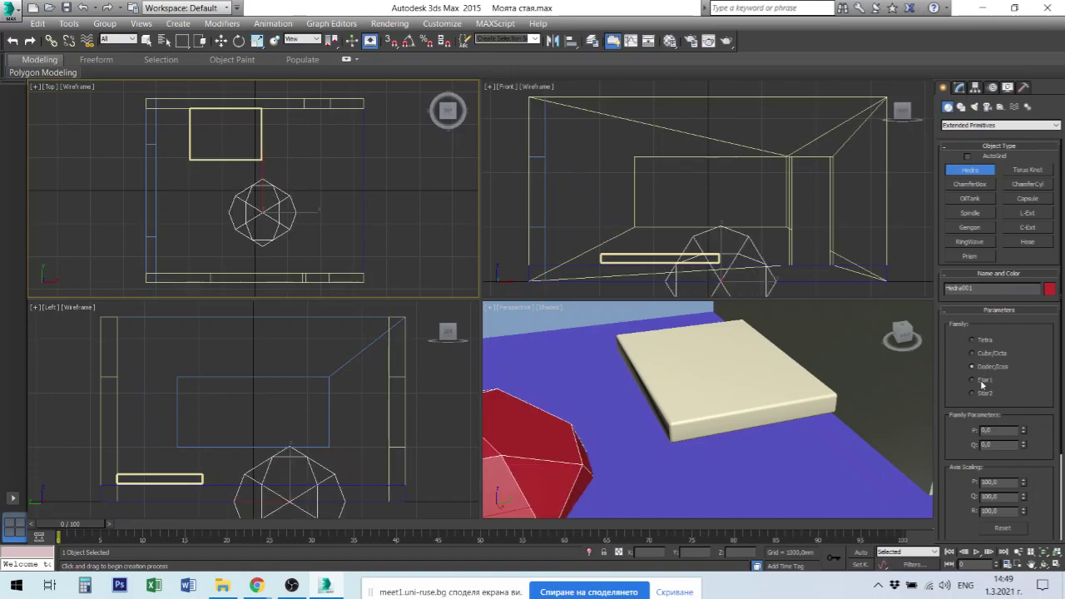
pyautogui.click(983, 381)
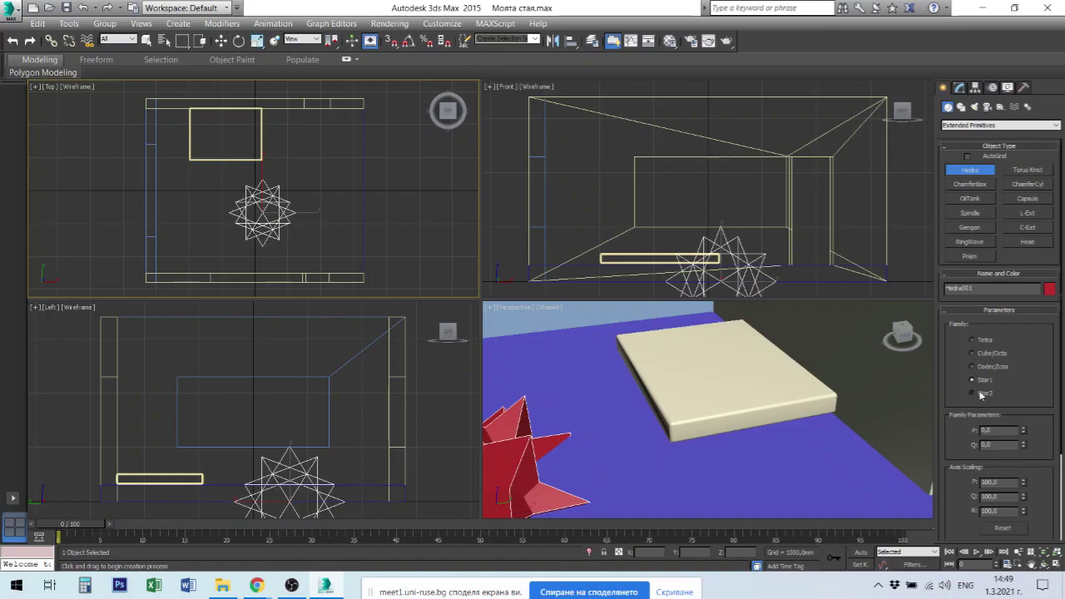
pyautogui.click(982, 394)
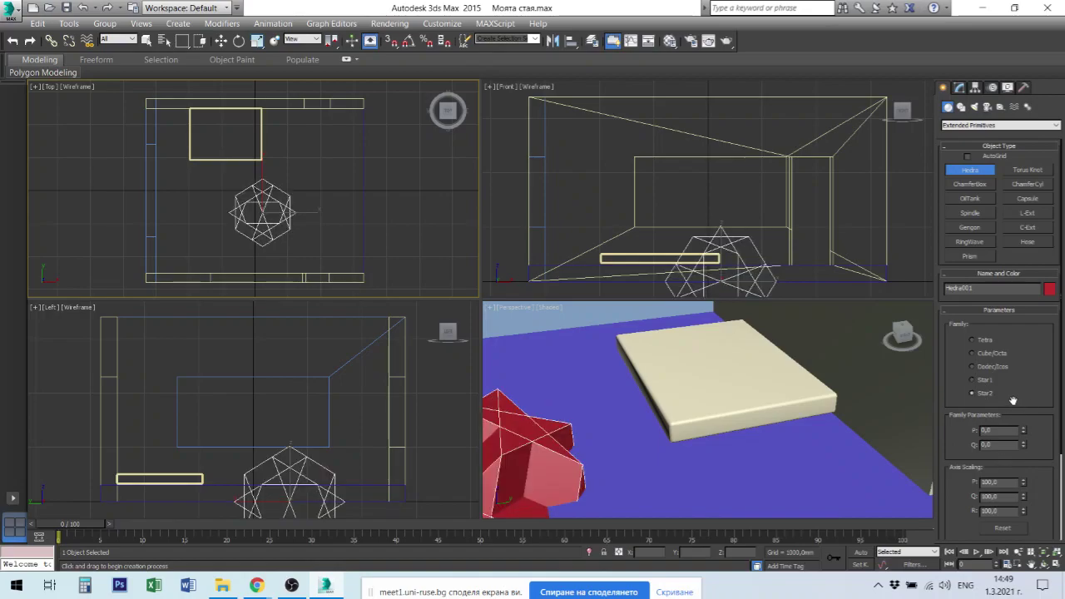
pyautogui.moveTo(777, 229); pyautogui.dragTo(800, 201, button='middle')
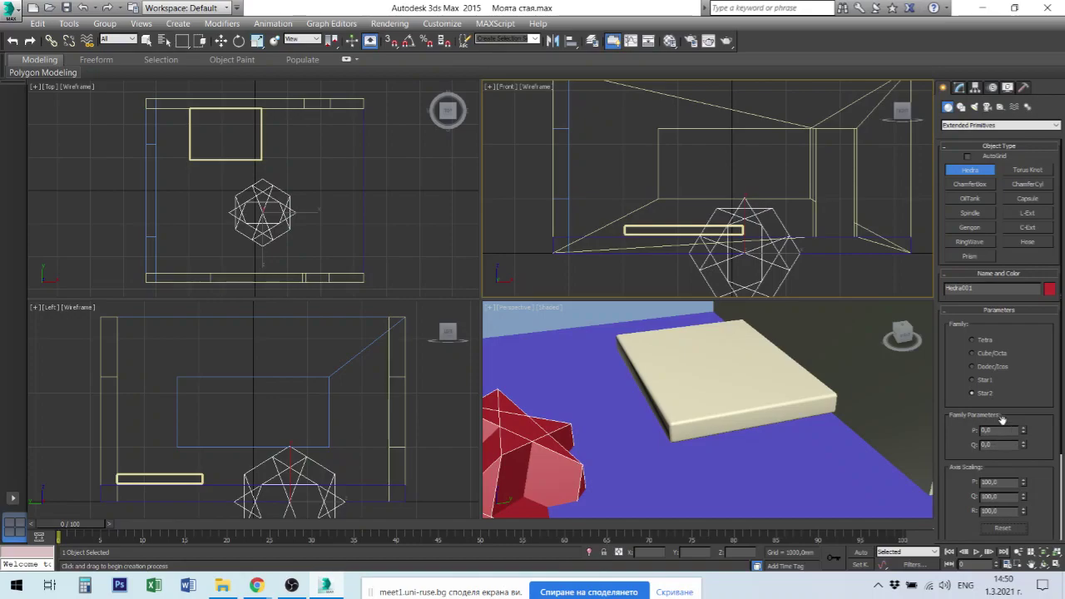
# Step: Set the hedra's Vertices option to Basic and its radius to 300 mm
pyautogui.scroll(-3, 1002, 424)
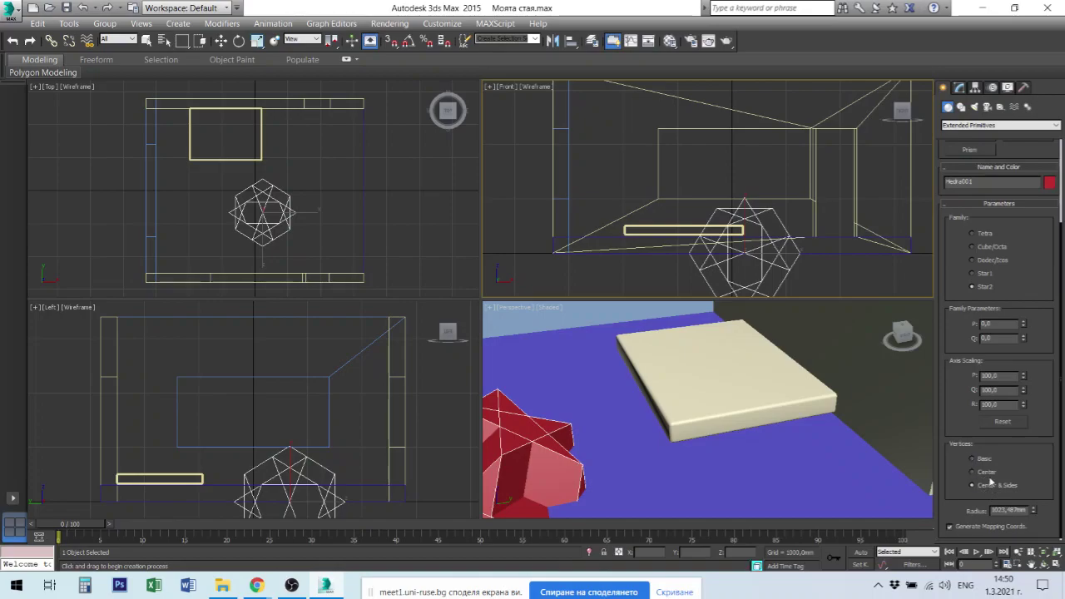
pyautogui.click(979, 460)
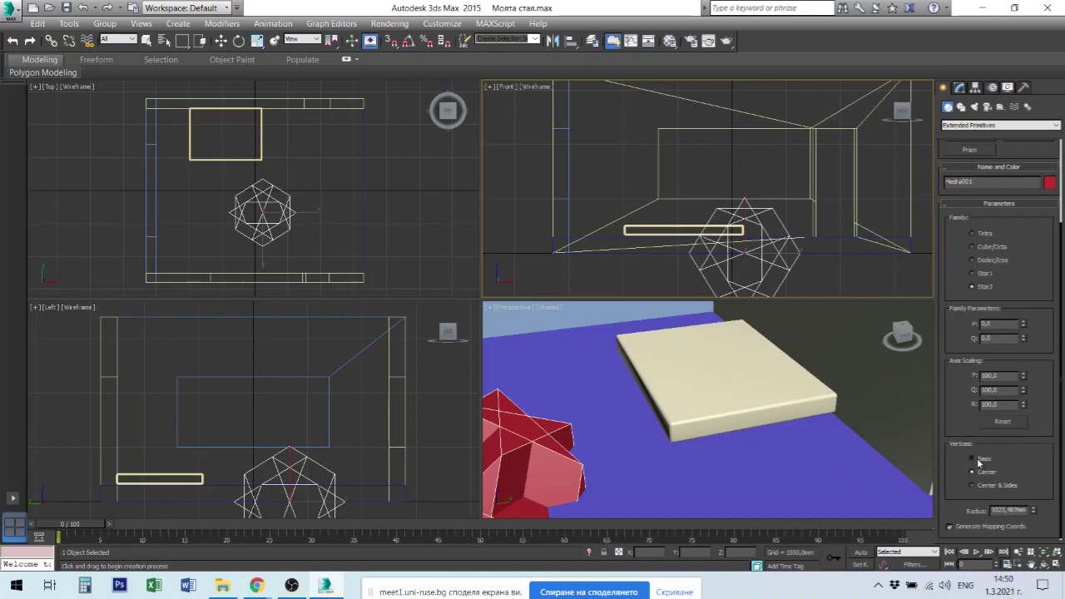
pyautogui.doubleClick(1002, 511)
pyautogui.write('2000')
pyautogui.press('Return')
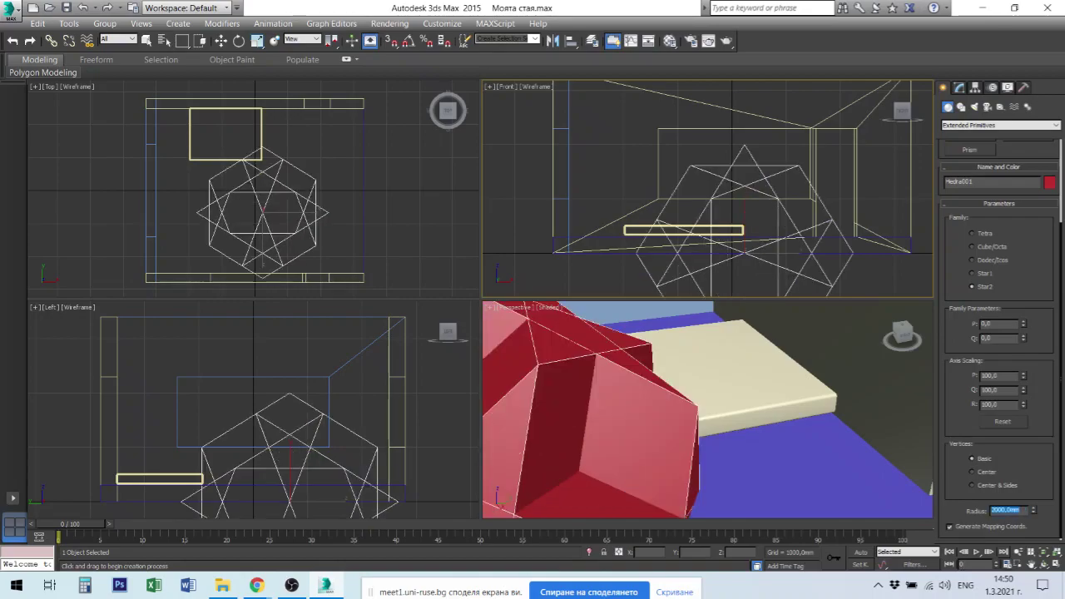
pyautogui.write('300')
pyautogui.press('Return')
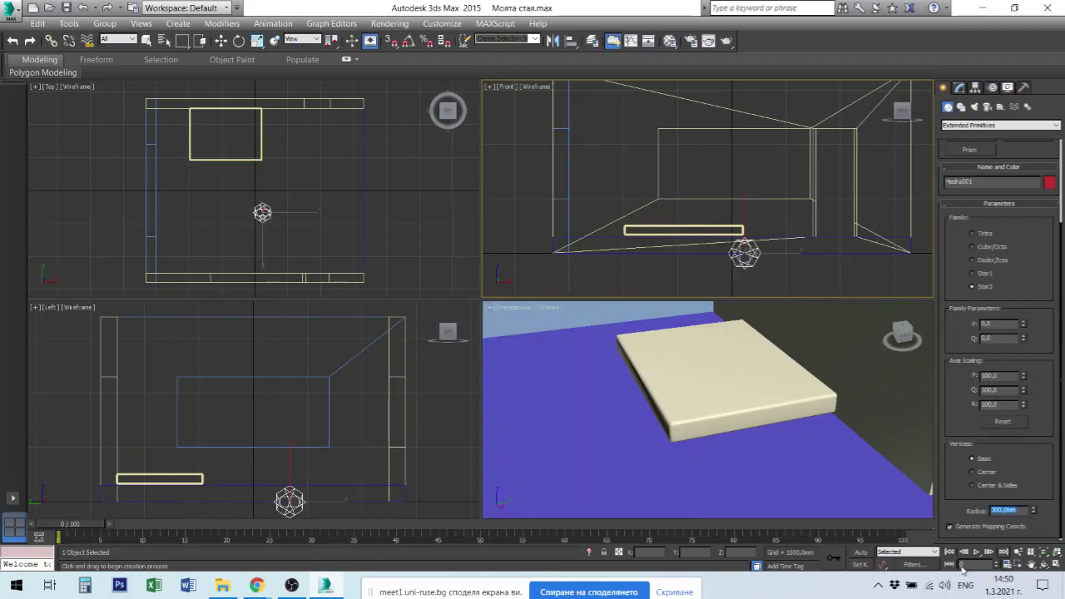
# Step: Raise the hedra in Front view to a height of about 304 mm so it sits on the floor
pyautogui.press('w')
pyautogui.moveTo(743, 213); pyautogui.dragTo(743, 184)
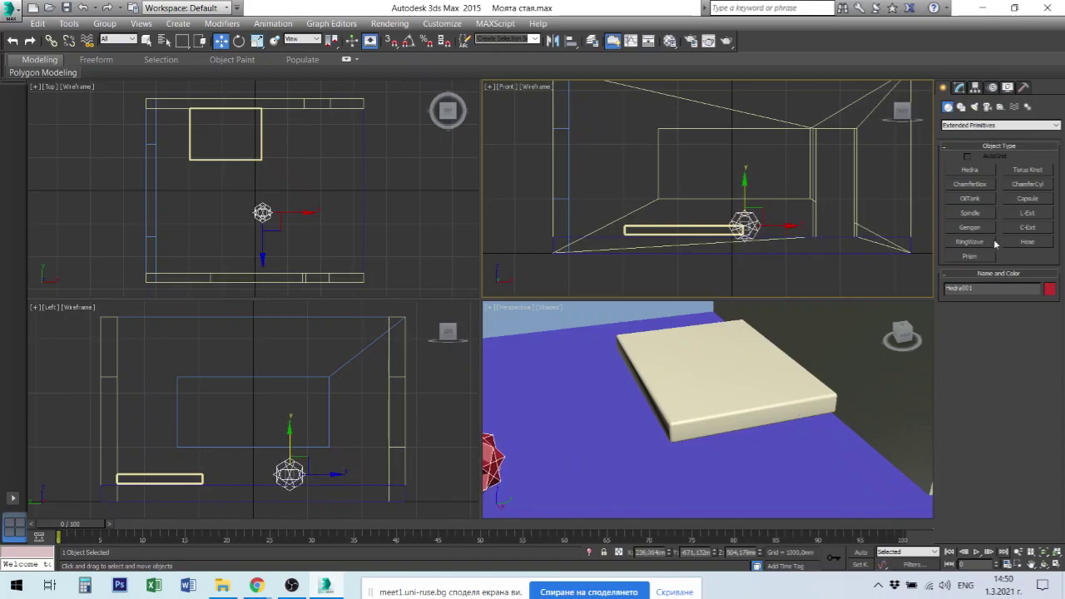
pyautogui.click(959, 87)
pyautogui.click(943, 87)
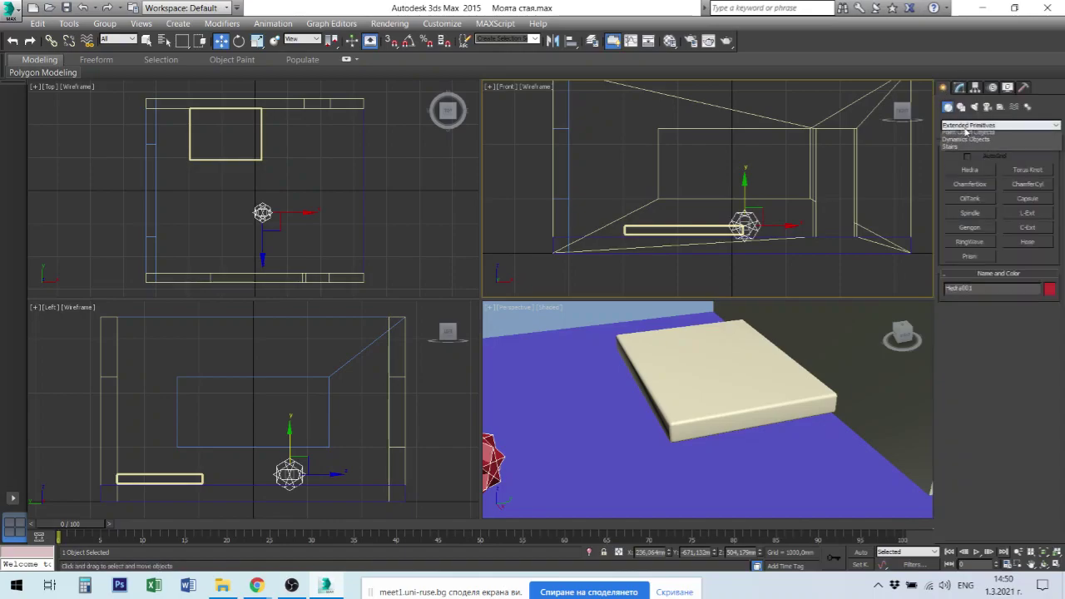
# Step: Browse the Standard Primitives, Extended Primitives and Doors object categories, and delete the hedra
pyautogui.click(967, 125)
pyautogui.click(970, 136)
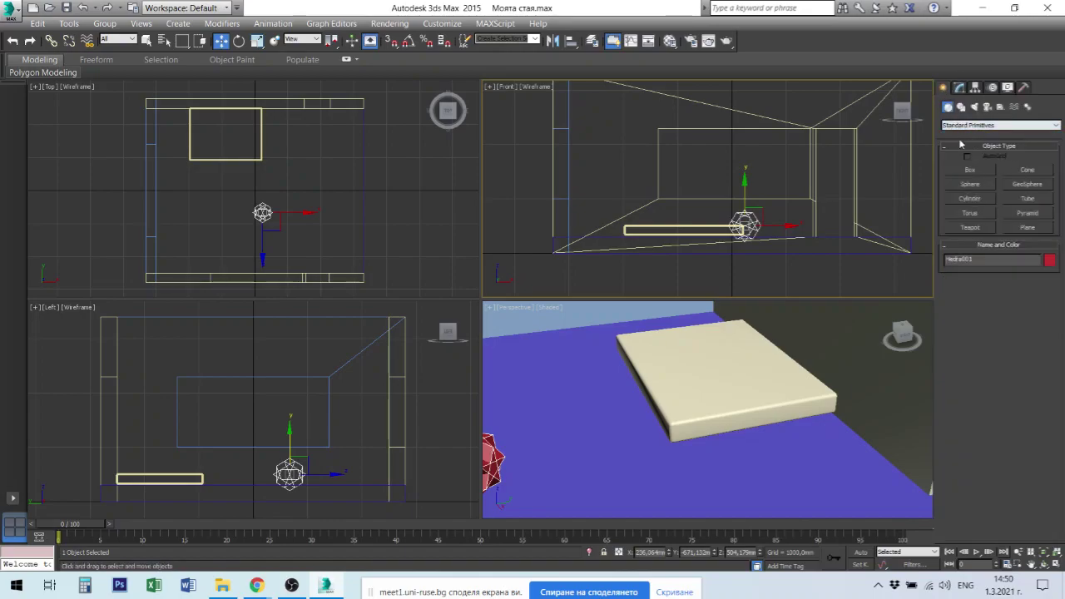
pyautogui.click(976, 125)
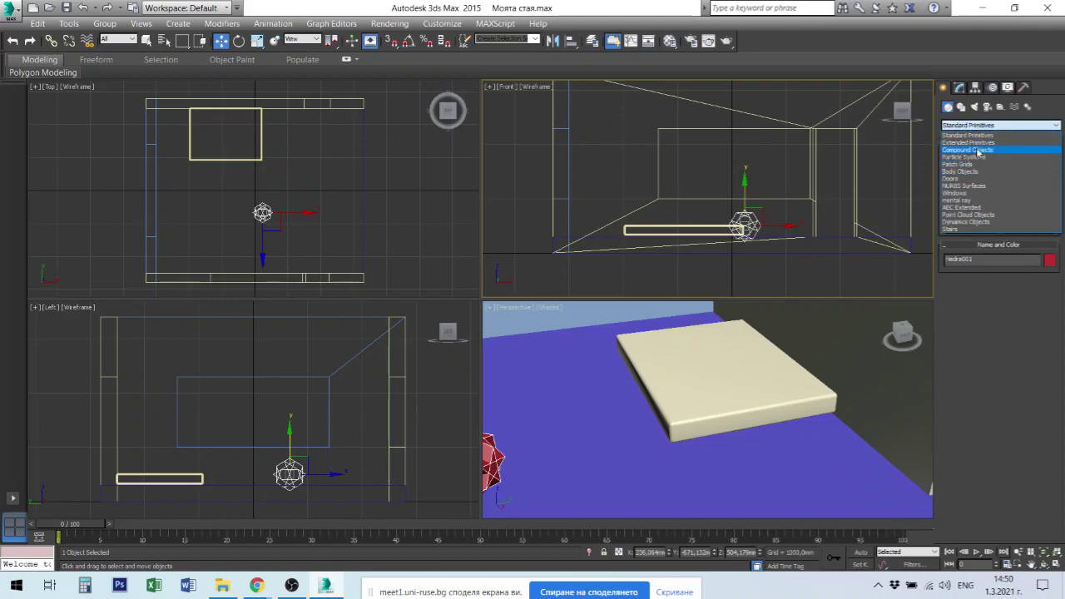
pyautogui.click(975, 143)
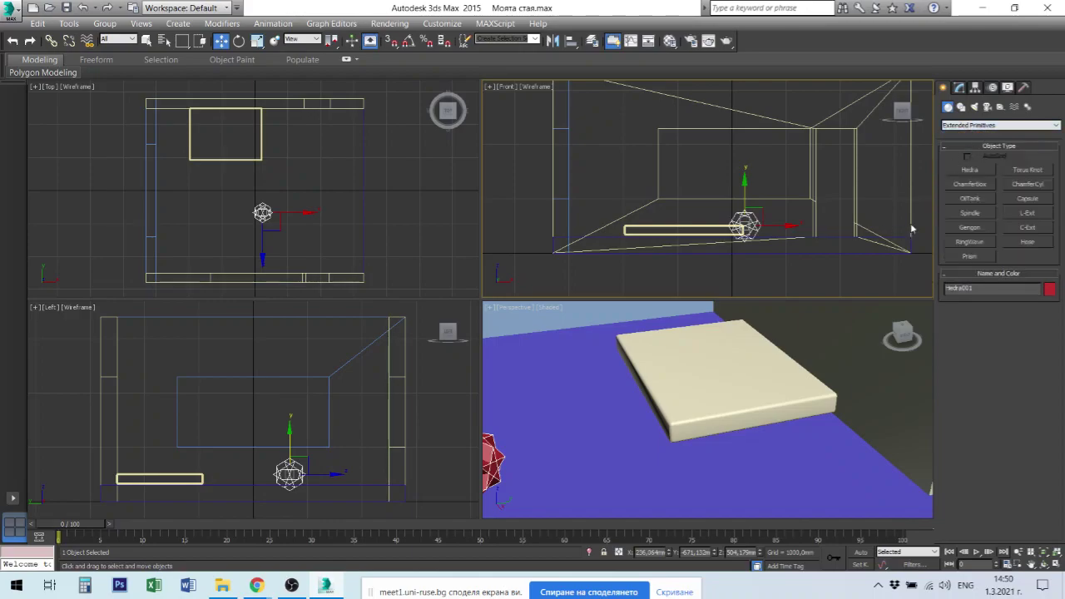
pyautogui.click(981, 126)
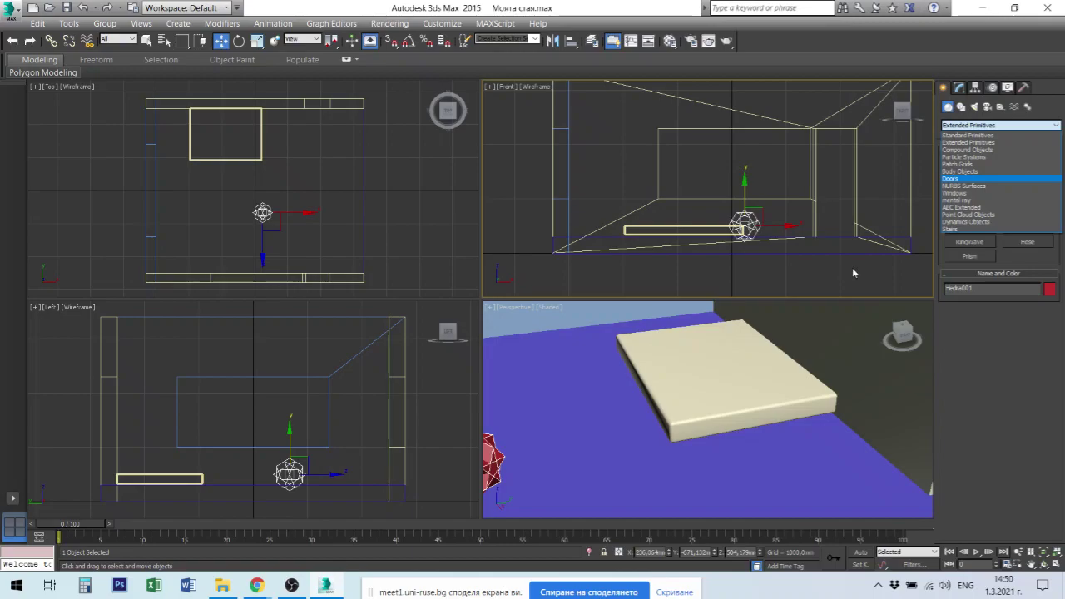
pyautogui.click(815, 291)
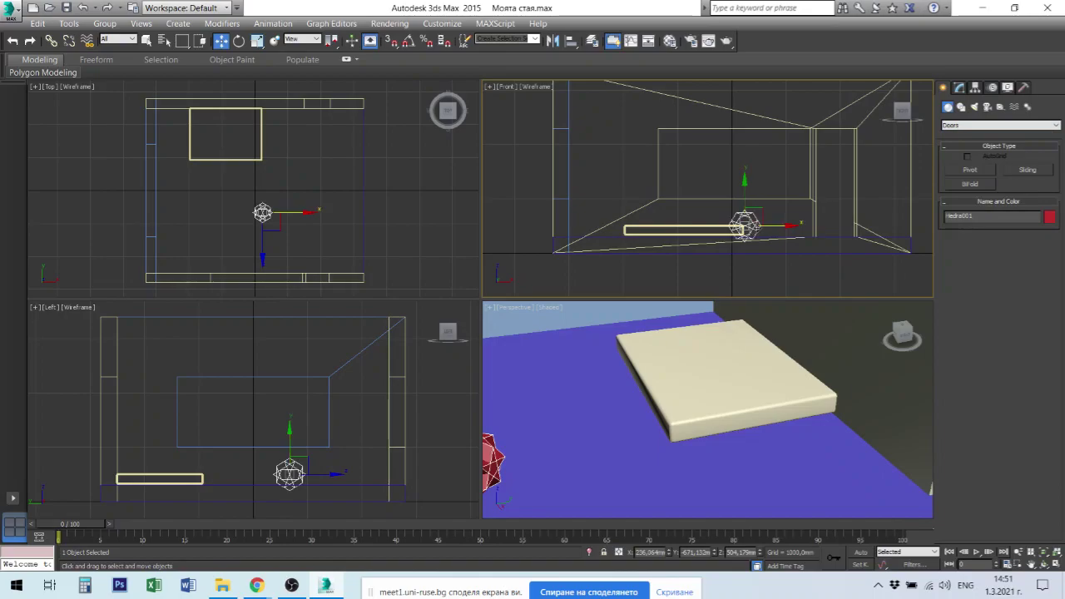
pyautogui.press('Delete')
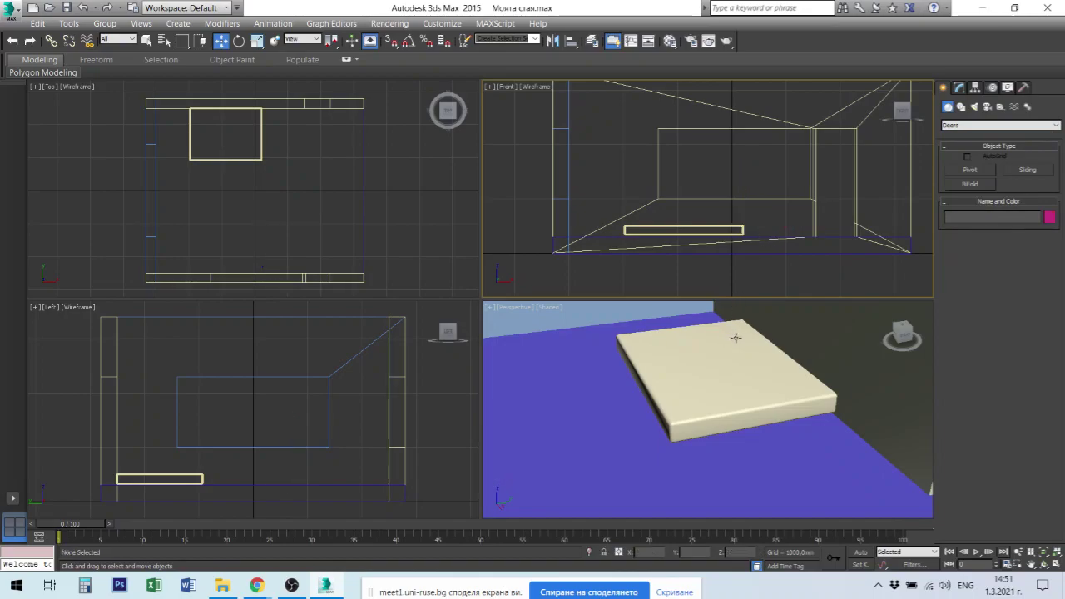
# Step: Move the chamfer box in Top view to about X -1639 mm, Y 1574 mm, closer to the blue window wall
pyautogui.click(721, 379)
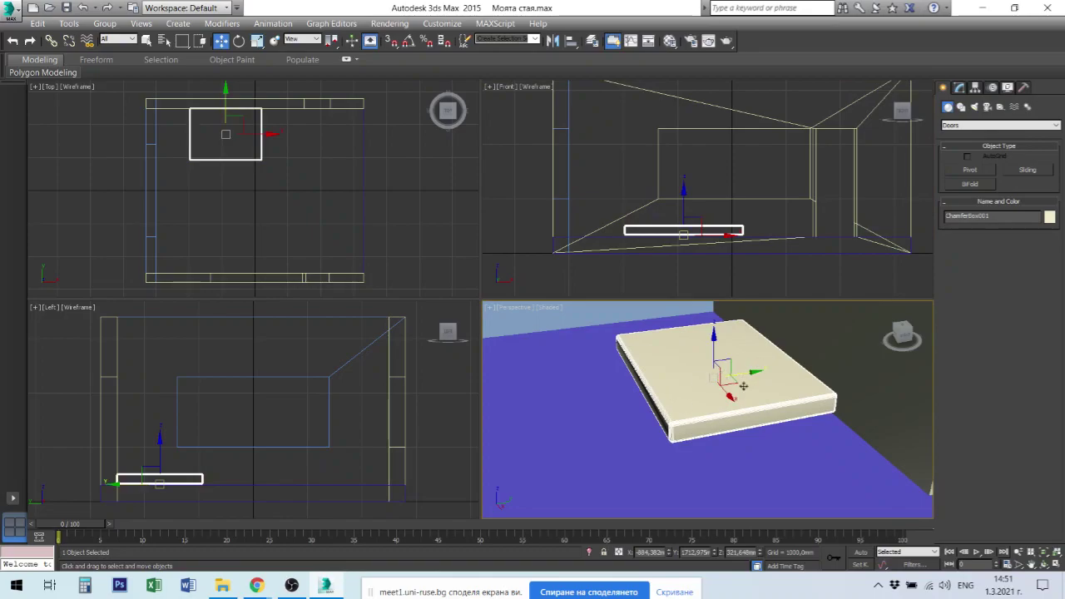
pyautogui.moveTo(255, 133); pyautogui.dragTo(232, 138)
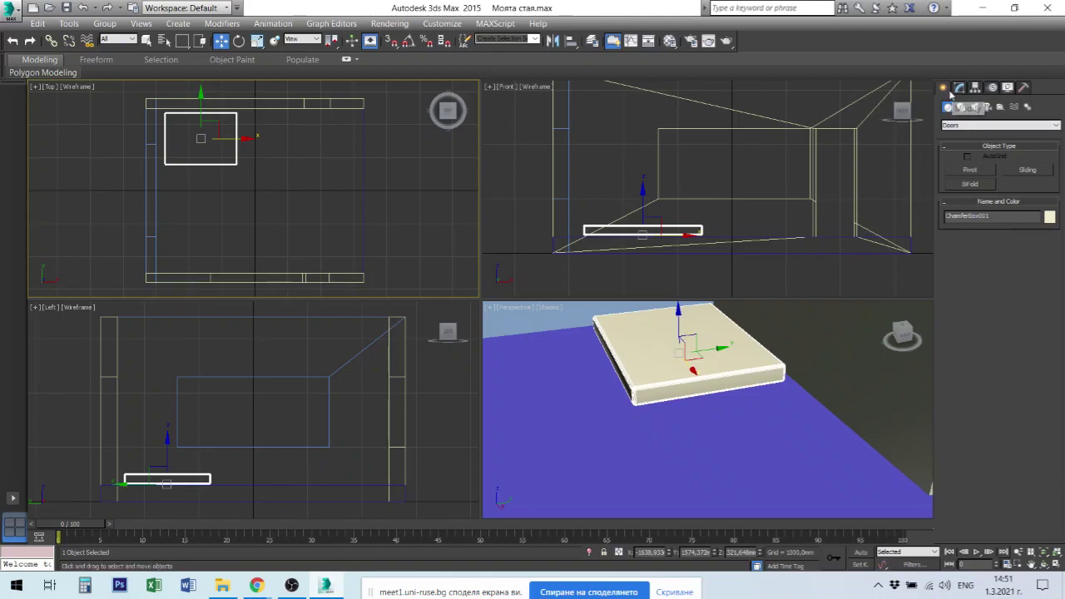
# Step: Try to create an L-Ext from Extended Primitives outside the blue wall in Top view, with side lengths of about 2006 mm and 1517 mm
pyautogui.click(998, 125)
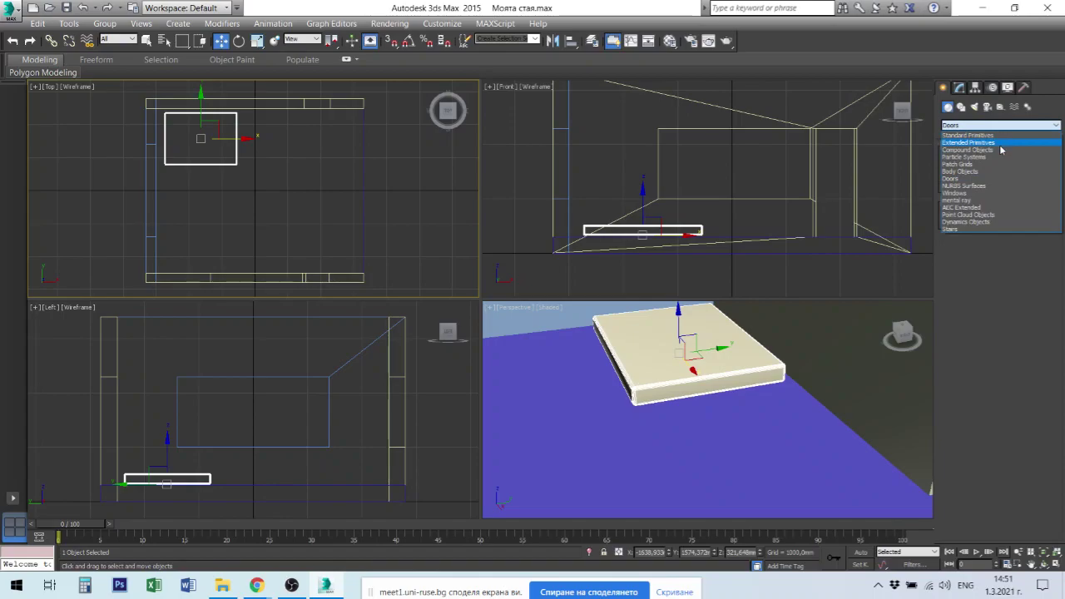
pyautogui.click(998, 150)
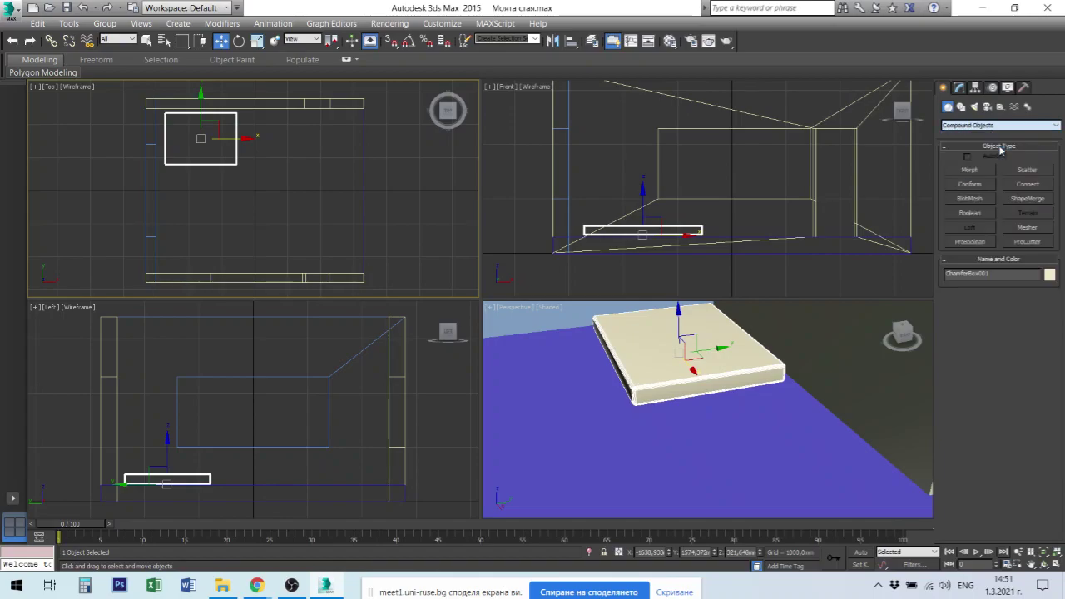
pyautogui.click(998, 125)
pyautogui.click(999, 140)
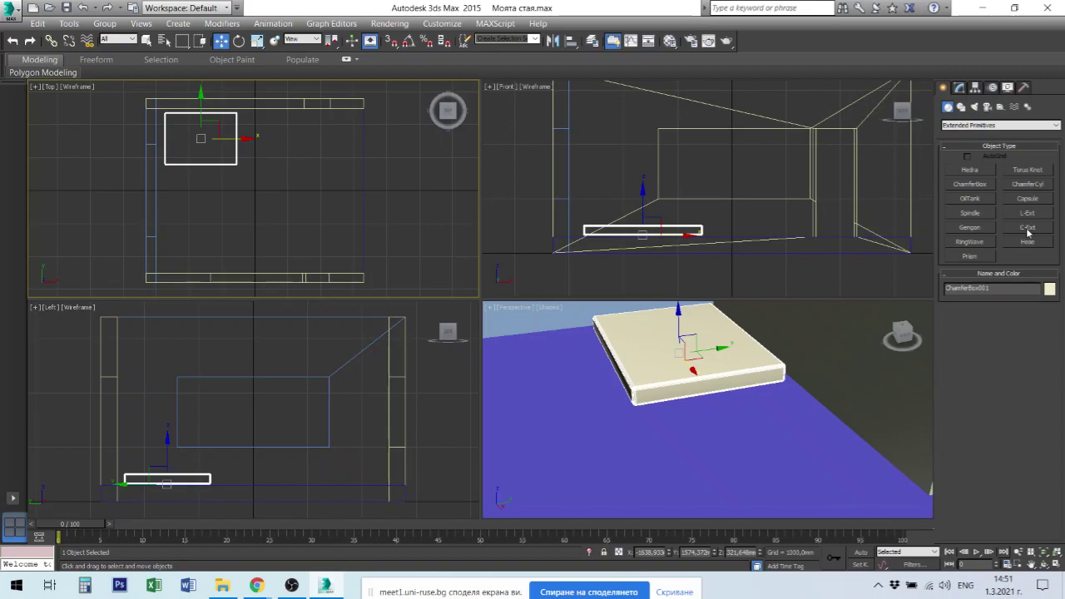
pyautogui.click(1028, 215)
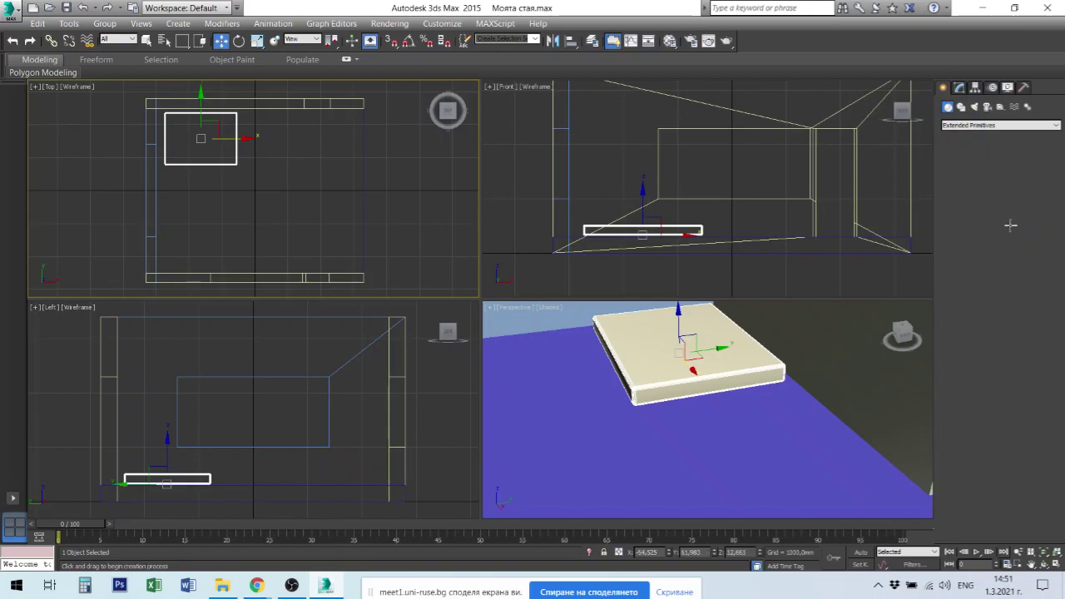
pyautogui.moveTo(70, 199); pyautogui.dragTo(120, 264)
pyautogui.click(229, 238)
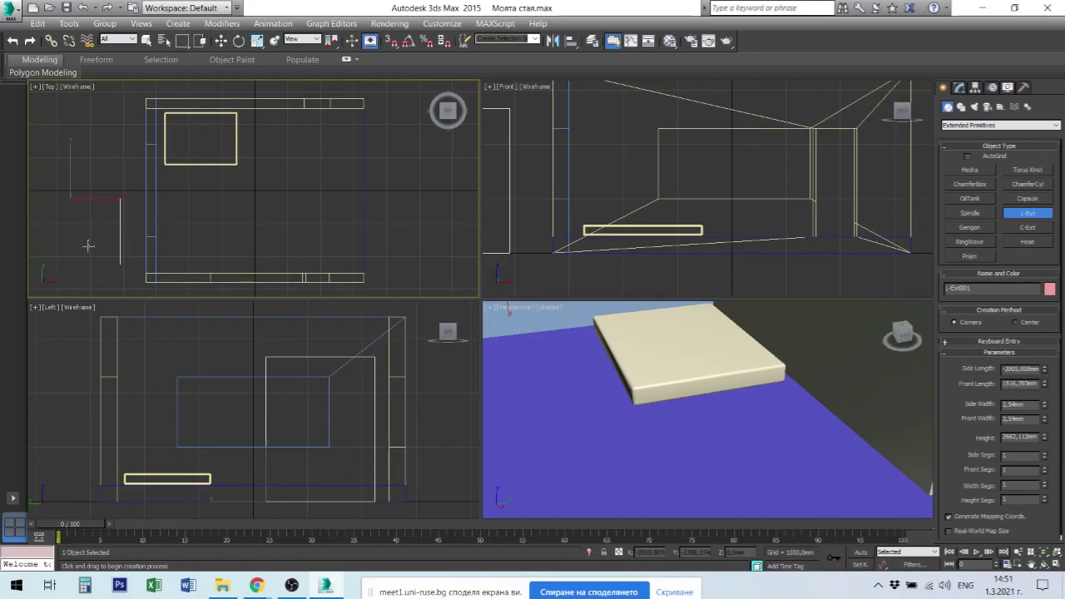
pyautogui.rightClick(858, 381)
pyautogui.scroll(-6, 844, 385)
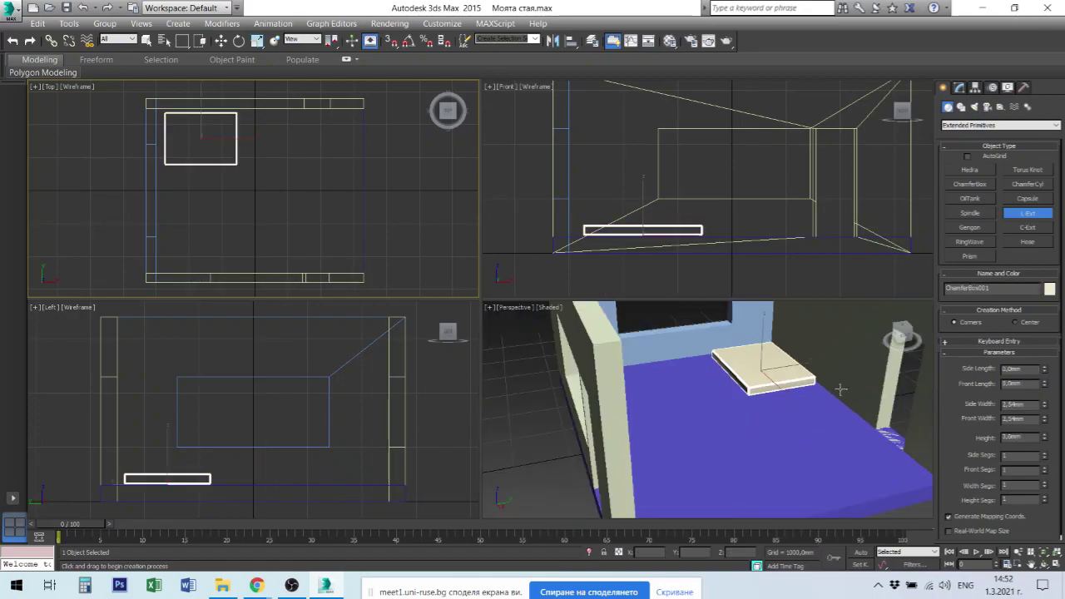
pyautogui.rightClick(829, 448)
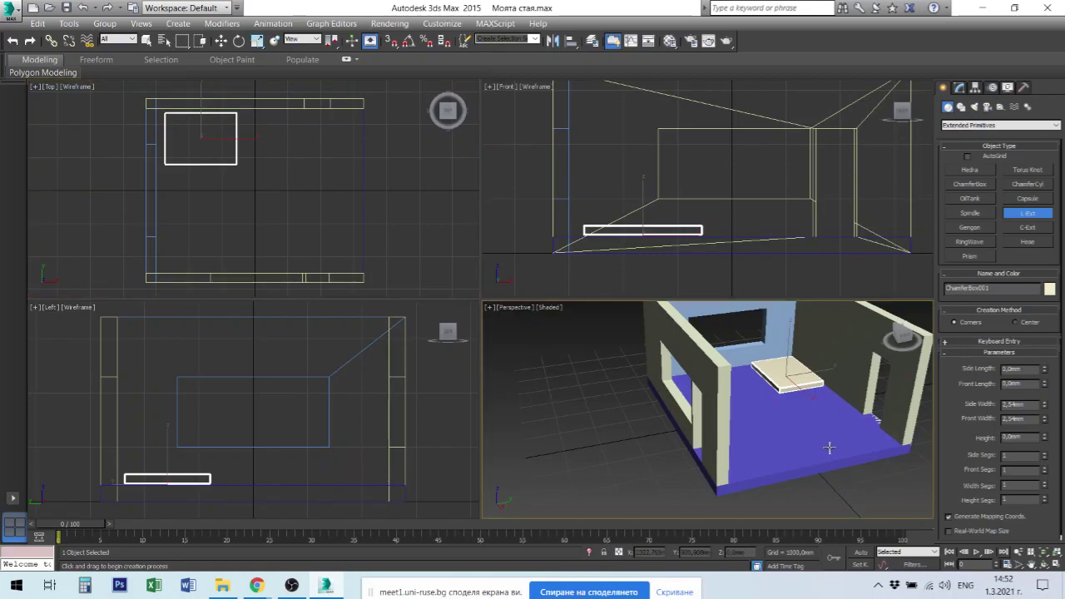
pyautogui.keyDown('alt'); pyautogui.moveTo(787, 454); pyautogui.dragTo(856, 459, button='middle'); pyautogui.keyUp('alt')
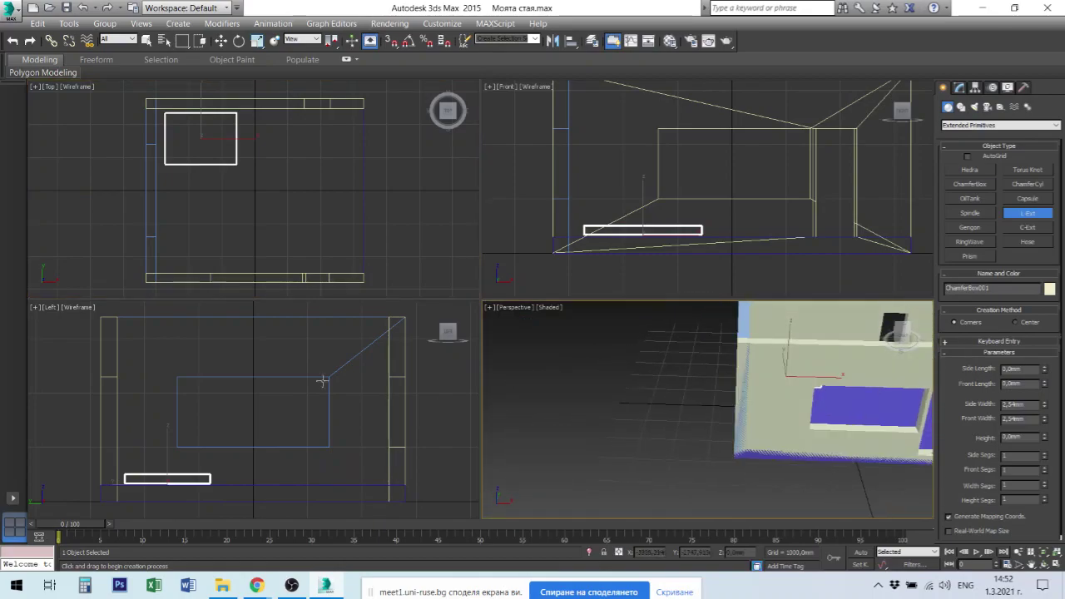
pyautogui.moveTo(65, 198); pyautogui.dragTo(133, 293)
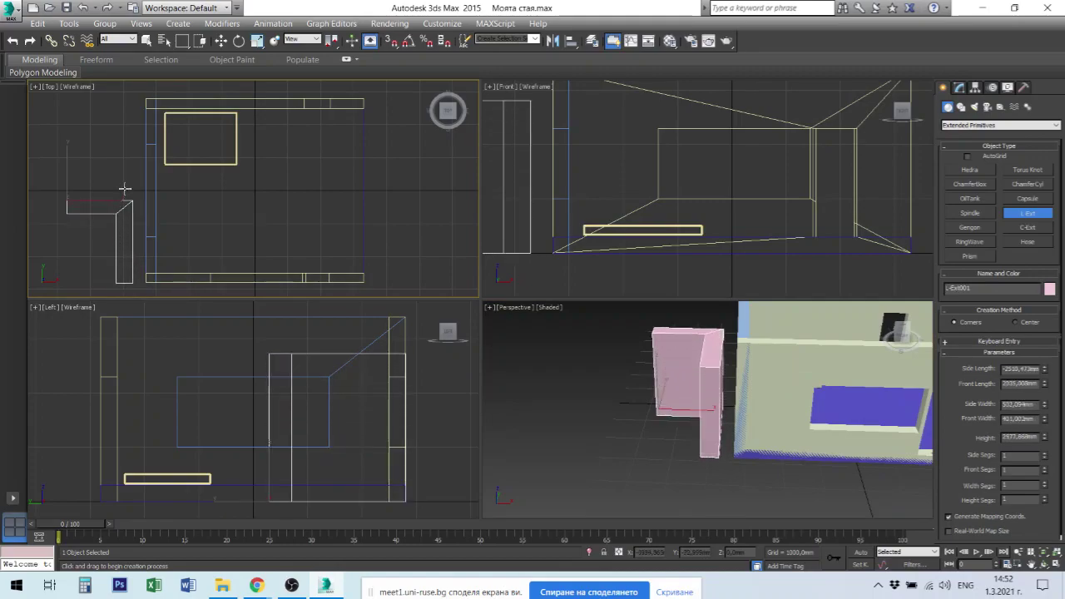
pyautogui.click(838, 341)
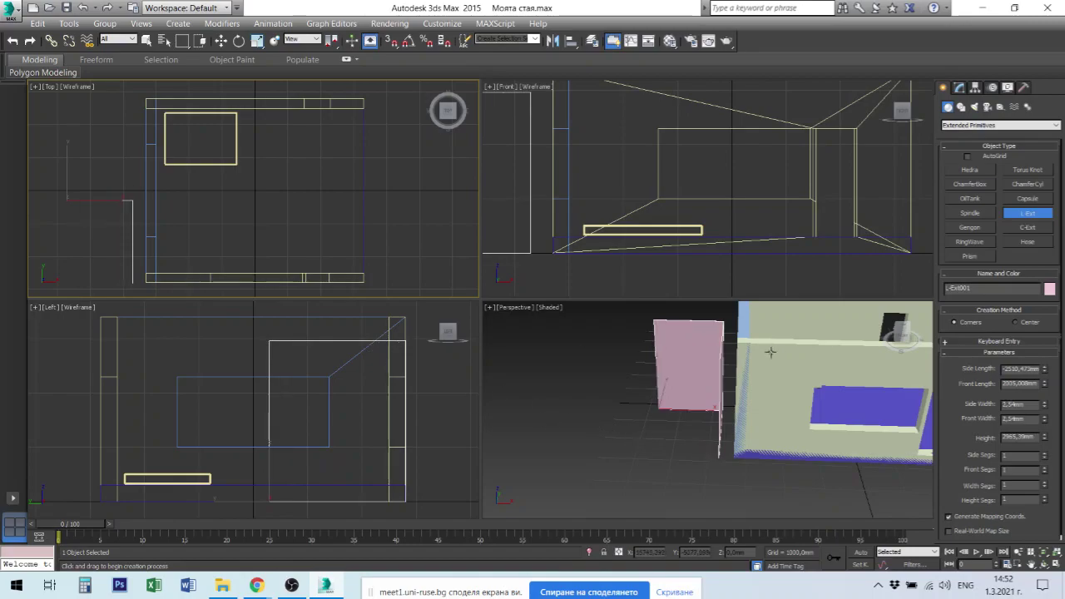
pyautogui.rightClick(1014, 374)
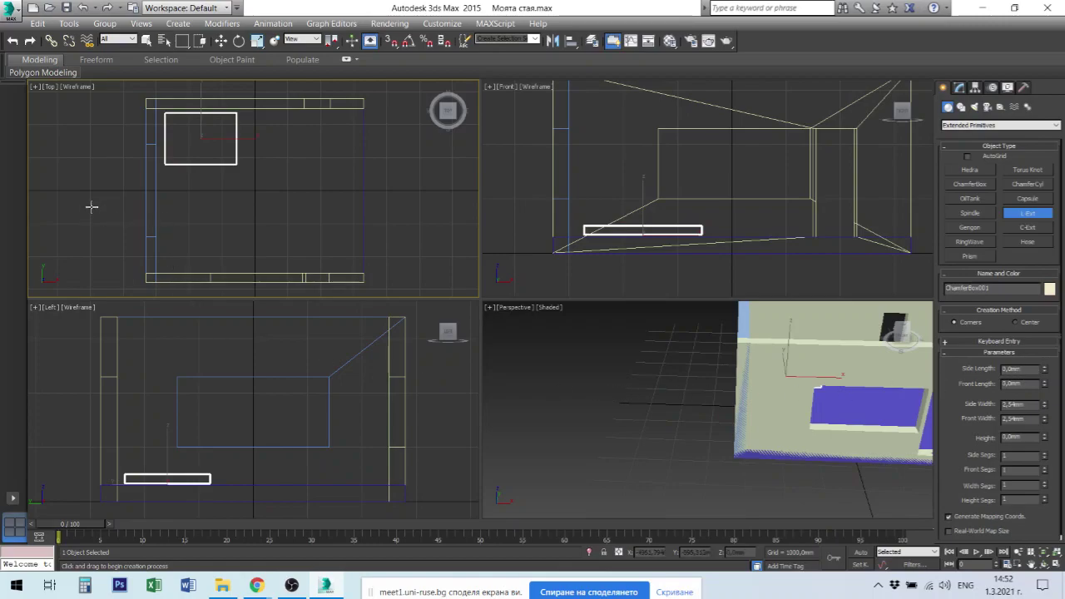
# Step: Create an L-Ext outside the blue wall in Top view, about 1954 by 1516 mm, 404 mm wide and 472 mm high
pyautogui.moveTo(83, 172); pyautogui.dragTo(133, 236)
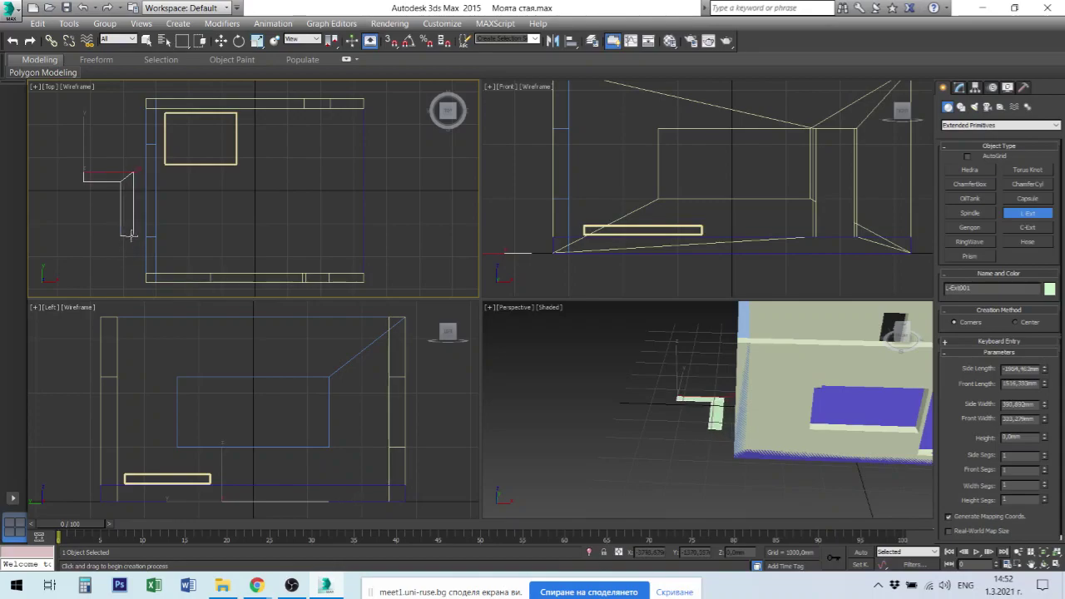
pyautogui.click(139, 218)
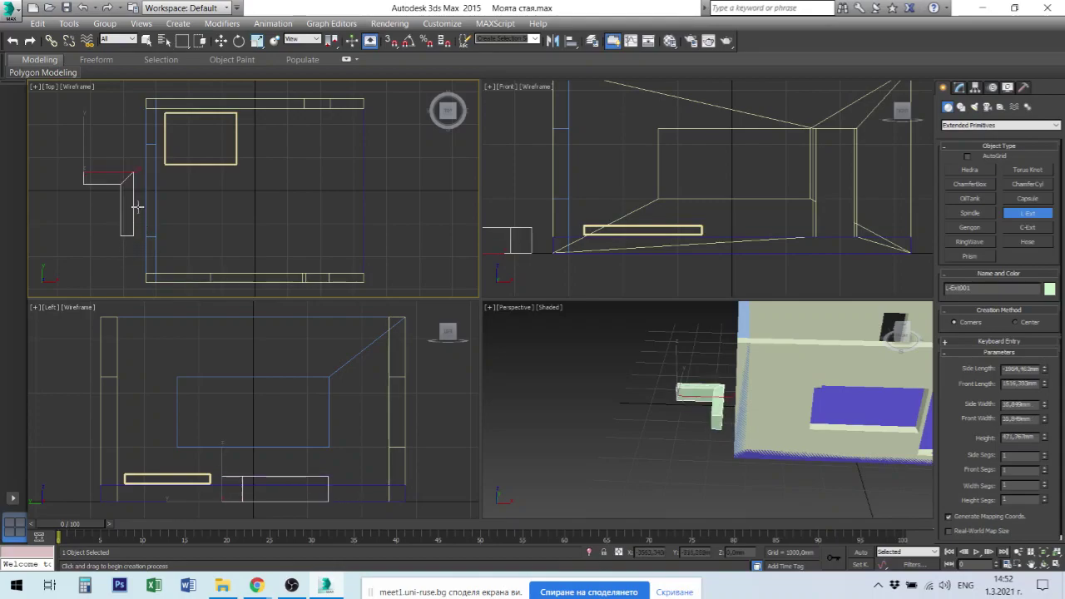
pyautogui.click(136, 208)
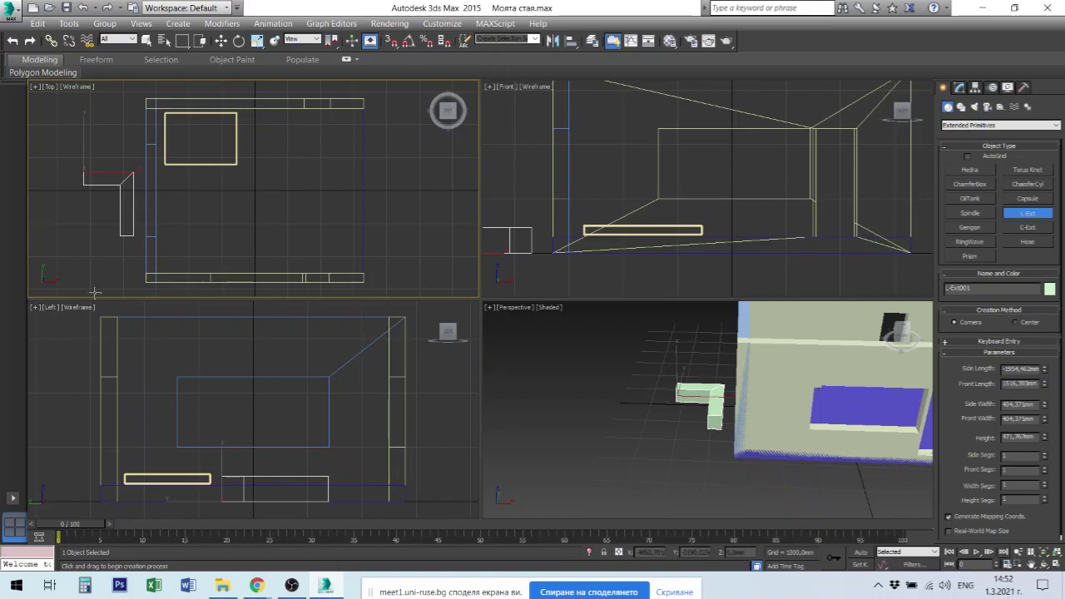
pyautogui.moveTo(97, 235); pyautogui.dragTo(87, 210)
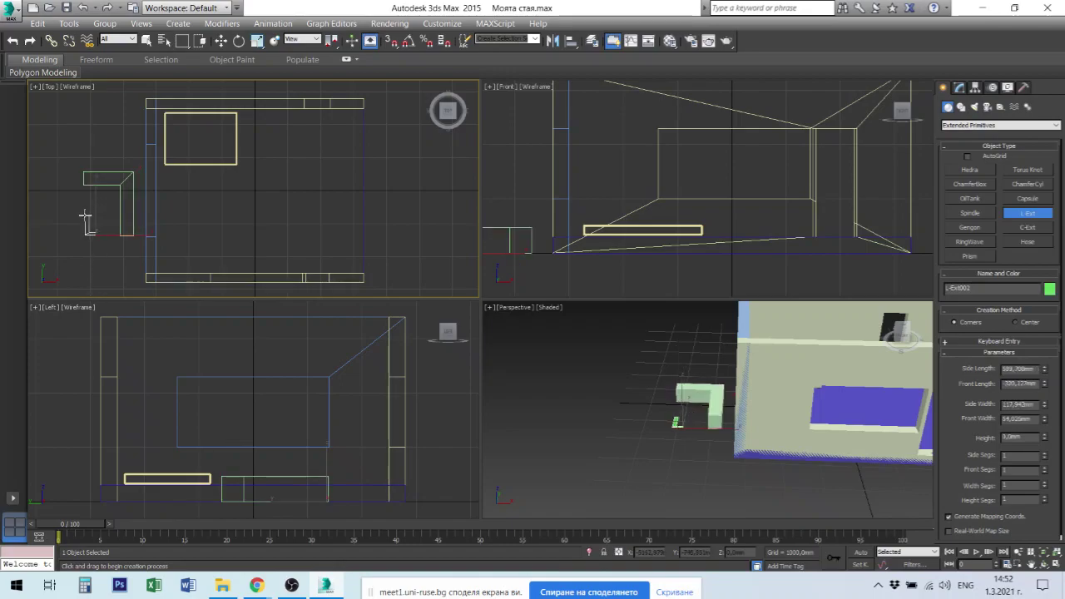
pyautogui.rightClick(104, 265)
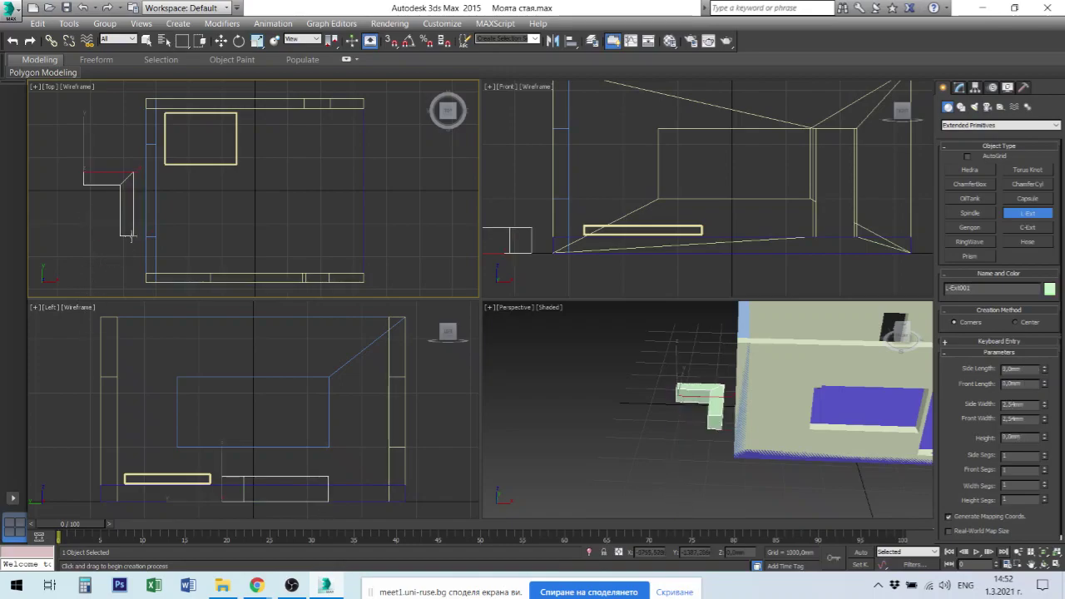
pyautogui.rightClick(131, 241)
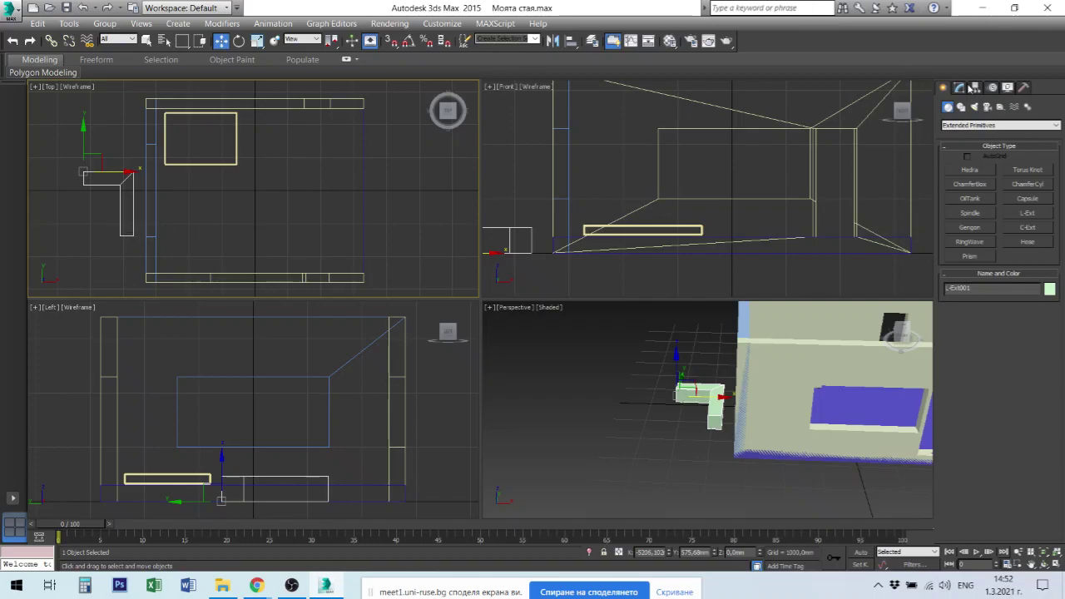
# Step: Set the L-Ext's side width and front width to 300 mm each
pyautogui.click(961, 88)
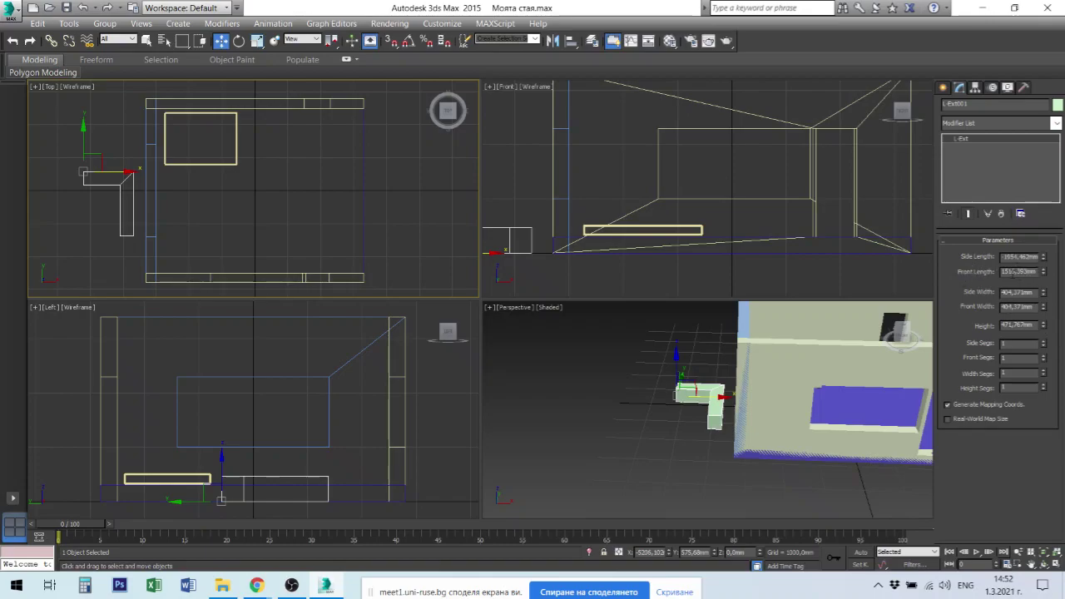
pyautogui.press('Tab')
pyautogui.moveTo(1044, 293); pyautogui.dragTo(1051, 284)
pyautogui.doubleClick(1017, 292)
pyautogui.write('300')
pyautogui.press('Tab')
pyautogui.write('3')
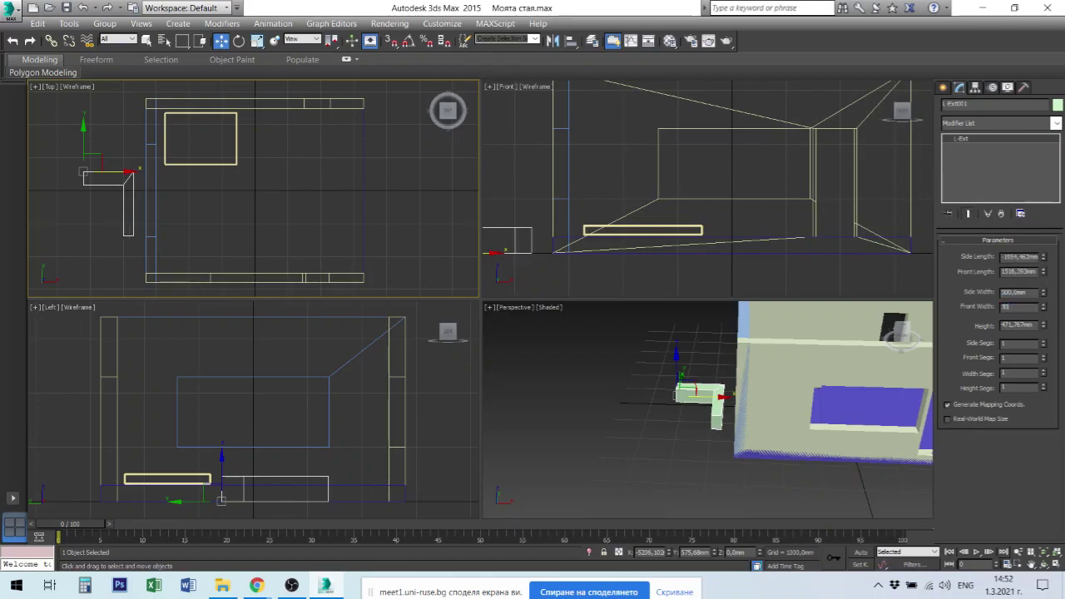
pyautogui.write('00,0')
pyautogui.press('Tab')
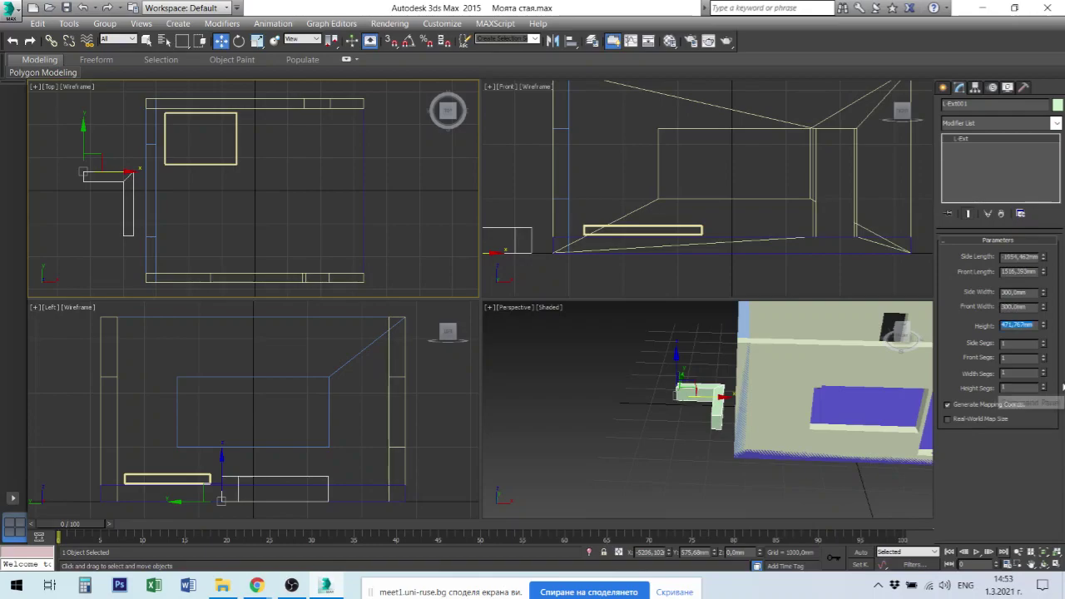
# Step: Set the L-Ext's height to 3400 mm
pyautogui.click(1045, 323)
pyautogui.moveTo(1044, 325); pyautogui.dragTo(1046, 280)
pyautogui.doubleClick(1014, 325)
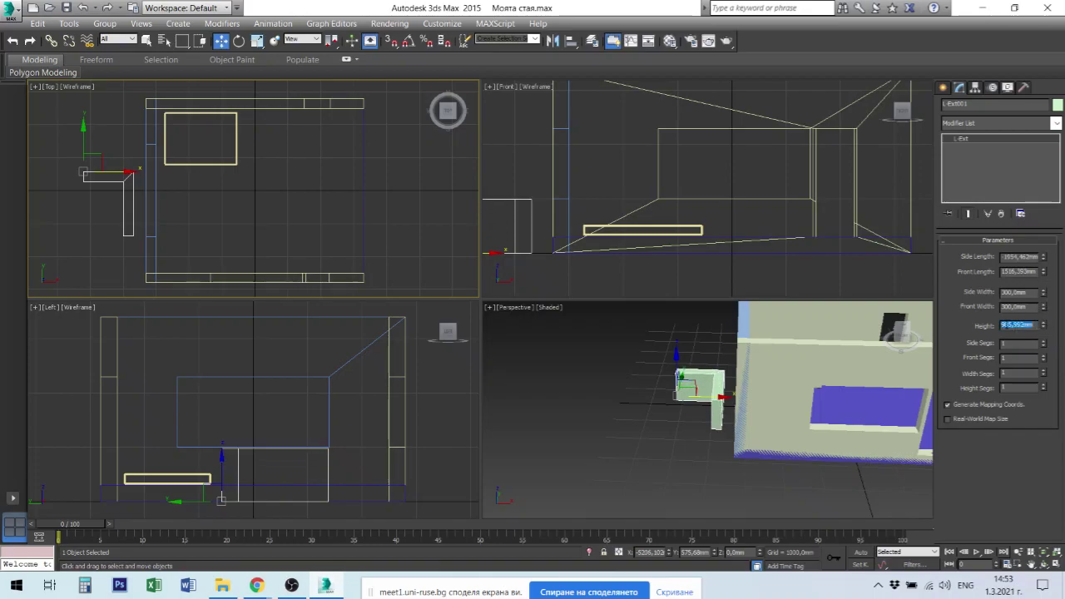
pyautogui.write('3400')
pyautogui.press('Return')
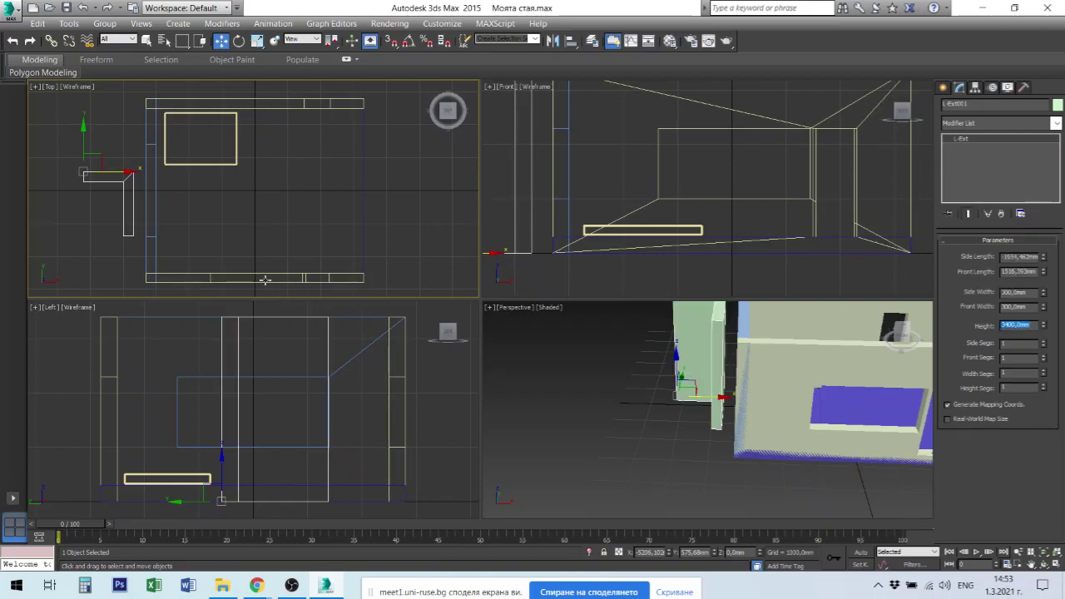
# Step: Set the L-Ext's front length to 1200 mm and its side length to 1000 mm
pyautogui.click(1019, 271)
pyautogui.write('5')
pyautogui.write('200')
pyautogui.press('Return')
pyautogui.click(1018, 256)
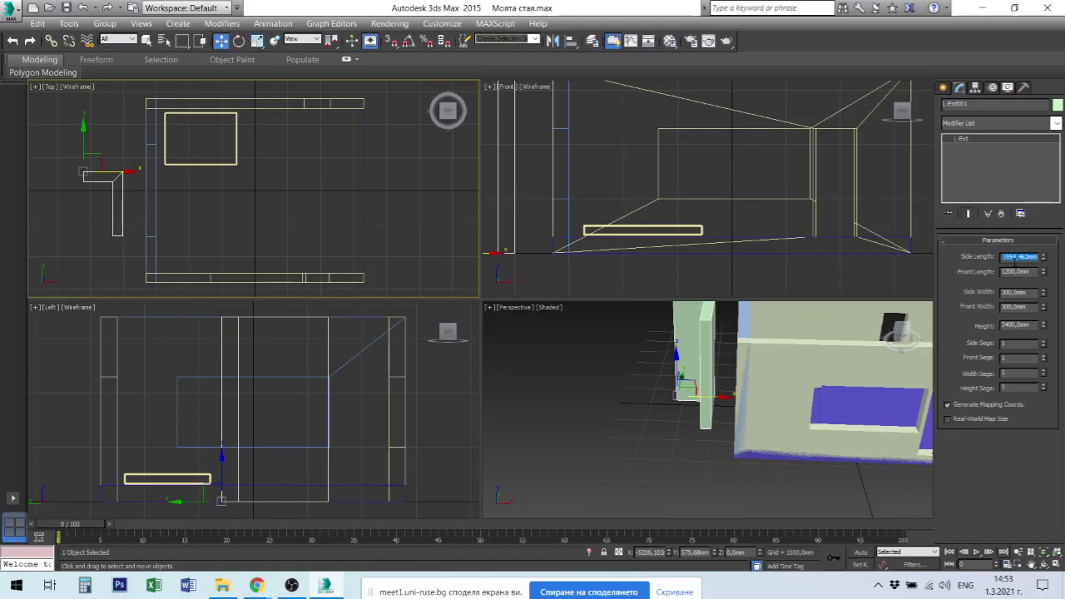
pyautogui.press('BackSpace')
pyautogui.write('1000')
pyautogui.press('Return')
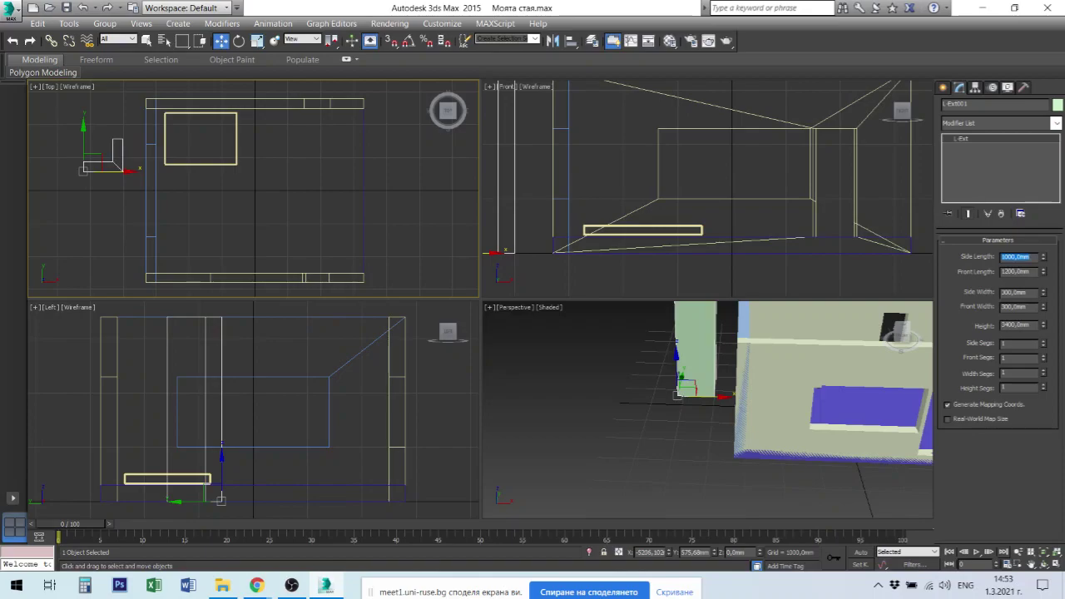
# Step: Move the L-Ext in Top view about 2197 mm in X and 976 mm in Y, into the room's corner over the chamfer box
pyautogui.rightClick(116, 171)
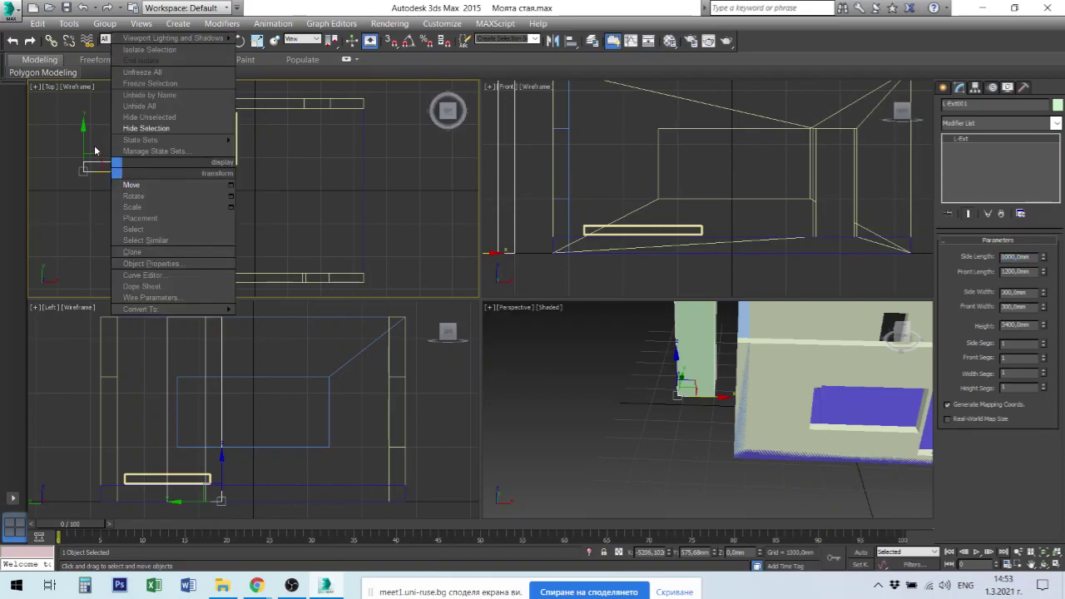
pyautogui.click(100, 154)
pyautogui.moveTo(96, 154); pyautogui.dragTo(169, 123)
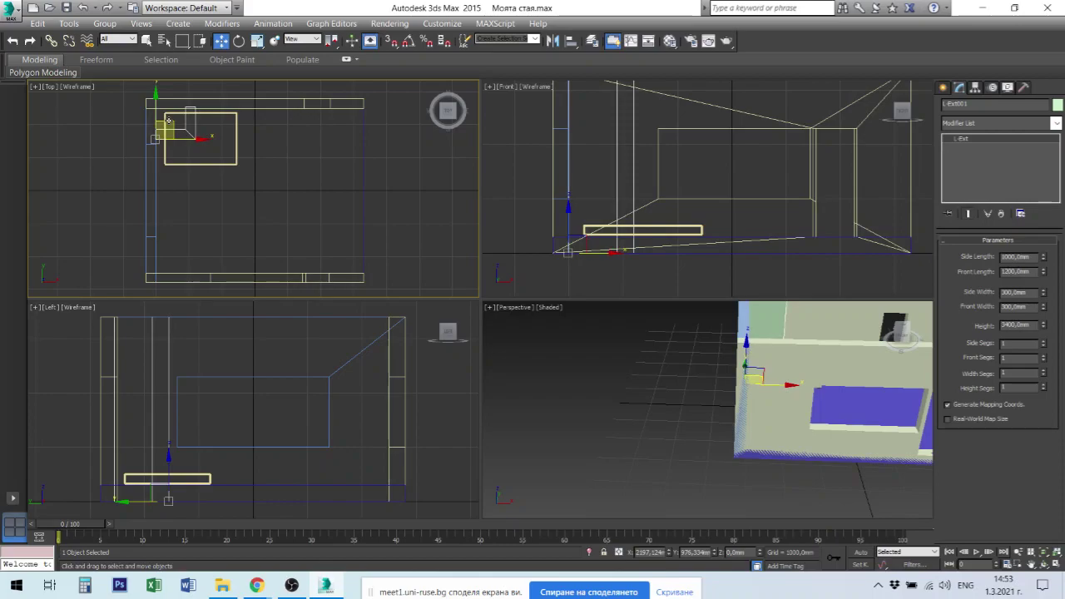
# Step: Inspect the L-Ext column in the room's corner in Perspective view and delete it
pyautogui.click(632, 411)
pyautogui.scroll(3, 673, 420)
pyautogui.scroll(-8, 777, 419)
pyautogui.moveTo(782, 409); pyautogui.dragTo(694, 416, button='middle')
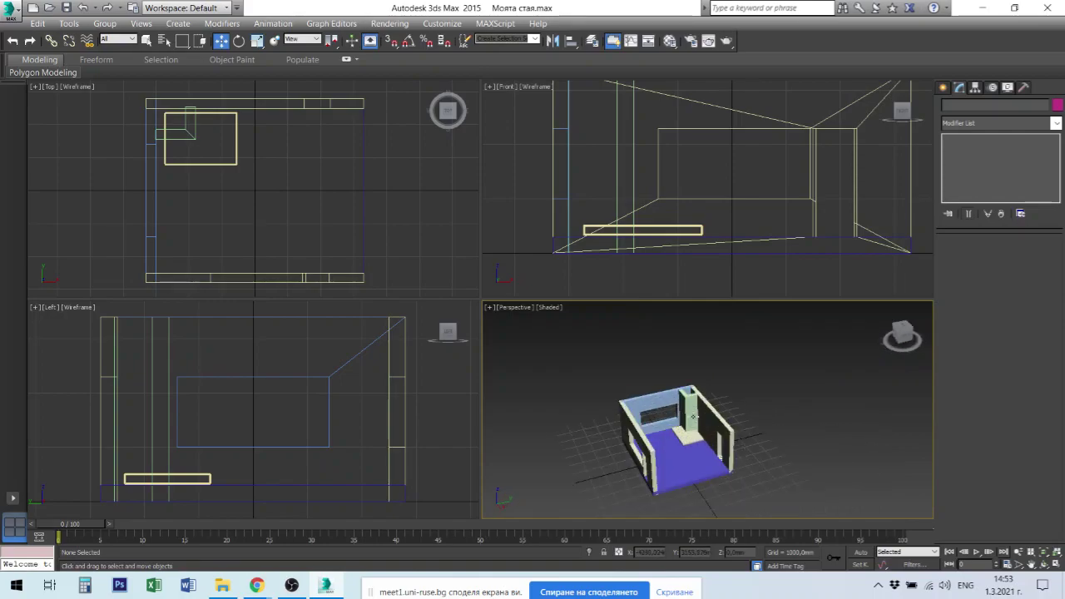
pyautogui.scroll(5, 692, 416)
pyautogui.click(695, 403)
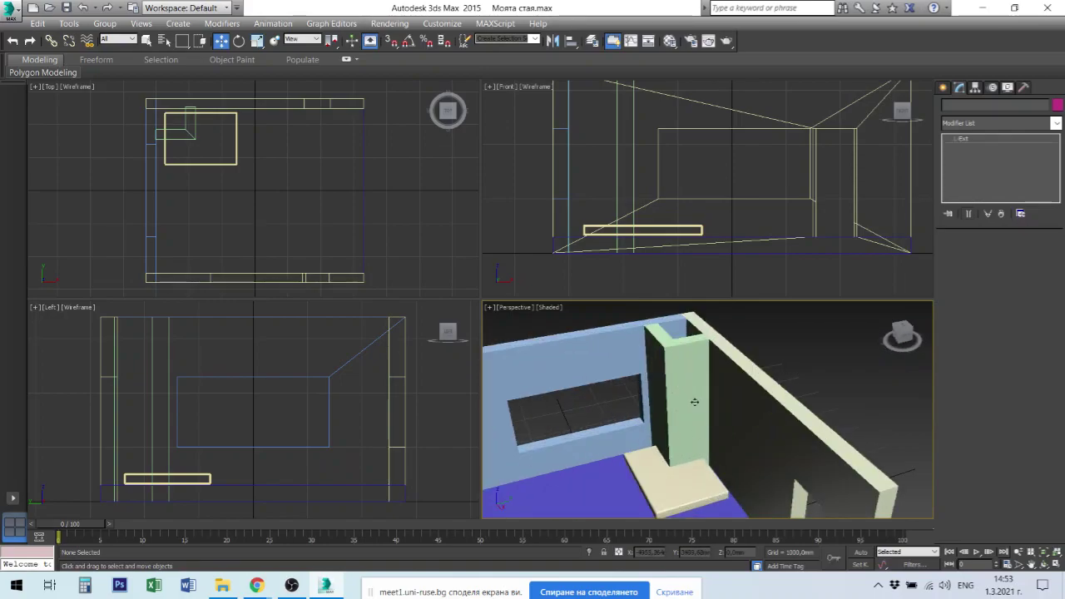
pyautogui.press('Delete')
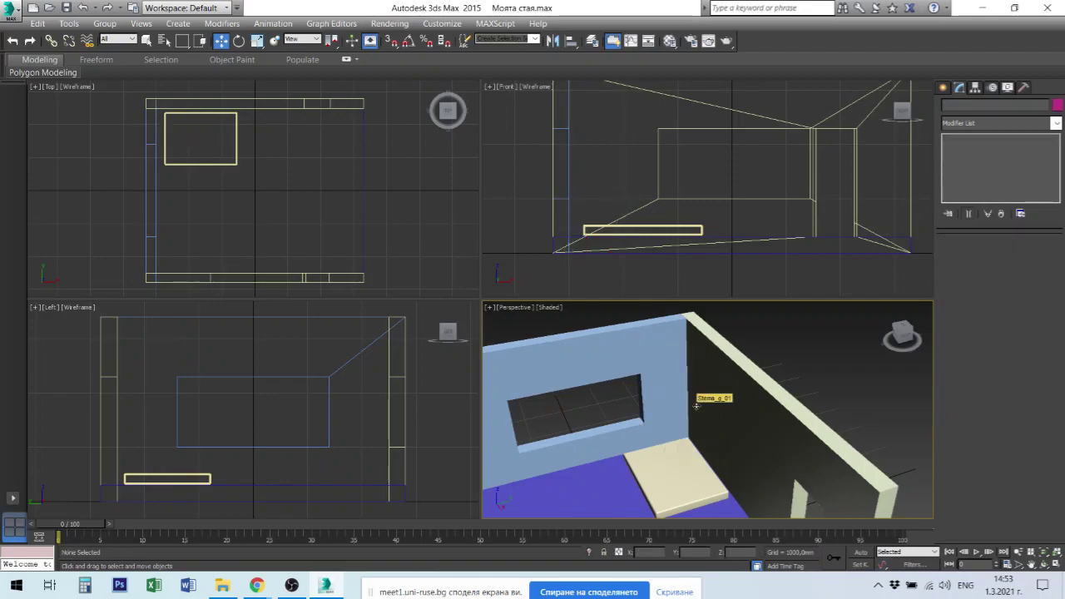
# Step: Create a Pivot door inside the room in Top view, about 2579 mm wide, 352 mm deep and 1904 mm high
pyautogui.scroll(-4, 678, 423)
pyautogui.scroll(-3, 679, 422)
pyautogui.keyDown('alt'); pyautogui.moveTo(678, 443); pyautogui.dragTo(689, 404, button='middle'); pyautogui.keyUp('alt')
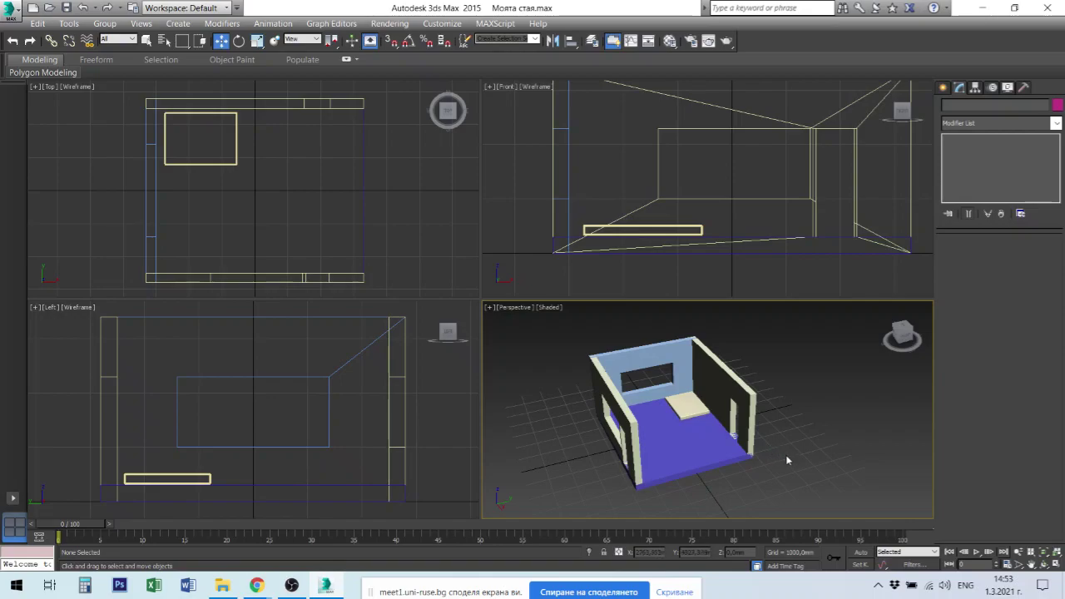
pyautogui.keyDown('alt'); pyautogui.moveTo(765, 445); pyautogui.dragTo(695, 447, button='middle'); pyautogui.keyUp('alt')
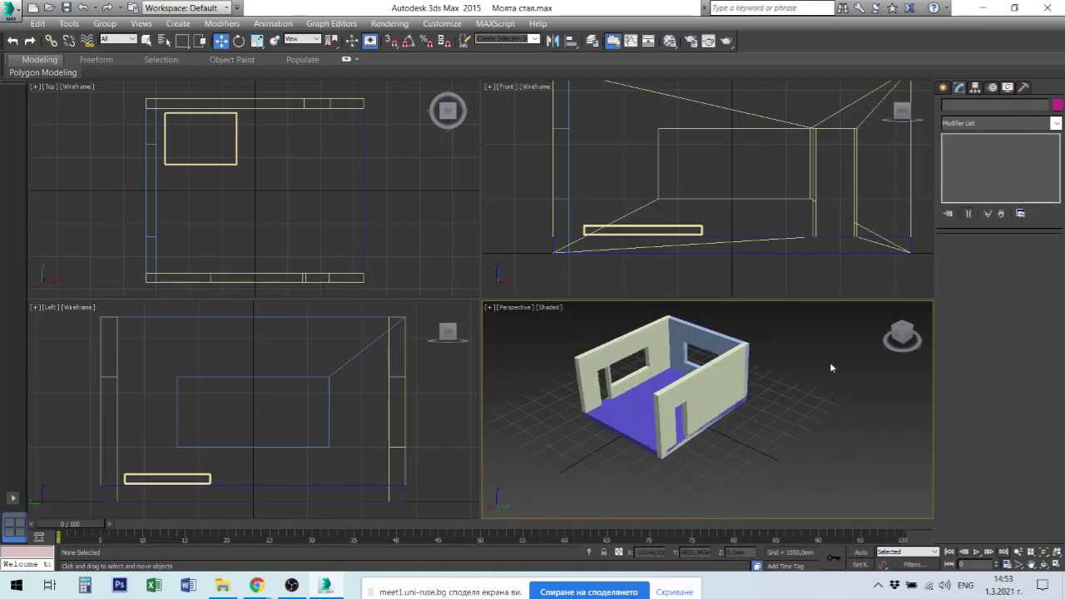
pyautogui.click(942, 88)
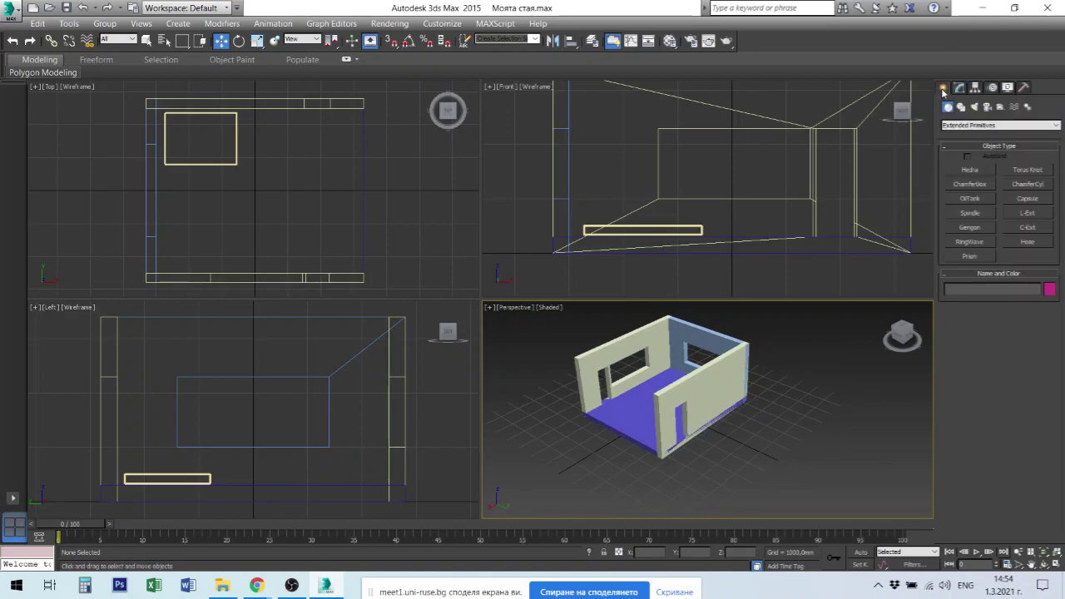
pyautogui.click(969, 125)
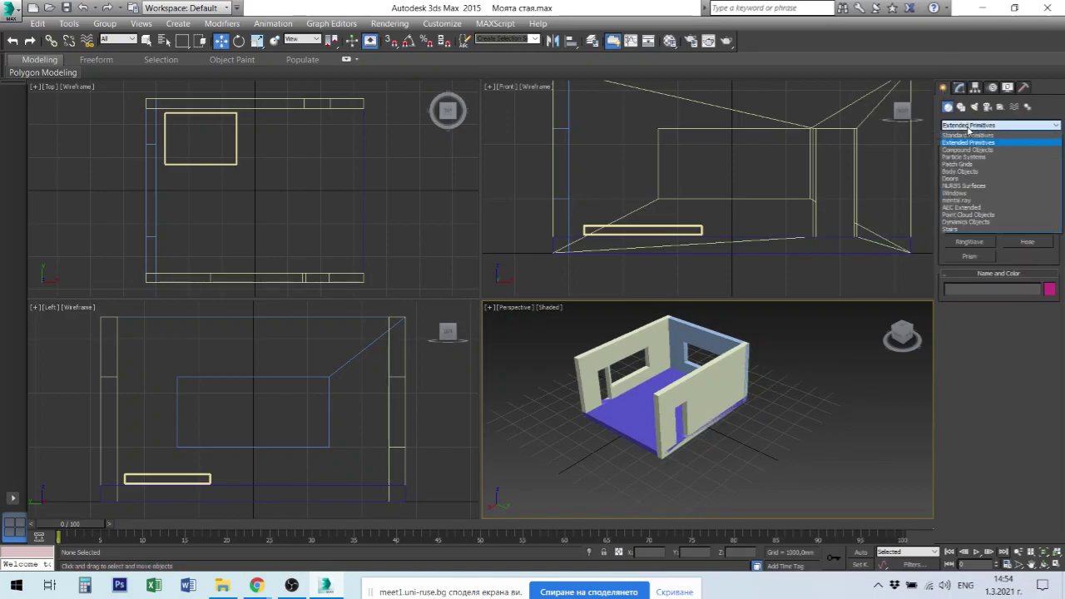
pyautogui.click(959, 182)
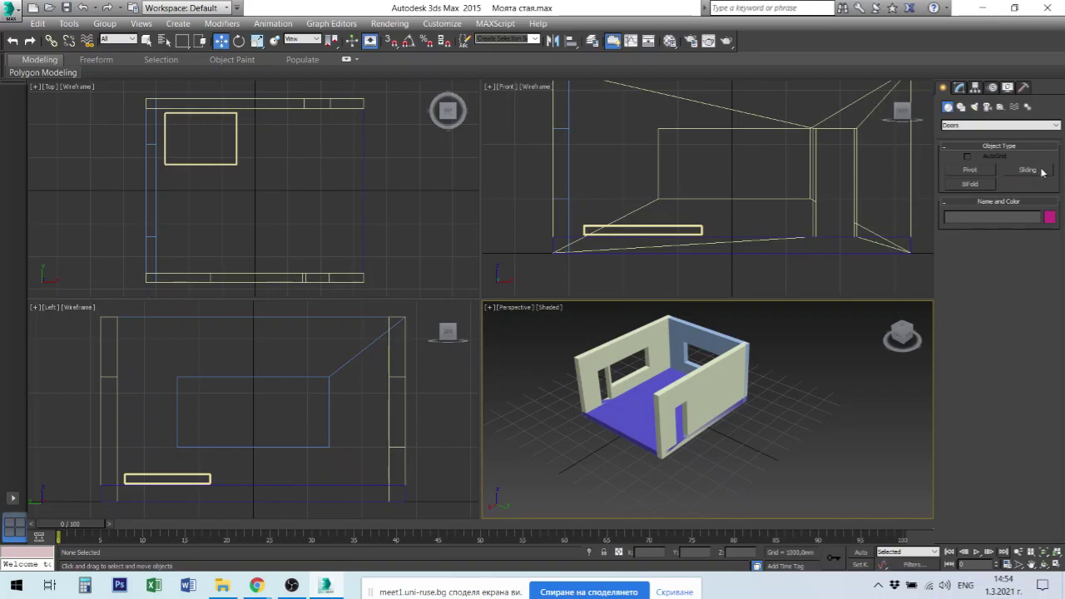
pyautogui.click(970, 171)
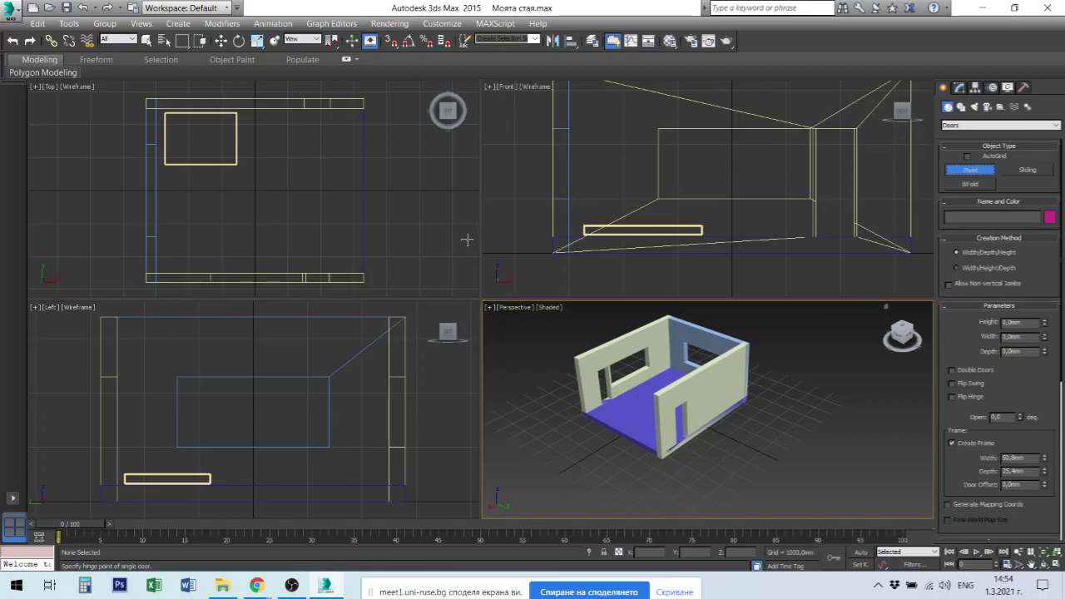
pyautogui.moveTo(259, 203); pyautogui.dragTo(341, 204)
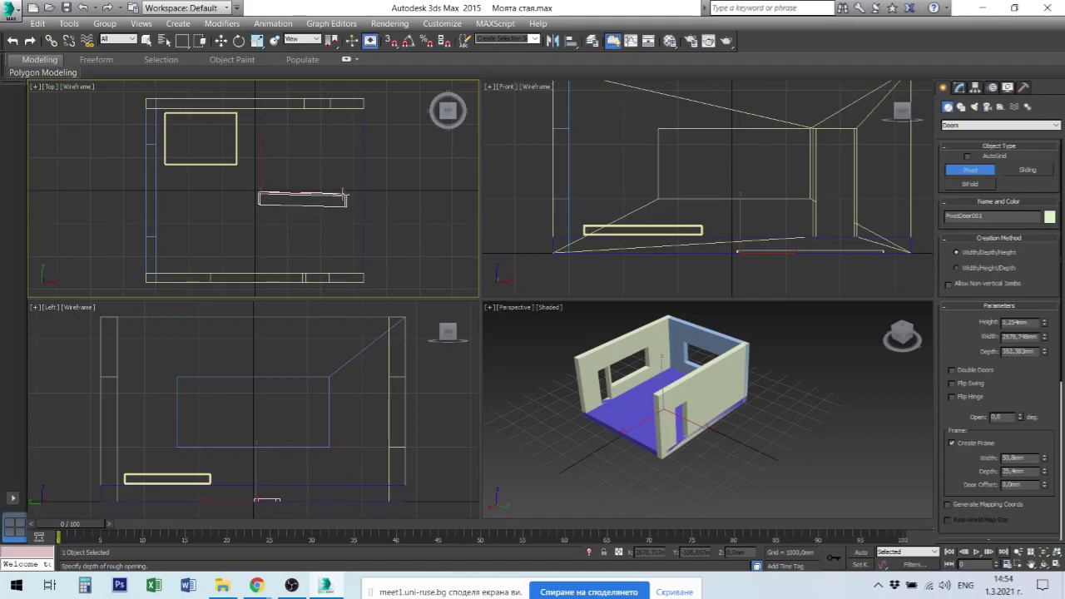
pyautogui.click(343, 194)
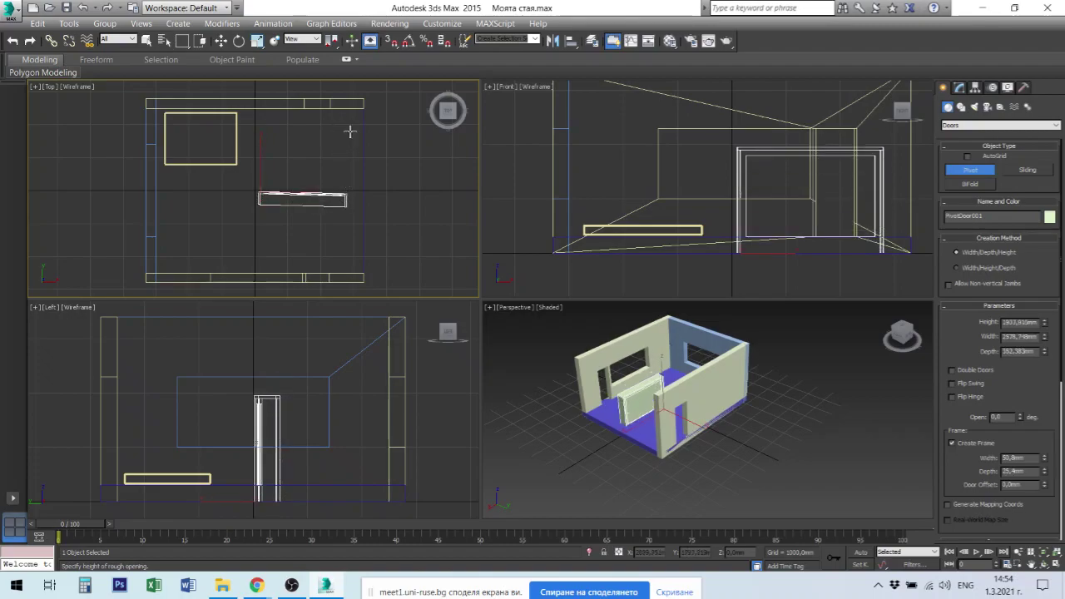
pyautogui.click(376, 144)
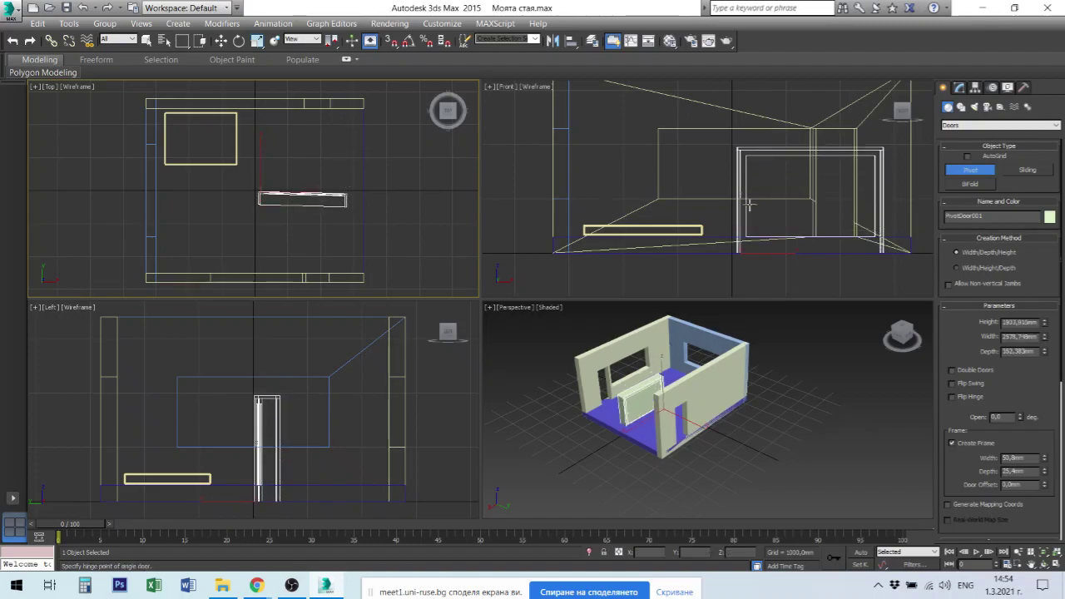
# Step: Set the pivot door's depth to 300 mm, its height to 2000 mm and its width to 800 mm
pyautogui.doubleClick(1011, 352)
pyautogui.write('300')
pyautogui.press('Return')
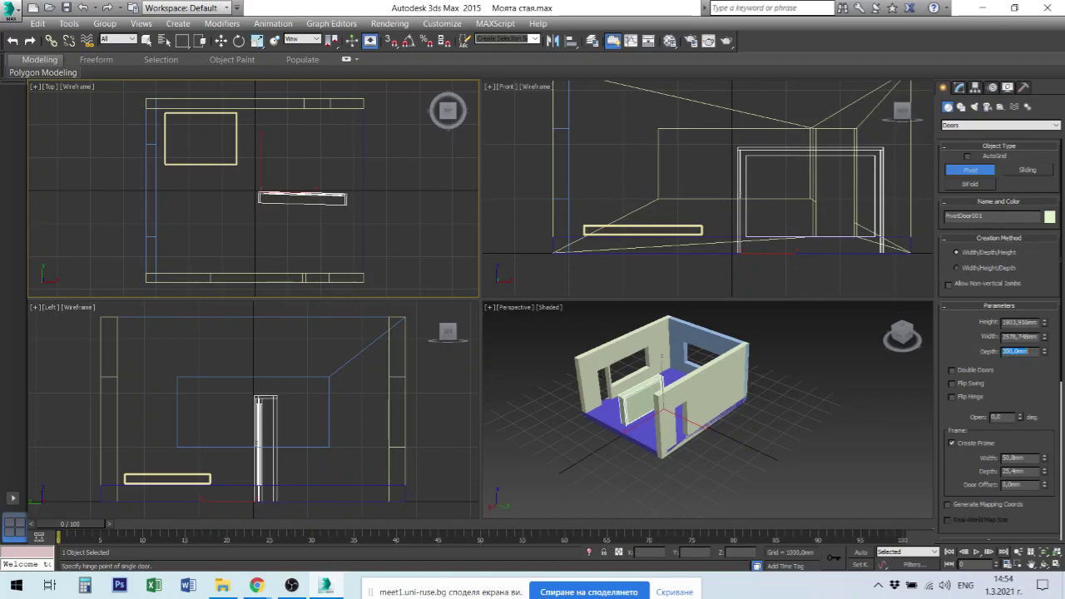
pyautogui.doubleClick(1011, 323)
pyautogui.write('2000')
pyautogui.press('Tab')
pyautogui.write('8')
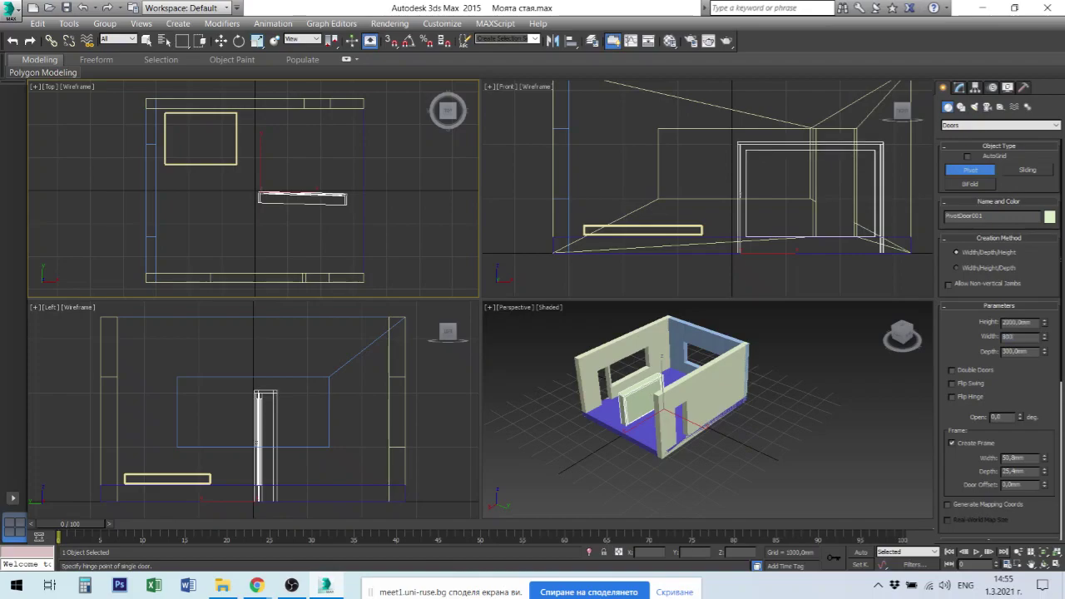
pyautogui.write('00')
pyautogui.press('Return')
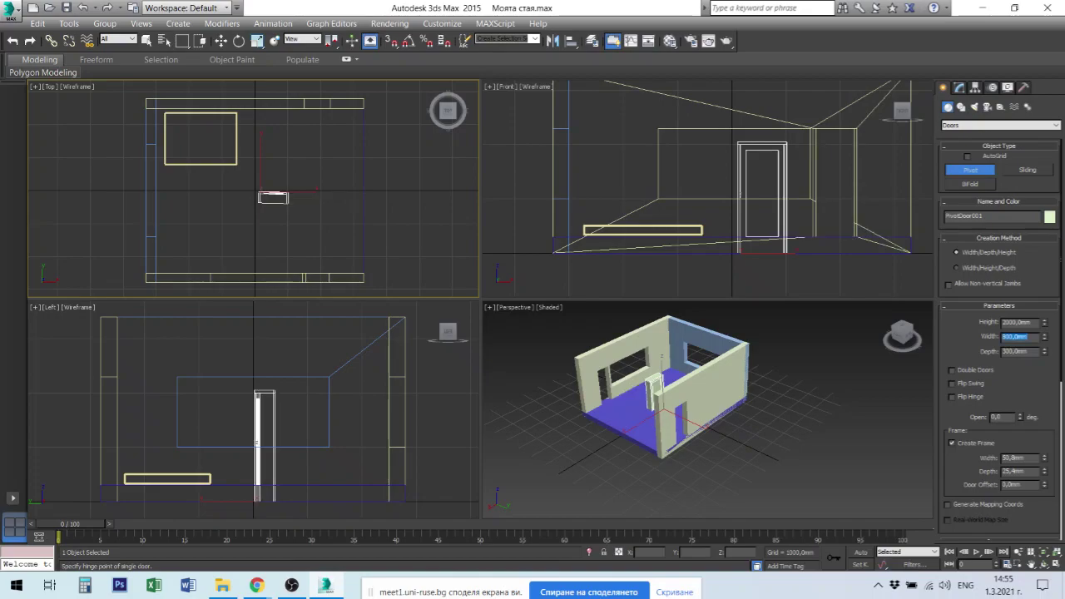
# Step: Move the pivot door along Y out of the room, past the wall with the door opening, to about Y 3157 mm
pyautogui.scroll(5, 670, 410)
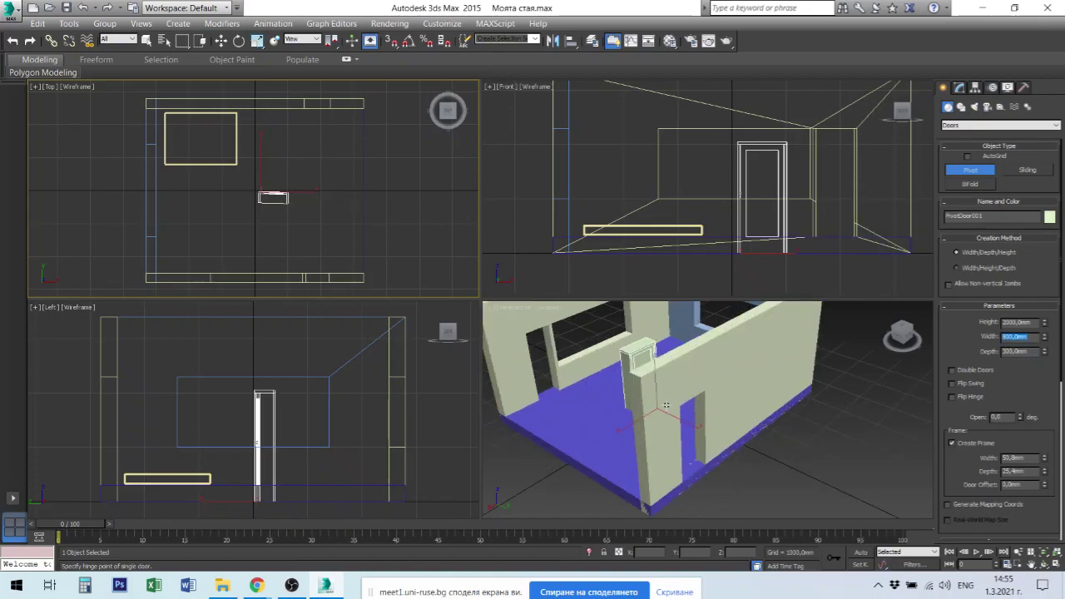
pyautogui.click(635, 359)
pyautogui.keyDown('alt'); pyautogui.moveTo(661, 378); pyautogui.dragTo(680, 382, button='middle'); pyautogui.keyUp('alt')
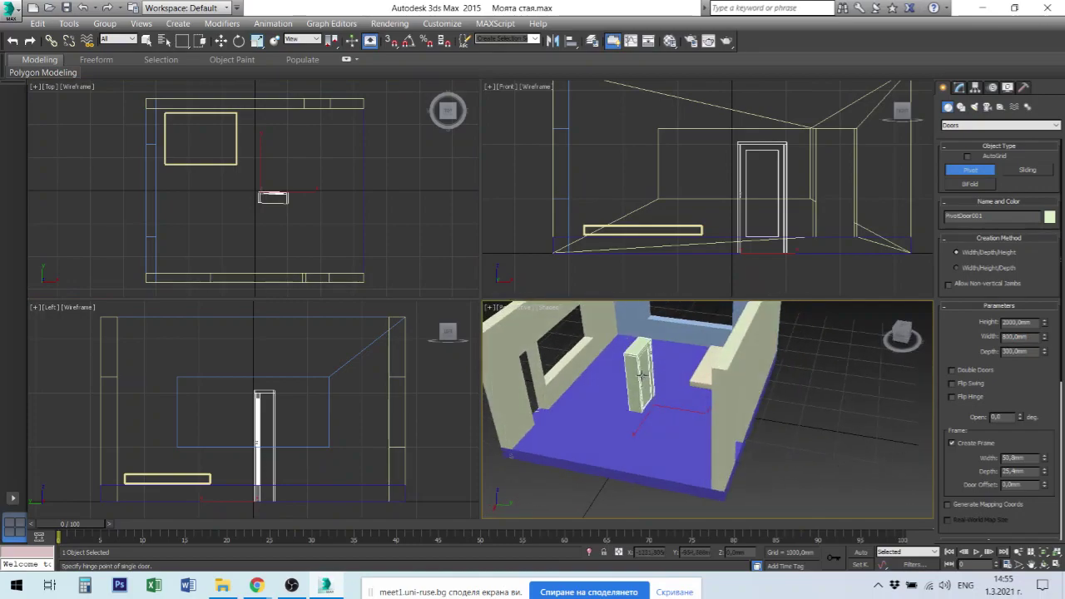
pyautogui.press('w')
pyautogui.moveTo(681, 418); pyautogui.dragTo(794, 416)
pyautogui.keyDown('alt'); pyautogui.moveTo(794, 416); pyautogui.dragTo(754, 436, button='middle'); pyautogui.keyUp('alt')
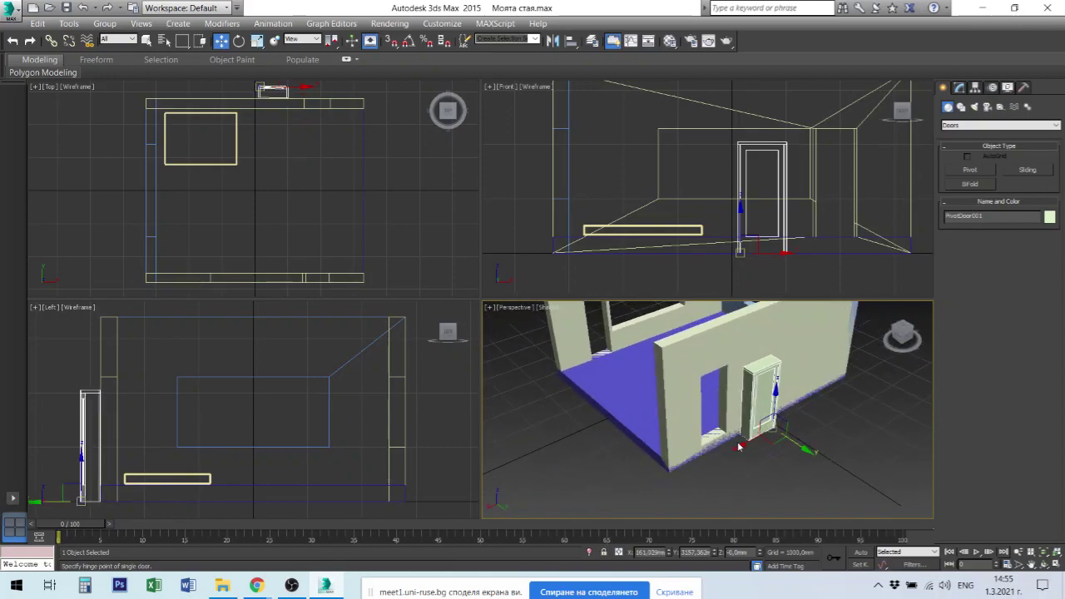
# Step: Align the pivot door with the wall opening in Front view, at about X 1468 mm and Z 290 mm
pyautogui.moveTo(746, 445); pyautogui.dragTo(705, 456)
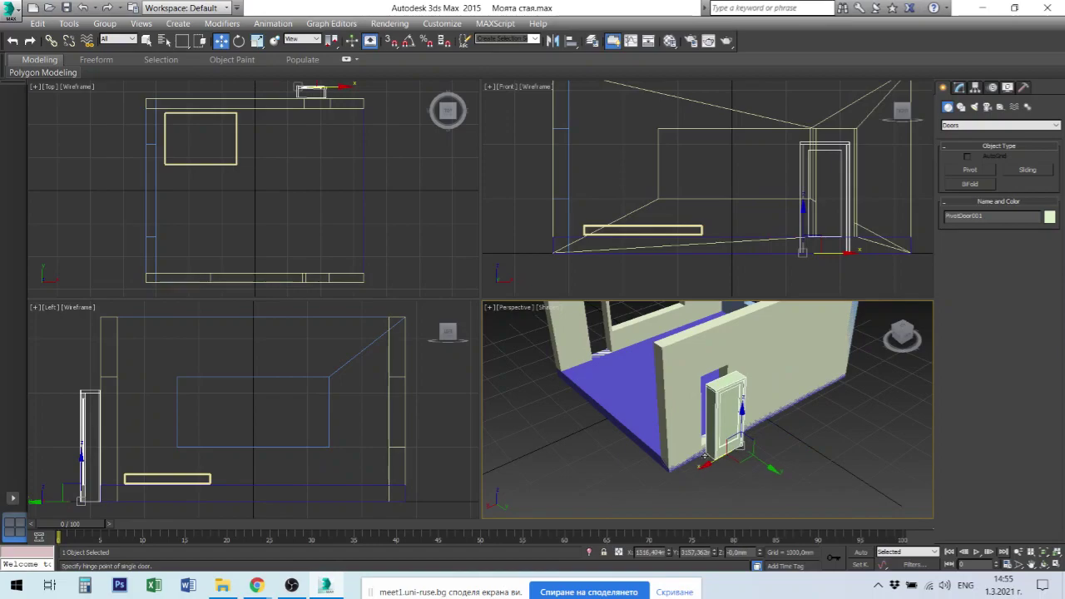
pyautogui.click(813, 253)
pyautogui.moveTo(823, 239); pyautogui.dragTo(829, 229)
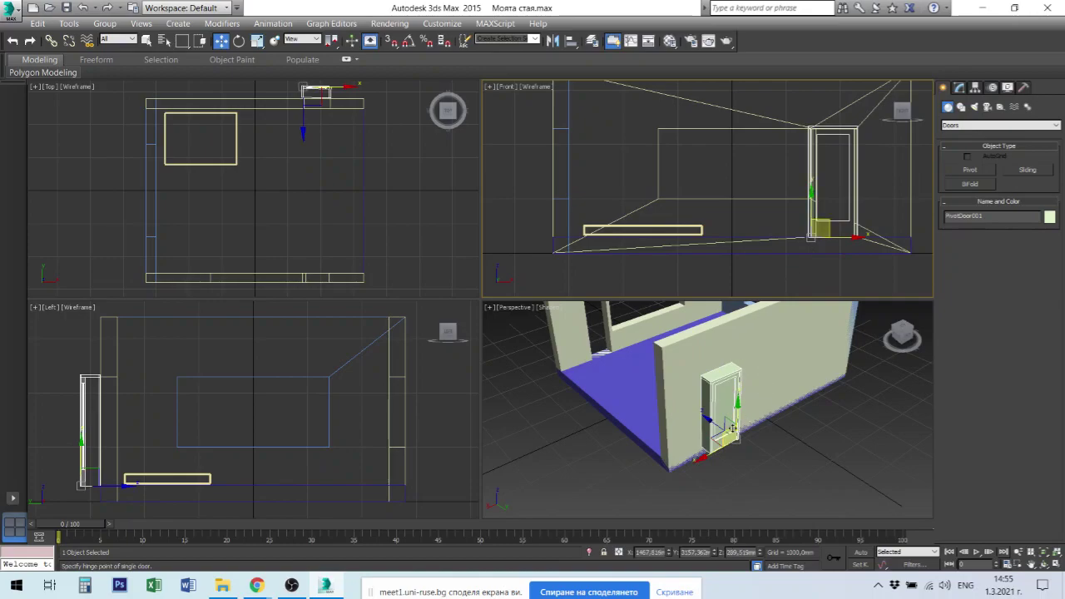
# Step: Move the pivot door along Y into the wall opening, to about Y 2810 mm, and check its fit from inside the room
pyautogui.scroll(5, 732, 426)
pyautogui.keyDown('alt'); pyautogui.moveTo(733, 424); pyautogui.dragTo(832, 415, button='middle'); pyautogui.keyUp('alt')
pyautogui.moveTo(740, 450); pyautogui.dragTo(701, 450)
pyautogui.keyDown('alt'); pyautogui.moveTo(702, 451); pyautogui.dragTo(754, 443, button='middle'); pyautogui.keyUp('alt')
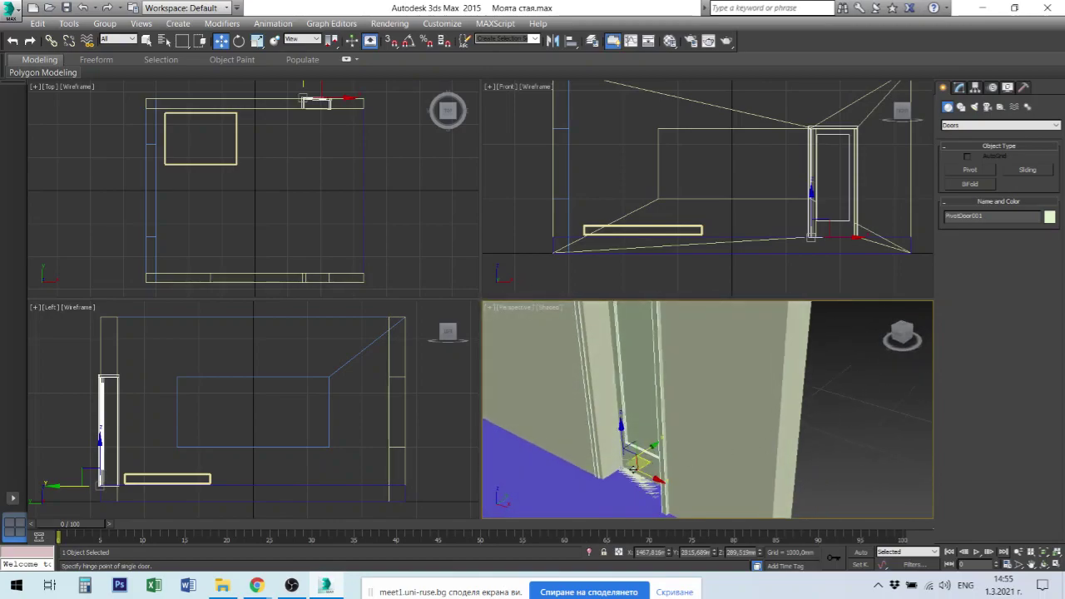
pyautogui.moveTo(648, 448); pyautogui.dragTo(648, 453)
pyautogui.keyDown('alt'); pyautogui.moveTo(658, 472); pyautogui.dragTo(620, 460, button='middle'); pyautogui.keyUp('alt')
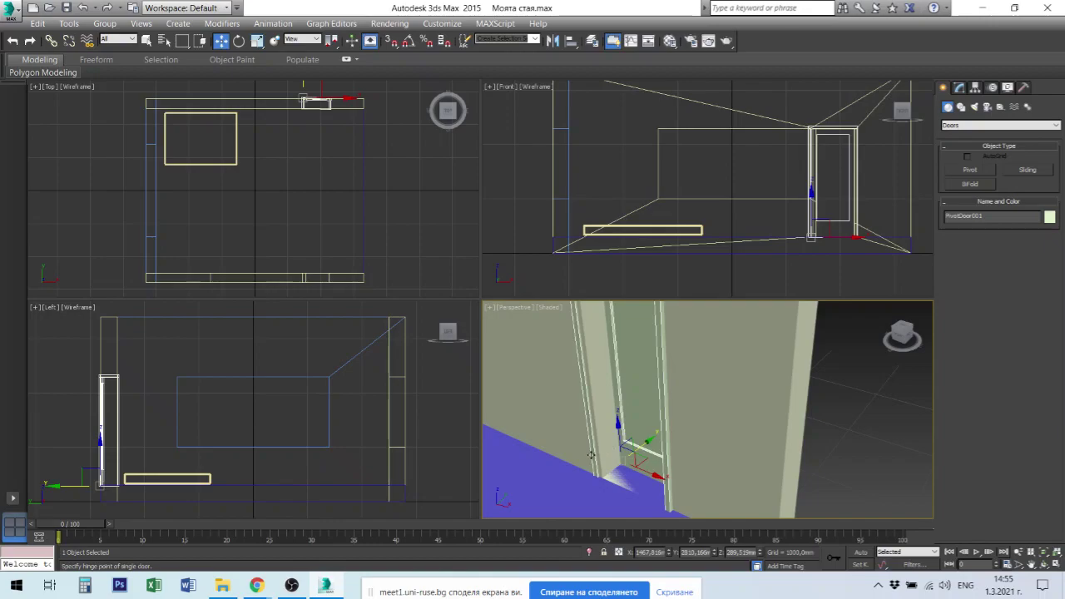
pyautogui.scroll(2, 648, 452)
pyautogui.scroll(-4, 649, 449)
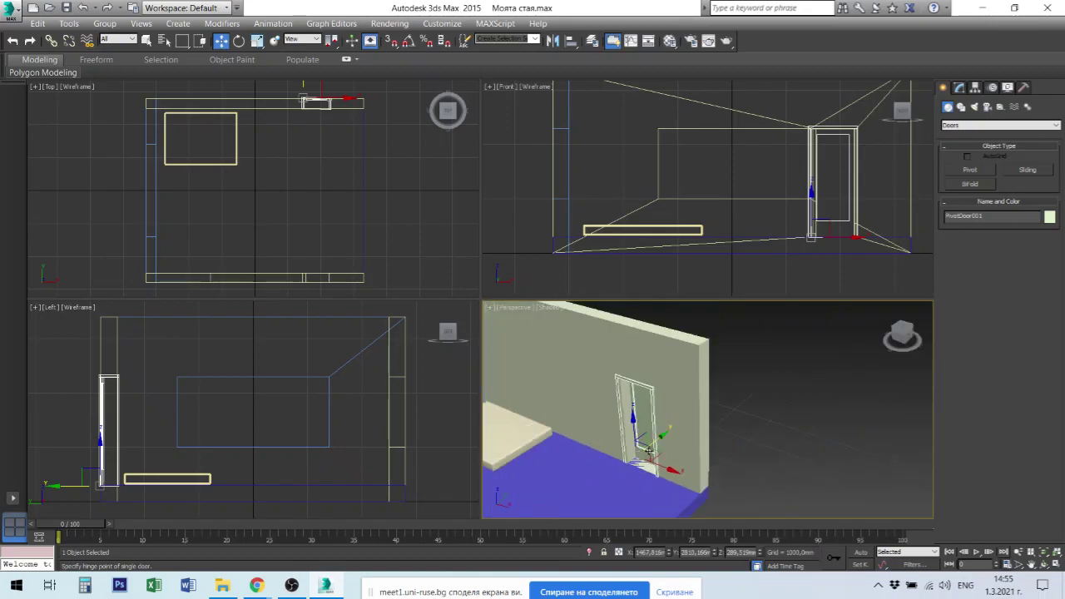
pyautogui.scroll(4, 647, 390)
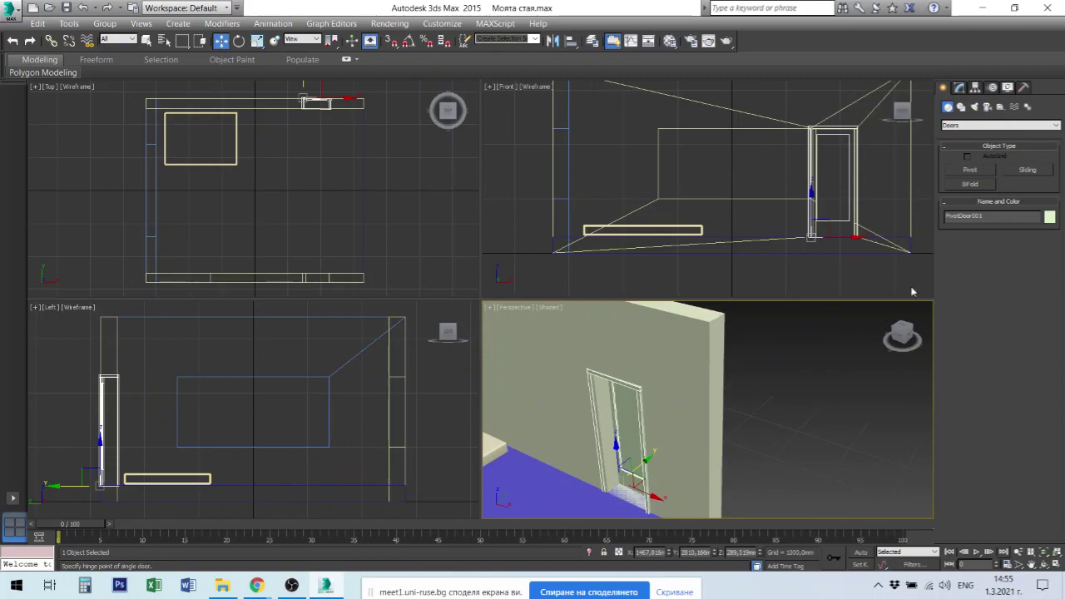
# Step: Open the pivot door's parameters for modification and nudge the door along Y to about 2816 mm to fit the wall faces
pyautogui.click(958, 88)
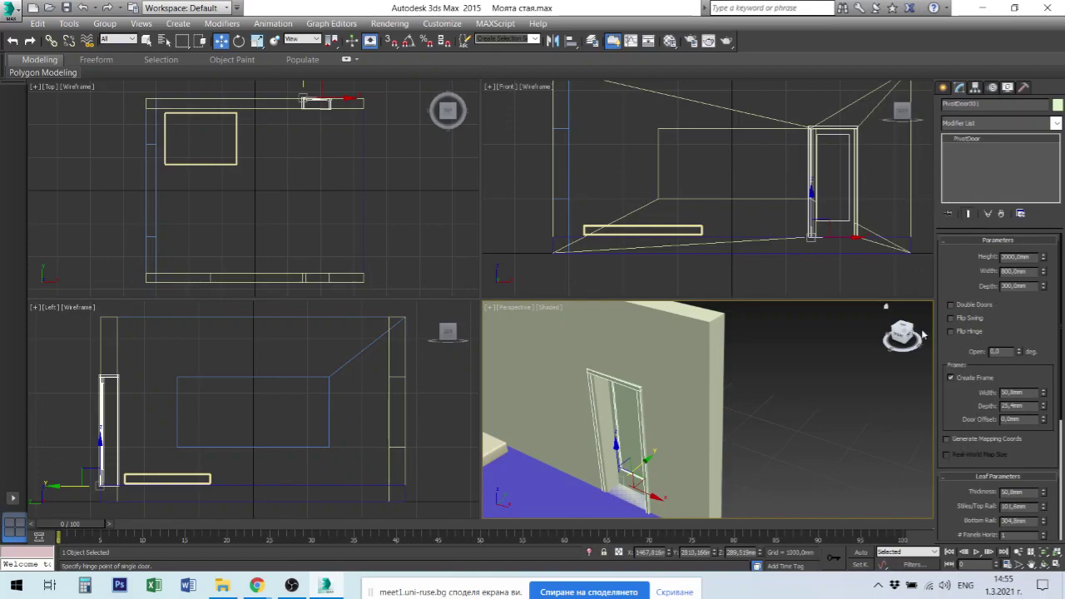
pyautogui.keyDown('alt'); pyautogui.moveTo(574, 466); pyautogui.dragTo(606, 436, button='middle'); pyautogui.keyUp('alt')
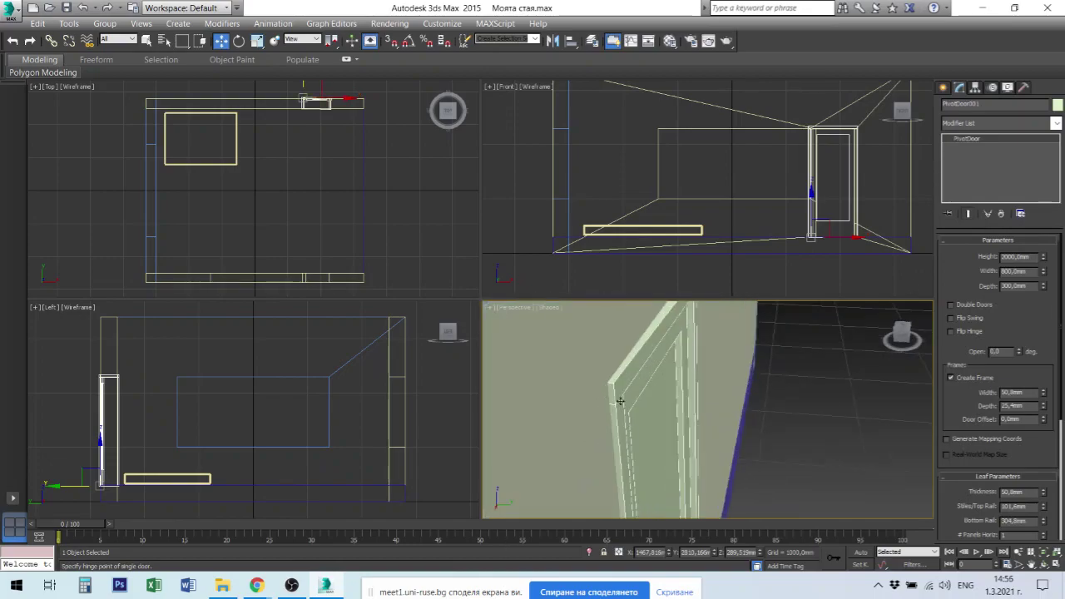
pyautogui.keyDown('alt'); pyautogui.moveTo(626, 400); pyautogui.dragTo(626, 404, button='middle'); pyautogui.keyUp('alt')
pyautogui.moveTo(628, 402)
pyautogui.mouseDown()
pyautogui.moveTo(665, 405)
pyautogui.moveTo(610, 397)
pyautogui.moveTo(628, 403)
pyautogui.moveTo(613, 409)
pyautogui.mouseUp()
pyautogui.keyDown('alt'); pyautogui.moveTo(613, 409); pyautogui.dragTo(704, 380, button='middle'); pyautogui.keyUp('alt')
pyautogui.moveTo(684, 375); pyautogui.dragTo(675, 387)
pyautogui.press('alt')
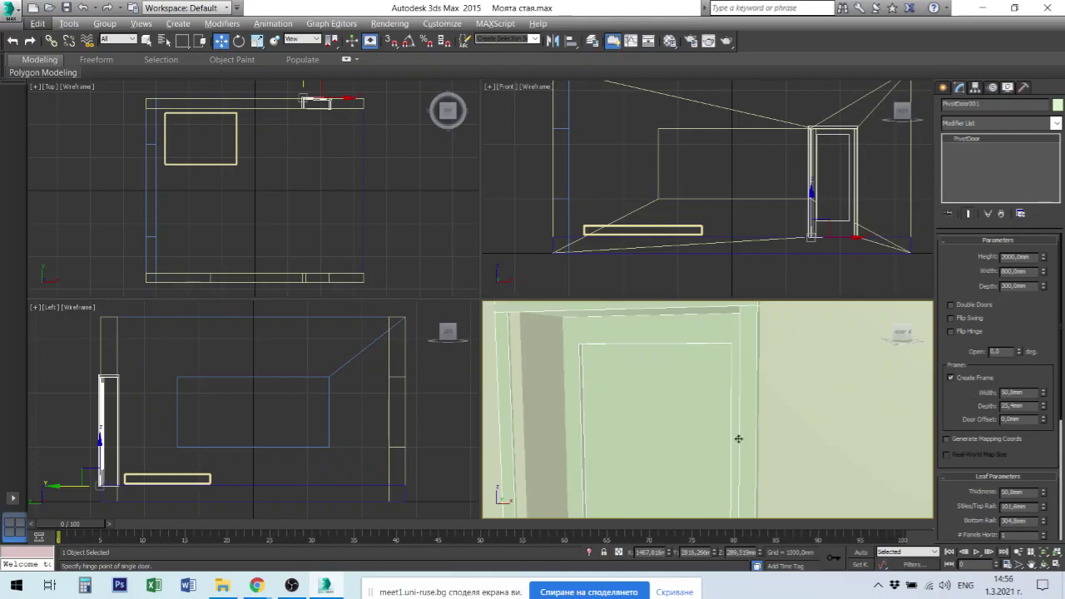
pyautogui.scroll(-10, 735, 430)
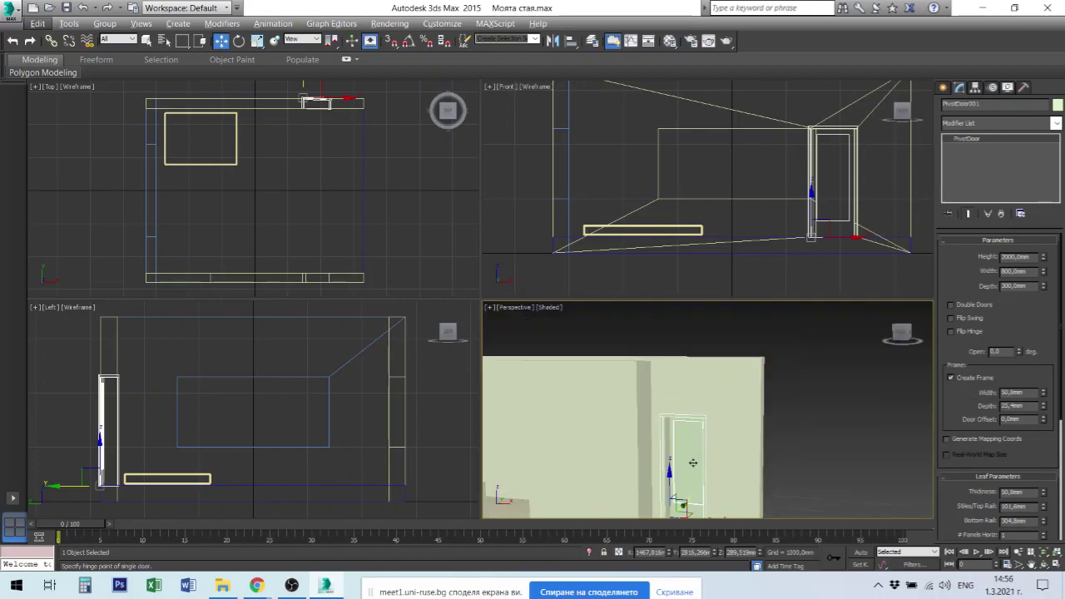
pyautogui.moveTo(708, 454)
pyautogui.keyDown('alt'); pyautogui.mouseDown(button='middle')
pyautogui.moveTo(682, 470)
pyautogui.moveTo(697, 479)
pyautogui.moveTo(701, 443)
pyautogui.mouseUp(button='middle'); pyautogui.keyUp('alt')
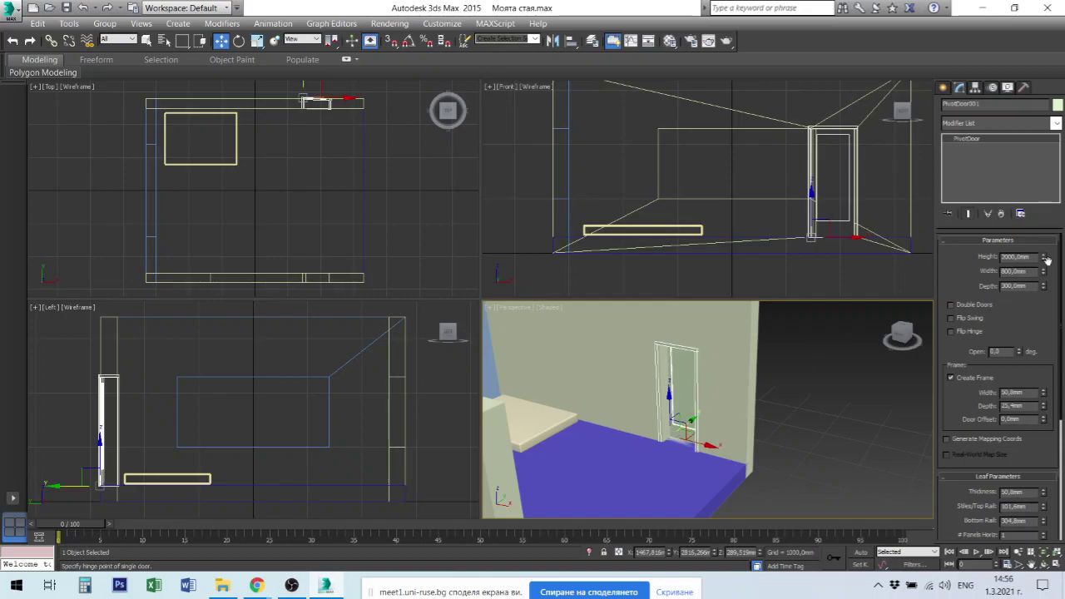
# Step: Try the Double Doors and Flip Swing options on the closed pivot door, turning each off again
pyautogui.click(952, 306)
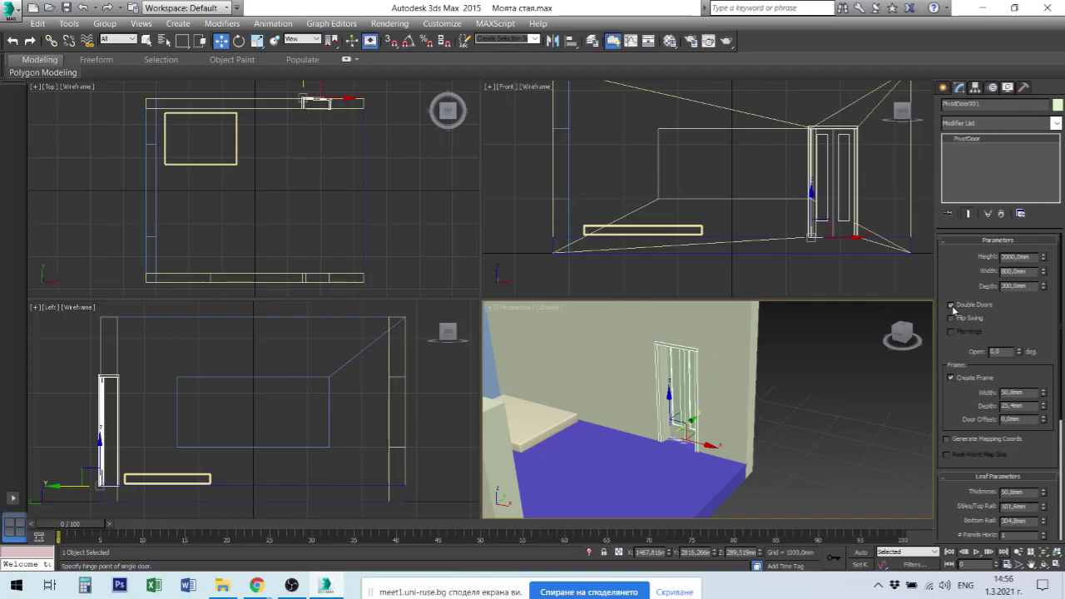
pyautogui.click(952, 306)
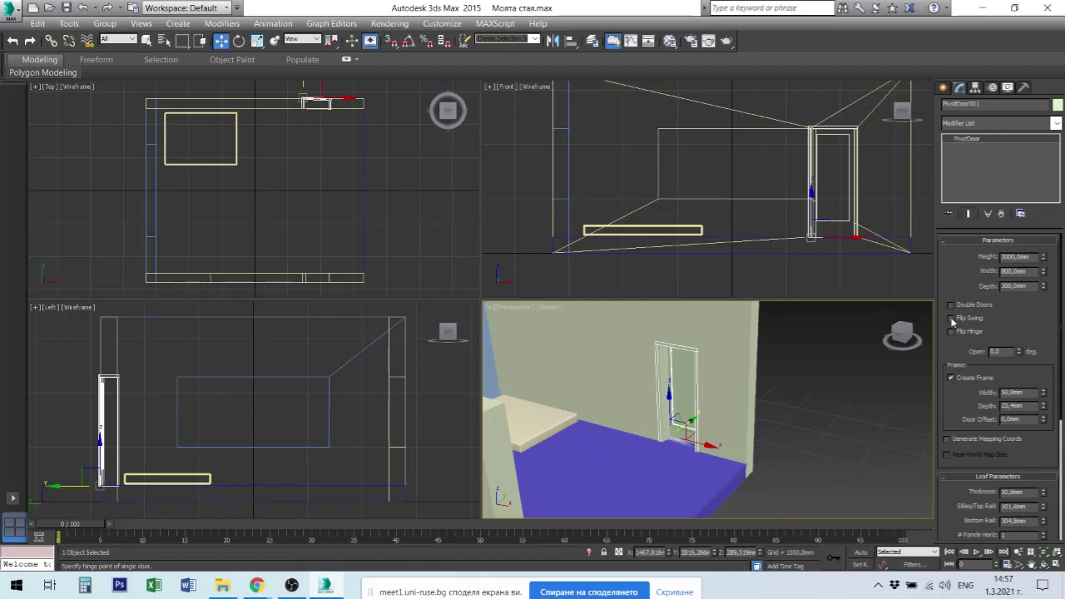
pyautogui.click(951, 319)
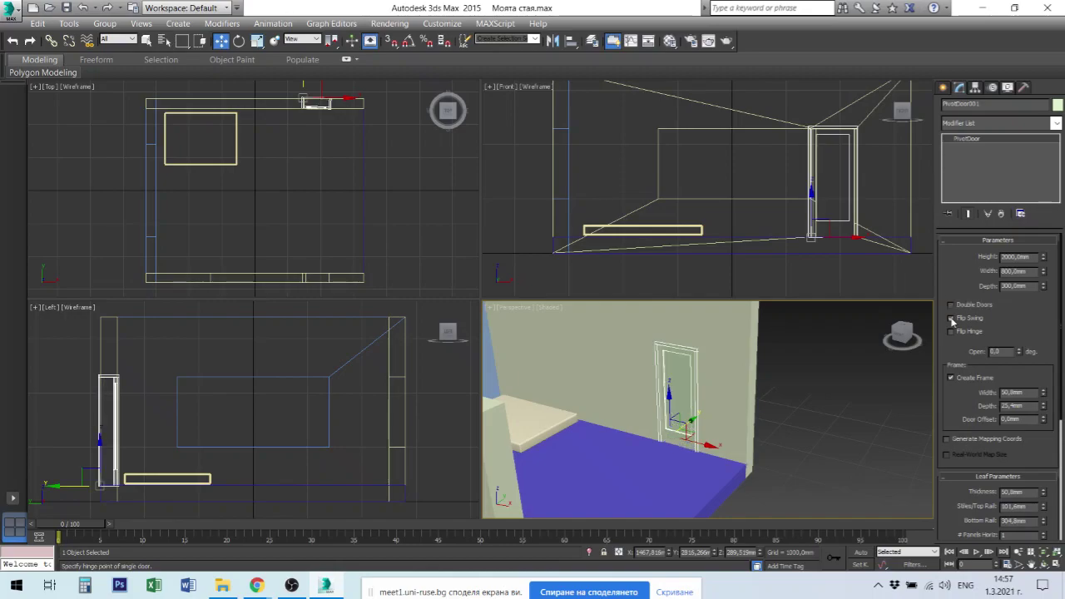
pyautogui.click(953, 320)
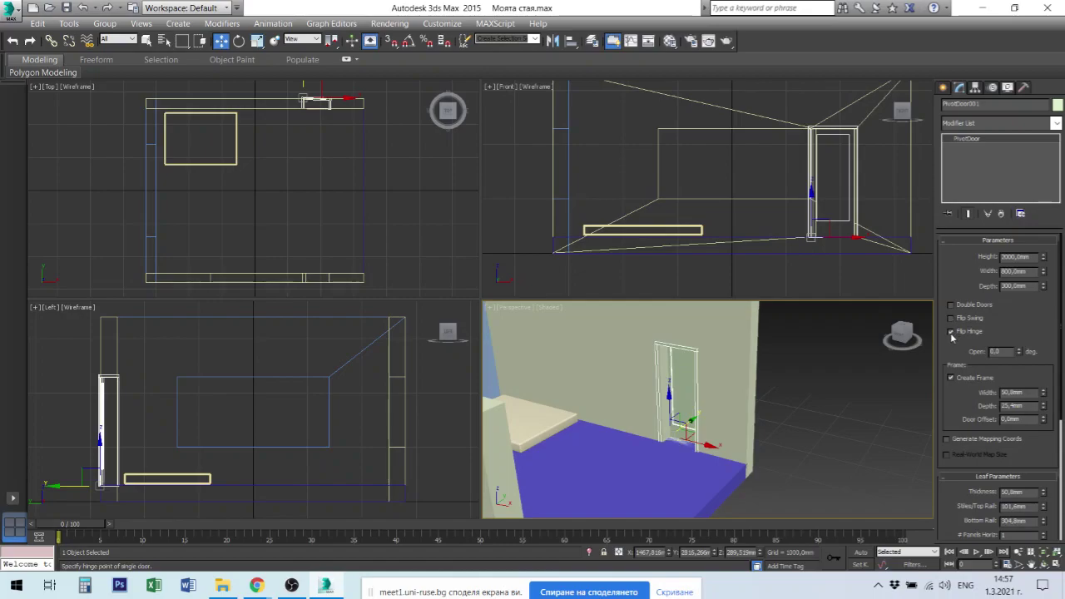
# Step: Open the pivot door 18 degrees and try Flip Hinge and Double Doors on it, turning both off again
pyautogui.click(952, 332)
pyautogui.moveTo(1022, 352); pyautogui.dragTo(1017, 329)
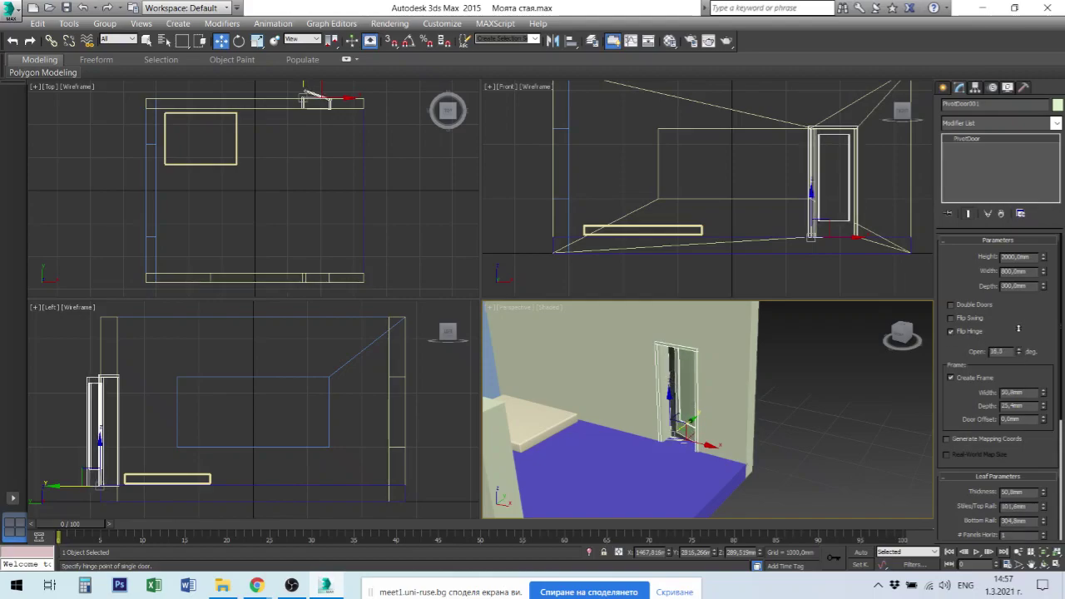
pyautogui.click(951, 332)
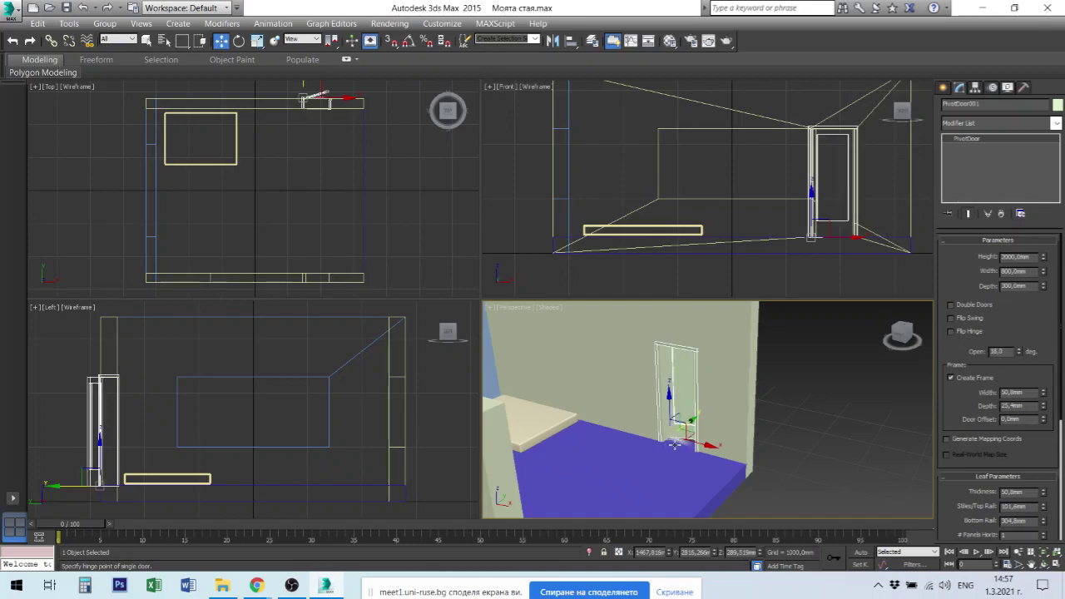
pyautogui.keyDown('alt'); pyautogui.moveTo(677, 446); pyautogui.dragTo(704, 459, button='middle'); pyautogui.keyUp('alt')
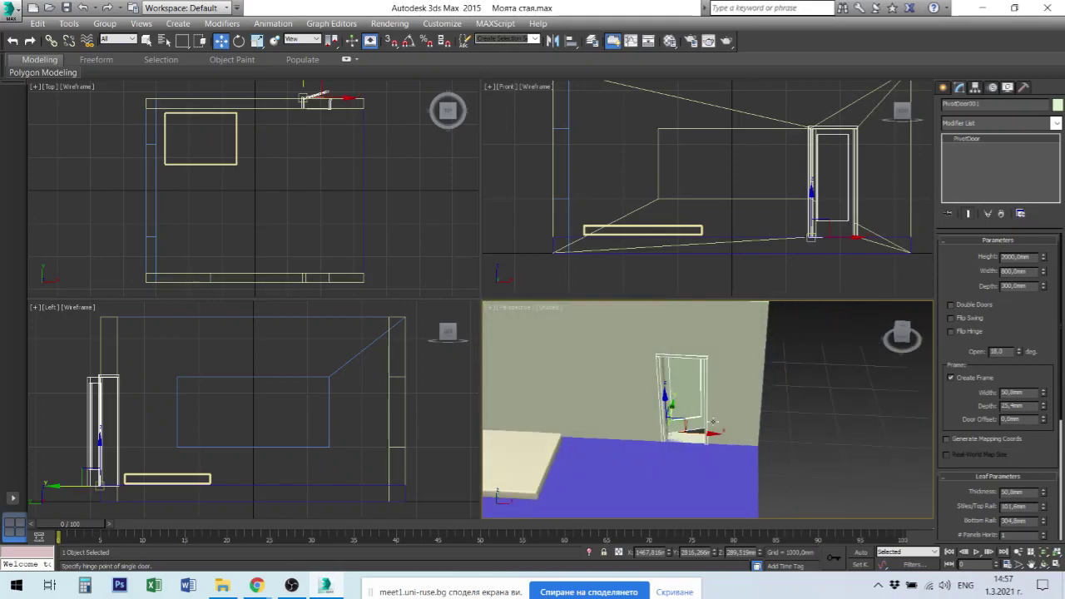
pyautogui.click(952, 305)
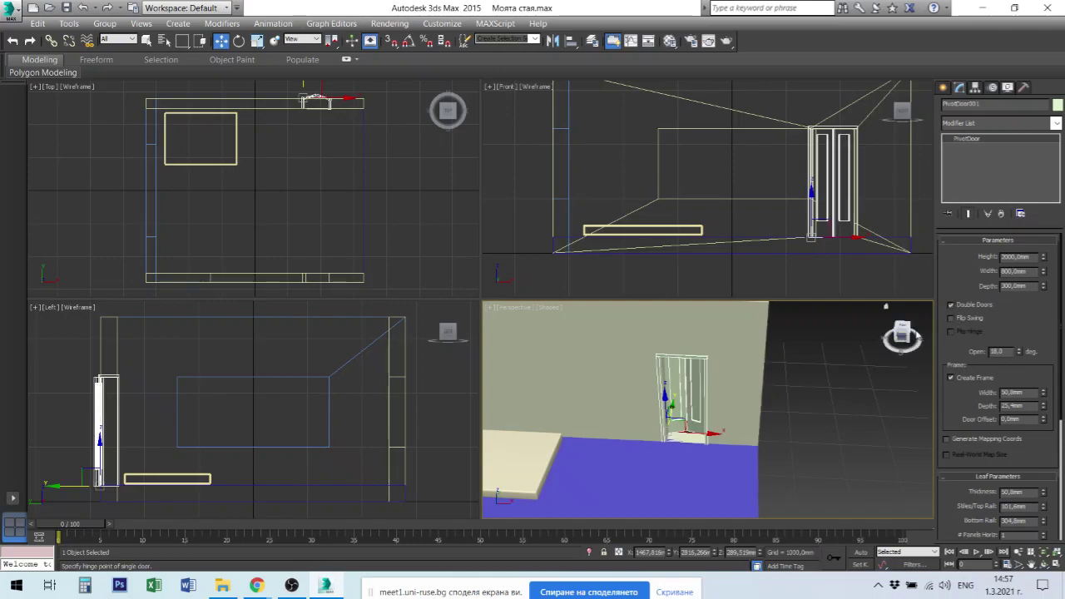
pyautogui.click(951, 305)
# Step: Enable Flip Swing and Flip Hinge so the pivot door swings into the room, and open it to 48.5 degrees
pyautogui.click(951, 318)
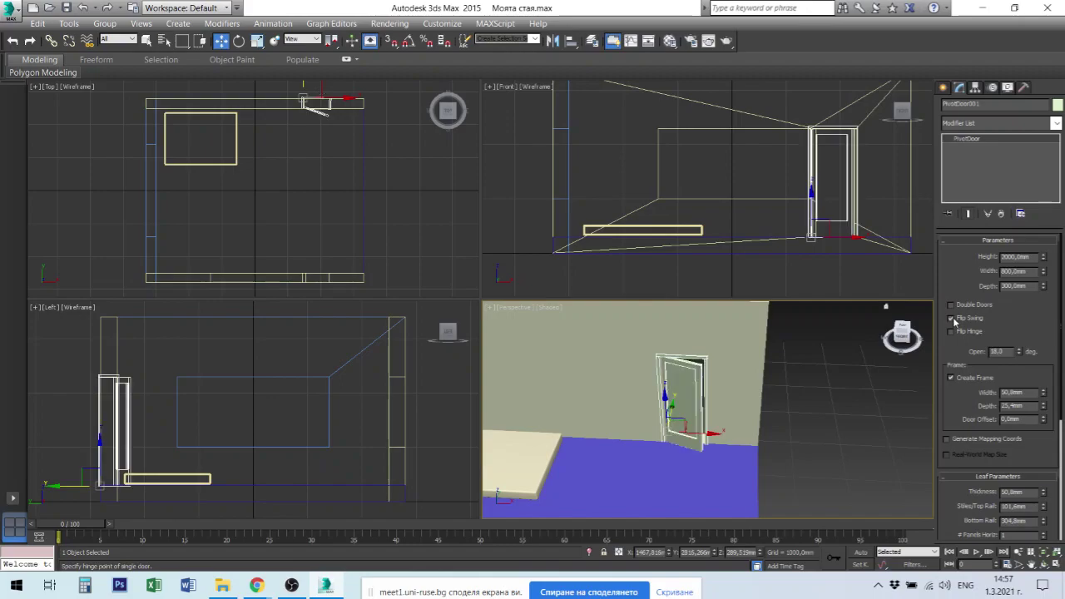
pyautogui.keyDown('alt'); pyautogui.moveTo(709, 446); pyautogui.dragTo(924, 358, button='middle'); pyautogui.keyUp('alt')
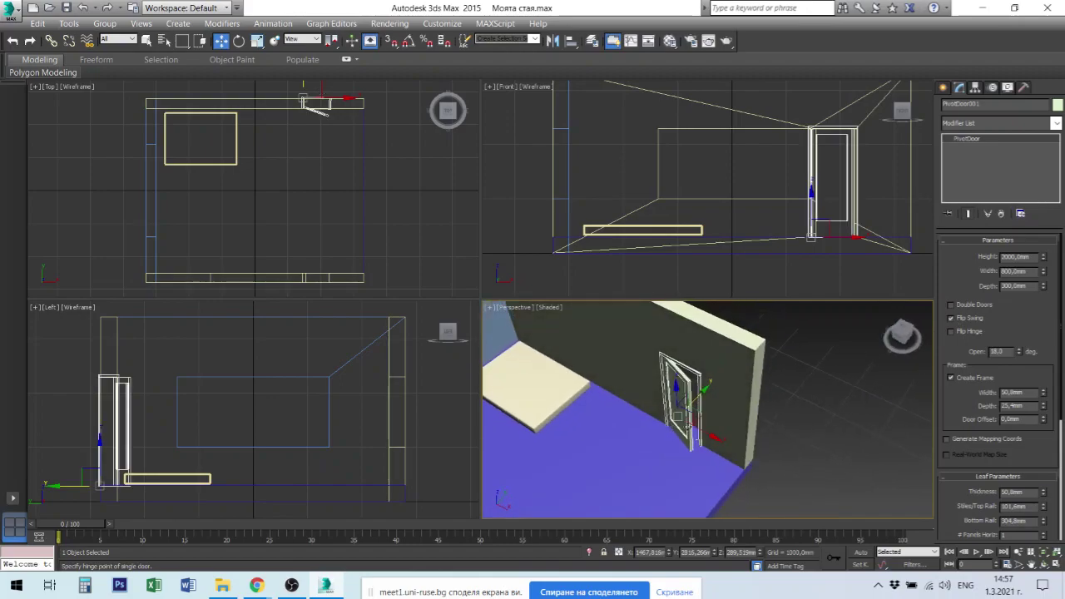
pyautogui.click(952, 331)
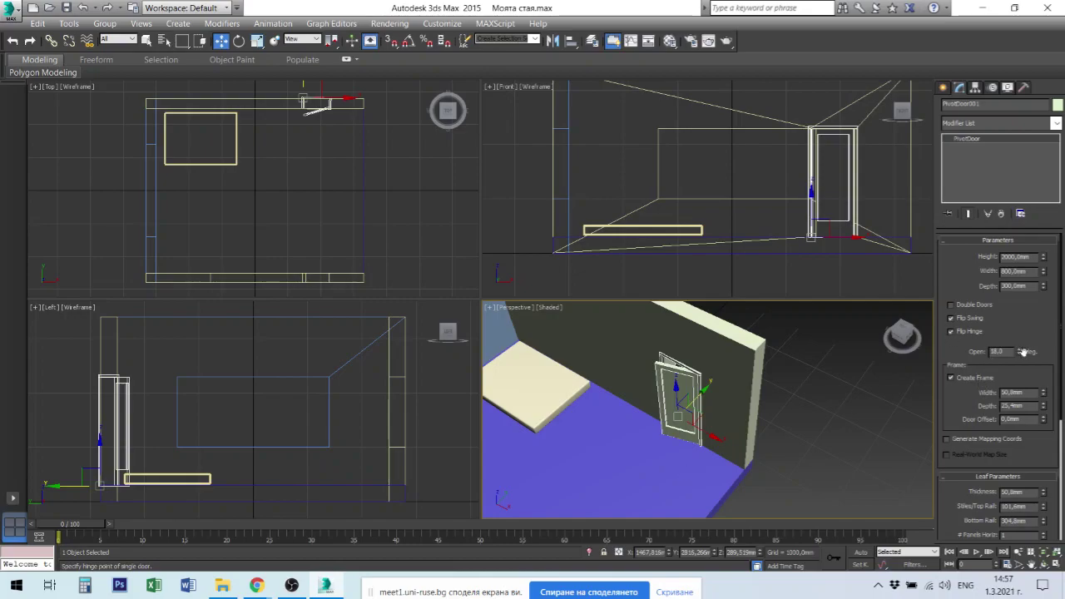
pyautogui.moveTo(1019, 348); pyautogui.dragTo(1023, 313)
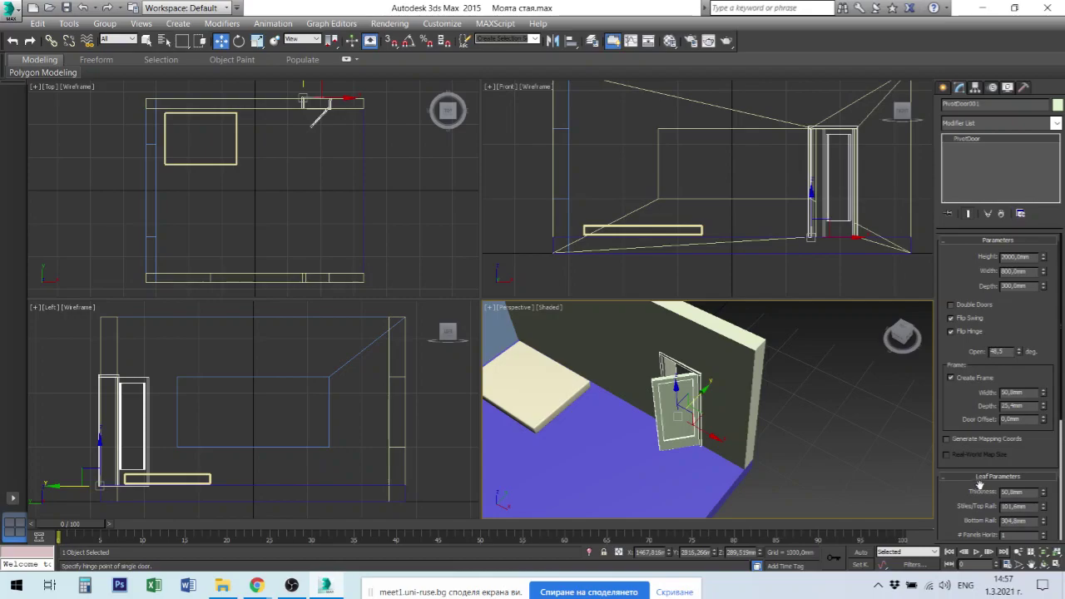
# Step: Keep the pivot door's frame enabled and set the frame depth to 20 mm and its width to 50 mm
pyautogui.scroll(-2, 970, 412)
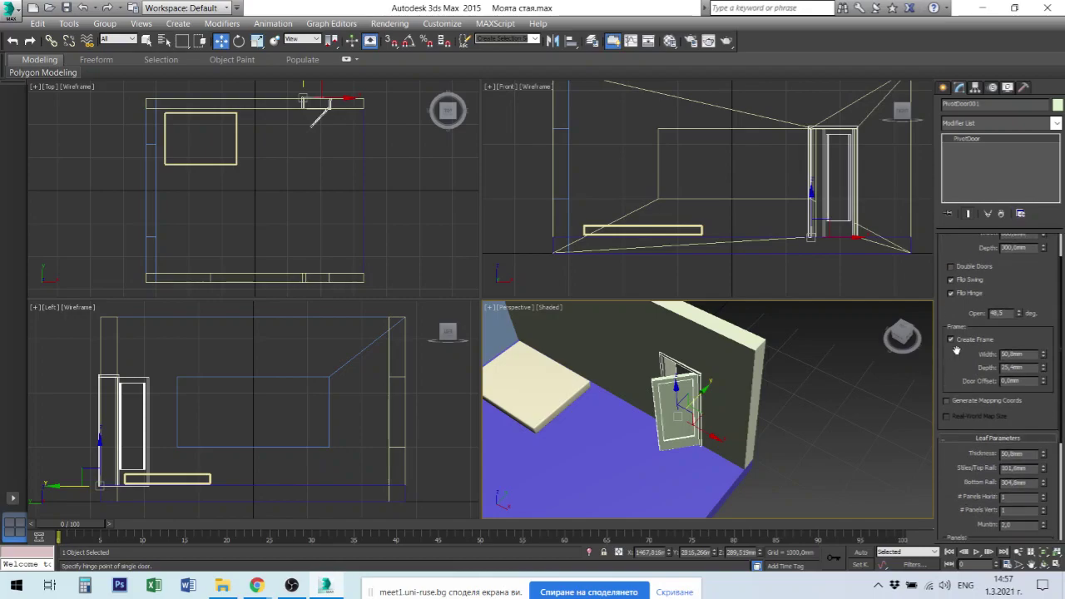
pyautogui.click(952, 341)
pyautogui.click(952, 341)
pyautogui.doubleClick(1029, 368)
pyautogui.write('25')
pyautogui.hotkey('shift', 'Tab')
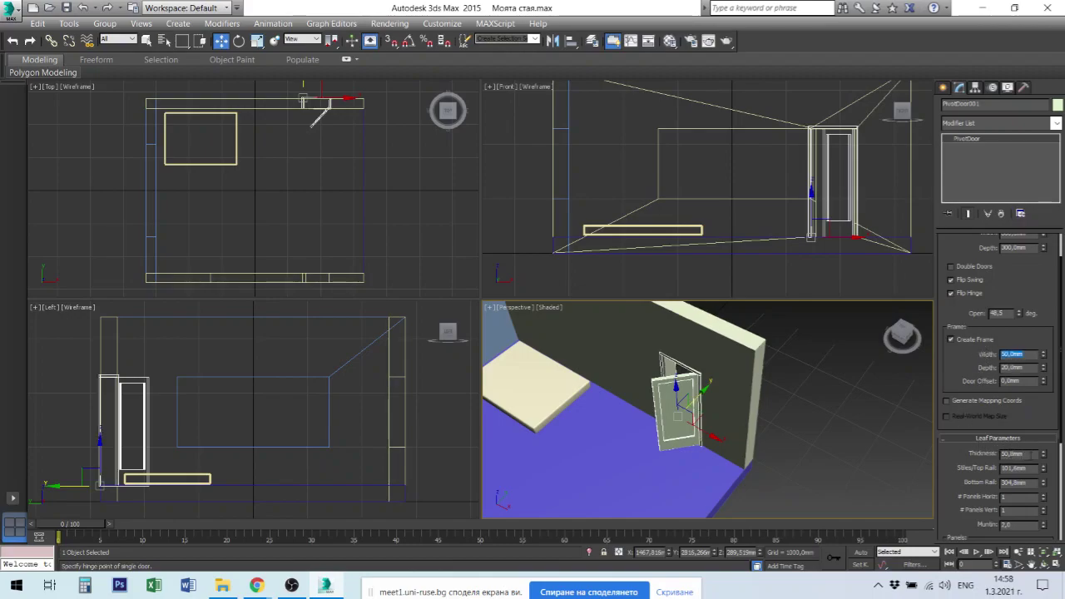
# Step: Compare the None and Glass panel types on the door leaf, apply Beveled panels, and inspect the bevel up close
pyautogui.moveTo(952, 504); pyautogui.dragTo(965, 402)
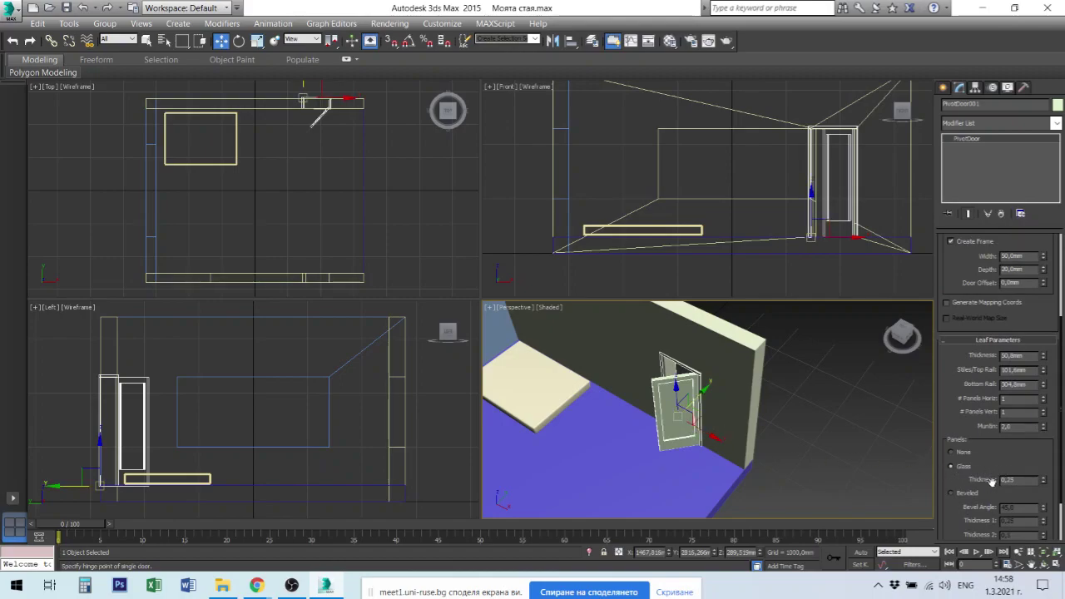
pyautogui.click(956, 454)
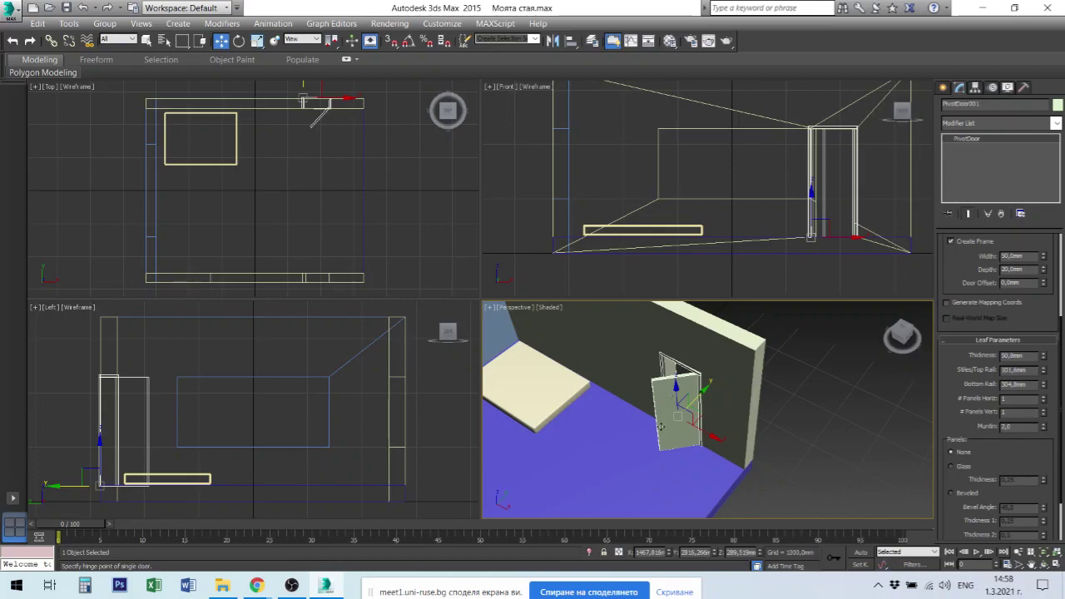
pyautogui.click(958, 467)
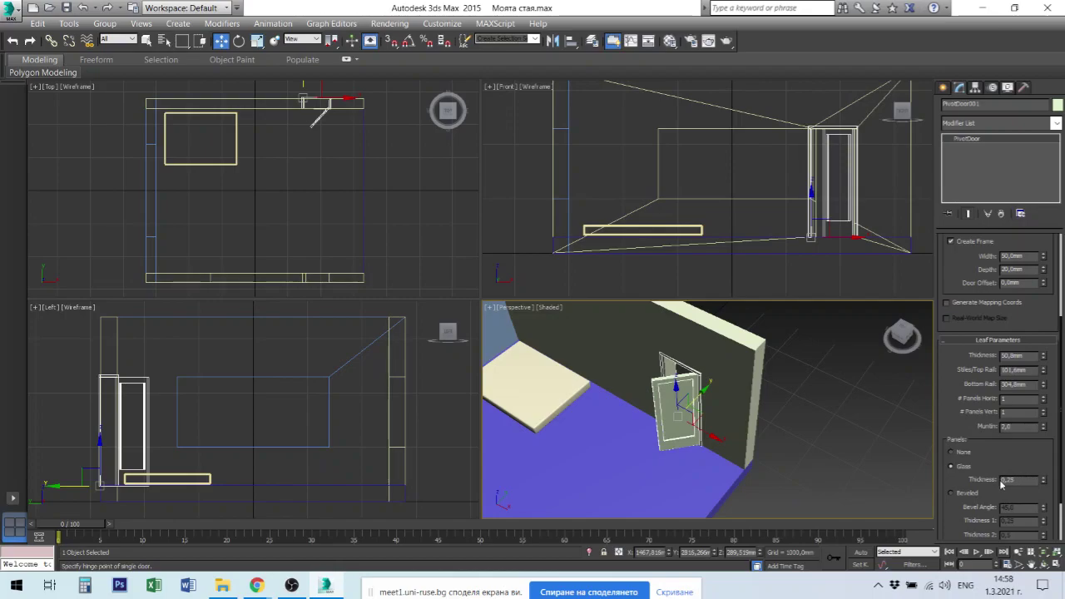
pyautogui.click(951, 494)
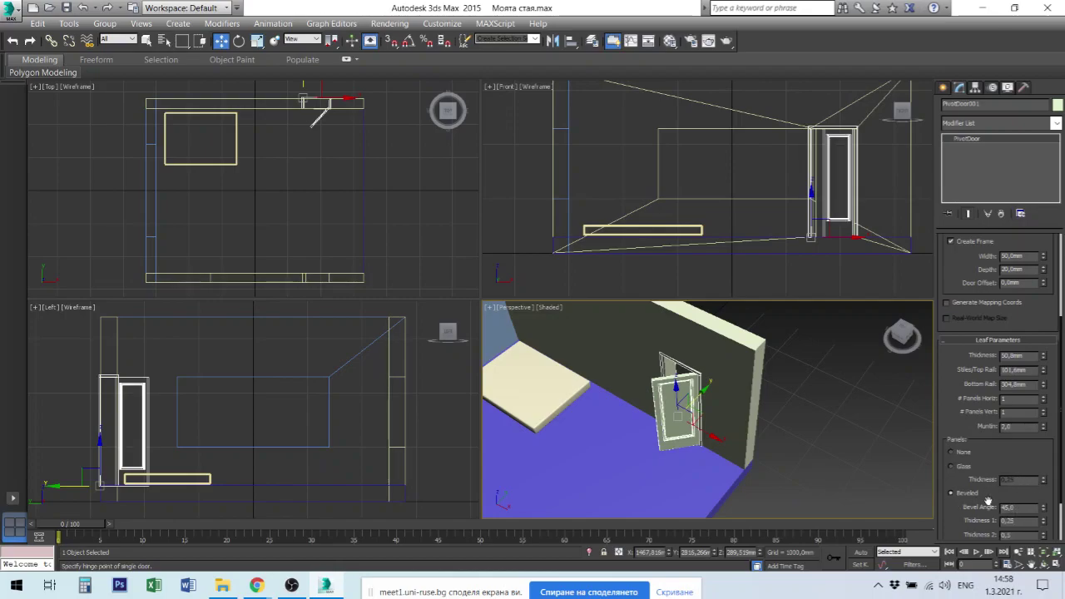
pyautogui.scroll(-2, 990, 449)
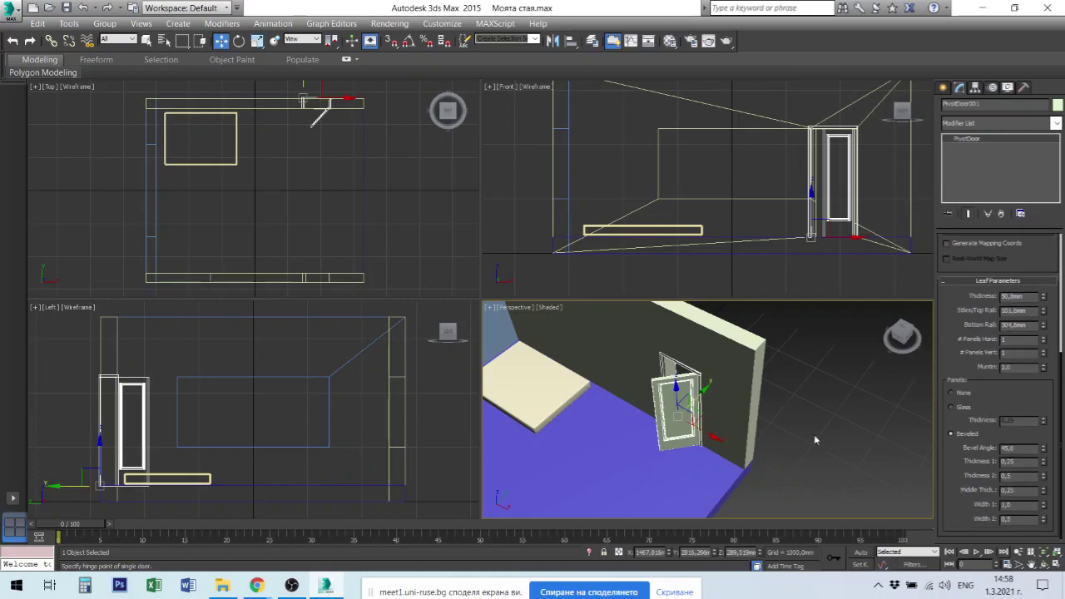
pyautogui.keyDown('alt'); pyautogui.moveTo(686, 431); pyautogui.dragTo(734, 425, button='middle'); pyautogui.keyUp('alt')
pyautogui.scroll(5, 663, 412)
pyautogui.scroll(2, 663, 428)
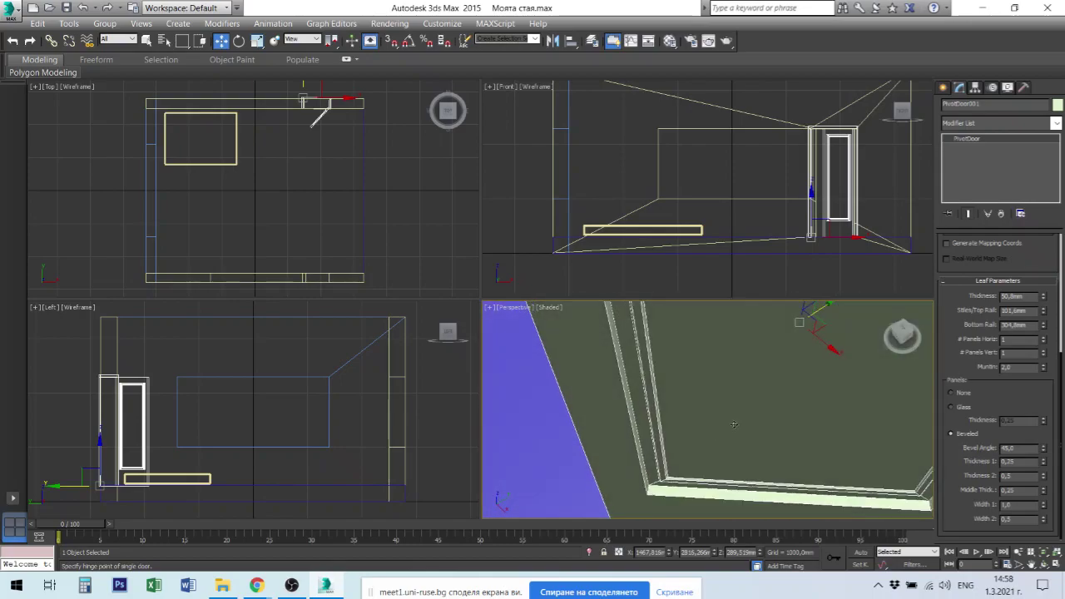
pyautogui.scroll(-8, 734, 425)
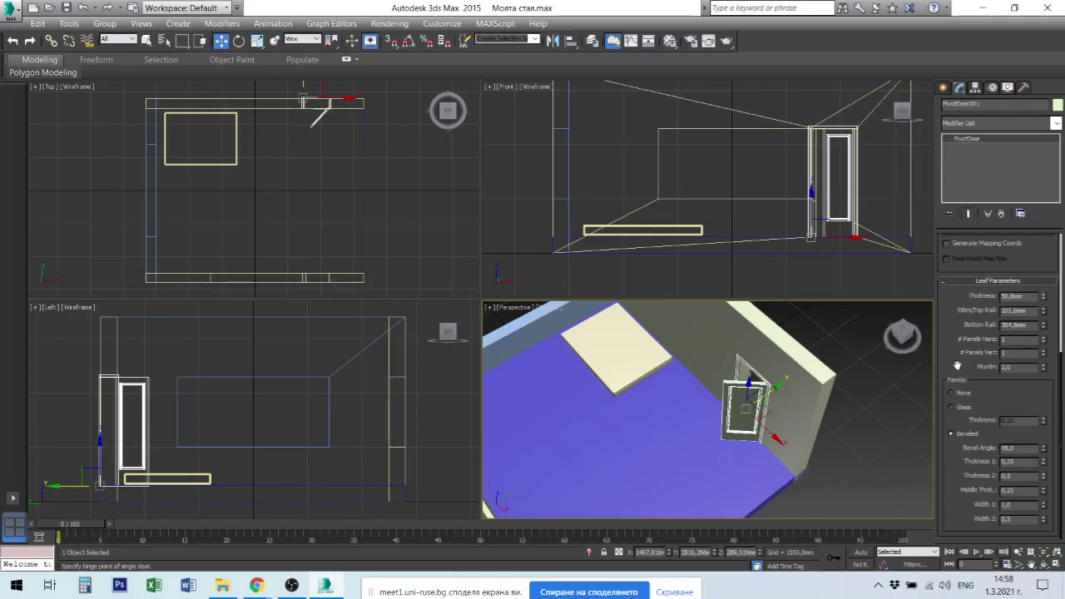
# Step: Undo the accidental displacement of the wall with the door opening and clear the selection
pyautogui.scroll(-5, 672, 419)
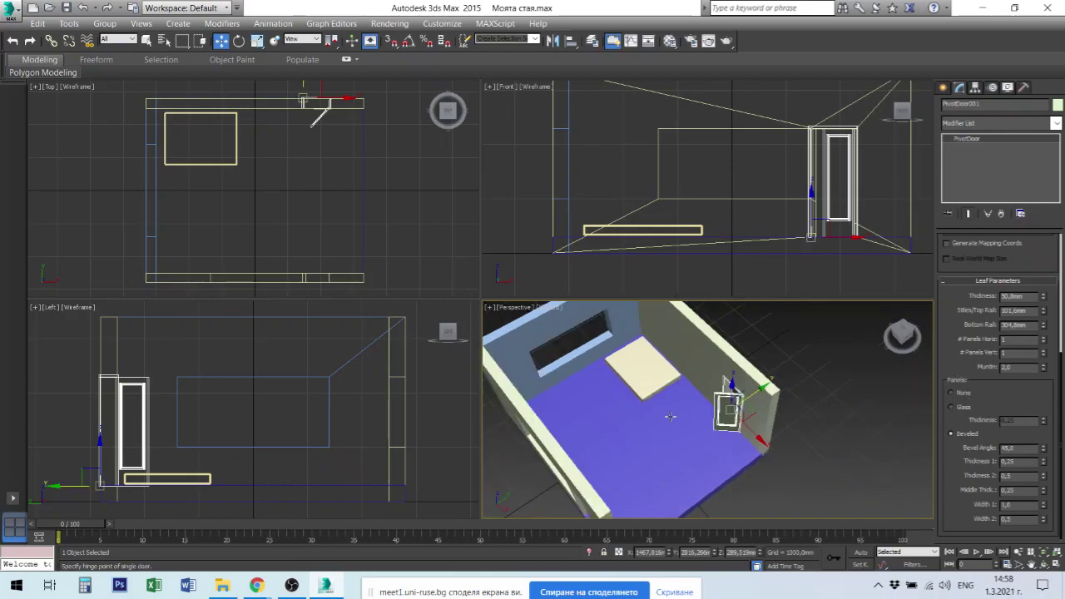
pyautogui.scroll(4, 678, 420)
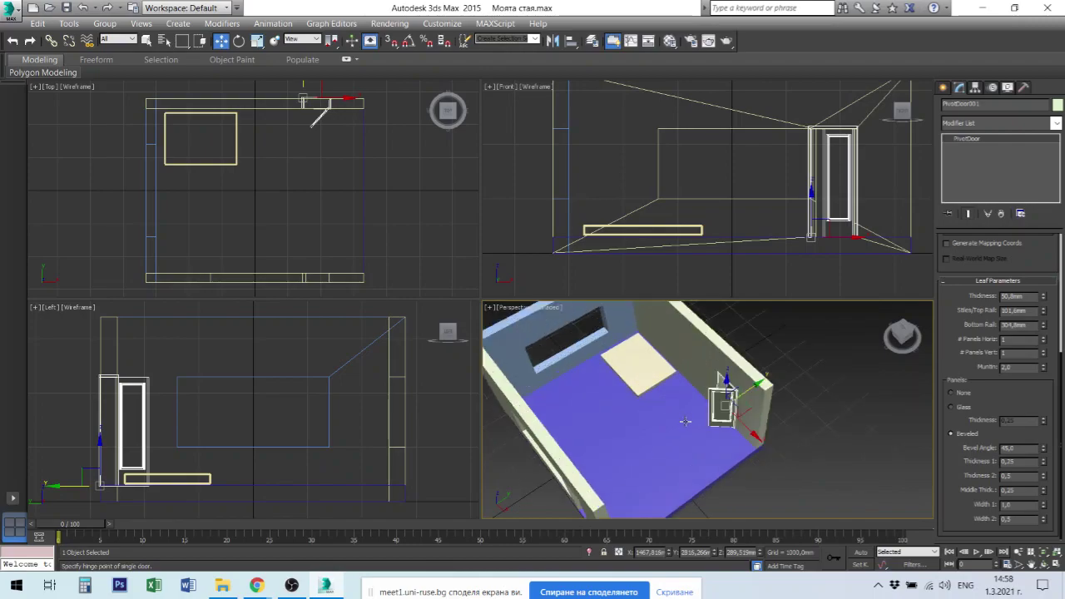
pyautogui.hotkey('ctrl', 'z')
pyautogui.hotkey('ctrl', 'z')
pyautogui.hotkey('ctrl', 'z')
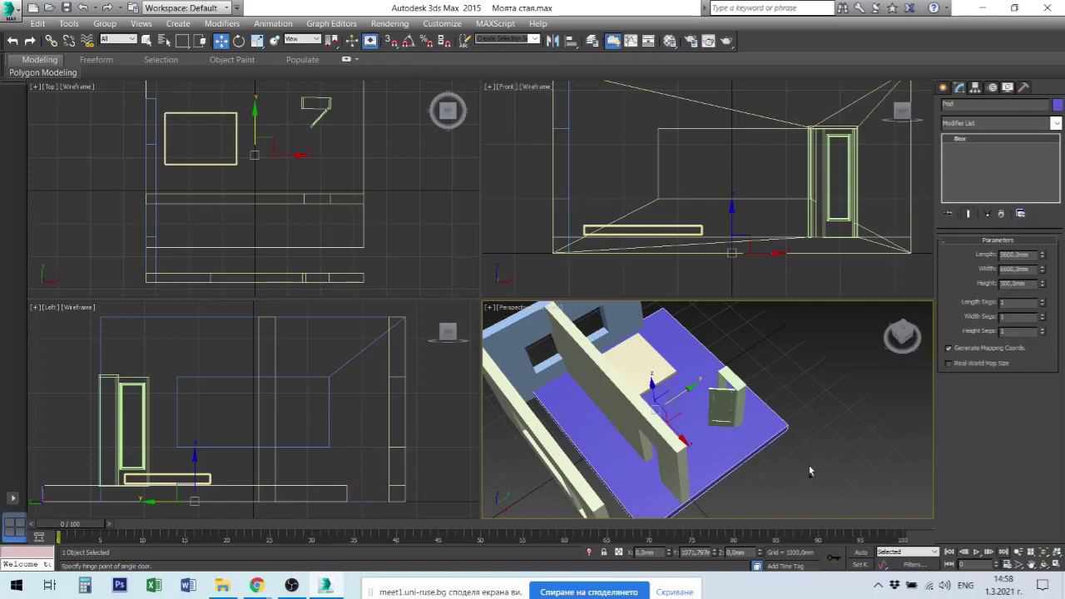
pyautogui.hotkey('ctrl', 'z')
pyautogui.hotkey('ctrl', 'z')
pyautogui.hotkey('ctrl', 'z')
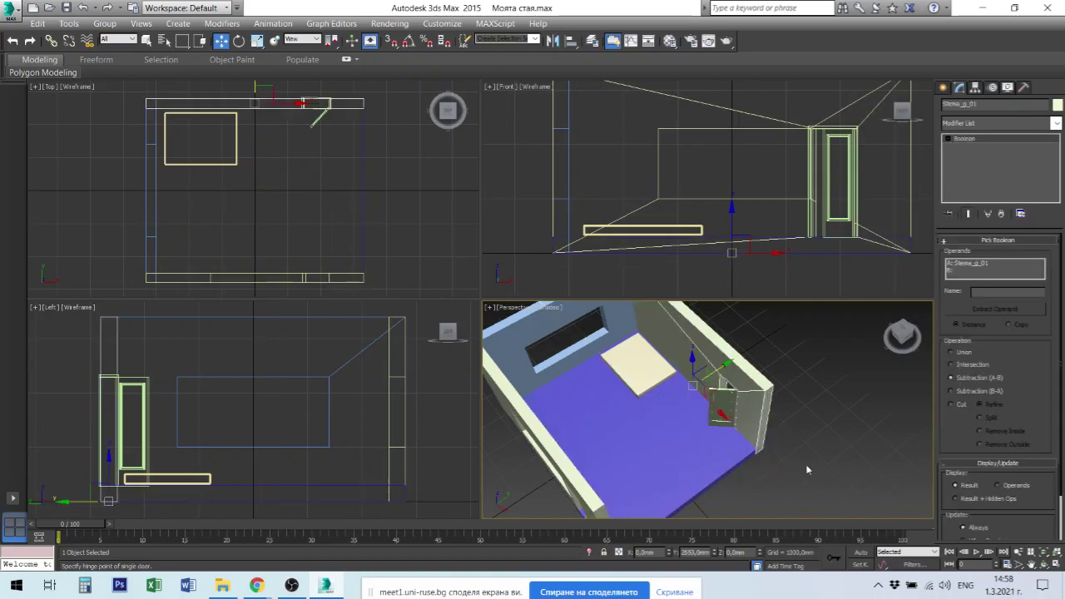
pyautogui.hotkey('ctrl', 'z')
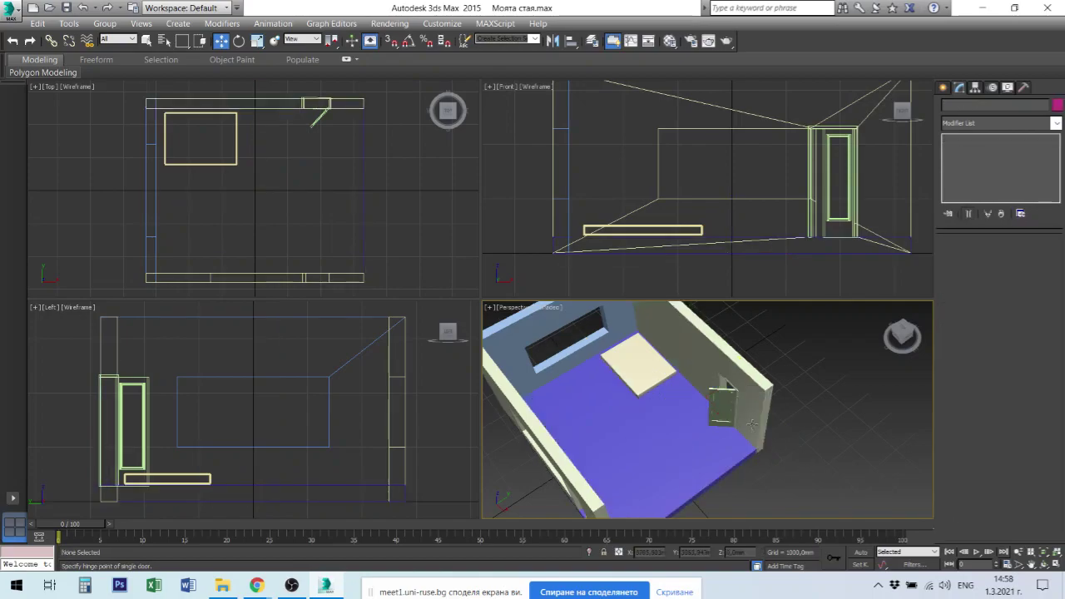
# Step: Clone the pivot door as one independent Copy and move the copy across the room into the opposite wall's door opening
pyautogui.keyDown('alt'); pyautogui.moveTo(674, 485); pyautogui.dragTo(699, 468, button='middle'); pyautogui.keyUp('alt')
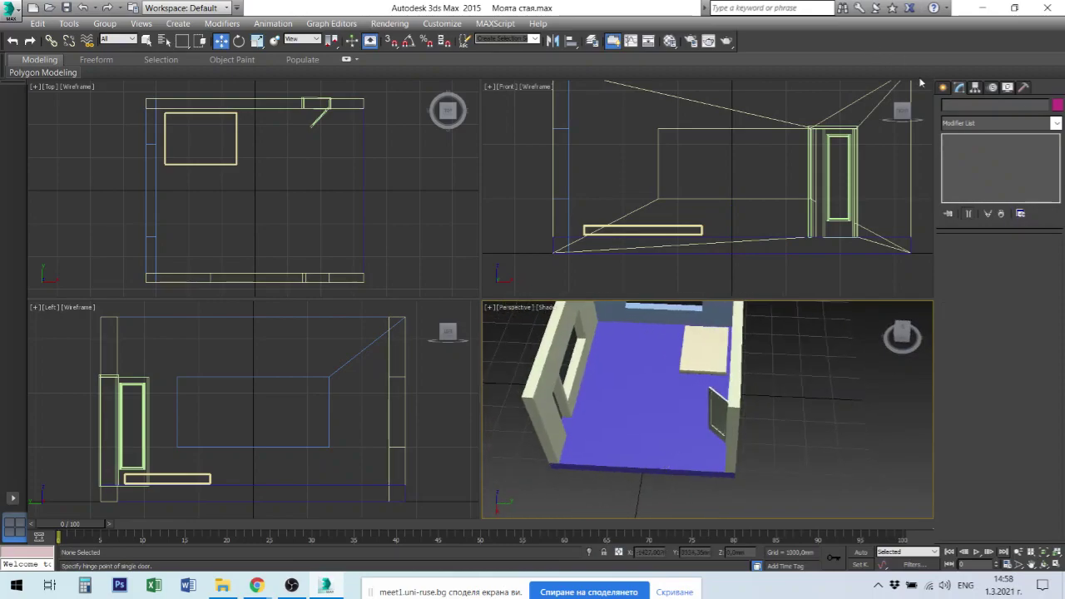
pyautogui.click(721, 412)
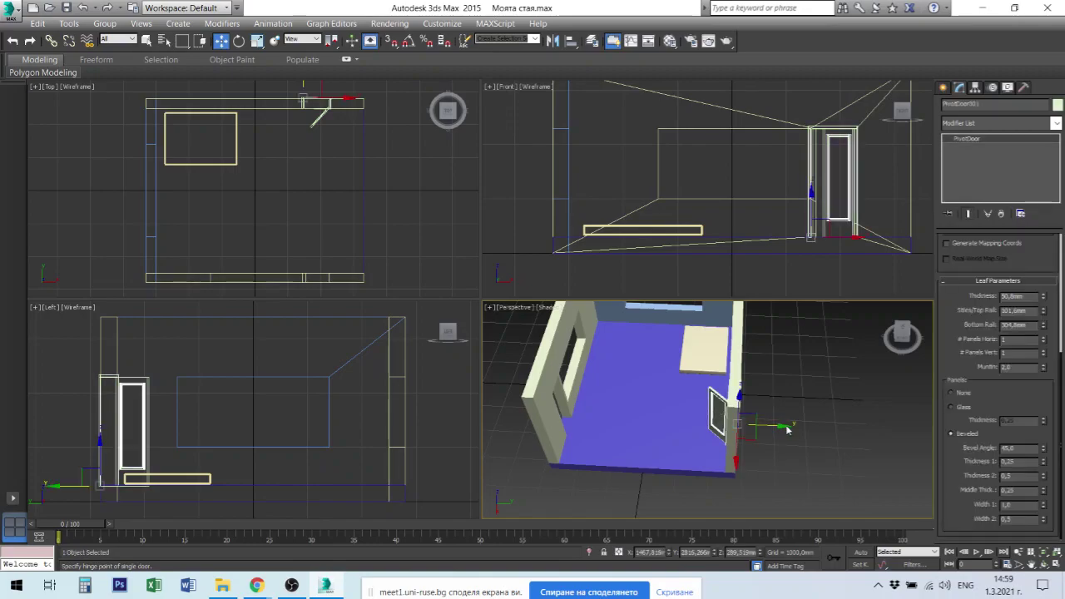
pyautogui.keyDown('shift'); pyautogui.moveTo(772, 424); pyautogui.dragTo(653, 424); pyautogui.keyUp('shift')
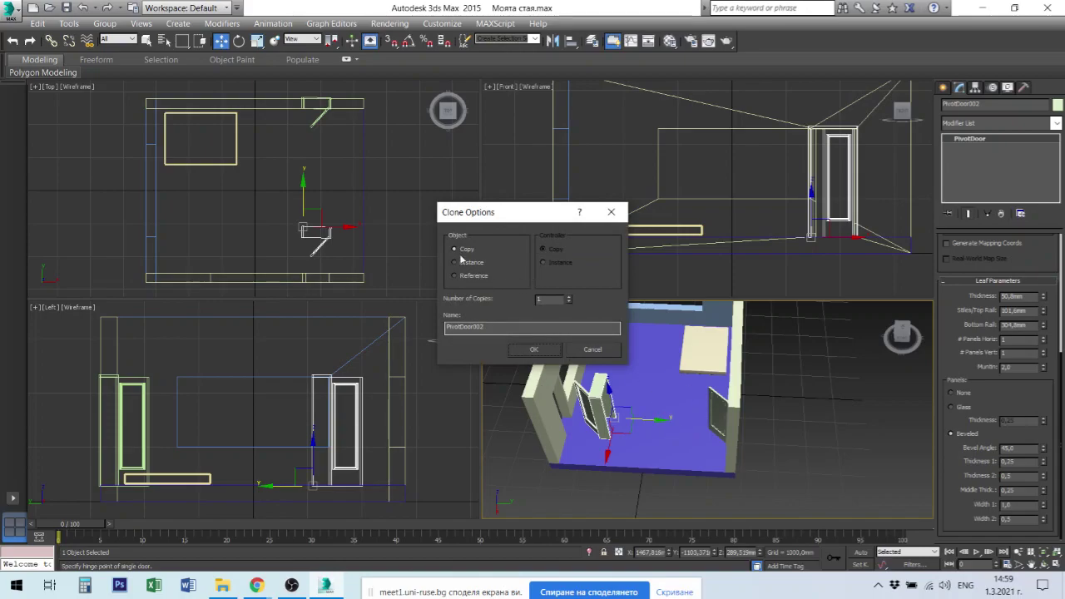
pyautogui.click(533, 349)
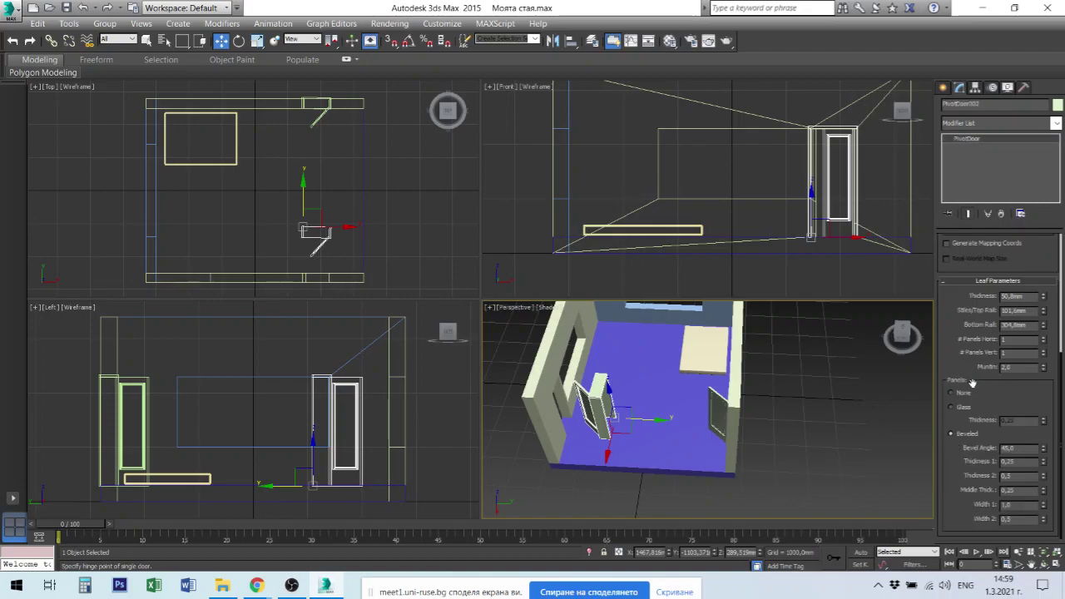
pyautogui.click(645, 421)
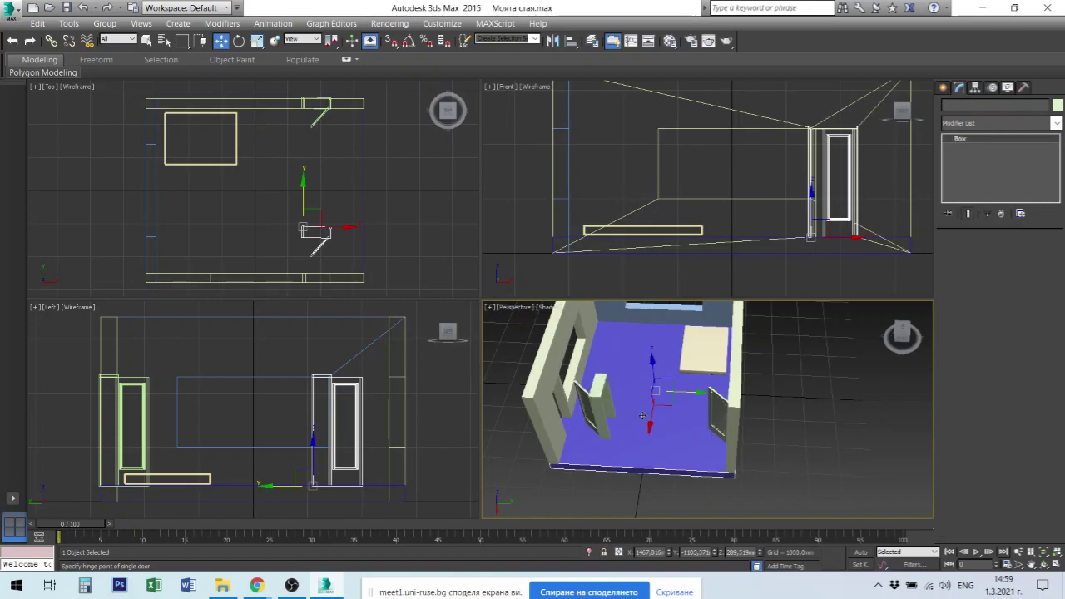
pyautogui.click(606, 392)
pyautogui.moveTo(641, 420); pyautogui.dragTo(602, 413)
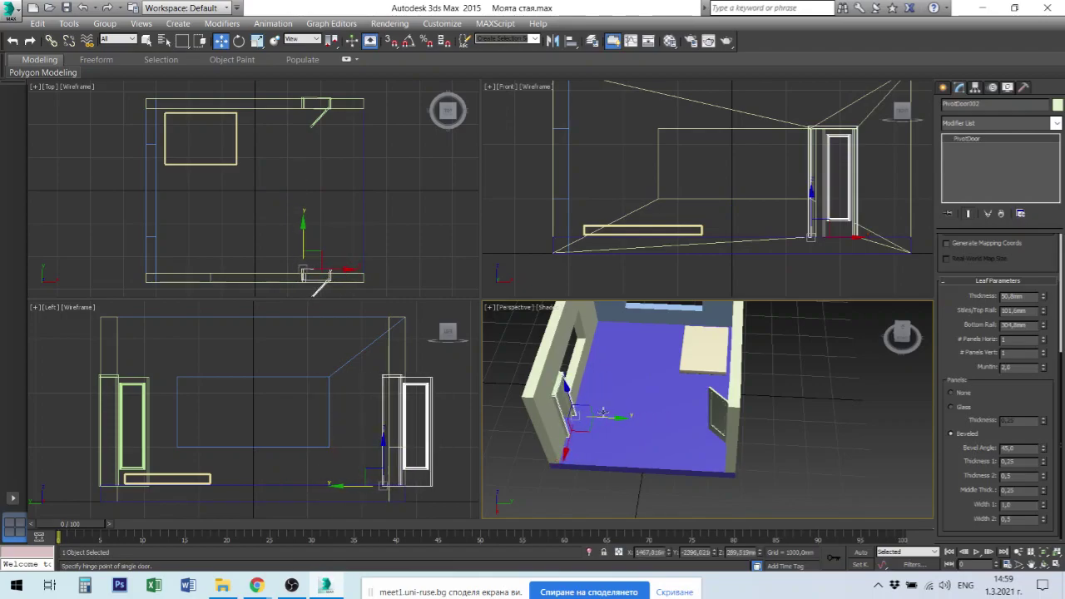
# Step: Turn off Flip Swing on the copied door, keeping Flip Hinge enabled, and nudge its frame flush into the wall
pyautogui.scroll(3, 986, 396)
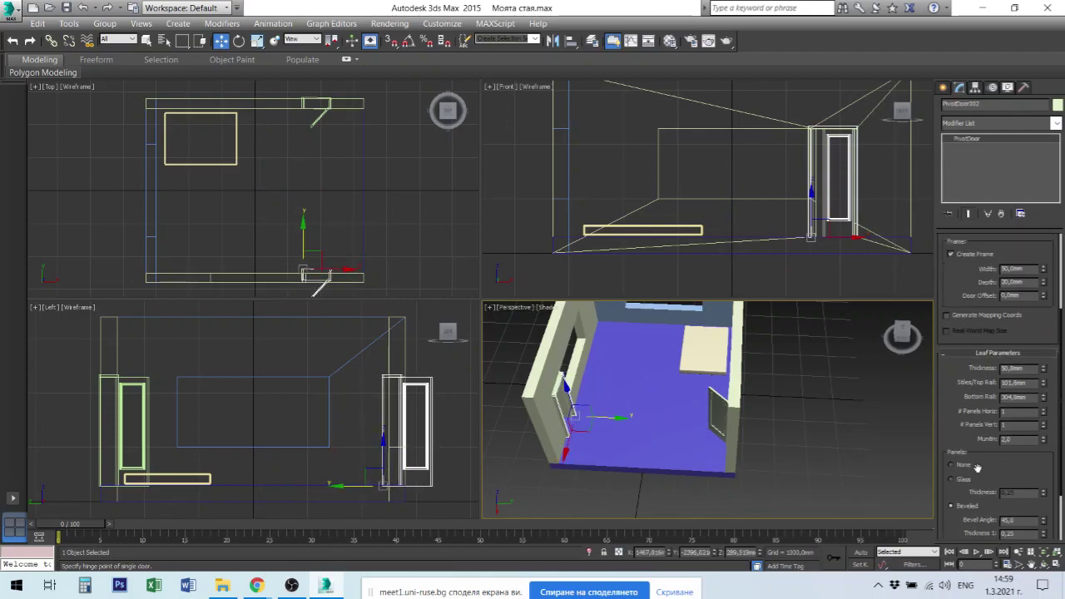
pyautogui.scroll(4, 961, 341)
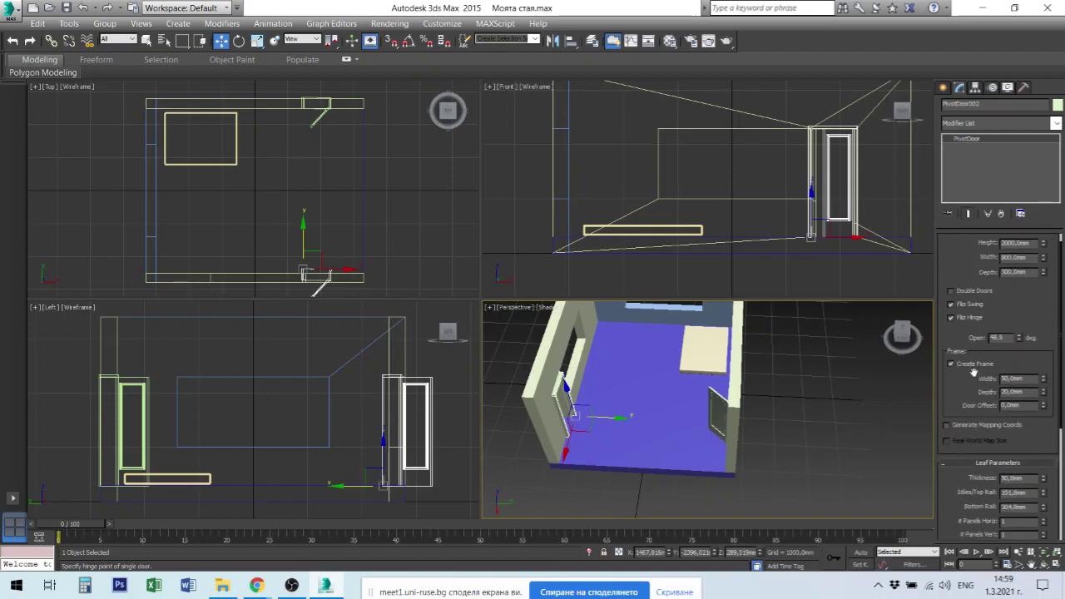
pyautogui.click(951, 318)
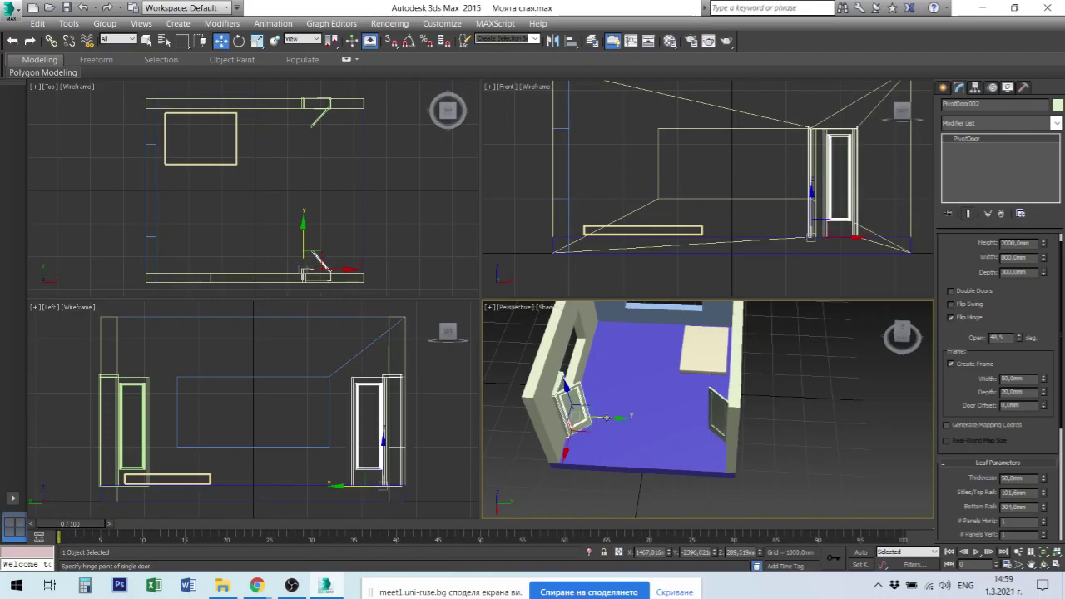
pyautogui.moveTo(606, 417); pyautogui.dragTo(605, 416)
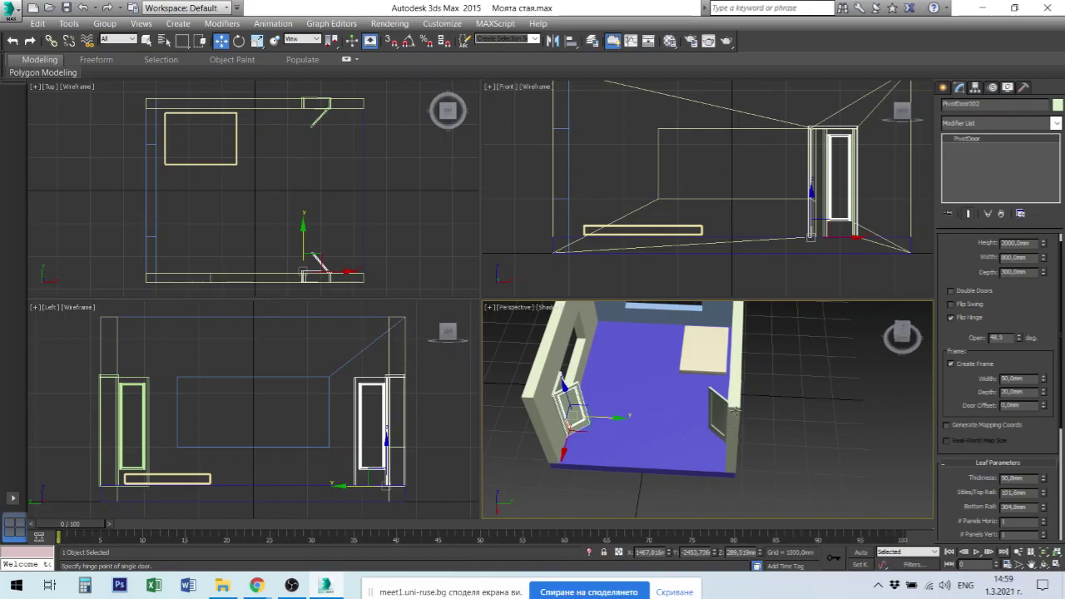
# Step: Create a Pivoted window in the Front view by Width/Height/Depth, about 3036 mm wide, 1319 mm high and 450 mm deep
pyautogui.keyDown('alt'); pyautogui.moveTo(775, 421); pyautogui.dragTo(824, 392, button='middle'); pyautogui.keyUp('alt')
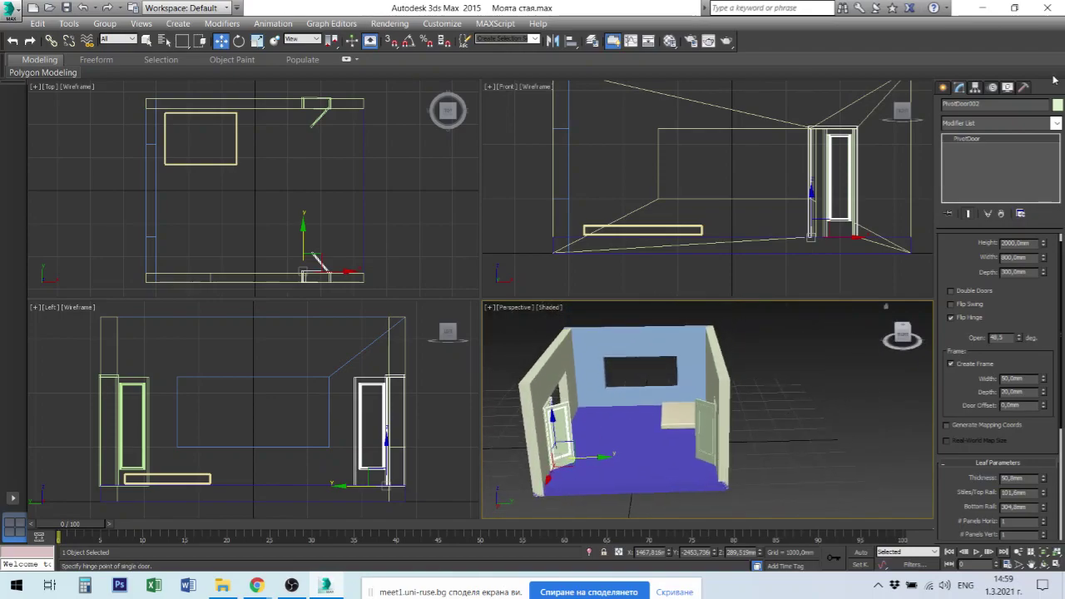
pyautogui.click(945, 87)
pyautogui.click(959, 126)
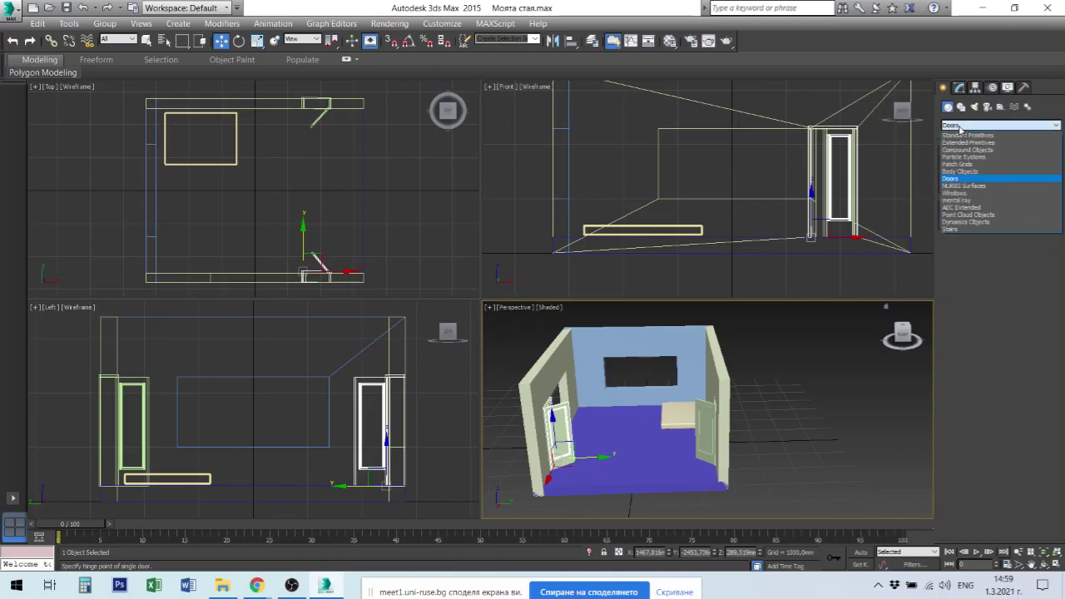
pyautogui.click(973, 193)
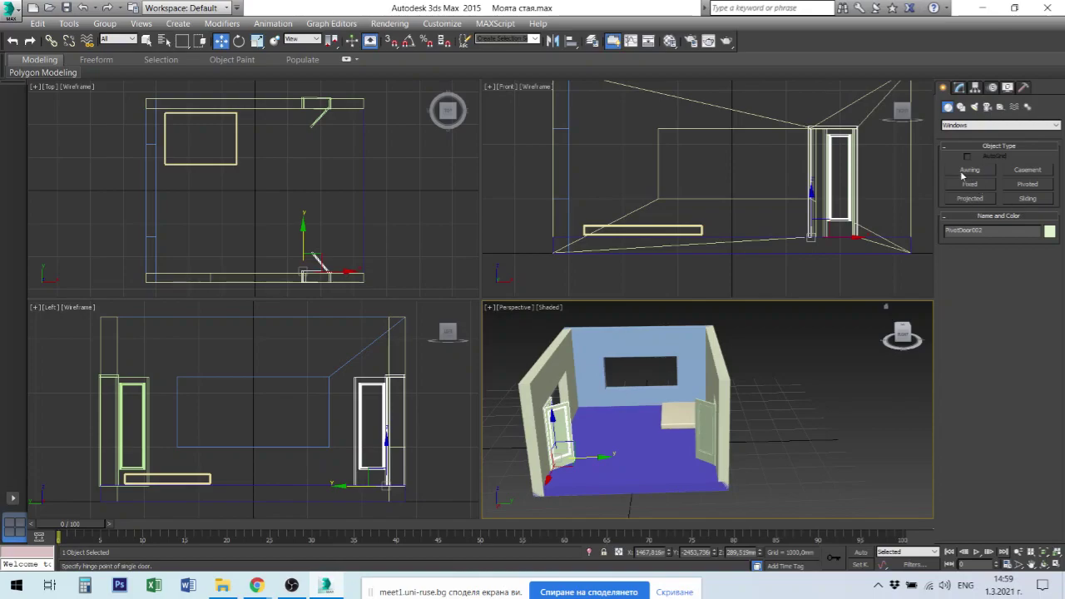
pyautogui.click(1028, 185)
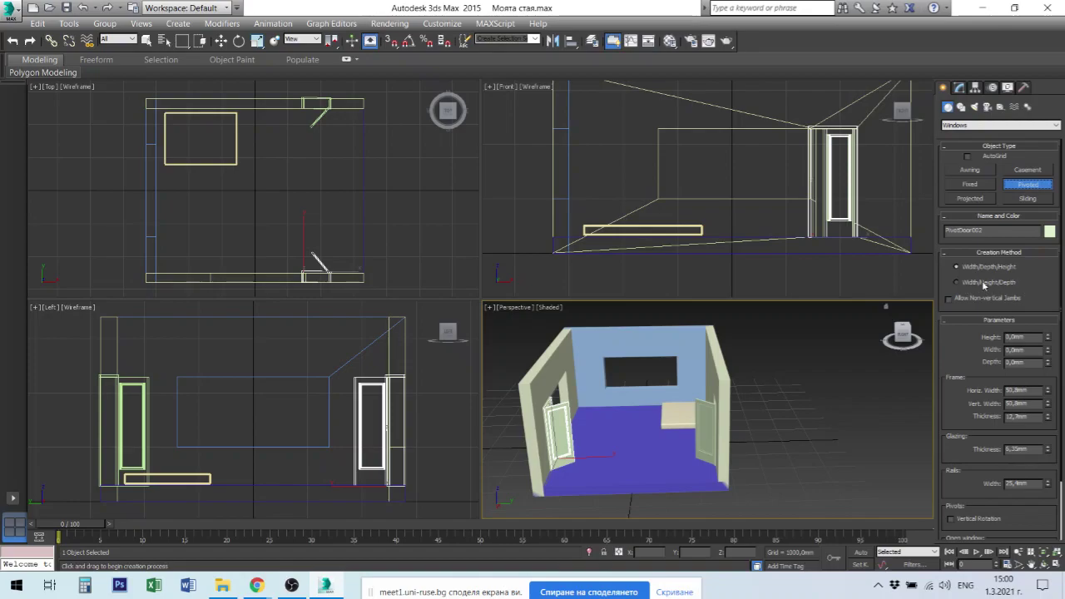
pyautogui.click(677, 143)
pyautogui.click(990, 283)
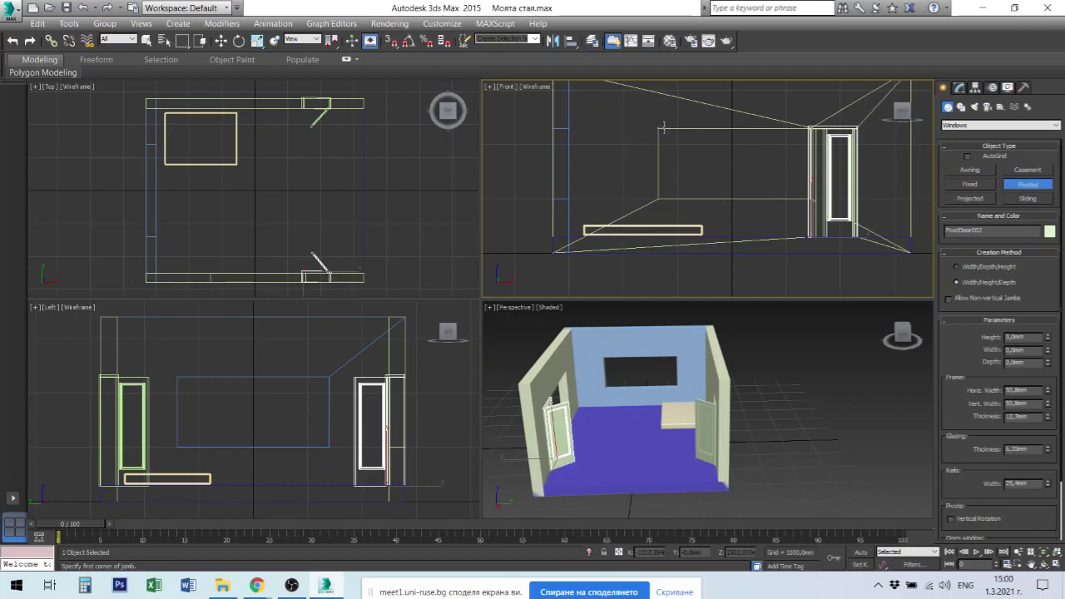
pyautogui.moveTo(661, 129); pyautogui.dragTo(826, 129)
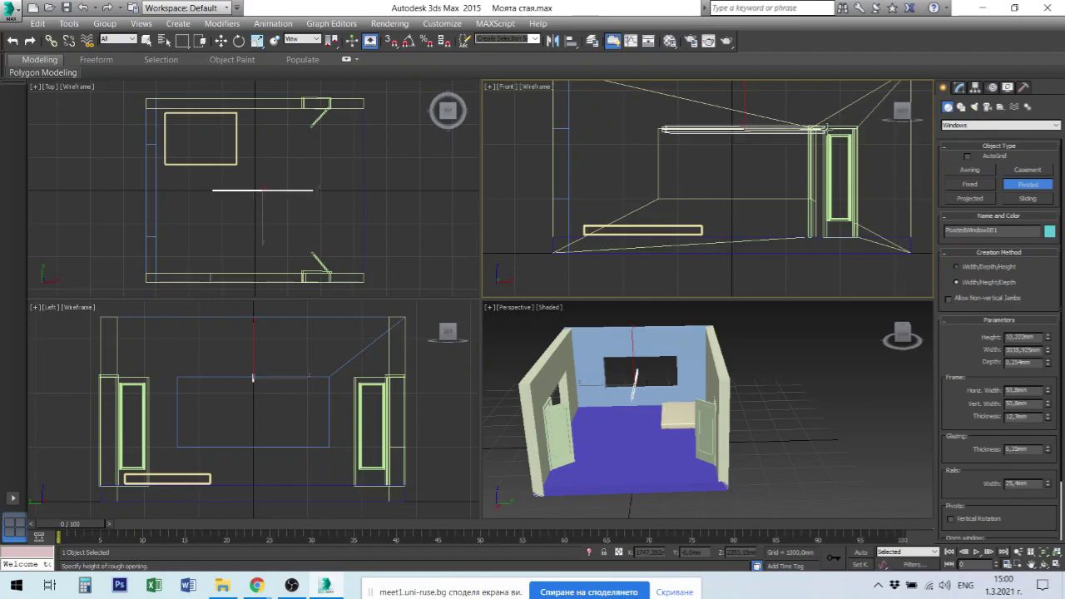
pyautogui.click(819, 200)
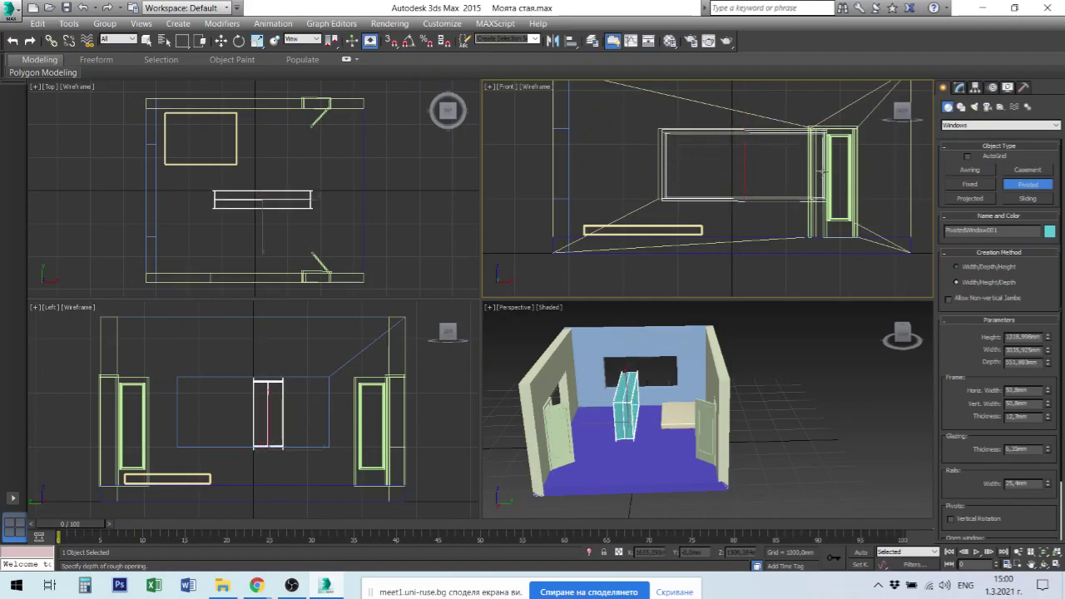
pyautogui.click(824, 176)
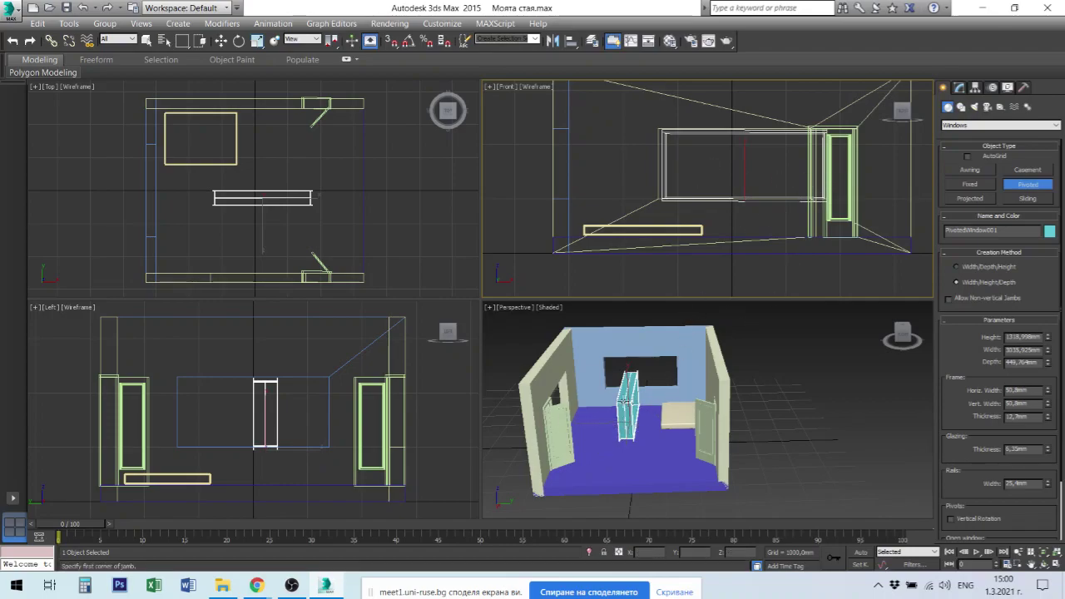
# Step: Set the pivoted window's depth to 300 mm, width to 2800 mm and height to 1300 mm
pyautogui.doubleClick(1022, 363)
pyautogui.write('300')
pyautogui.hotkey('shift', 'Tab')
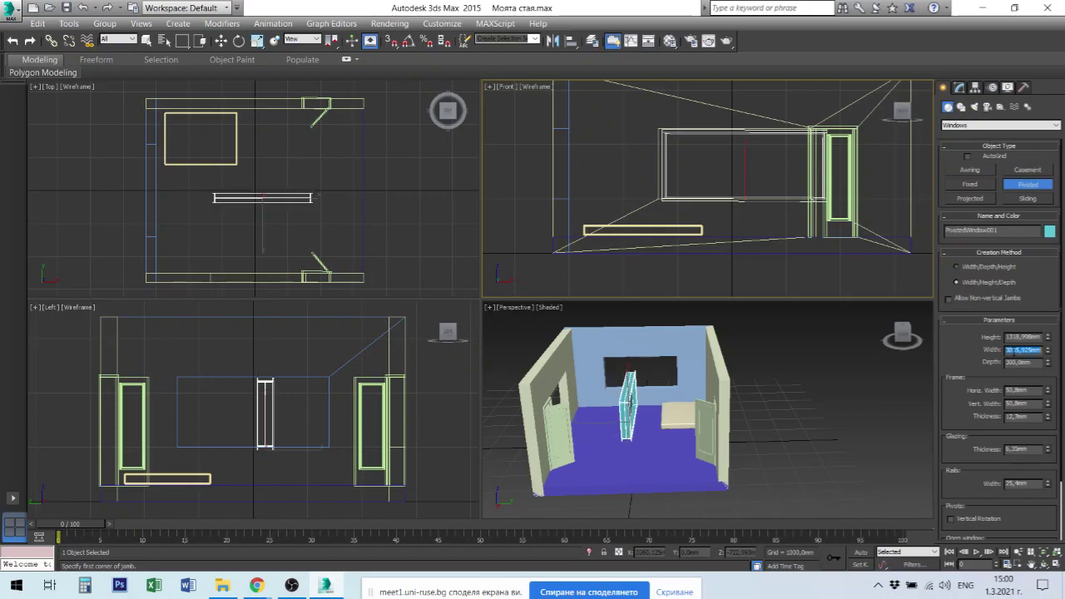
pyautogui.write('2800')
pyautogui.click(1016, 336)
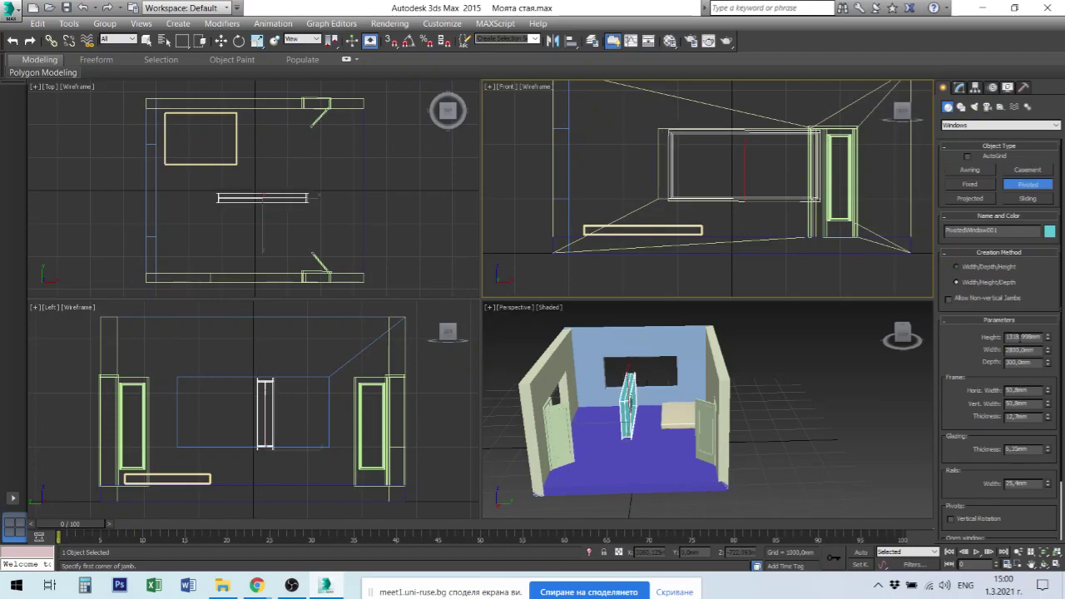
pyautogui.write('1')
pyautogui.press('Return')
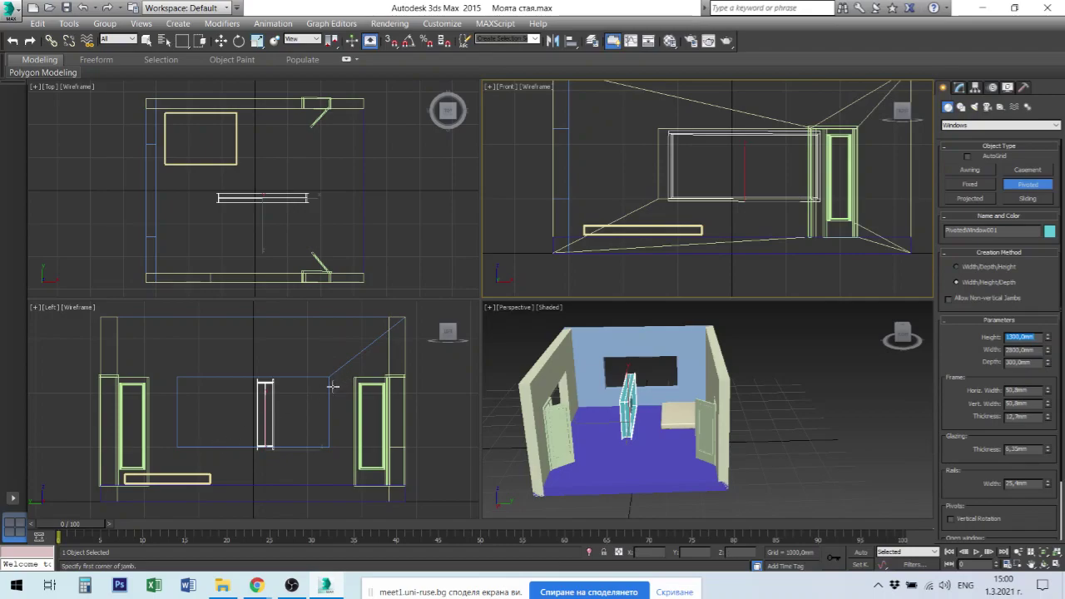
# Step: Move the pivoted window into the window opening of the wall that holds the copied door, aligning it in the Front view
pyautogui.rightClick(640, 416)
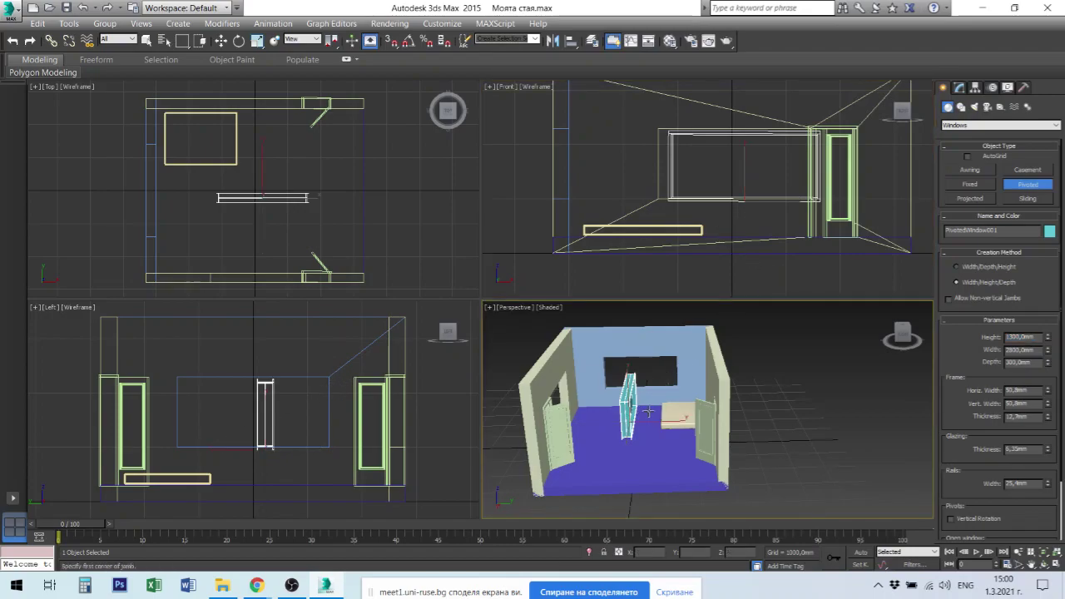
pyautogui.moveTo(642, 417); pyautogui.dragTo(580, 414)
pyautogui.rightClick(770, 172)
pyautogui.moveTo(790, 201); pyautogui.dragTo(734, 169)
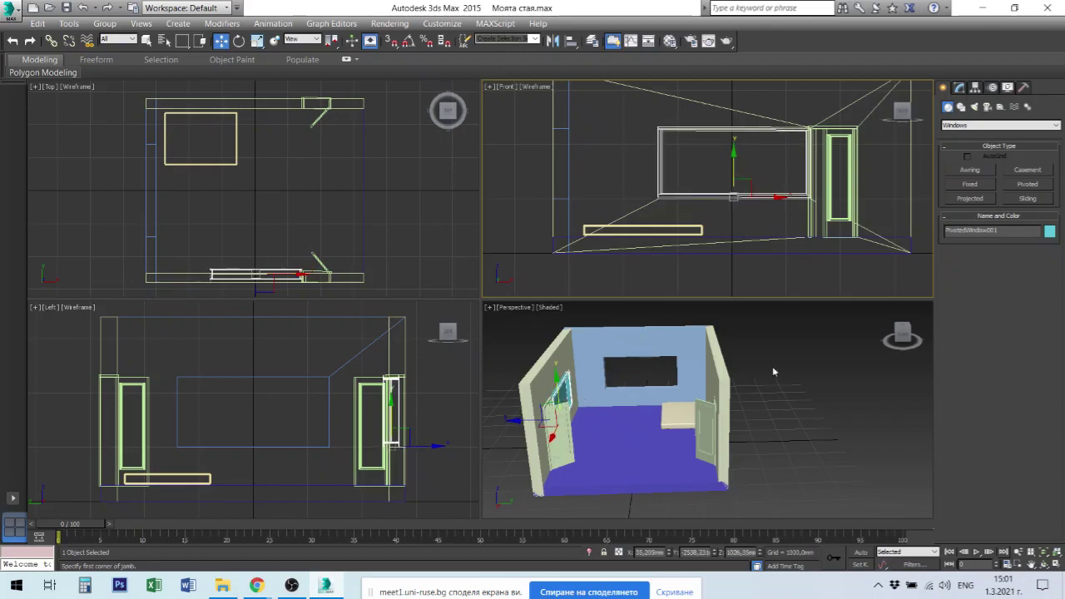
# Step: Clone the pivoted window as one independent Copy, offset along Y into the room in the Top view
pyautogui.rightClick(246, 220)
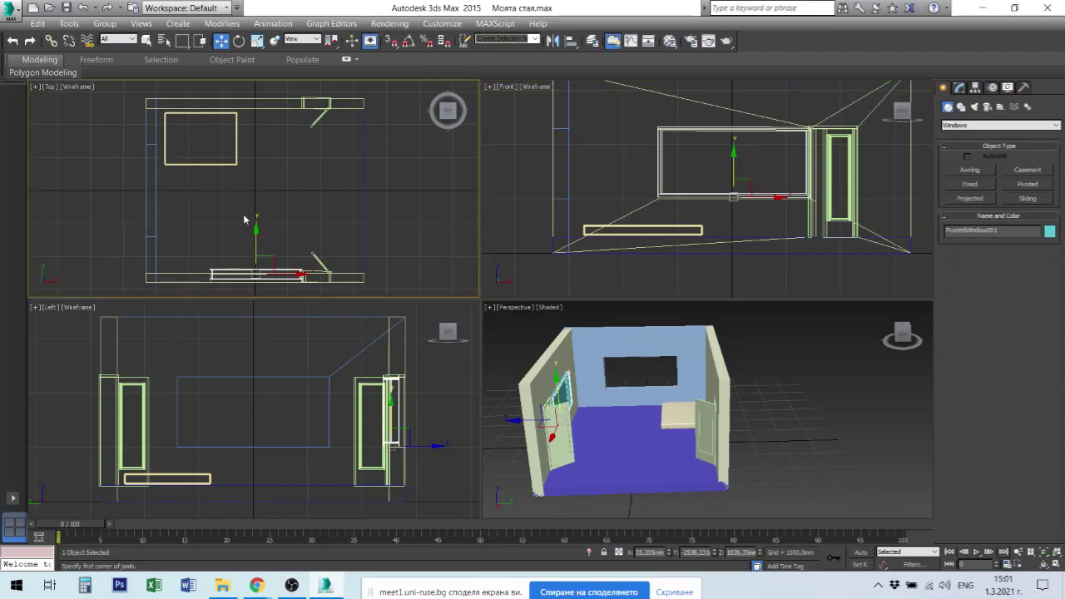
pyautogui.keyDown('shift'); pyautogui.moveTo(256, 257); pyautogui.dragTo(256, 204); pyautogui.keyUp('shift')
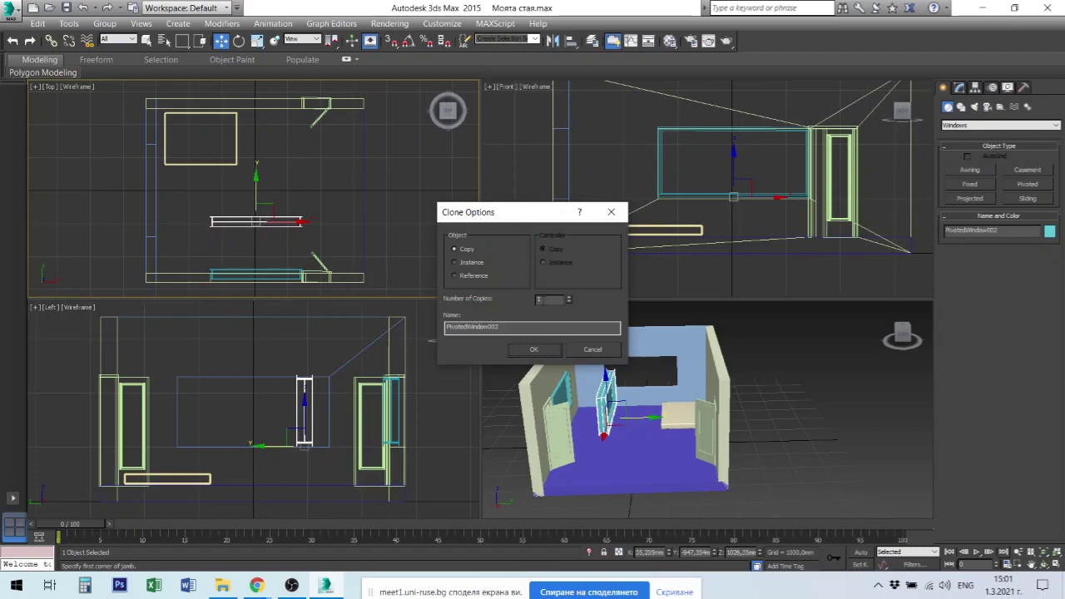
pyautogui.click(534, 348)
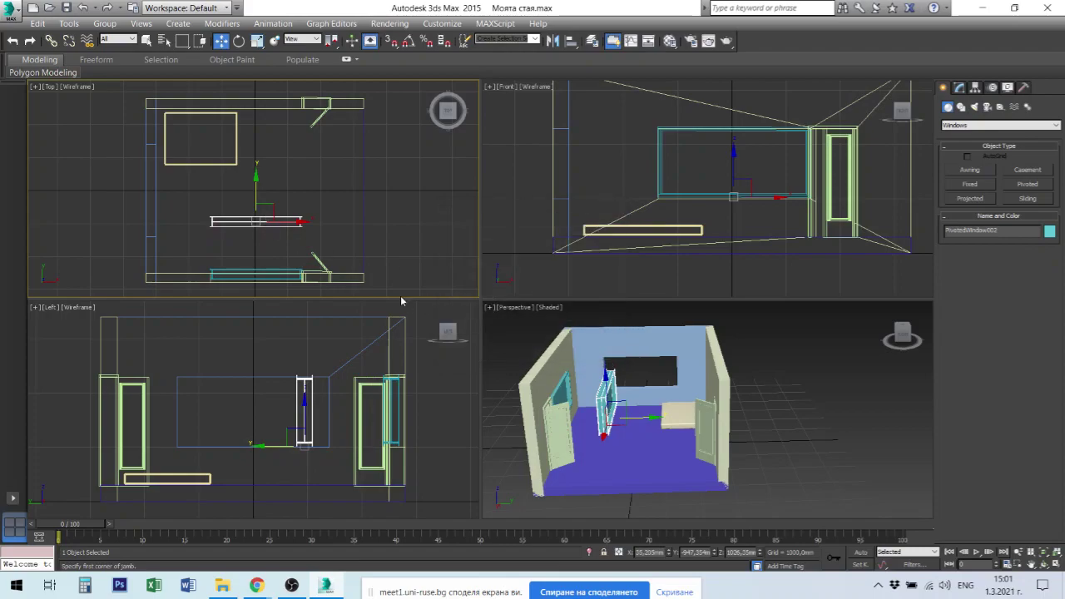
# Step: Rotate the window copy to 90 degrees about the Z axis
pyautogui.rightClick(279, 223)
pyautogui.click(318, 249)
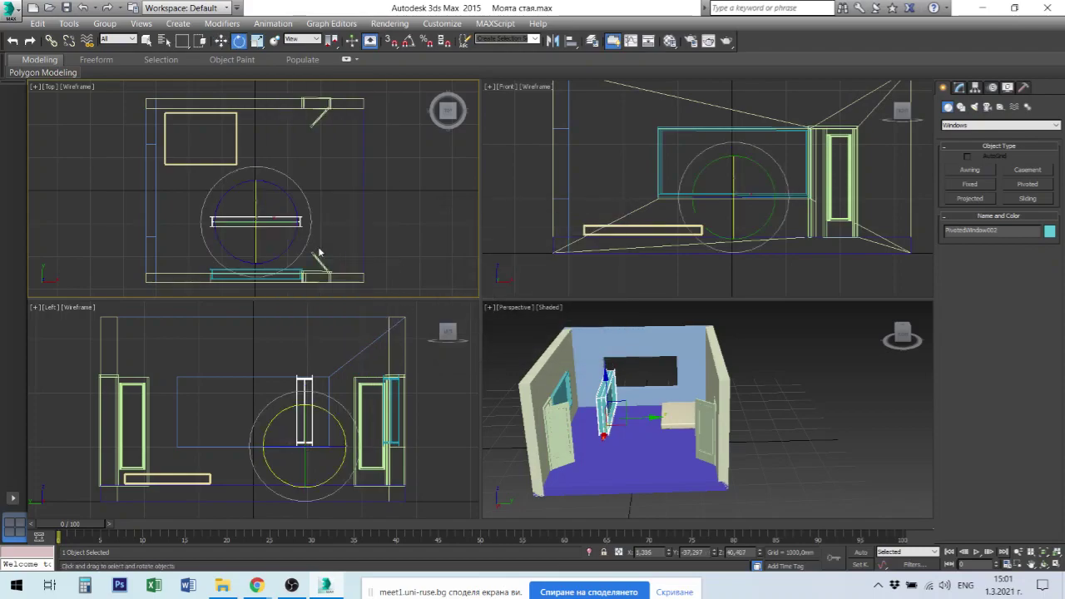
pyautogui.rightClick(799, 449)
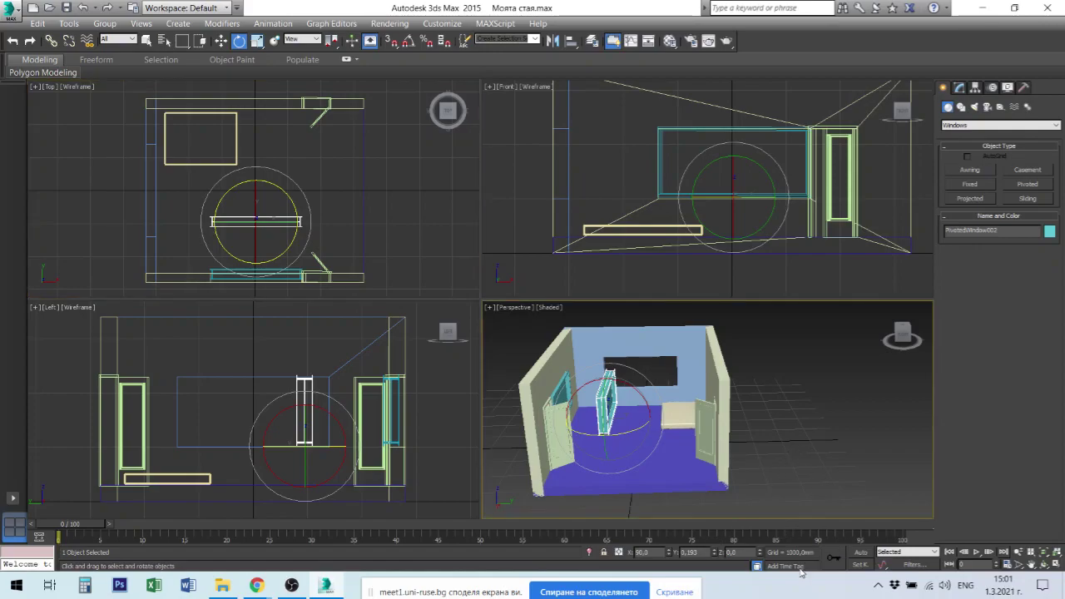
pyautogui.write('90')
pyautogui.press('Return')
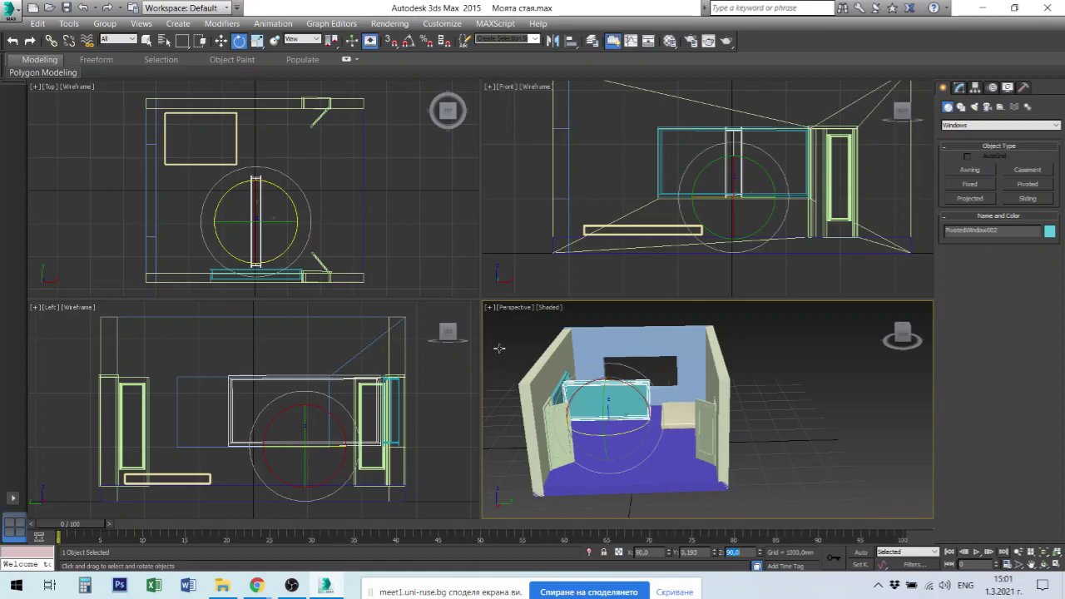
# Step: Move the rotated window copy into the opening of the far wall in the Top view and deselect it
pyautogui.rightClick(326, 252)
pyautogui.rightClick(329, 236)
pyautogui.click(356, 244)
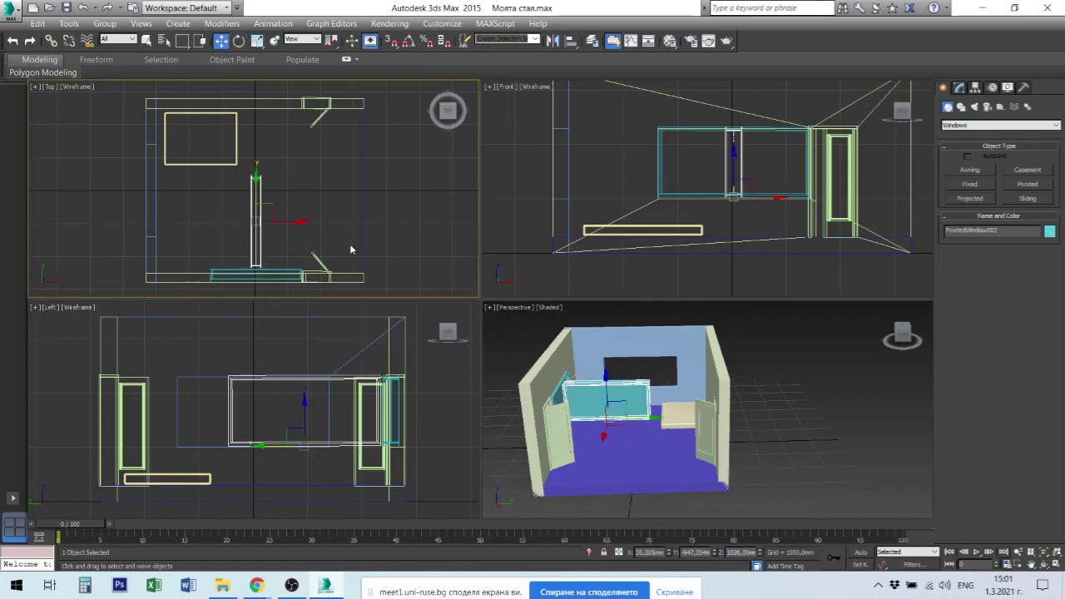
pyautogui.moveTo(261, 205); pyautogui.dragTo(169, 182)
pyautogui.click(130, 190)
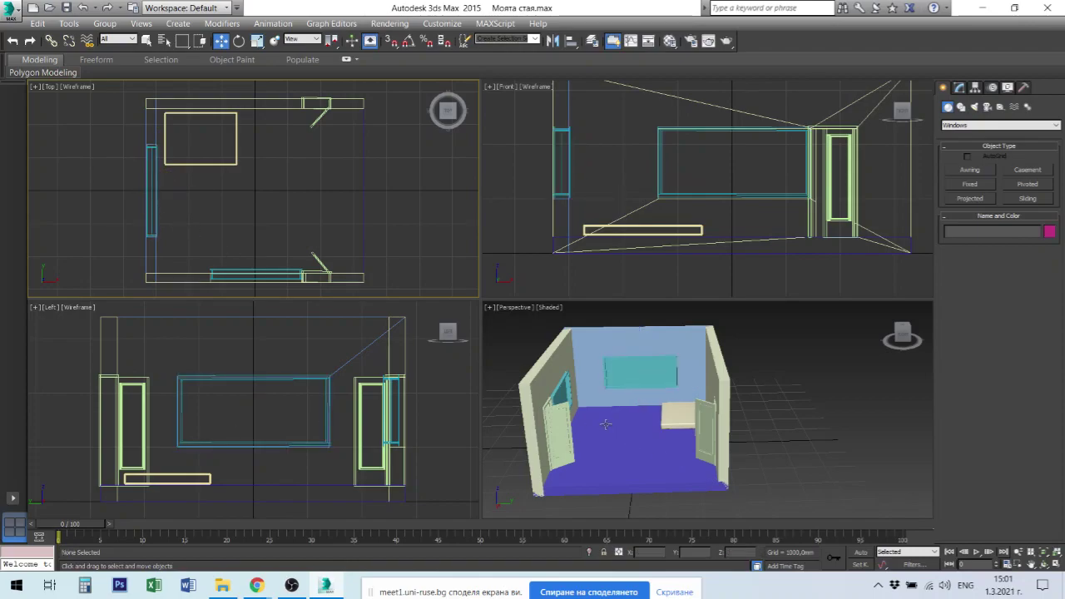
pyautogui.moveTo(811, 456)
pyautogui.keyDown('alt'); pyautogui.mouseDown(button='middle')
pyautogui.moveTo(851, 441)
pyautogui.moveTo(816, 436)
pyautogui.moveTo(792, 466)
pyautogui.moveTo(799, 457)
pyautogui.moveTo(819, 466)
pyautogui.mouseUp(button='middle'); pyautogui.keyUp('alt')
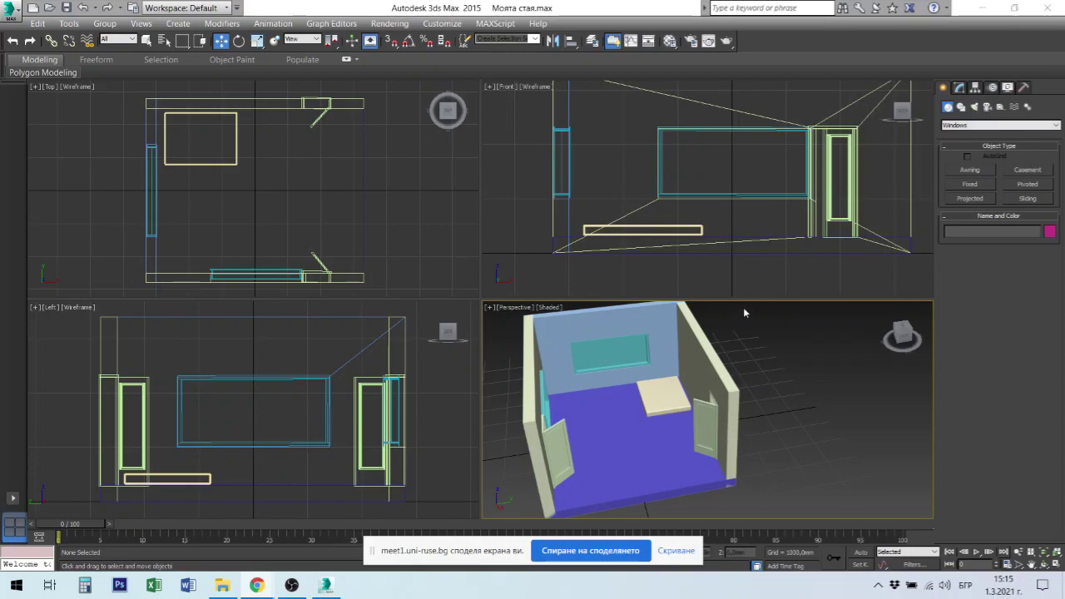
# Step: Create a Spiral Stair outside the far wall in the Top view, with a radius of about 1343 mm and overall rise of about 2106 mm
pyautogui.click(945, 97)
pyautogui.click(968, 125)
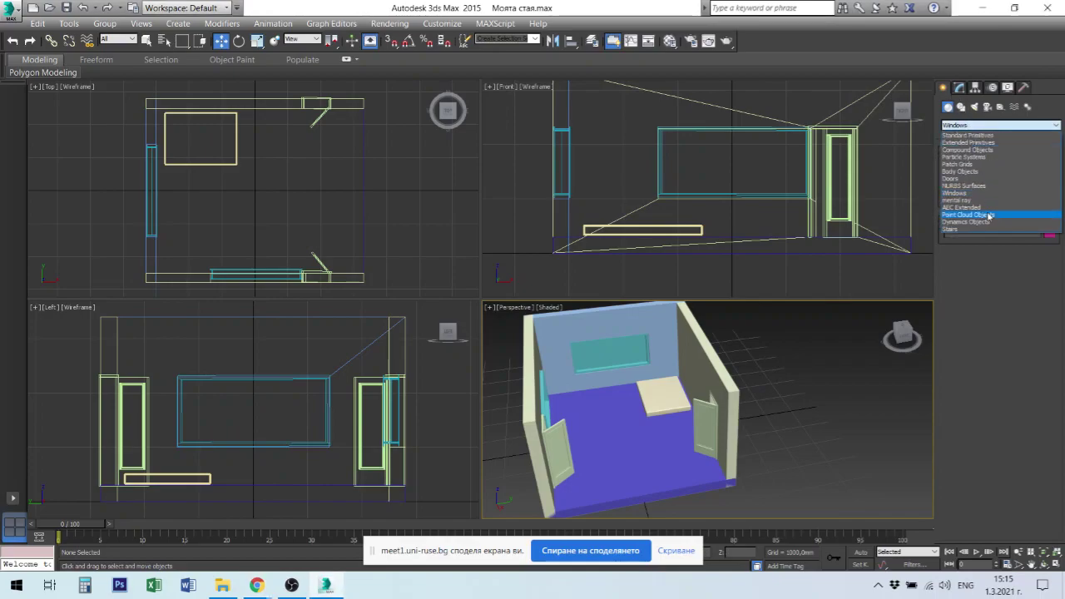
pyautogui.click(965, 230)
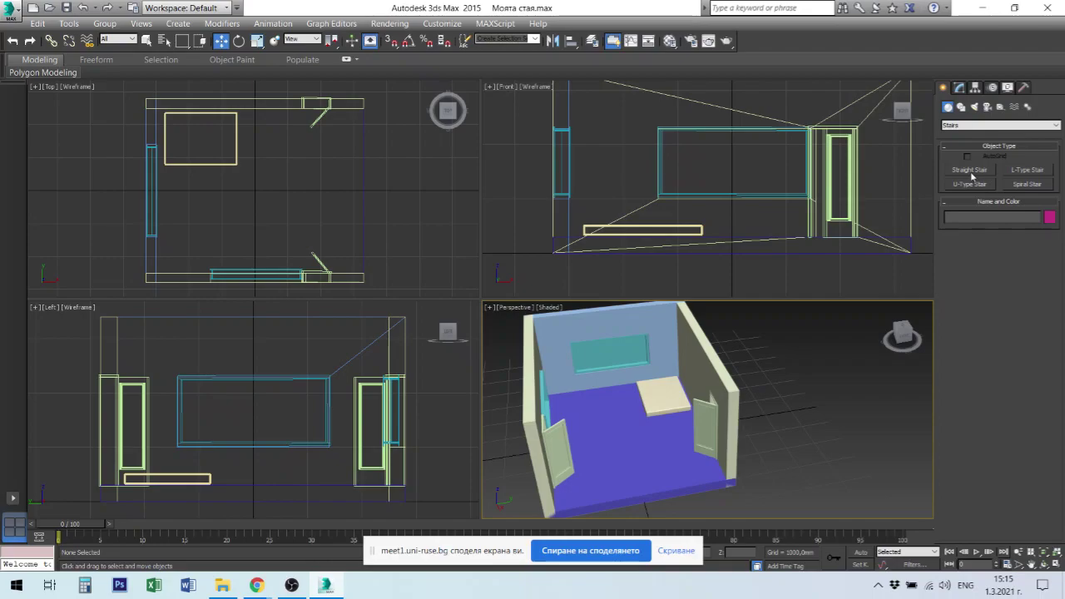
pyautogui.click(1028, 185)
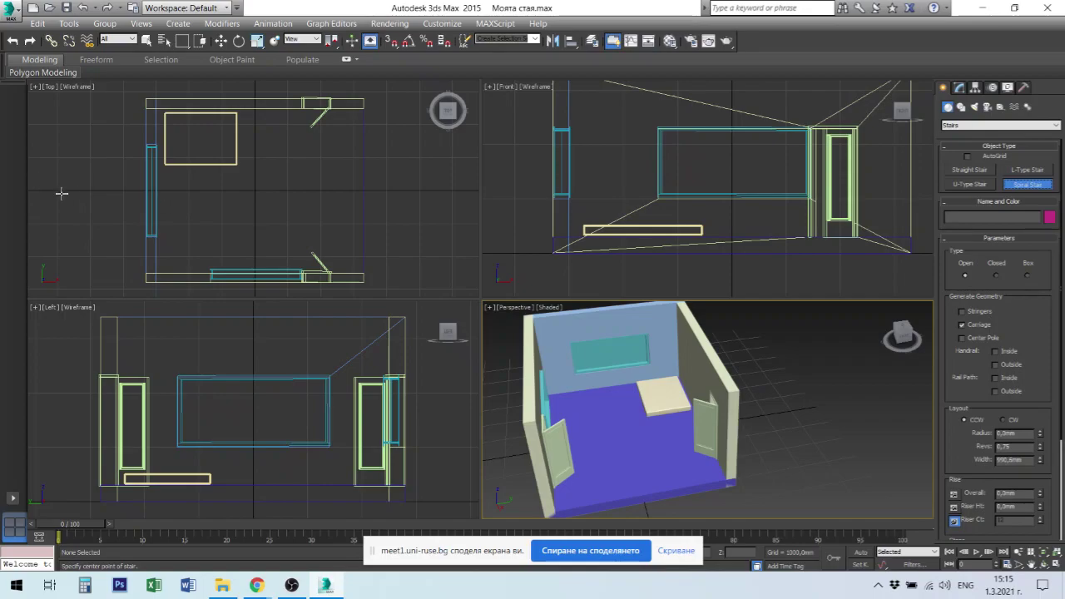
pyautogui.moveTo(71, 206); pyautogui.dragTo(109, 205)
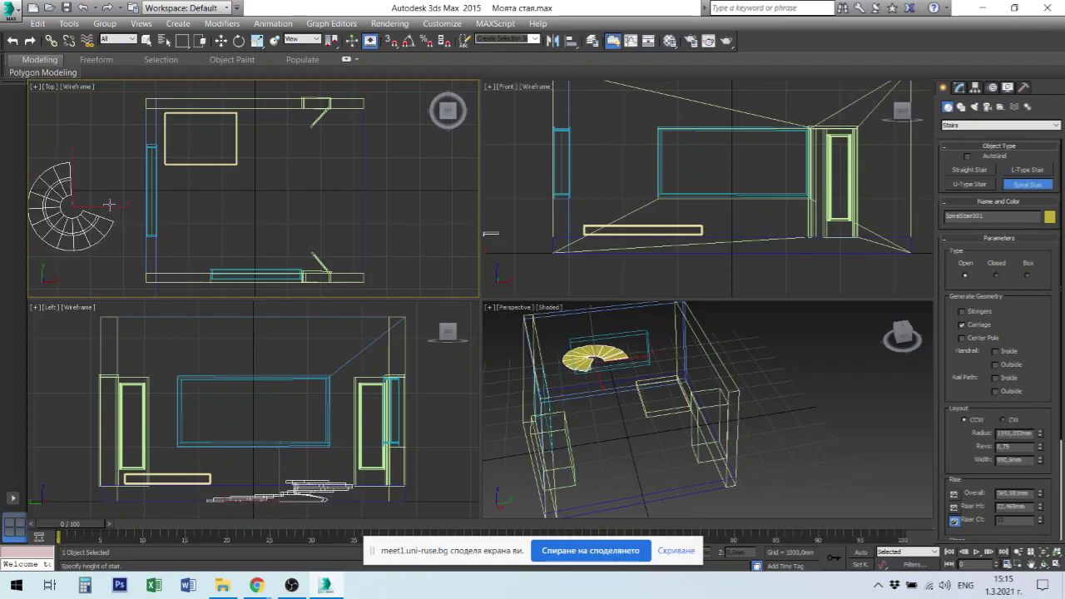
pyautogui.click(112, 151)
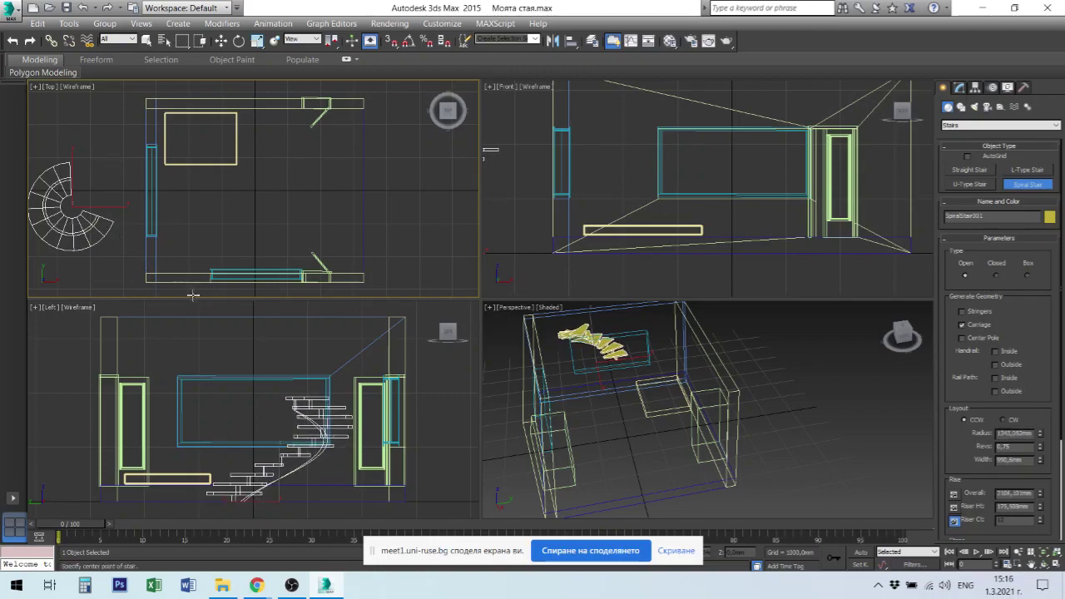
# Step: Move the spiral stair along X to a position slightly farther from the room's window wall
pyautogui.rightClick(844, 434)
pyautogui.keyDown('alt'); pyautogui.moveTo(843, 434); pyautogui.dragTo(653, 387, button='middle'); pyautogui.keyUp('alt')
pyautogui.press('w')
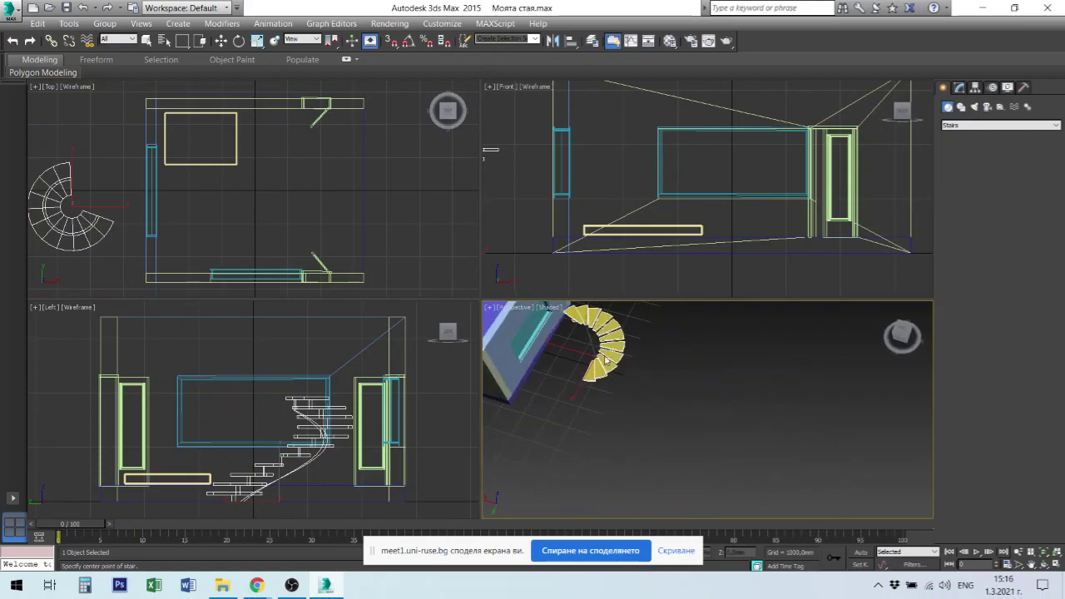
pyautogui.moveTo(585, 358); pyautogui.dragTo(630, 350)
pyautogui.keyDown('alt'); pyautogui.moveTo(649, 353); pyautogui.dragTo(709, 384, button='middle'); pyautogui.keyUp('alt')
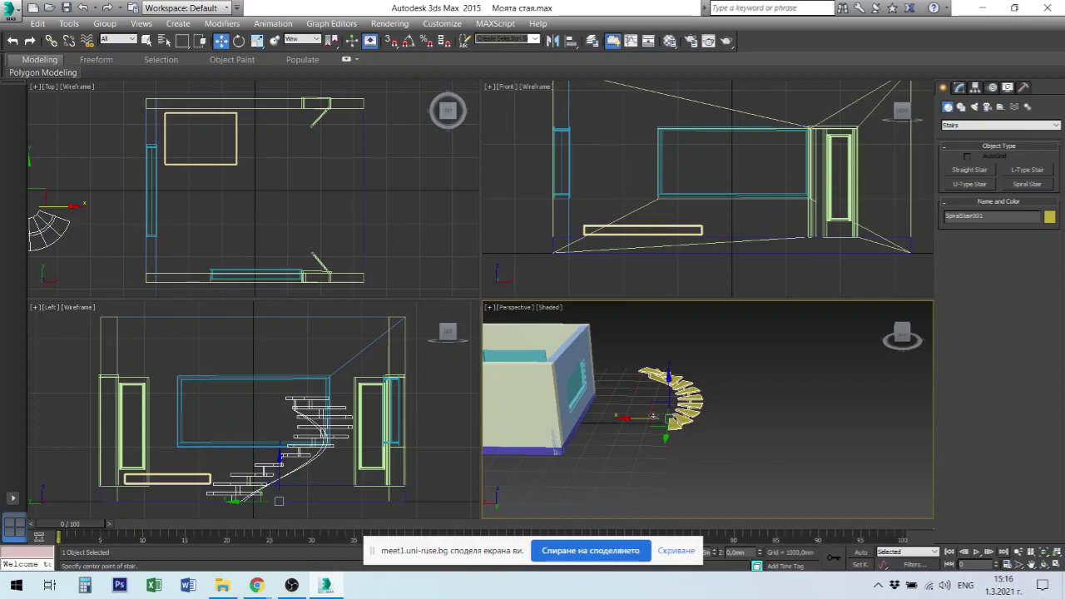
pyautogui.moveTo(653, 416); pyautogui.dragTo(637, 418)
# Step: Examine the spiral stair's steps and carriage up close and from different angles in the Perspective view
pyautogui.keyDown('alt'); pyautogui.moveTo(670, 425); pyautogui.dragTo(669, 422, button='middle'); pyautogui.keyUp('alt')
pyautogui.scroll(1, 667, 421)
pyautogui.scroll(3, 662, 424)
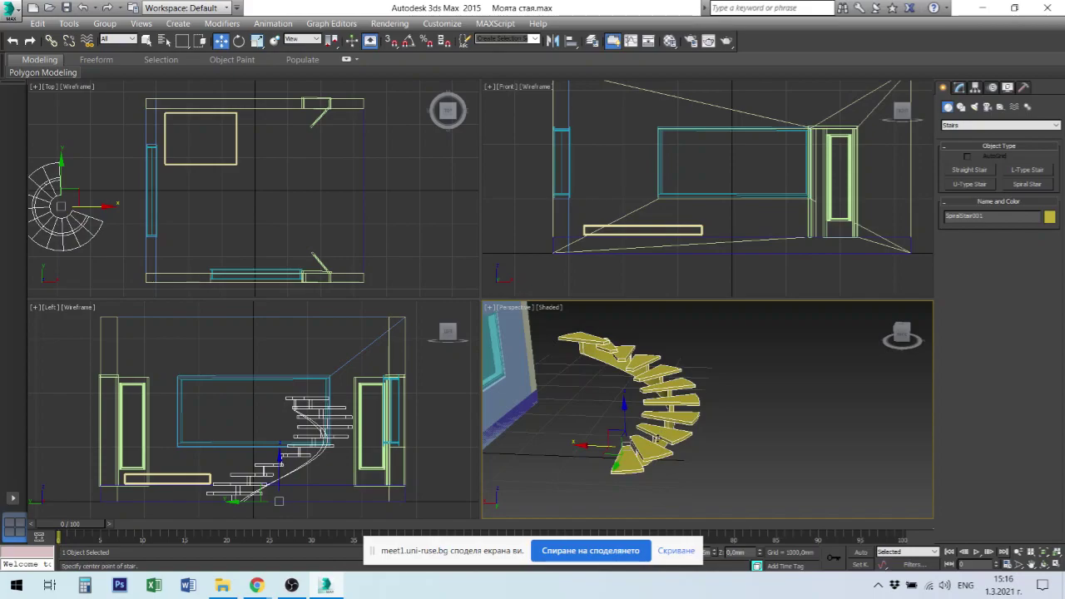
pyautogui.scroll(3, 654, 438)
pyautogui.scroll(-2, 655, 438)
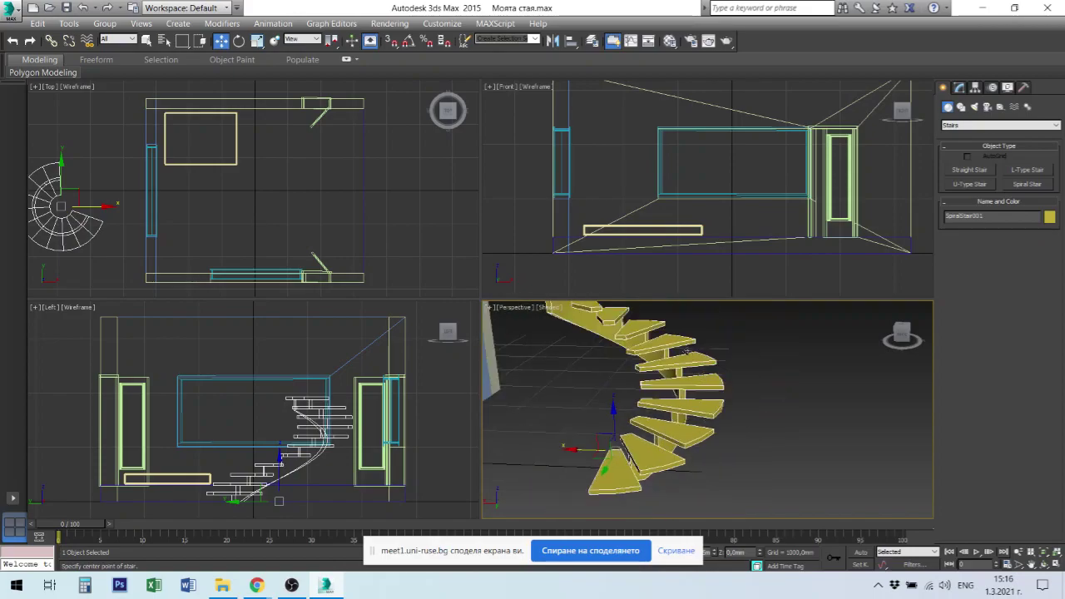
pyautogui.scroll(2, 654, 366)
pyautogui.scroll(-4, 656, 365)
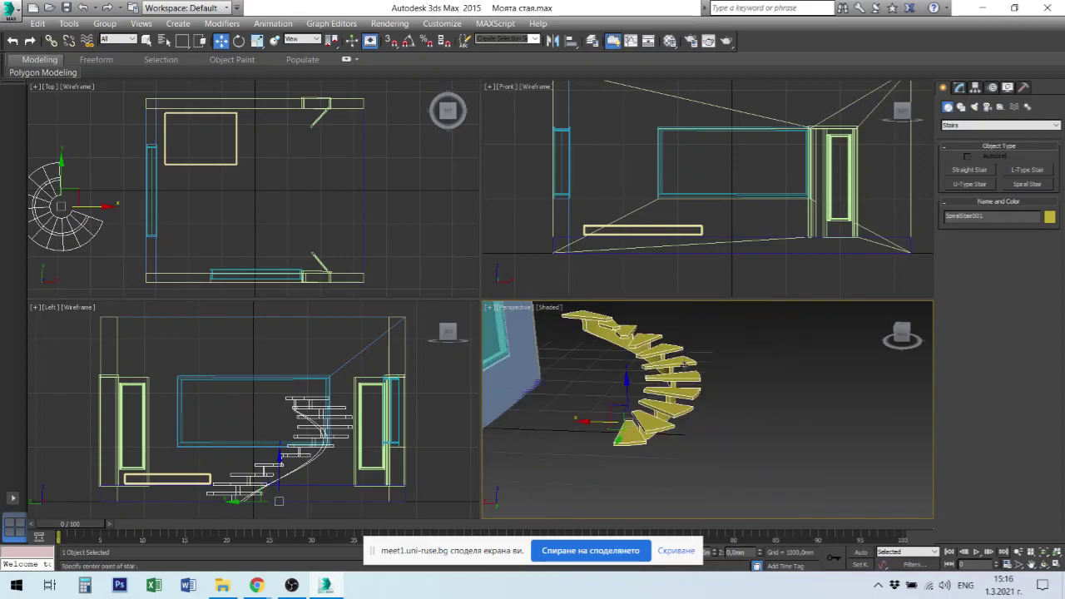
pyautogui.scroll(-3, 674, 363)
pyautogui.scroll(1, 632, 358)
pyautogui.keyDown('alt'); pyautogui.moveTo(631, 359); pyautogui.dragTo(659, 366, button='middle'); pyautogui.keyUp('alt')
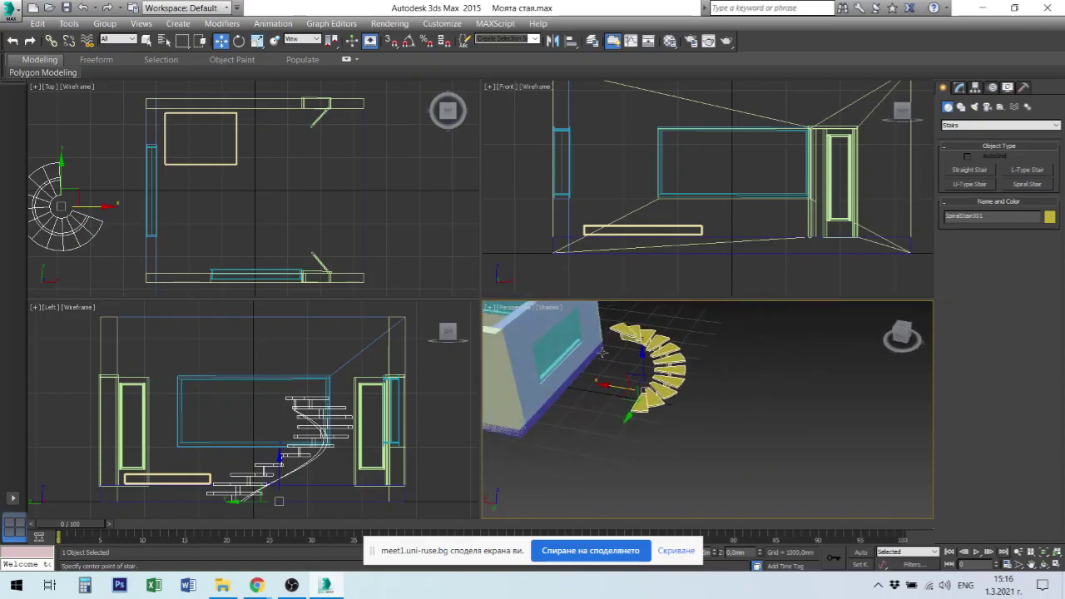
# Step: Try the Closed and Box types on the spiral stair, returning to Closed
pyautogui.click(959, 89)
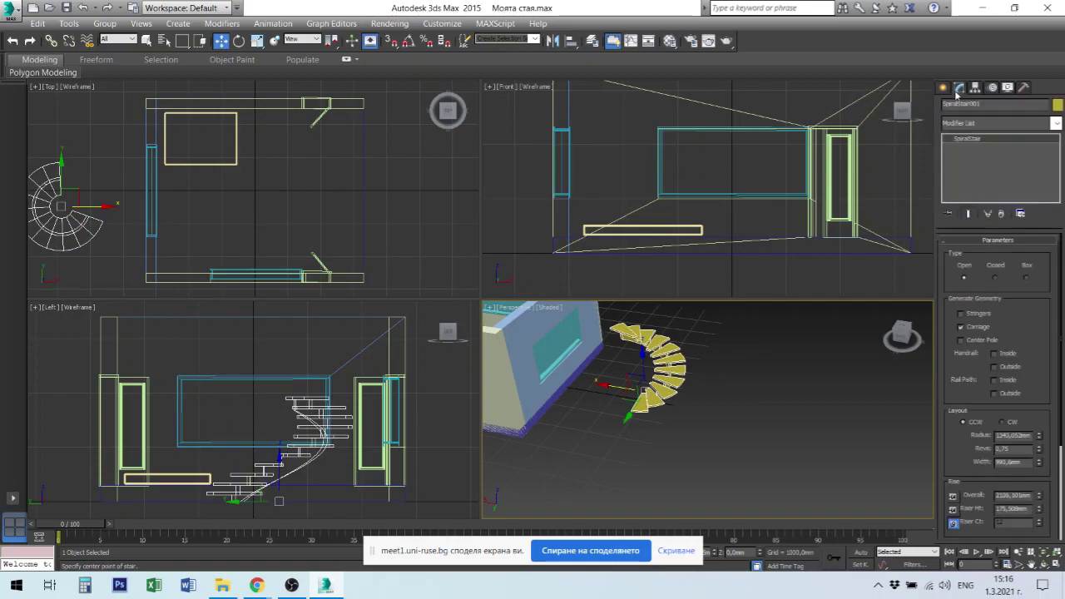
pyautogui.click(996, 278)
pyautogui.click(1027, 278)
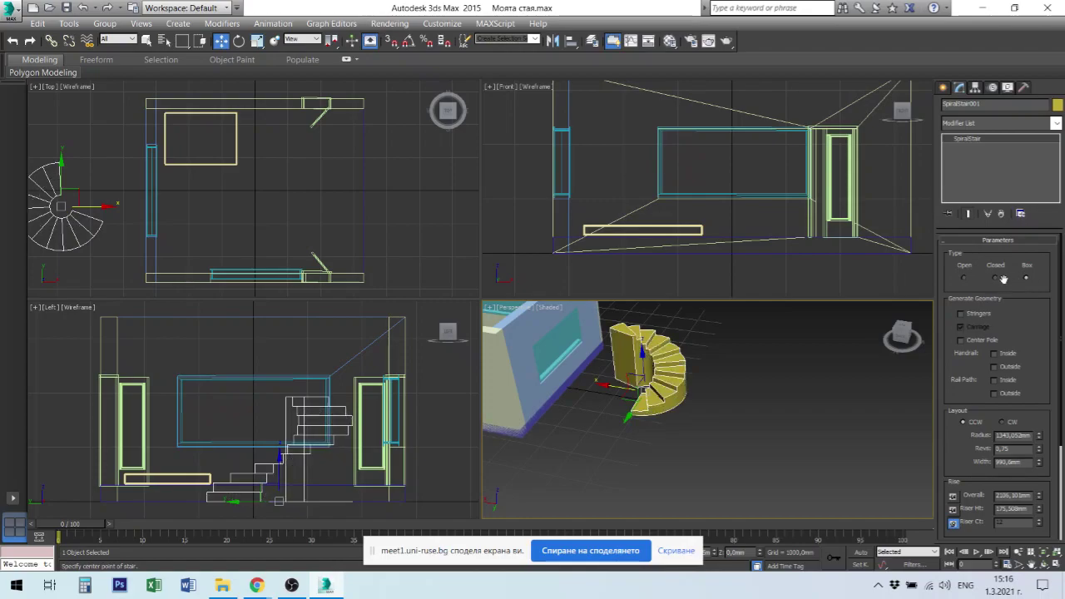
pyautogui.click(996, 278)
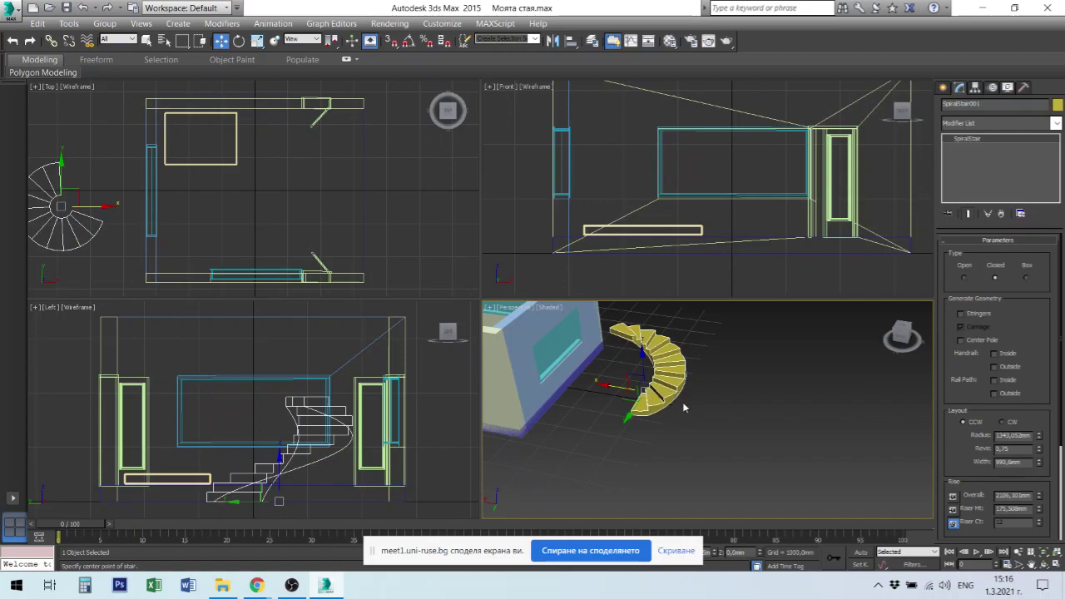
# Step: Try stringers on the Closed and Open stair types, remove them, and toggle the carriage off and on
pyautogui.click(962, 315)
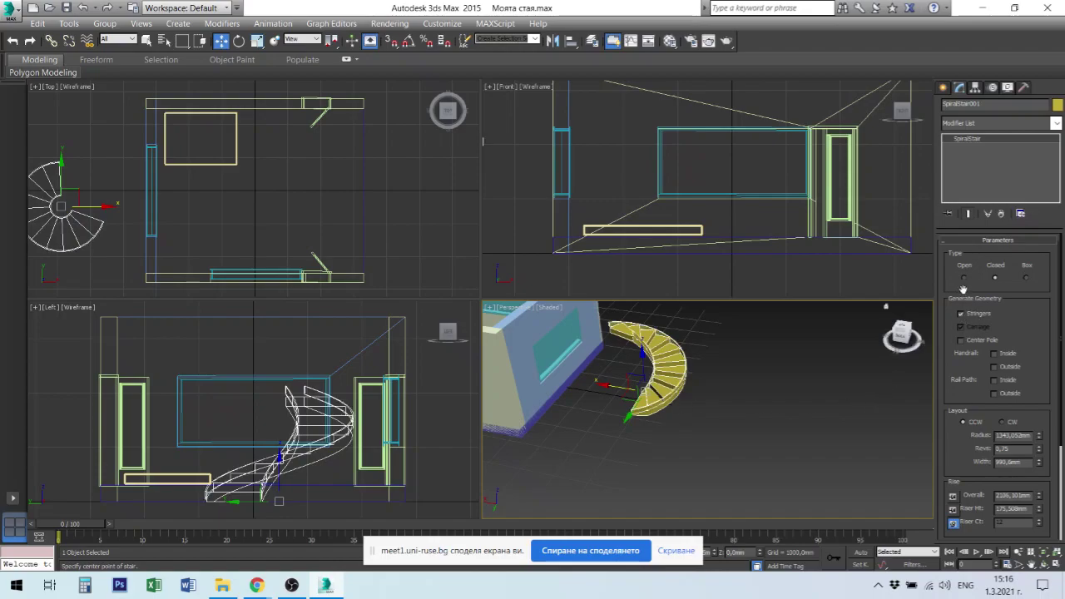
pyautogui.click(964, 278)
pyautogui.scroll(5, 644, 433)
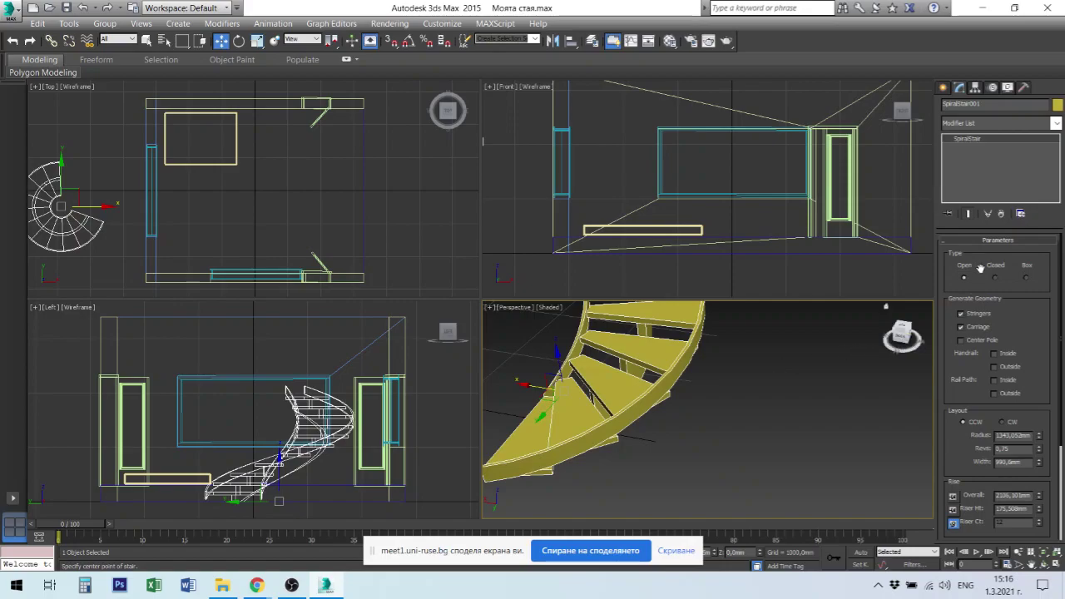
pyautogui.click(961, 314)
pyautogui.click(962, 329)
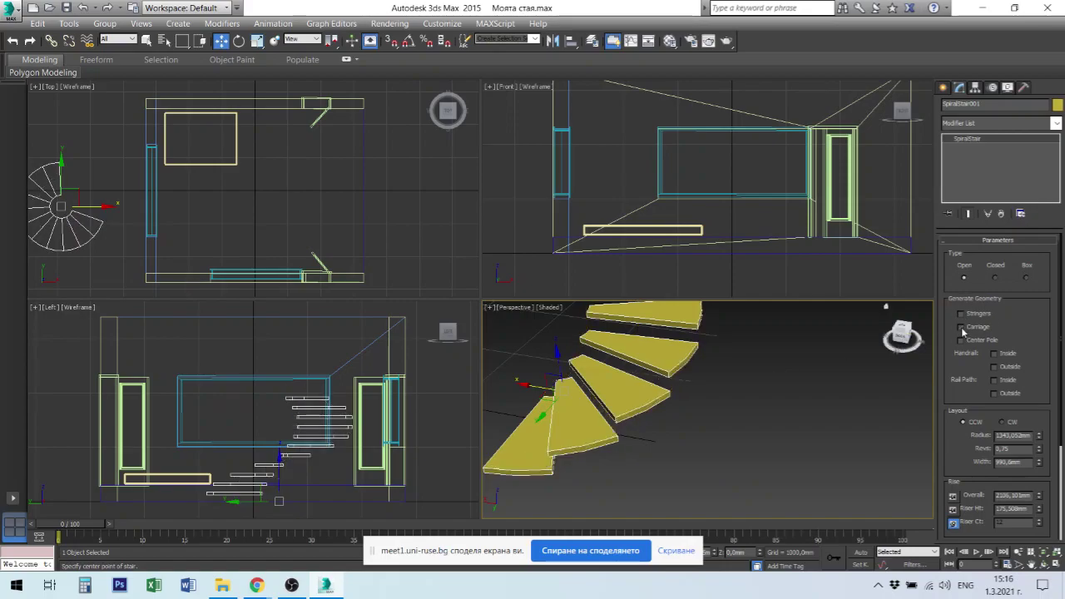
pyautogui.click(962, 327)
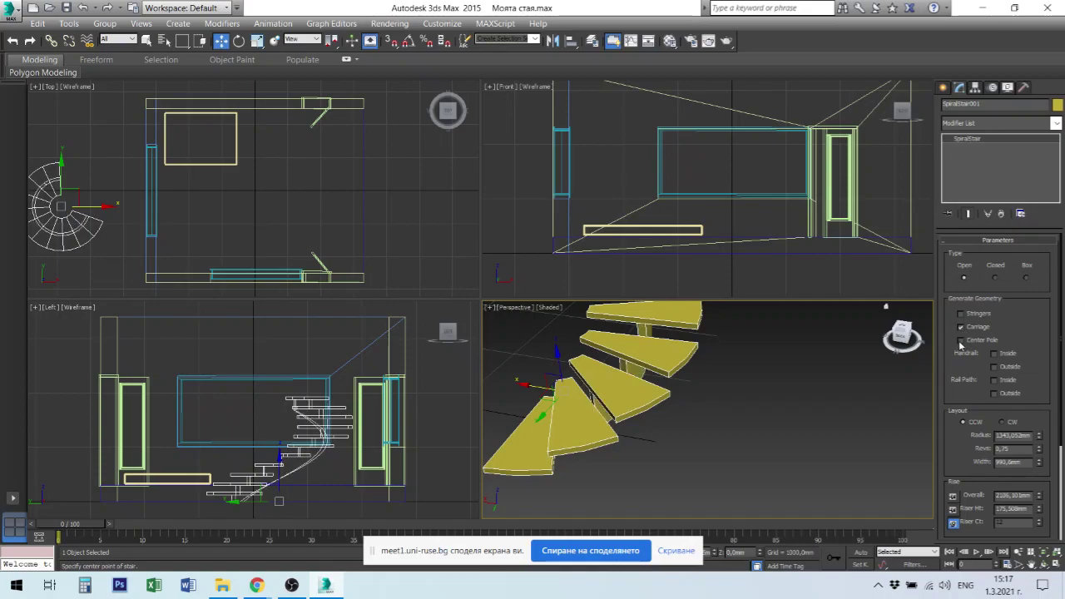
# Step: Add a center pole to the spiral stair and view the whole stair
pyautogui.click(961, 340)
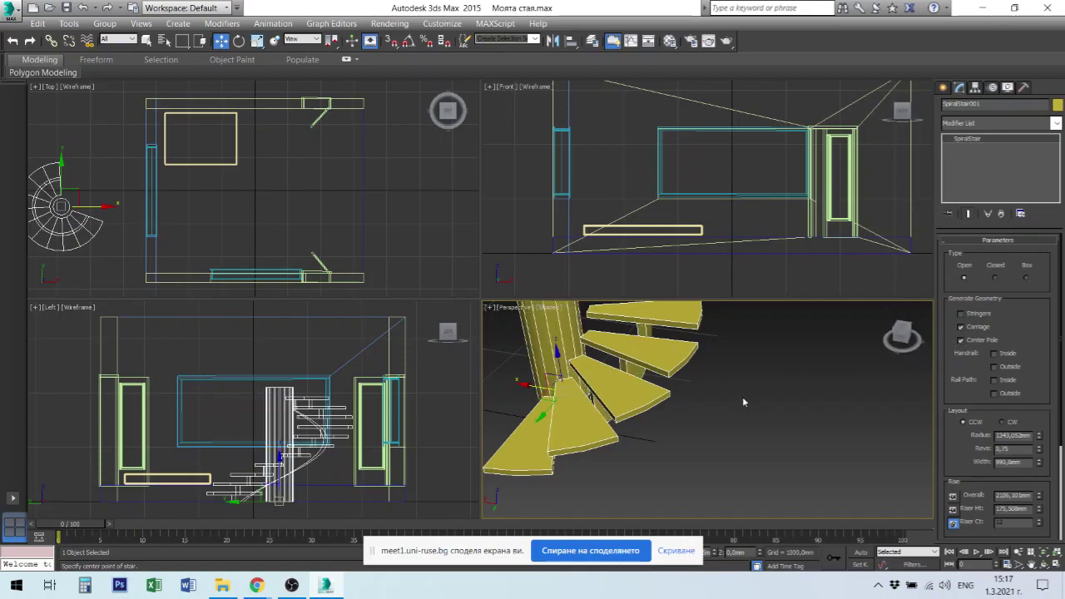
pyautogui.scroll(-3, 742, 396)
pyautogui.moveTo(745, 396); pyautogui.dragTo(774, 466, button='middle')
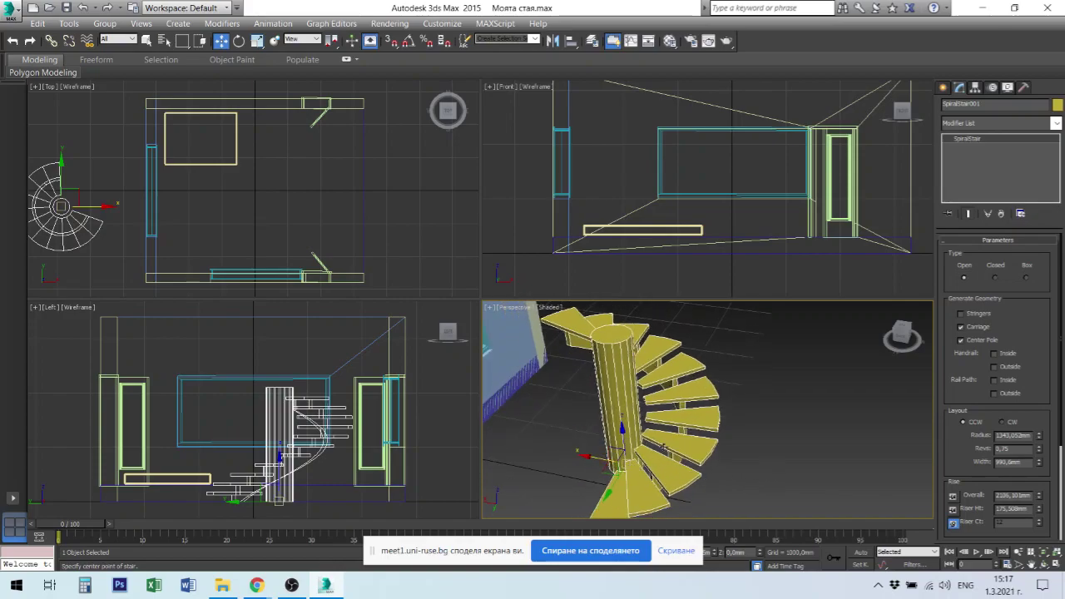
pyautogui.keyDown('alt'); pyautogui.moveTo(677, 421); pyautogui.dragTo(654, 425, button='middle'); pyautogui.keyUp('alt')
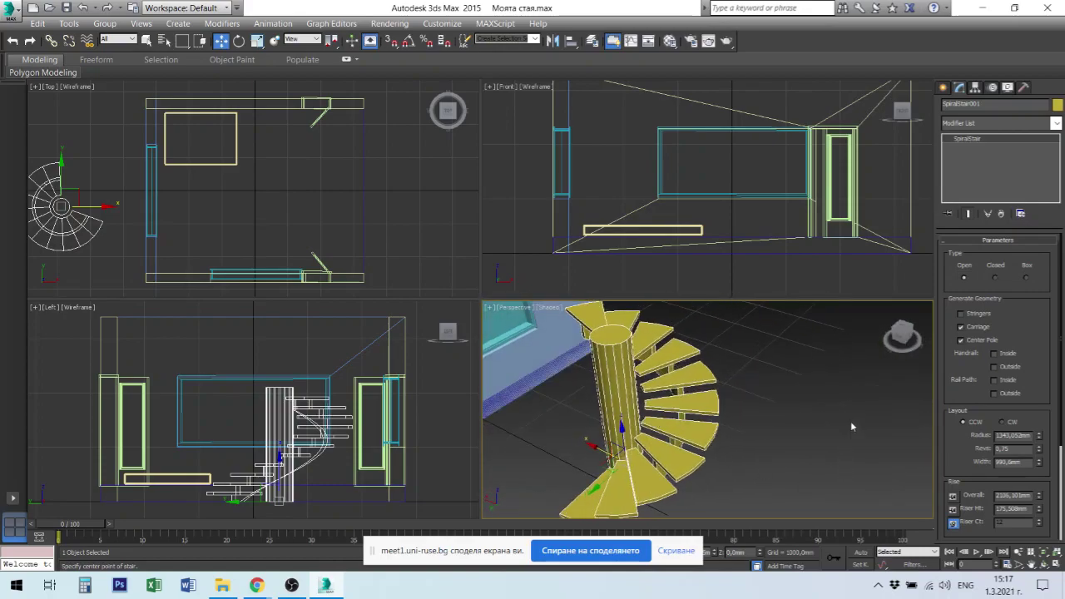
# Step: Try inside and outside handrails on the spiral stair, then hide them to leave only their rail paths
pyautogui.click(994, 355)
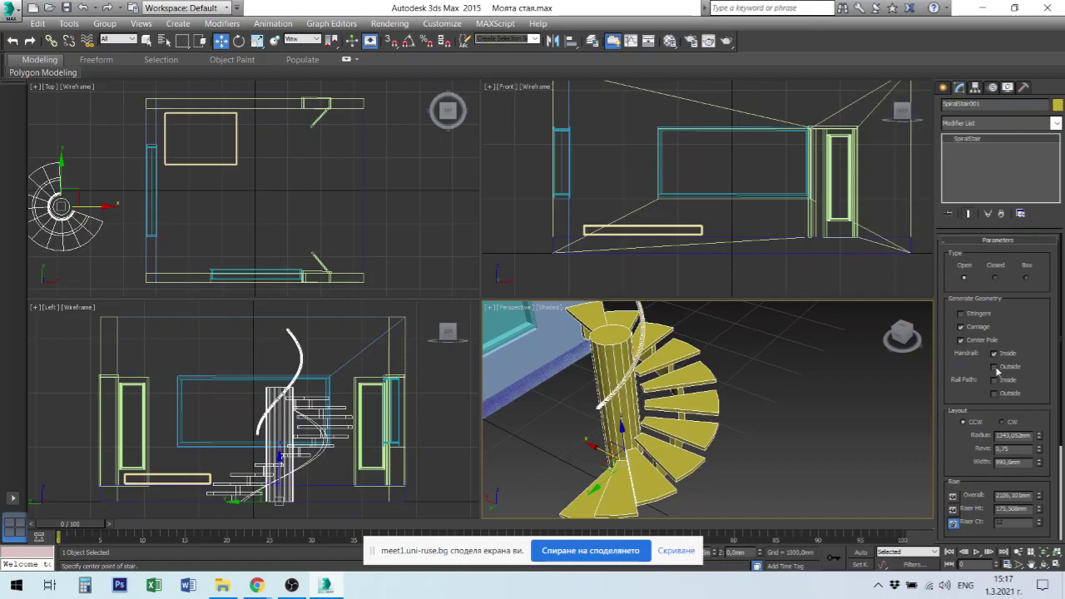
pyautogui.click(994, 368)
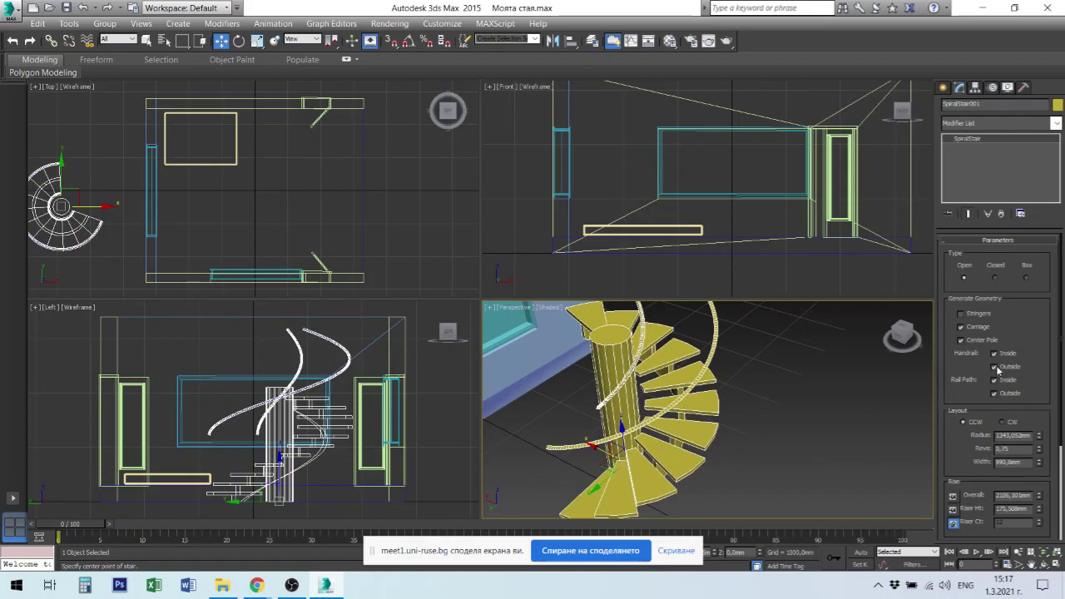
pyautogui.click(994, 366)
pyautogui.click(993, 352)
pyautogui.keyDown('alt'); pyautogui.moveTo(741, 393); pyautogui.dragTo(927, 374, button='middle'); pyautogui.keyUp('alt')
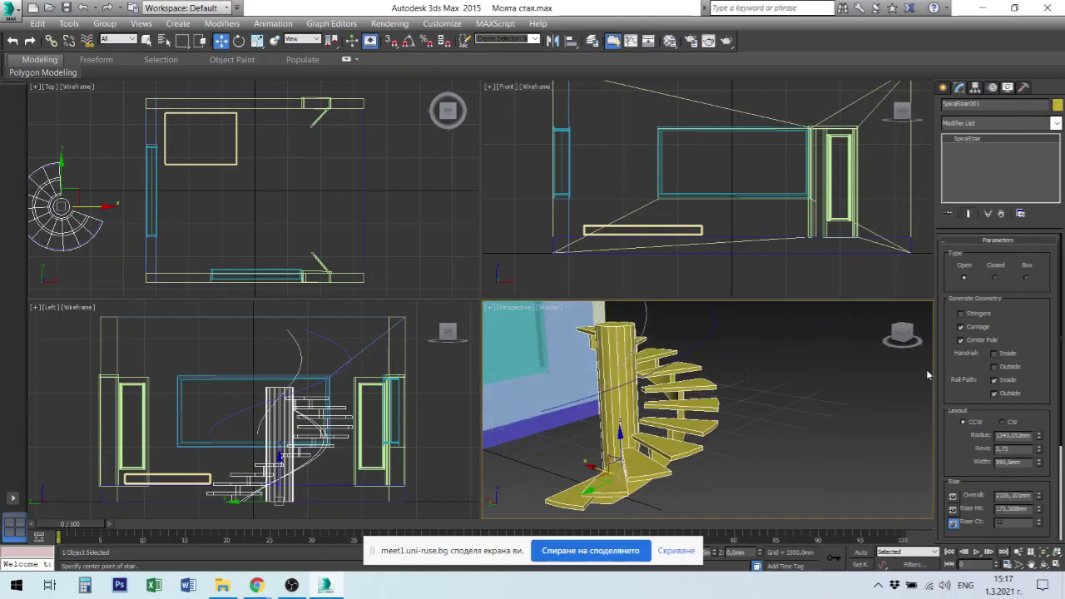
# Step: Turn the inside and outside handrails back on and view the stair in a maximized Perspective view
pyautogui.click(993, 353)
pyautogui.click(994, 367)
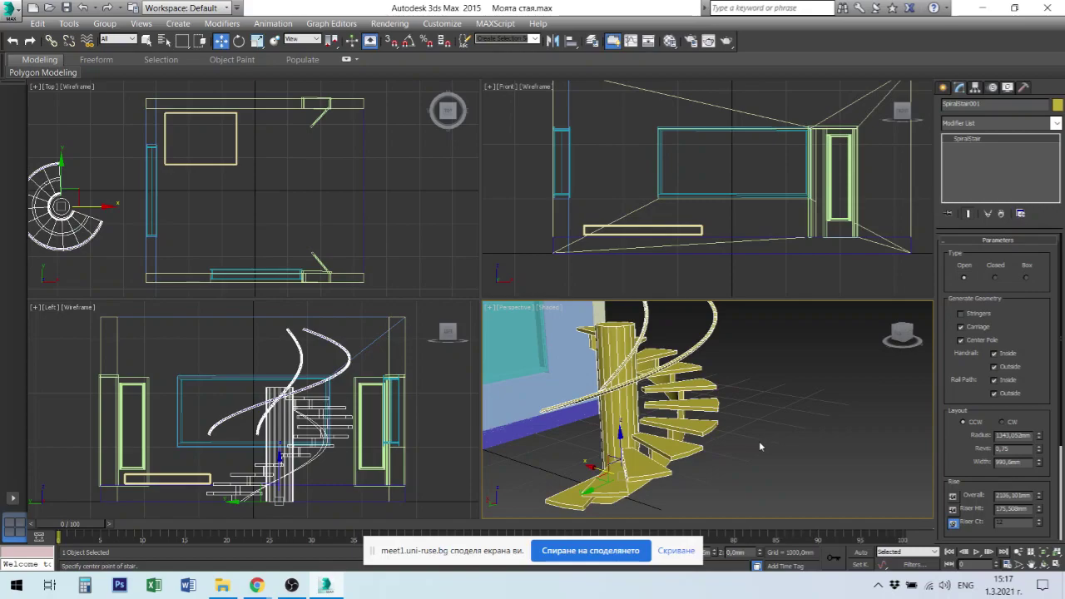
pyautogui.scroll(-5, 761, 440)
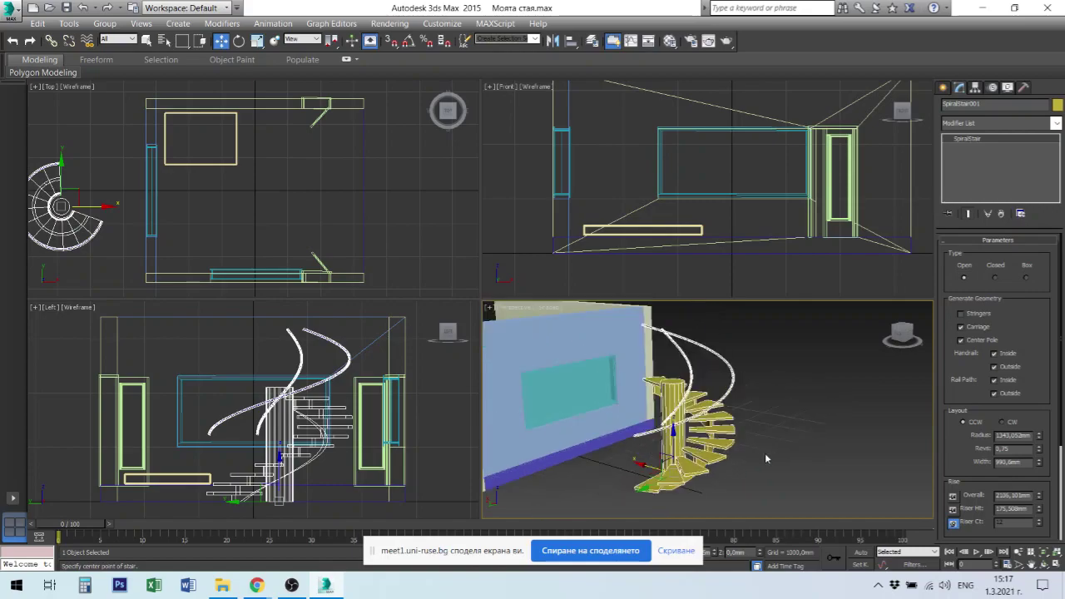
pyautogui.hotkey('alt', 'w')
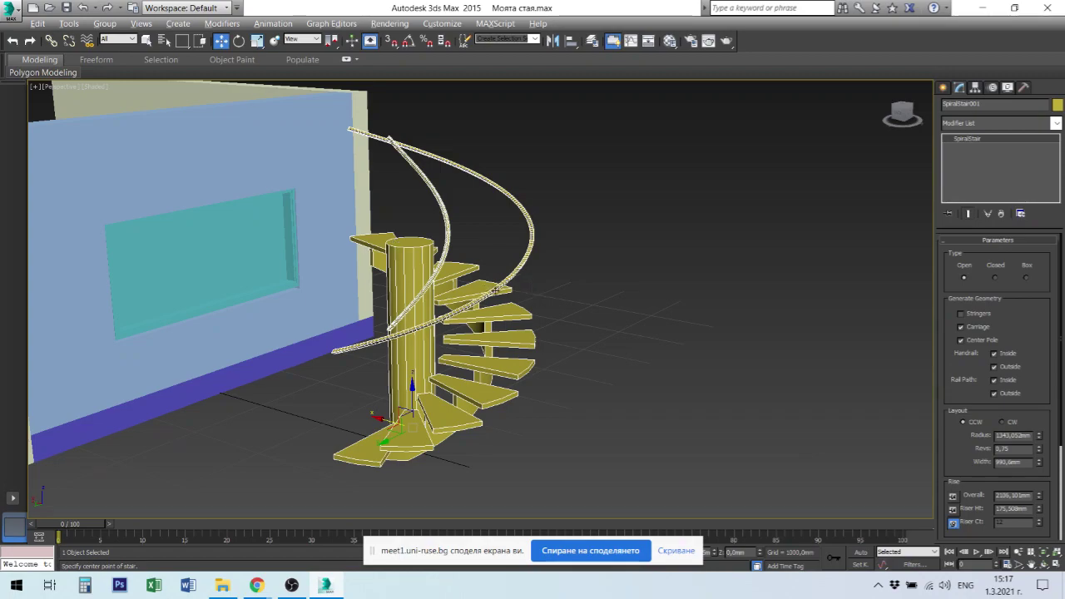
# Step: Turn off the spiral stair's center pole, carriage and both handrails
pyautogui.click(961, 340)
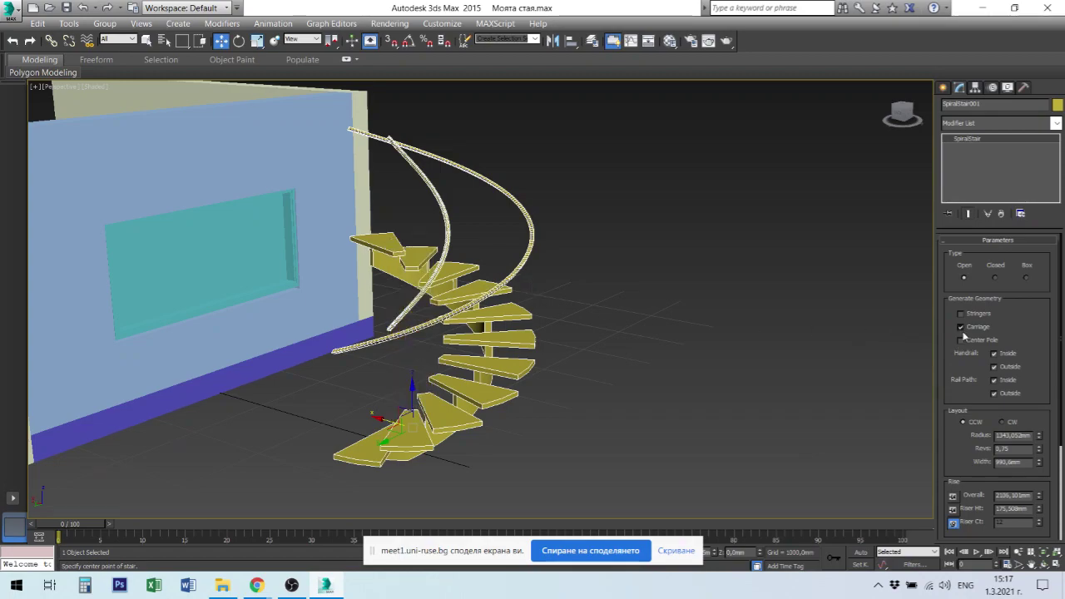
pyautogui.click(961, 326)
pyautogui.click(994, 354)
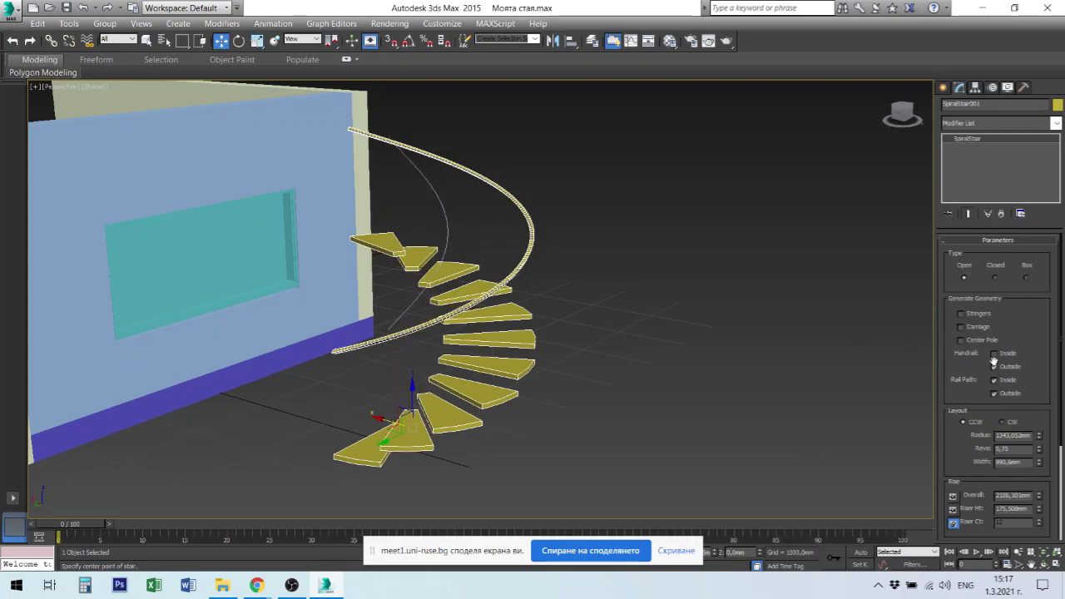
pyautogui.click(994, 367)
# Step: Restore the stair's carriage and center pole, toggling the stringers on and off in between
pyautogui.click(961, 327)
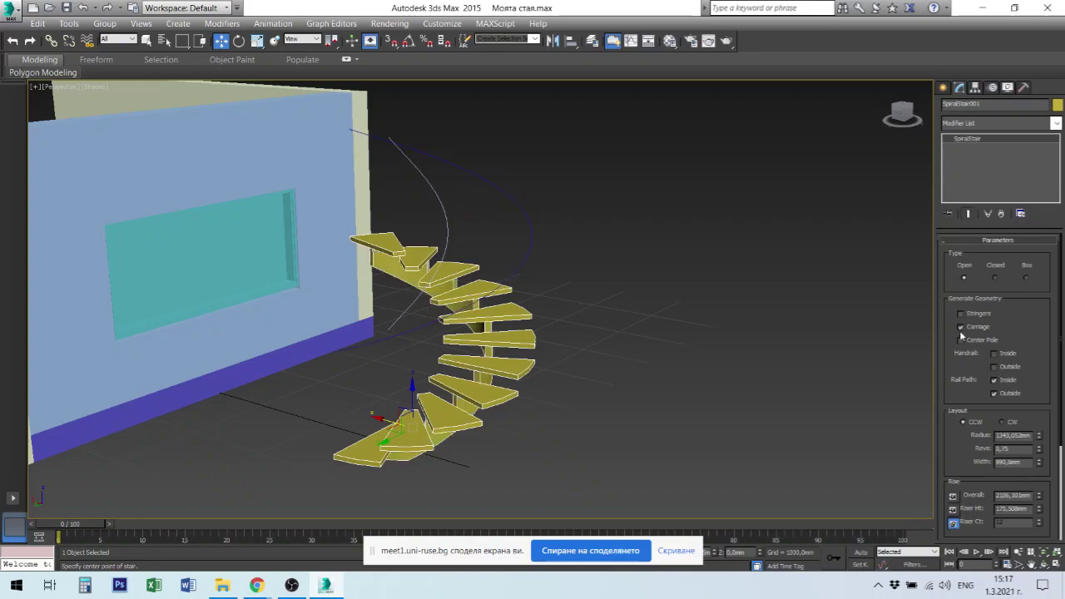
pyautogui.click(961, 314)
pyautogui.click(961, 314)
pyautogui.click(962, 340)
# Step: Turn off the inside and outside rail paths and set the spiral stair's layout to clockwise (CW)
pyautogui.click(994, 380)
pyautogui.click(994, 394)
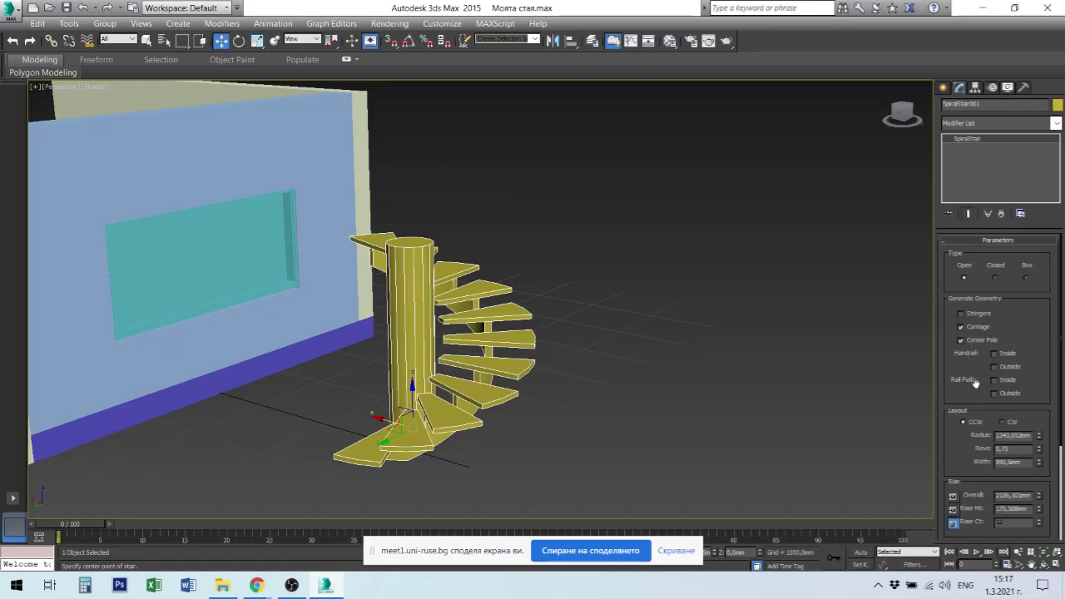
pyautogui.click(1002, 422)
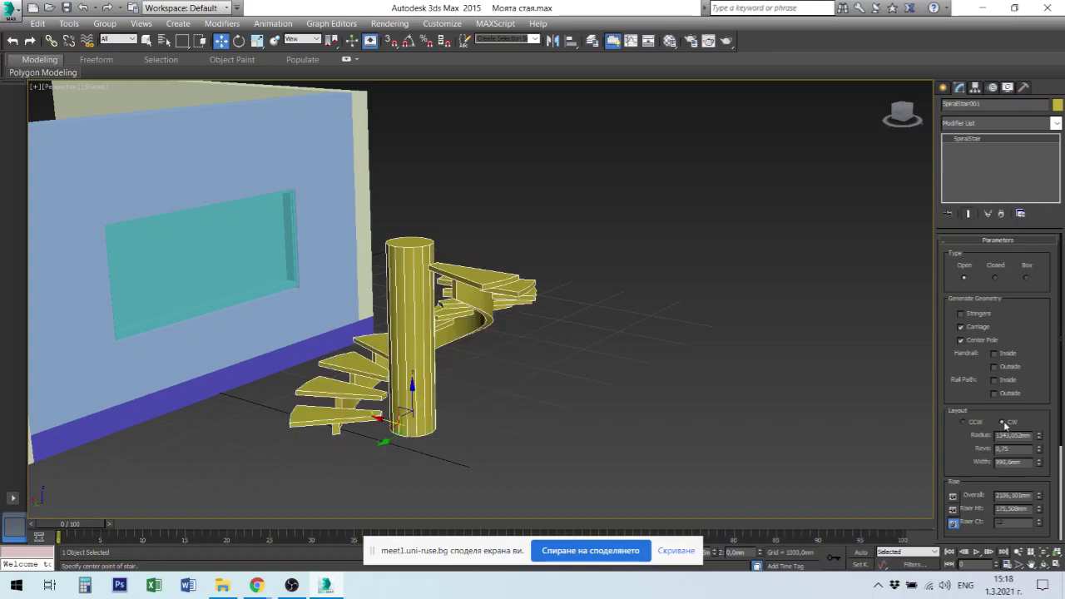
# Step: Set the spiral stair's layout back to counterclockwise (CCW) and its overall rise to 2800 mm
pyautogui.click(976, 424)
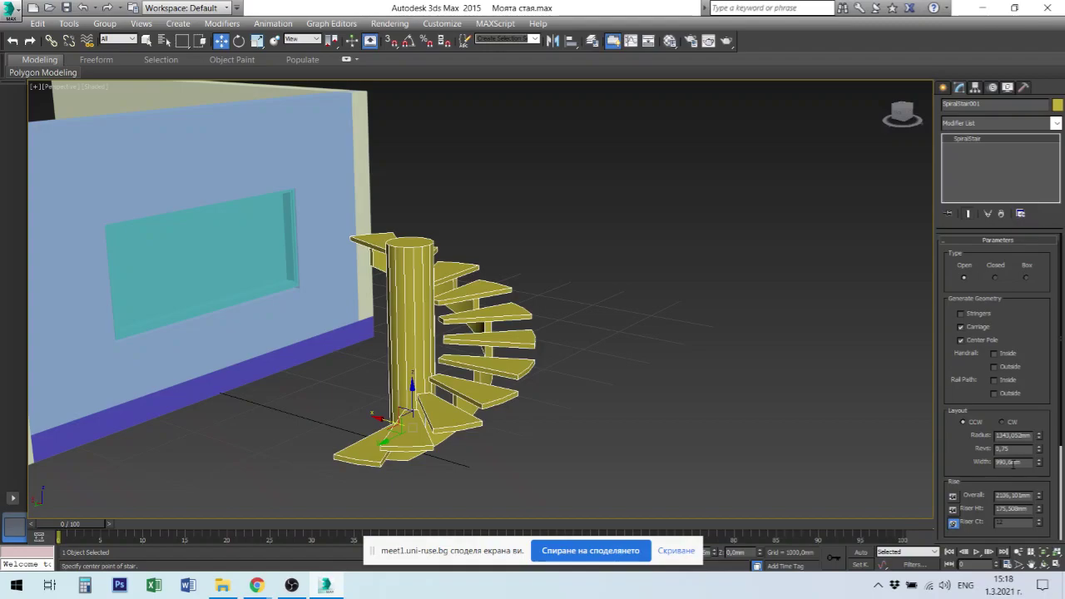
pyautogui.moveTo(985, 479); pyautogui.dragTo(969, 400)
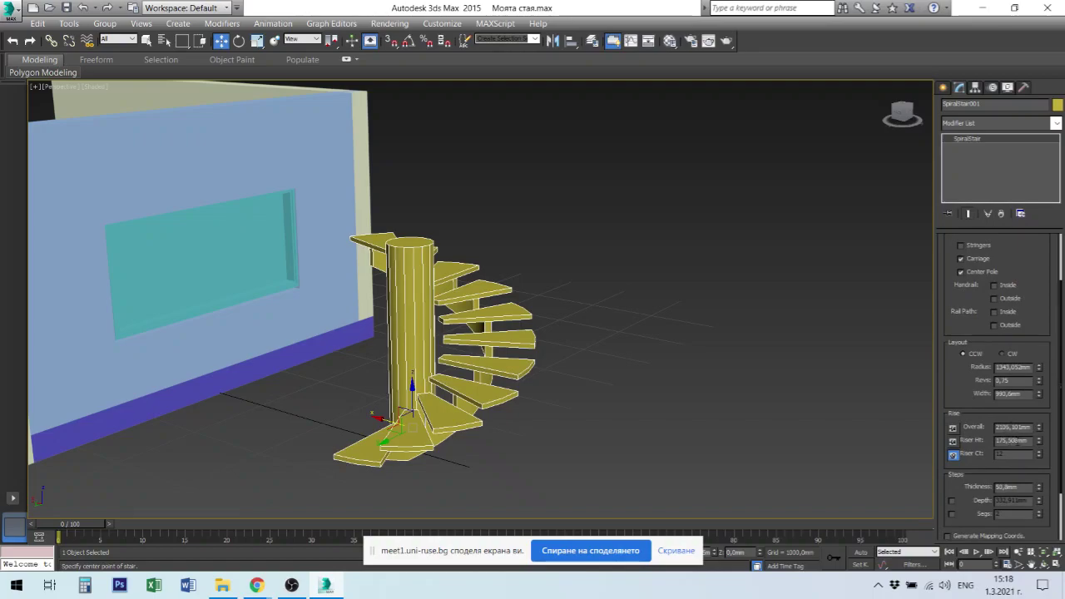
pyautogui.doubleClick(1011, 426)
pyautogui.write('2800')
pyautogui.press('Tab')
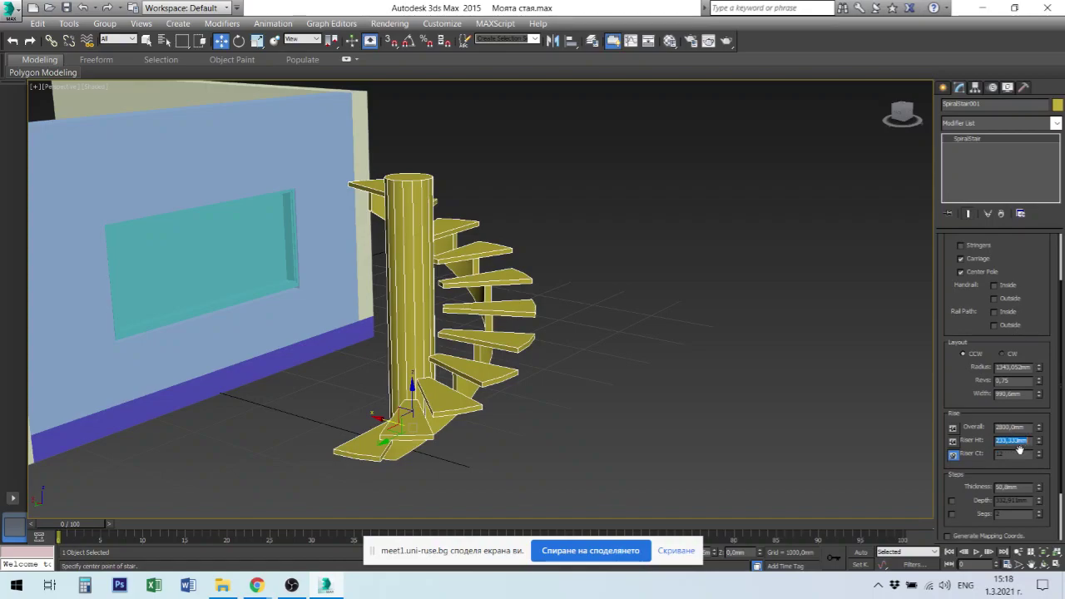
# Step: Lock the spiral stair's riser height and raise the riser count to 14
pyautogui.click(953, 442)
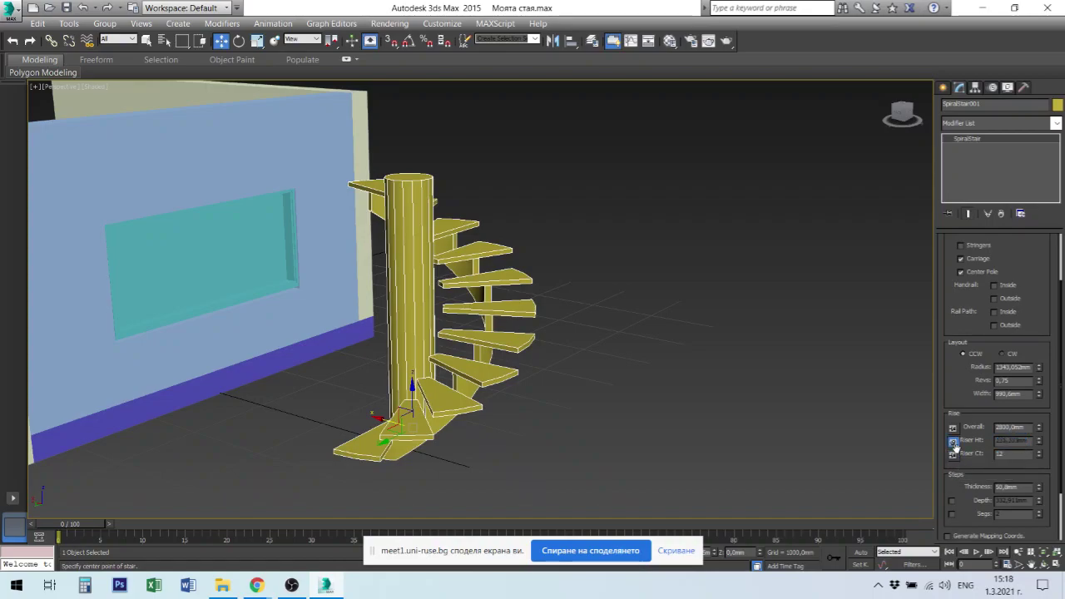
pyautogui.click(1039, 453)
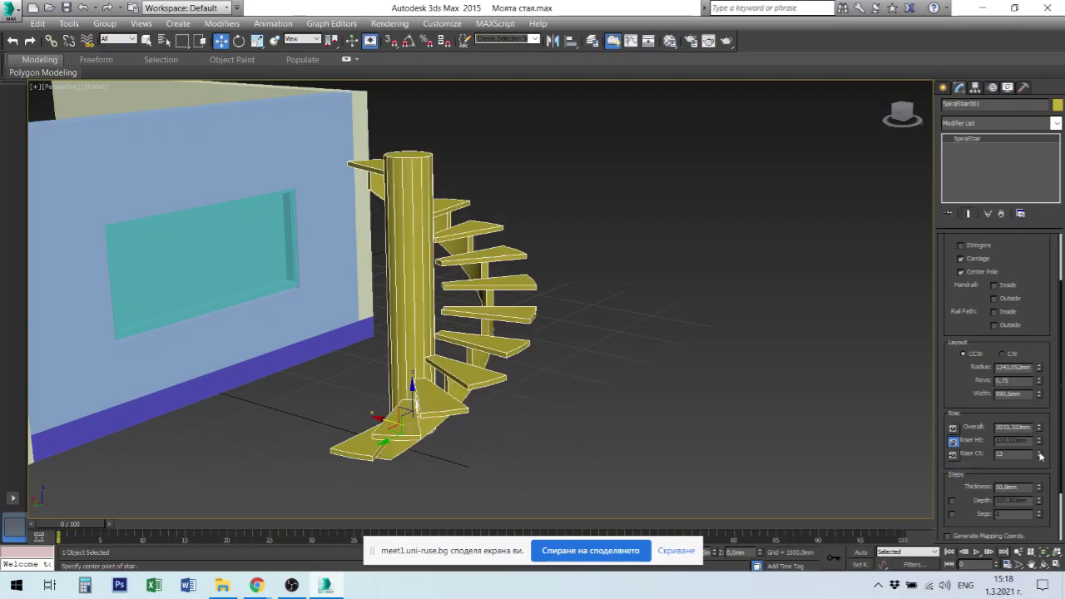
pyautogui.click(1040, 453)
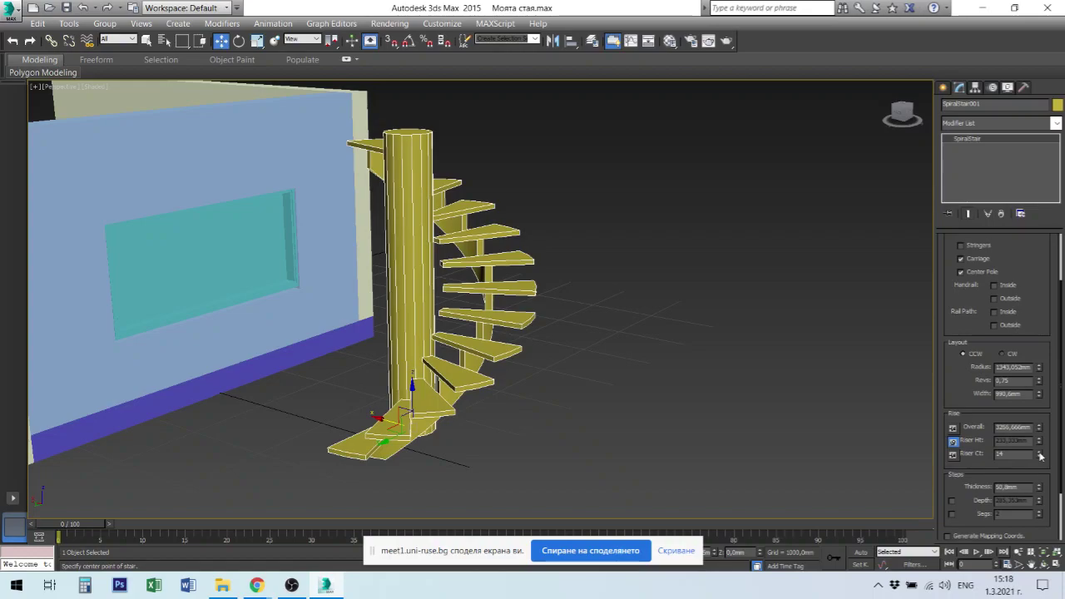
# Step: Lock the spiral stair's riser count and set the riser height to 220 mm
pyautogui.click(953, 454)
pyautogui.doubleClick(1006, 441)
pyautogui.write('225')
pyautogui.press('Return')
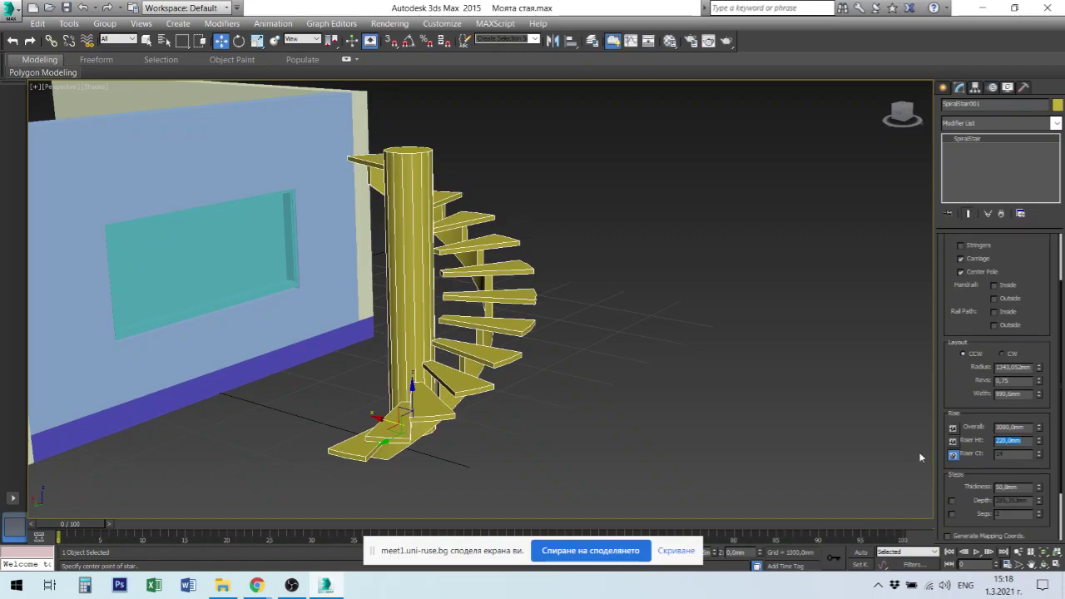
# Step: Lock the riser height again, increase the riser count to 16 and deselect the spiral stair
pyautogui.click(953, 443)
pyautogui.click(1040, 453)
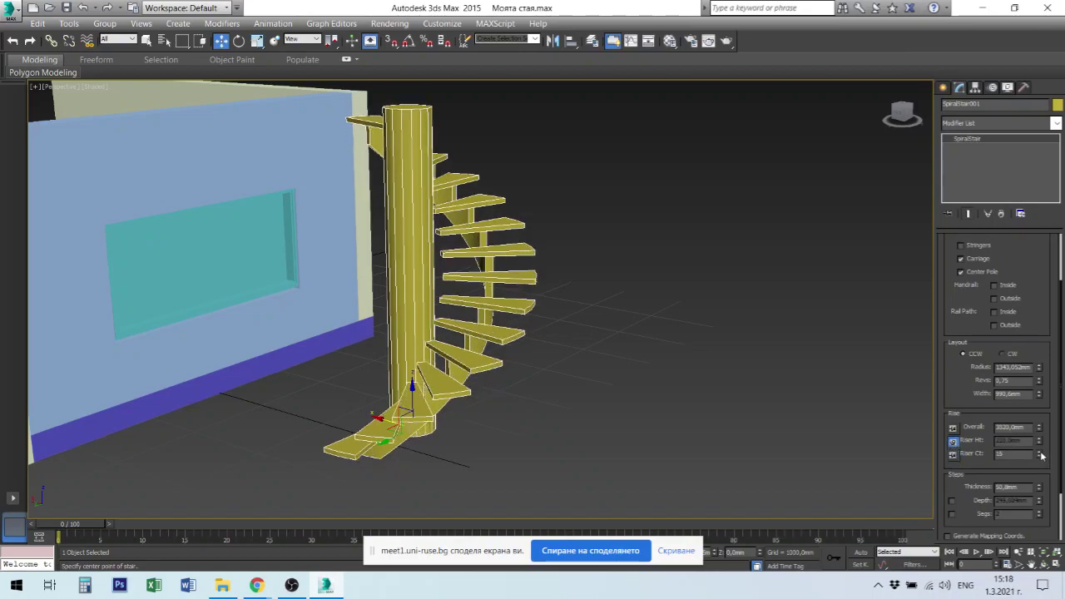
pyautogui.moveTo(975, 489); pyautogui.dragTo(965, 406)
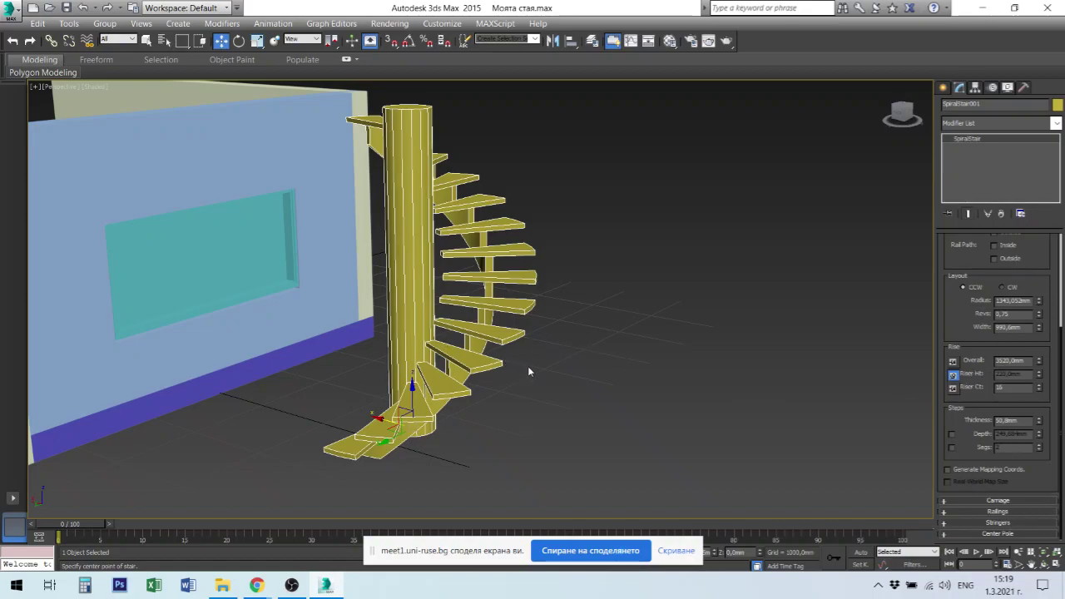
pyautogui.click(569, 343)
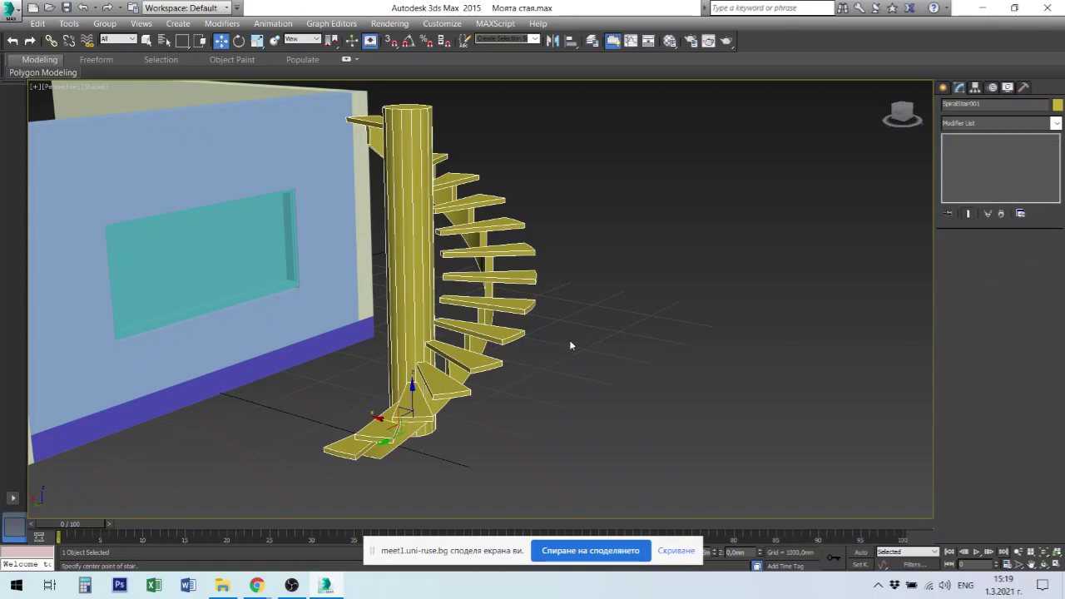